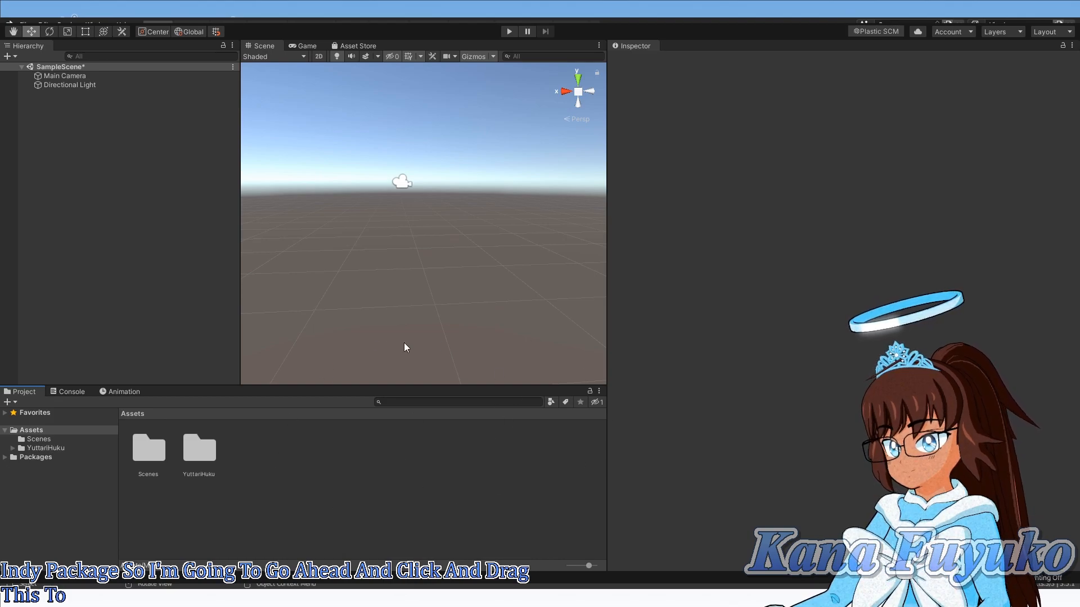
- Open the YuttariHuku asset folder and select the YuttariHuku FBX model in it
{"action": "left_click", "coordinate": [207, 453]}
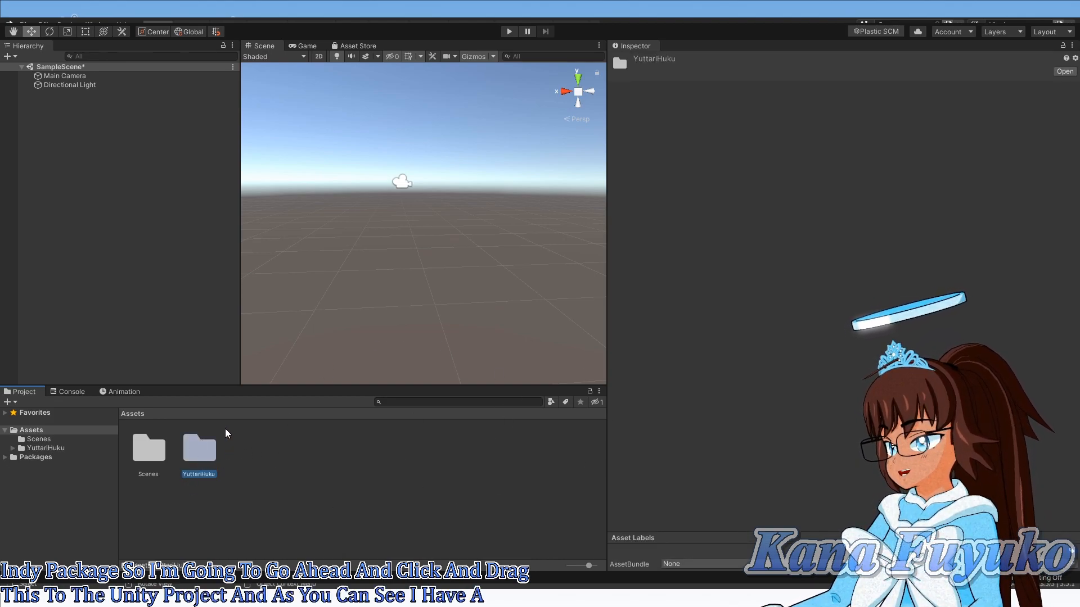
{"action": "double_click", "coordinate": [201, 444]}
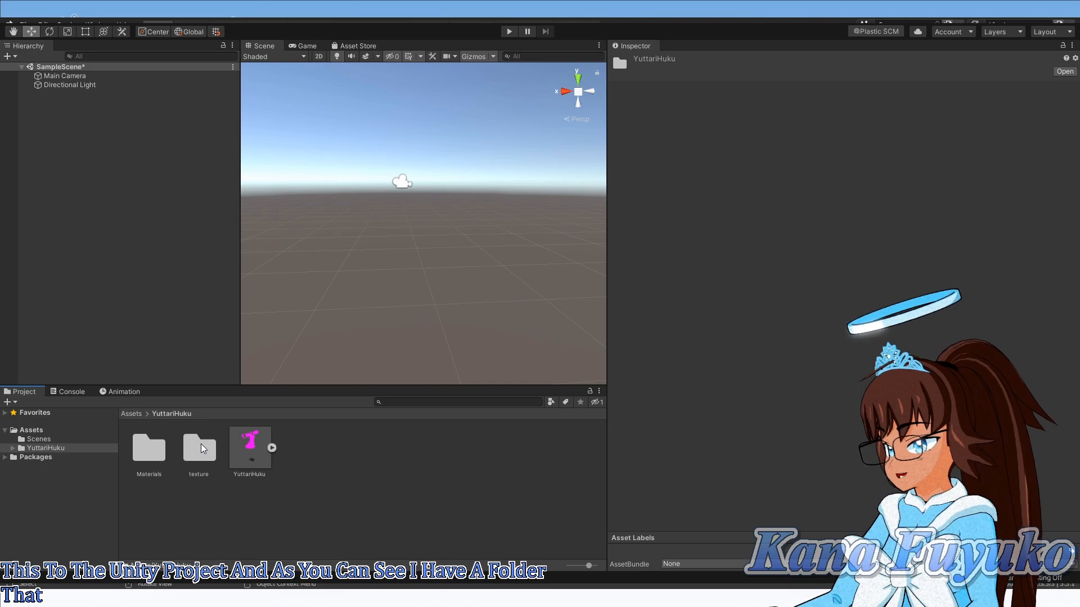
{"action": "left_click", "coordinate": [255, 454]}
{"action": "left_click", "coordinate": [242, 511]}
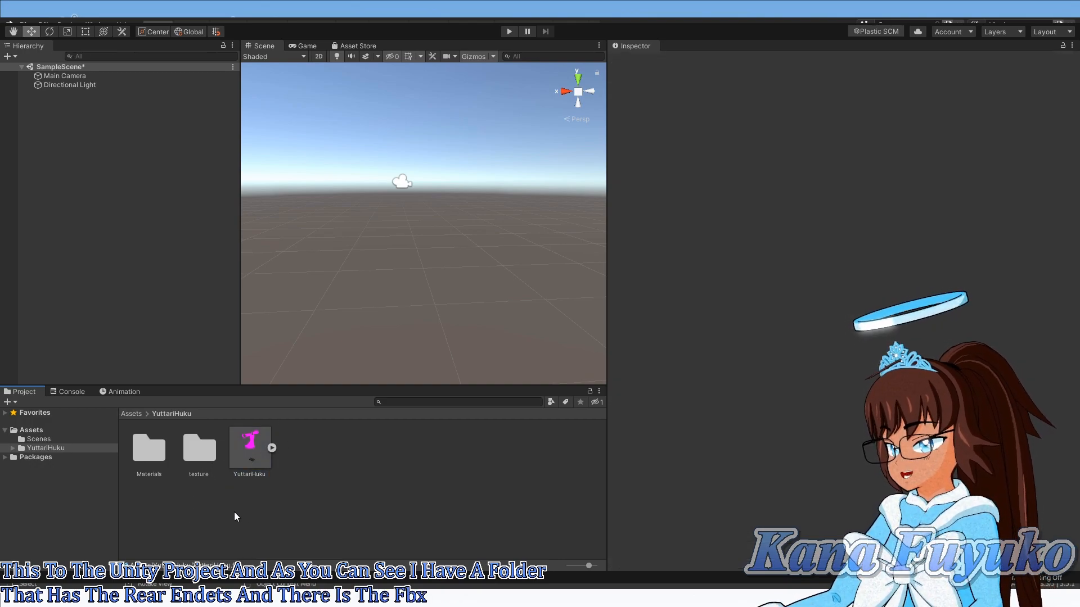
{"action": "left_click", "coordinate": [242, 455]}
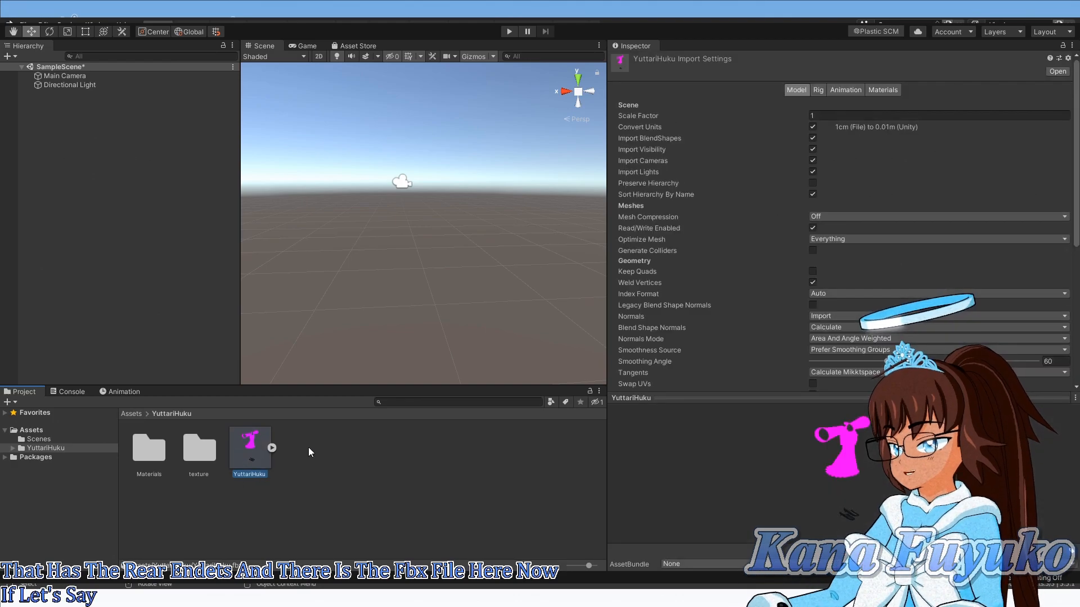
{"action": "left_click", "coordinate": [228, 520]}
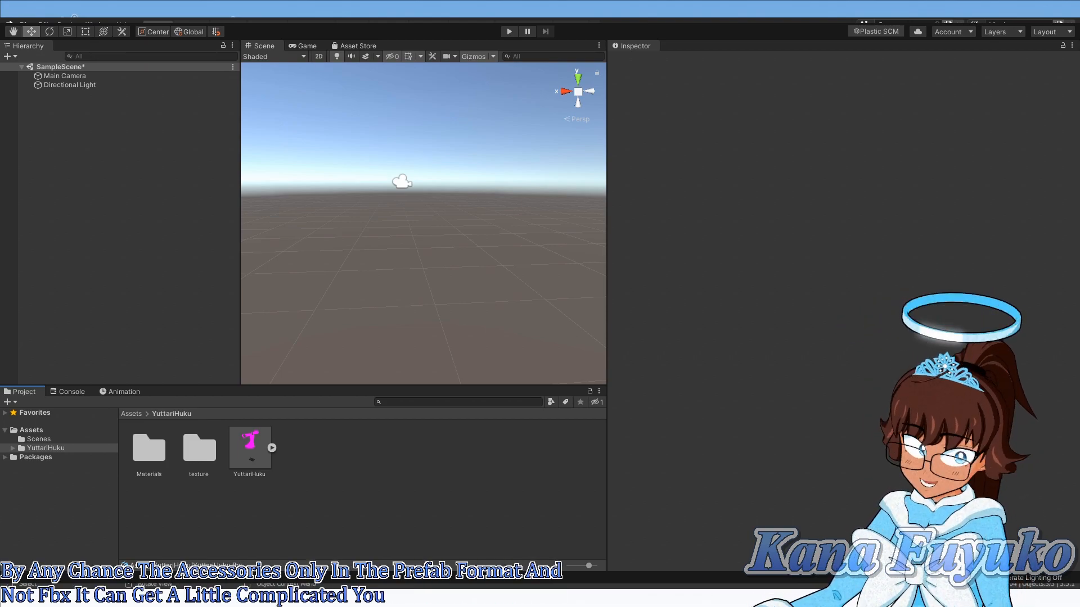
{"action": "left_click", "coordinate": [248, 450]}
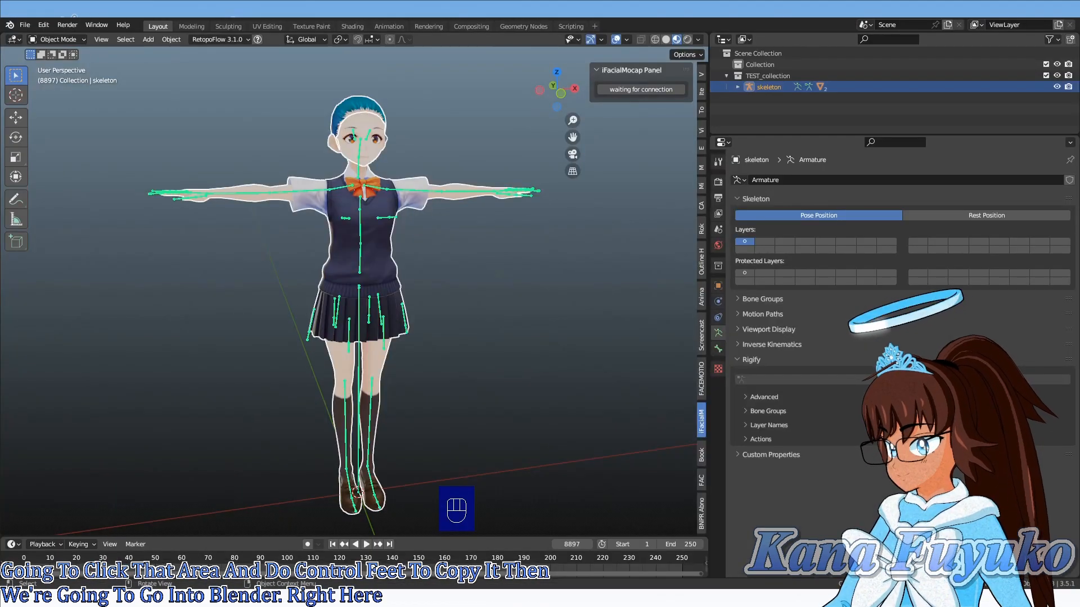
- Switch to Blender and import the YuttariHuku clothing FBX into the scene with the avatar
{"action": "middle_click_drag", "start_coordinate": [383, 387], "coordinate": [419, 318]}
{"action": "left_click", "coordinate": [446, 363]}
{"action": "scroll", "coordinate": [419, 317], "scroll_direction": "up", "scroll_amount": 1}
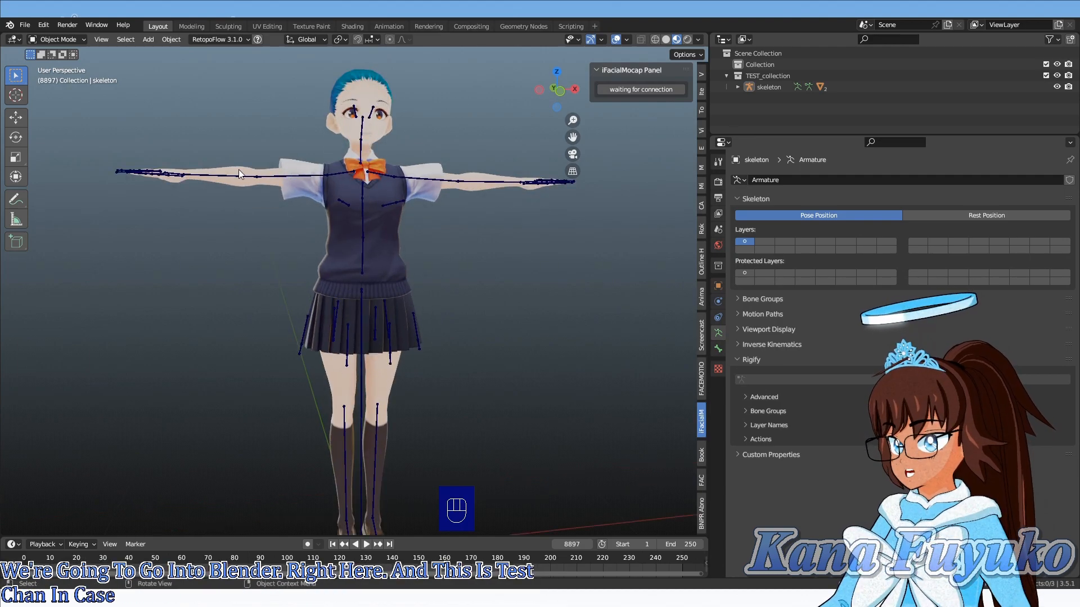
{"action": "left_click", "coordinate": [25, 25]}
{"action": "mouse_move", "coordinate": [67, 176]}
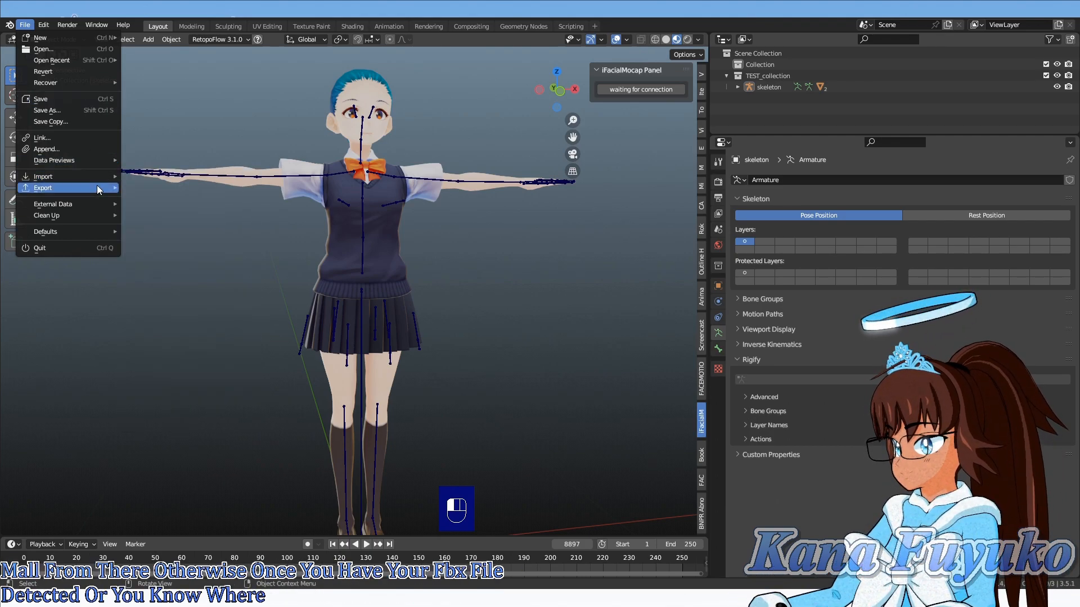
{"action": "left_click", "coordinate": [184, 289]}
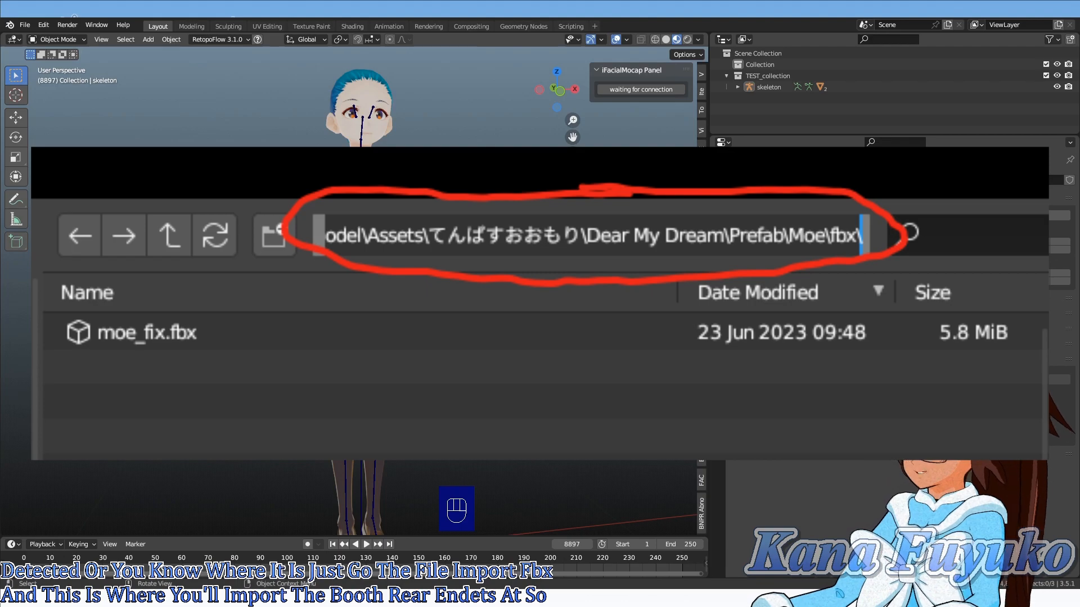
{"action": "middle_click_drag", "start_coordinate": [337, 299], "coordinate": [216, 271]}
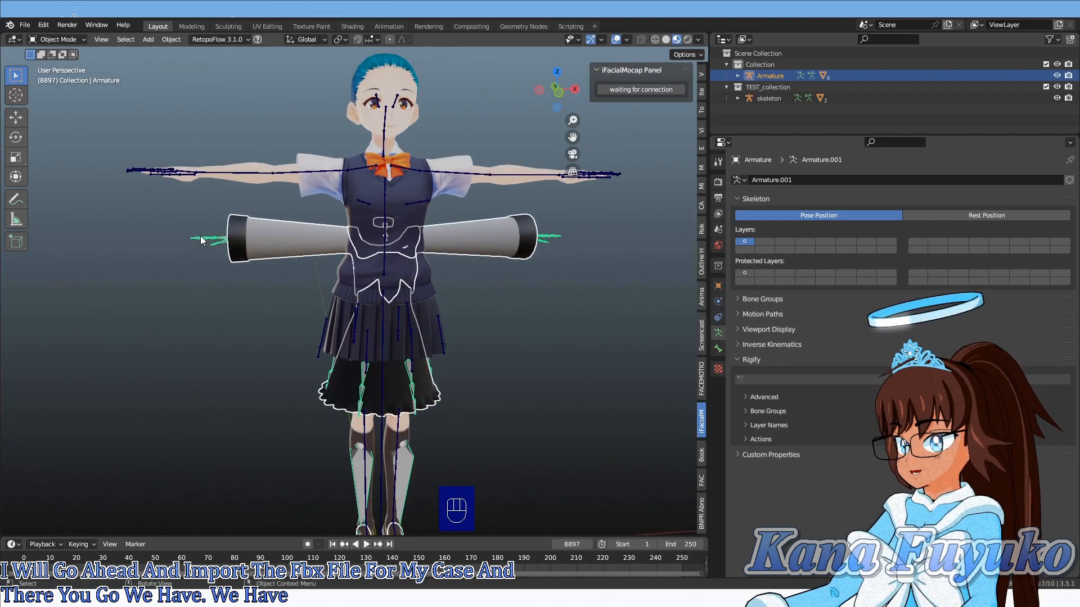
- Delete the imported YuttariUwagi top mesh with its wide sleeves and set the viewport to solid shading
{"action": "left_click", "coordinate": [268, 233]}
{"action": "middle_click_drag", "start_coordinate": [337, 338], "coordinate": [380, 339]}
{"action": "key", "text": "z"}
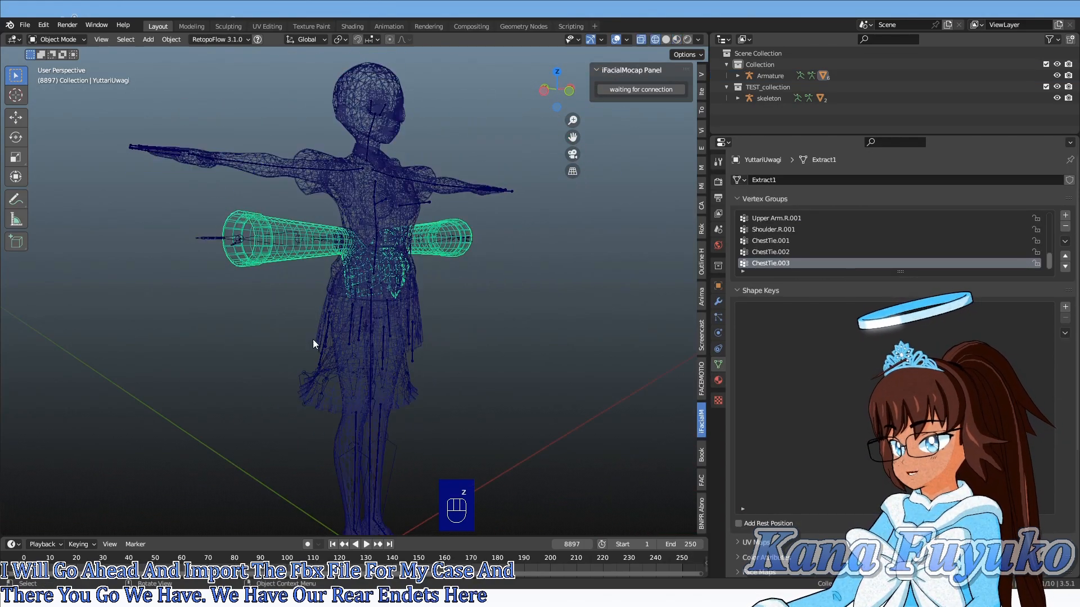
{"action": "left_click", "coordinate": [325, 407]}
{"action": "scroll", "coordinate": [345, 376], "scroll_direction": "up", "scroll_amount": 3}
{"action": "middle_click_drag", "start_coordinate": [346, 374], "coordinate": [271, 343]}
{"action": "left_click", "coordinate": [245, 225]}
{"action": "key", "text": "x"}
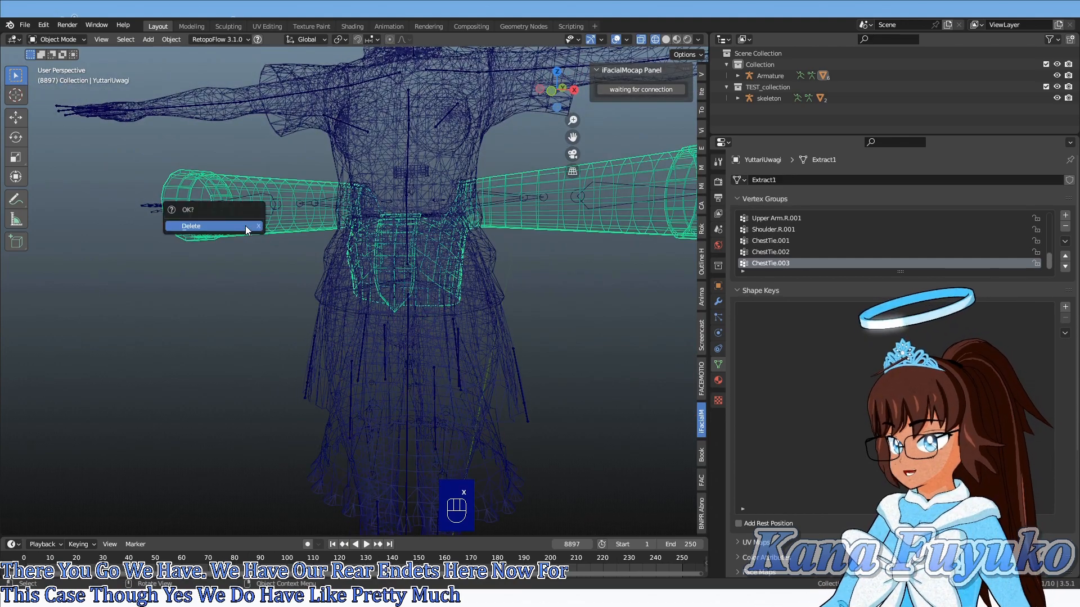
{"action": "left_click", "coordinate": [246, 225]}
{"action": "middle_click_drag", "start_coordinate": [264, 252], "coordinate": [295, 419]}
{"action": "key", "text": "z"}
{"action": "left_click", "coordinate": [369, 299]}
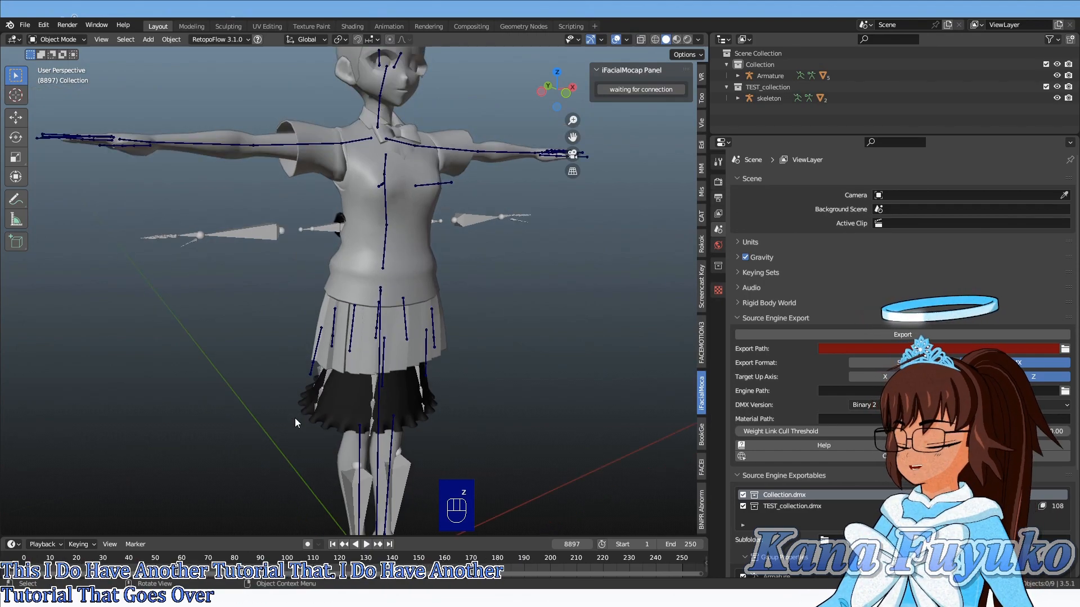
- Examine the avatar's skeleton and the imported clothing armature around the skirt and legs, in solid and wireframe shading
{"action": "middle_click_drag", "start_coordinate": [299, 380], "coordinate": [279, 497]}
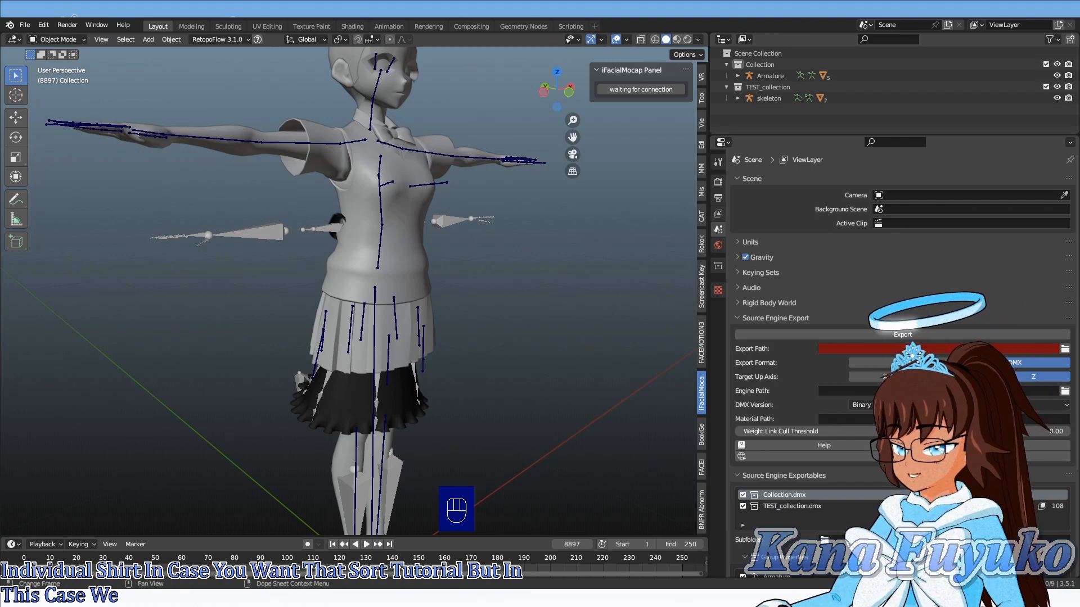
{"action": "scroll", "coordinate": [379, 325], "scroll_direction": "up", "scroll_amount": 6}
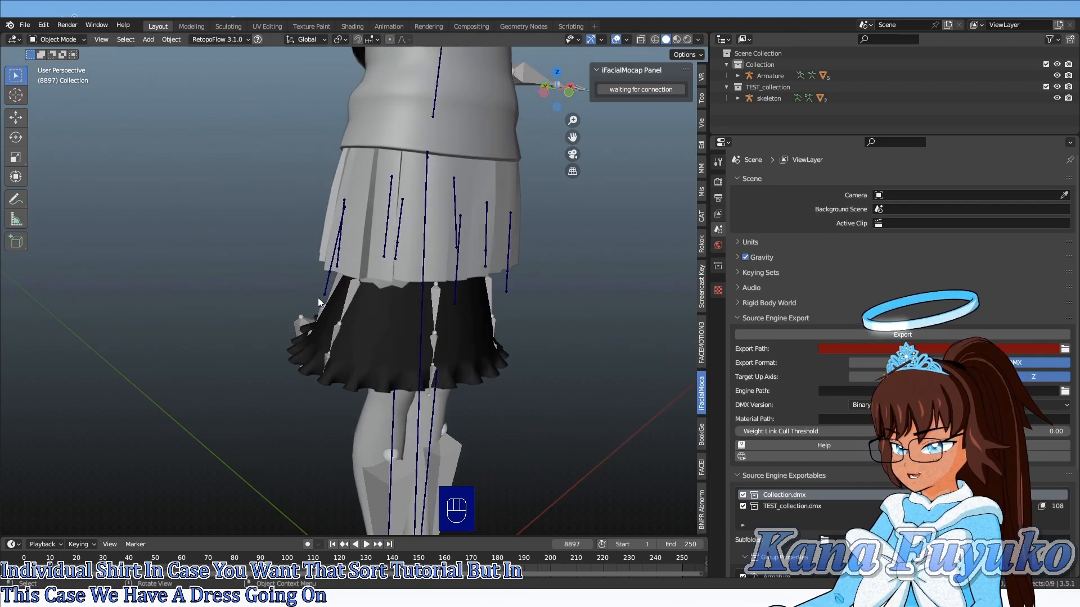
{"action": "left_click", "coordinate": [324, 293]}
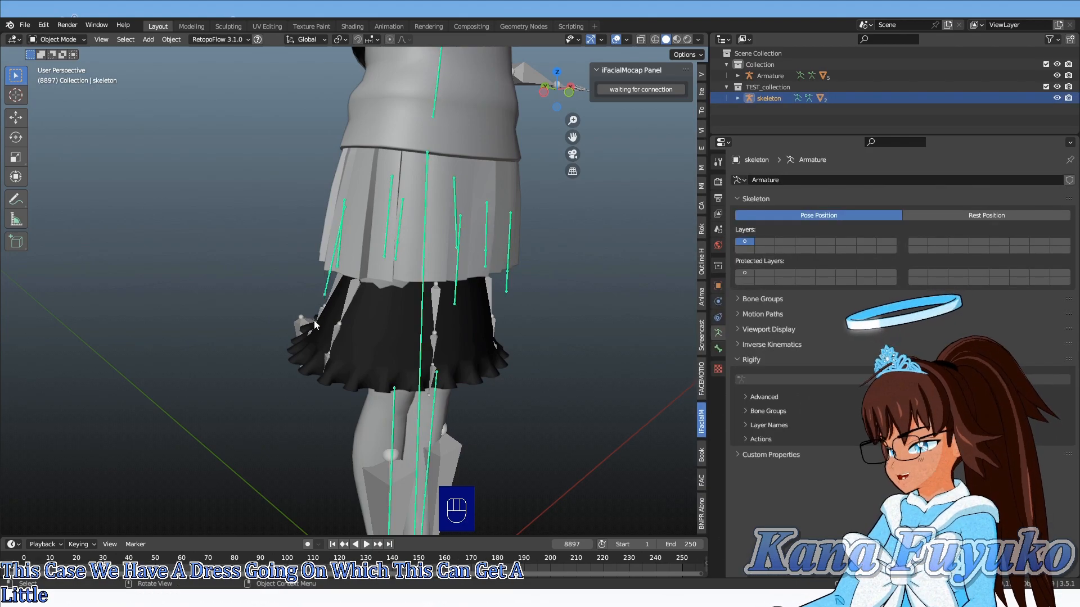
{"action": "left_click", "coordinate": [305, 318]}
{"action": "scroll", "coordinate": [310, 318], "scroll_direction": "down", "scroll_amount": 6}
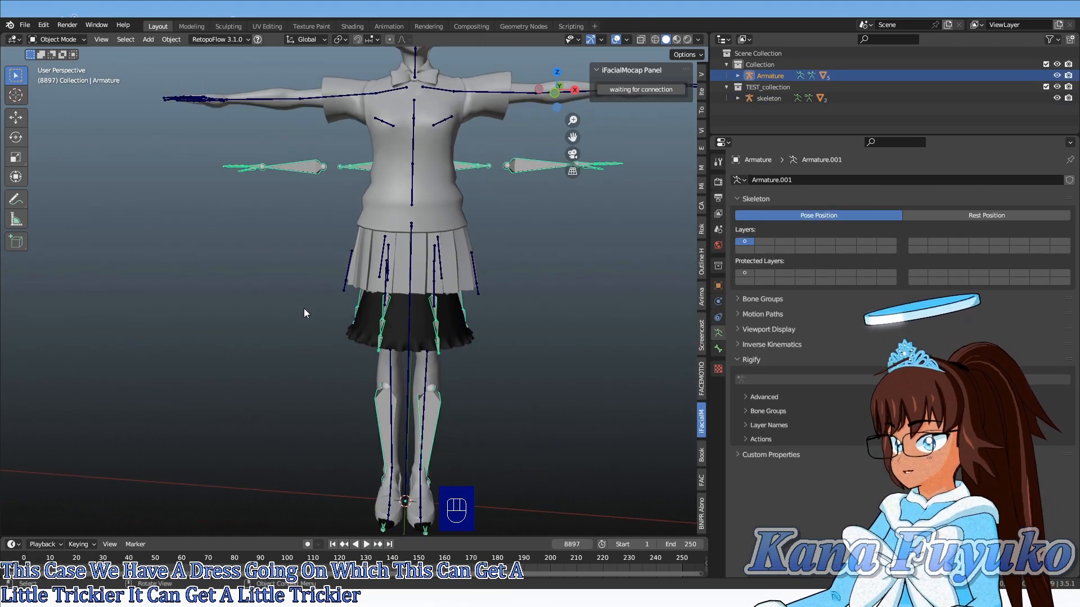
{"action": "key", "text": "z"}
{"action": "middle_click_drag", "start_coordinate": [219, 308], "coordinate": [372, 217]}
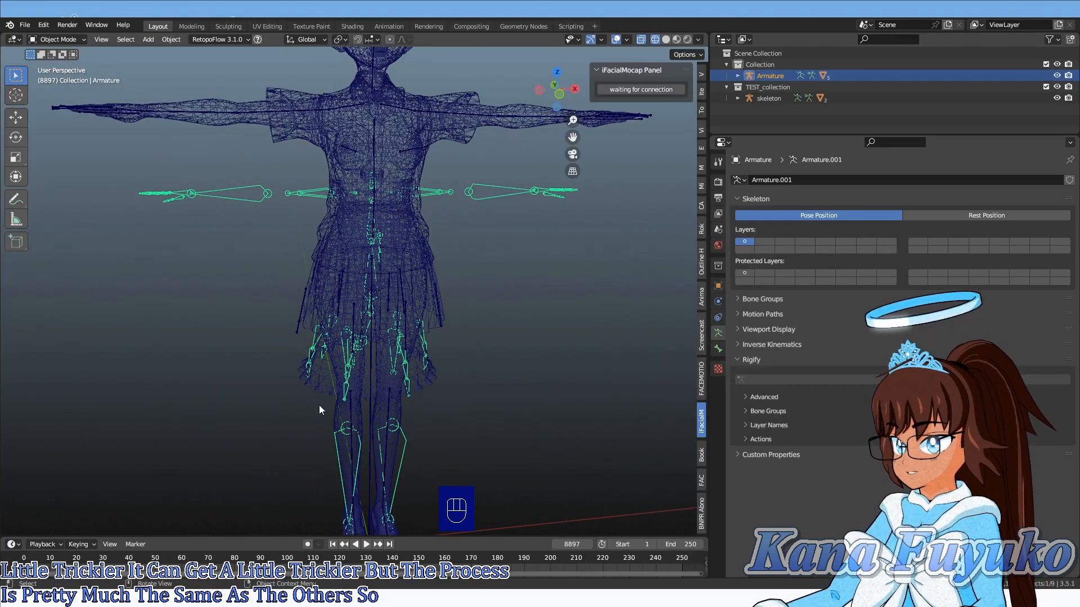
{"action": "left_click", "coordinate": [321, 387]}
{"action": "middle_click_drag", "start_coordinate": [349, 414], "coordinate": [340, 171], "text": "shift"}
{"action": "scroll", "coordinate": [321, 338], "scroll_direction": "up", "scroll_amount": 3}
{"action": "middle_click_drag", "start_coordinate": [319, 352], "coordinate": [445, 359]}
{"action": "mouse_move", "coordinate": [287, 442]}
{"action": "middle_mouse_down", "text": "shift"}
{"action": "mouse_move", "coordinate": [420, 348]}
{"action": "mouse_move", "coordinate": [282, 383]}
{"action": "mouse_move", "coordinate": [378, 378]}
{"action": "middle_mouse_up", "text": "shift"}
{"action": "scroll", "coordinate": [405, 357], "scroll_direction": "up", "scroll_amount": 2}
{"action": "left_click", "coordinate": [460, 366]}
{"action": "scroll", "coordinate": [377, 371], "scroll_direction": "down", "scroll_amount": 5}
{"action": "key", "text": "z"}
{"action": "left_click", "coordinate": [403, 225]}
{"action": "middle_click_drag", "start_coordinate": [371, 163], "coordinate": [344, 497], "text": "shift"}
{"action": "left_click", "coordinate": [397, 275]}
{"action": "middle_click_drag", "start_coordinate": [397, 276], "coordinate": [433, 255]}
{"action": "key", "text": "Tab"}
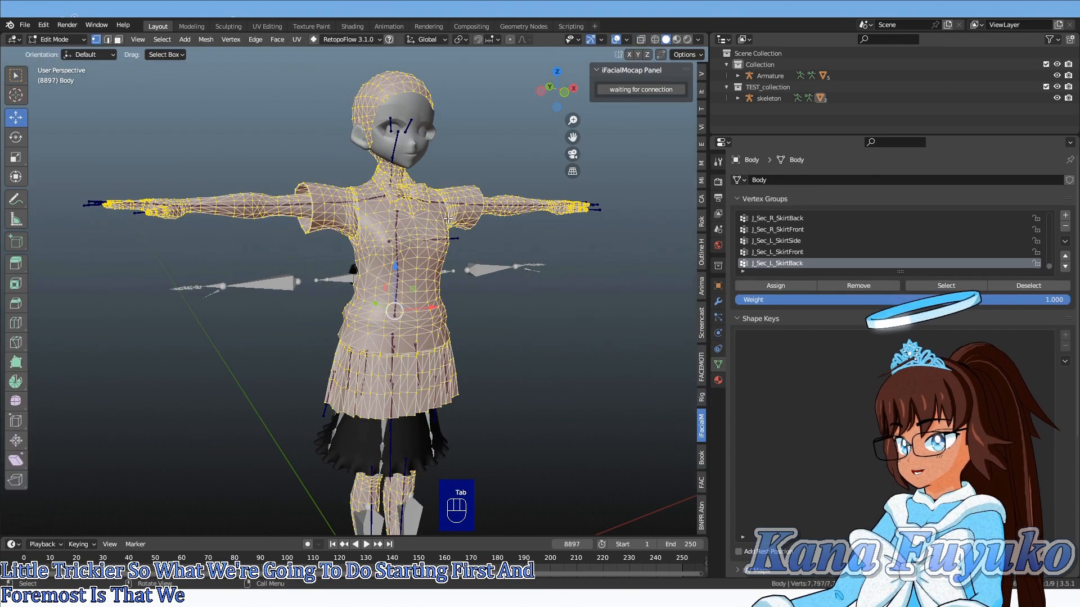
{"action": "key", "text": "Tab"}
{"action": "left_click", "coordinate": [482, 328]}
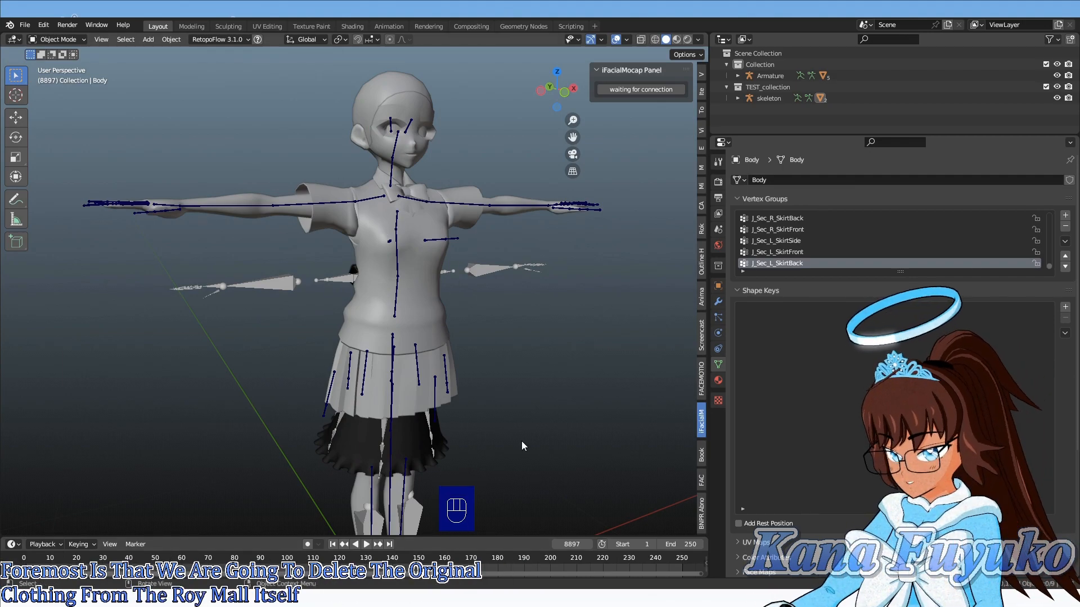
- Enter Edit Mode on the avatar's Body mesh and deselect all of its vertices
{"action": "middle_click_drag", "start_coordinate": [508, 391], "coordinate": [507, 312], "text": "shift"}
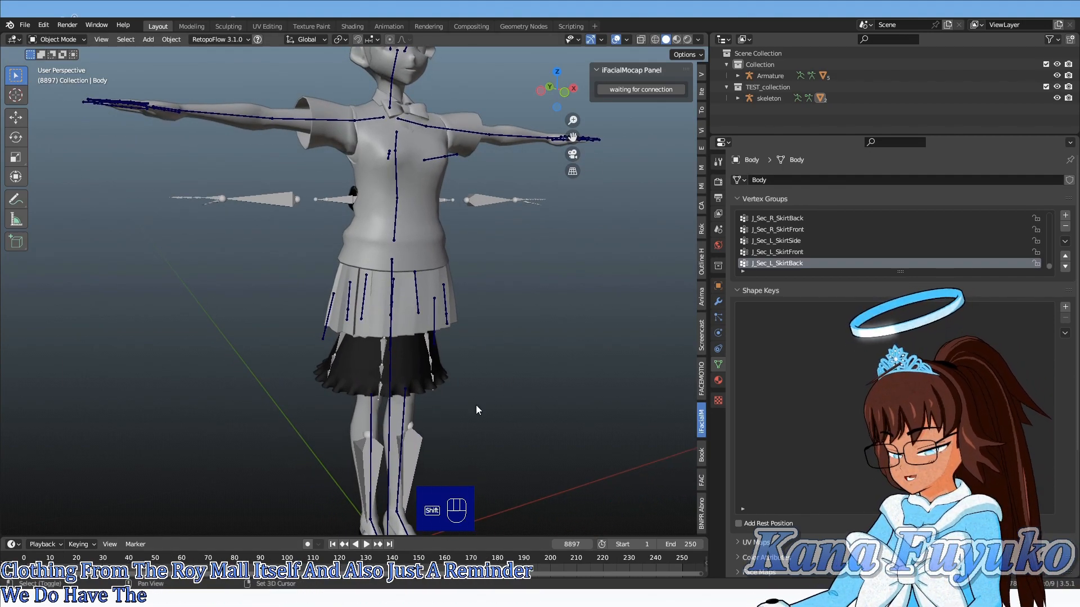
{"action": "middle_click_drag", "start_coordinate": [476, 423], "coordinate": [452, 505]}
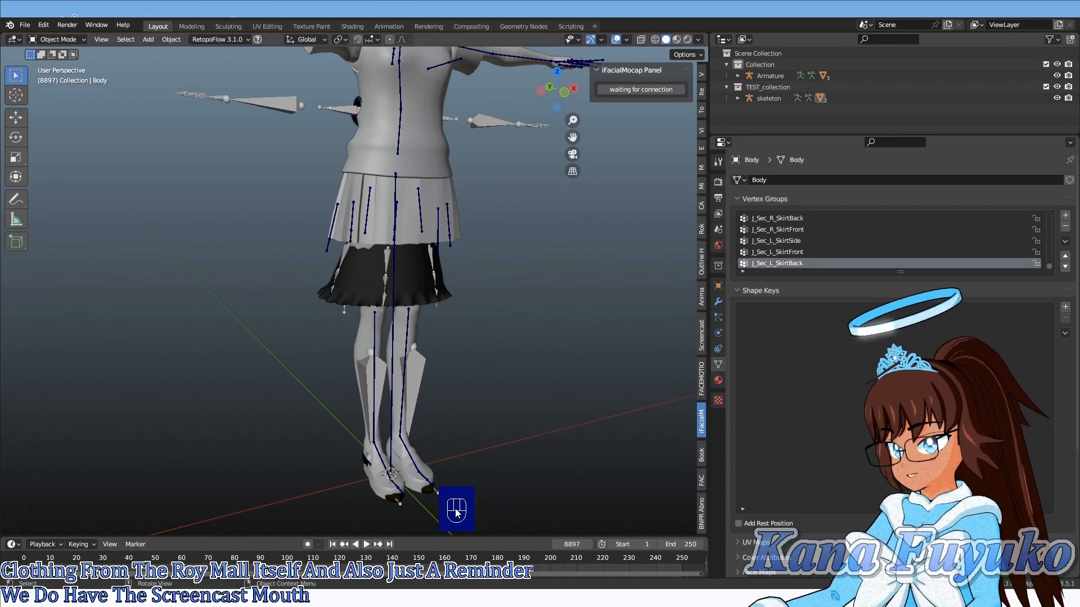
{"action": "middle_click_drag", "start_coordinate": [446, 531], "coordinate": [448, 236]}
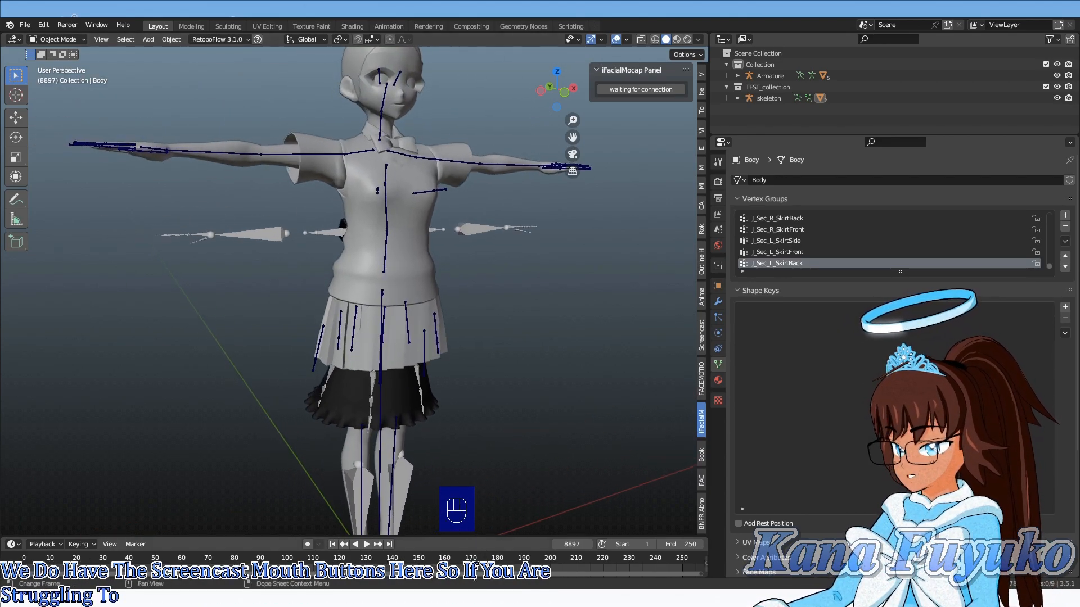
{"action": "middle_click_drag", "start_coordinate": [428, 278], "coordinate": [417, 314], "text": "shift"}
{"action": "scroll", "coordinate": [414, 309], "scroll_direction": "up", "scroll_amount": 1}
{"action": "left_click", "coordinate": [402, 203]}
{"action": "middle_click_drag", "start_coordinate": [466, 172], "coordinate": [424, 266], "text": "shift"}
{"action": "key", "text": "Tab"}
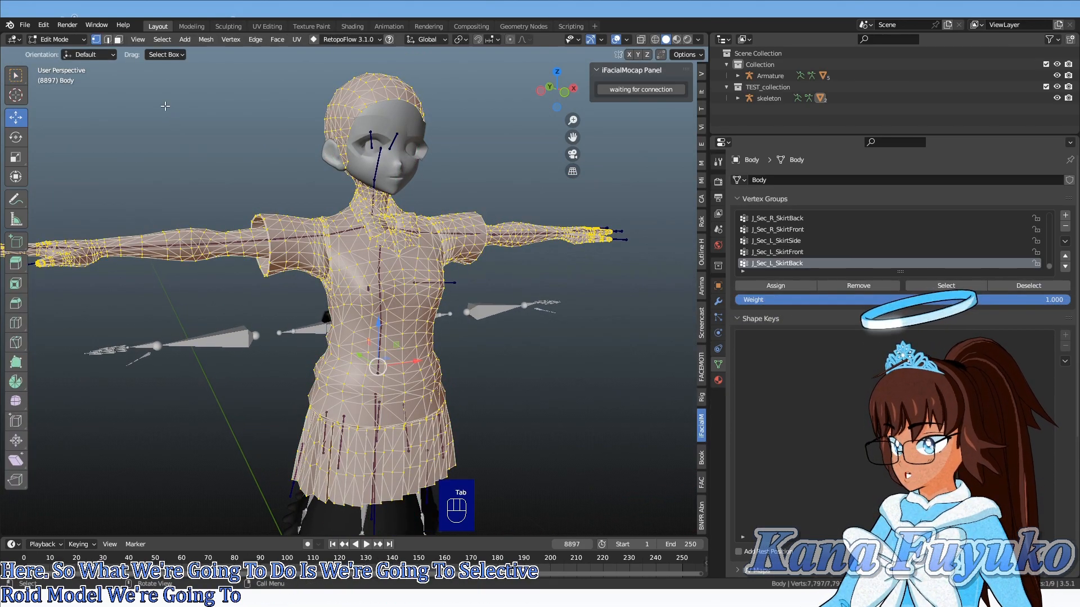
{"action": "left_click", "coordinate": [56, 40]}
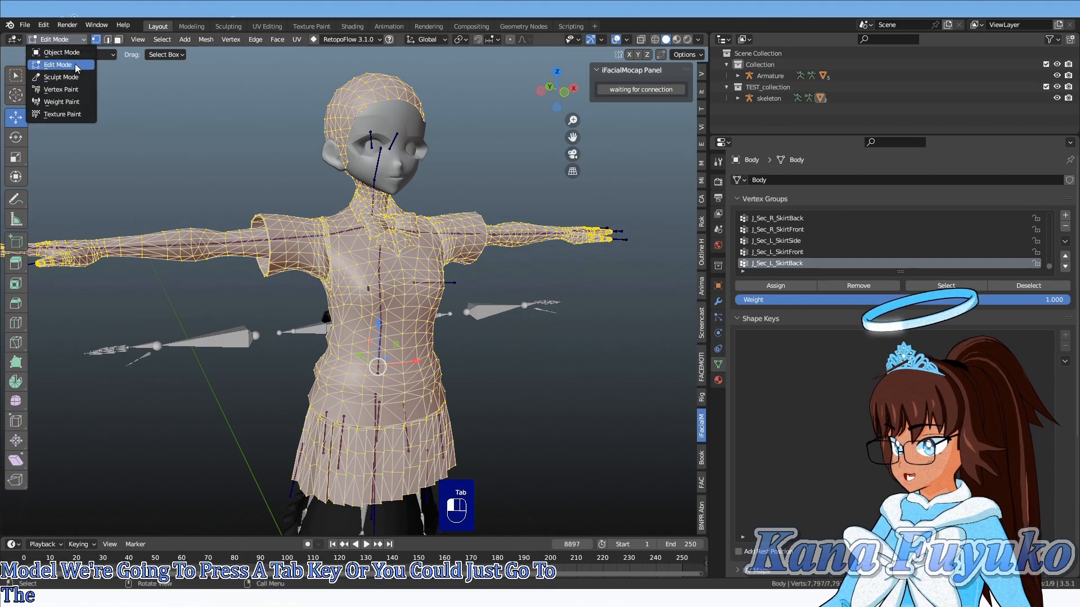
{"action": "left_click", "coordinate": [58, 65]}
{"action": "left_click", "coordinate": [152, 126]}
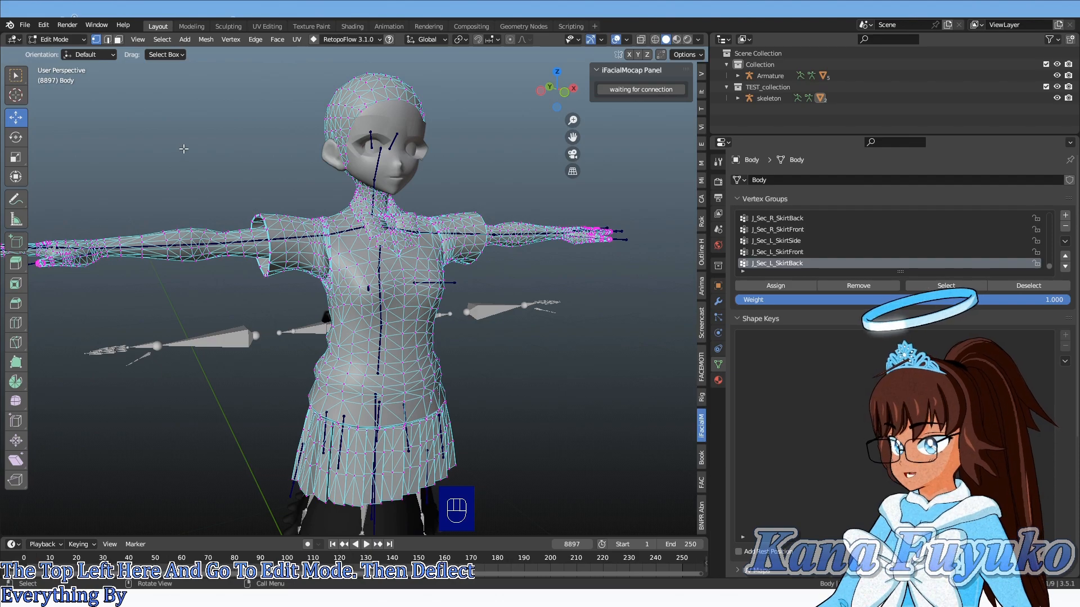
- Select the Body vertices assigned to the F00_001_01_Accessory_Tie_01_CLOTH and F00_001_01_Tops_01_CLOTH materials
{"action": "left_click", "coordinate": [718, 381]}
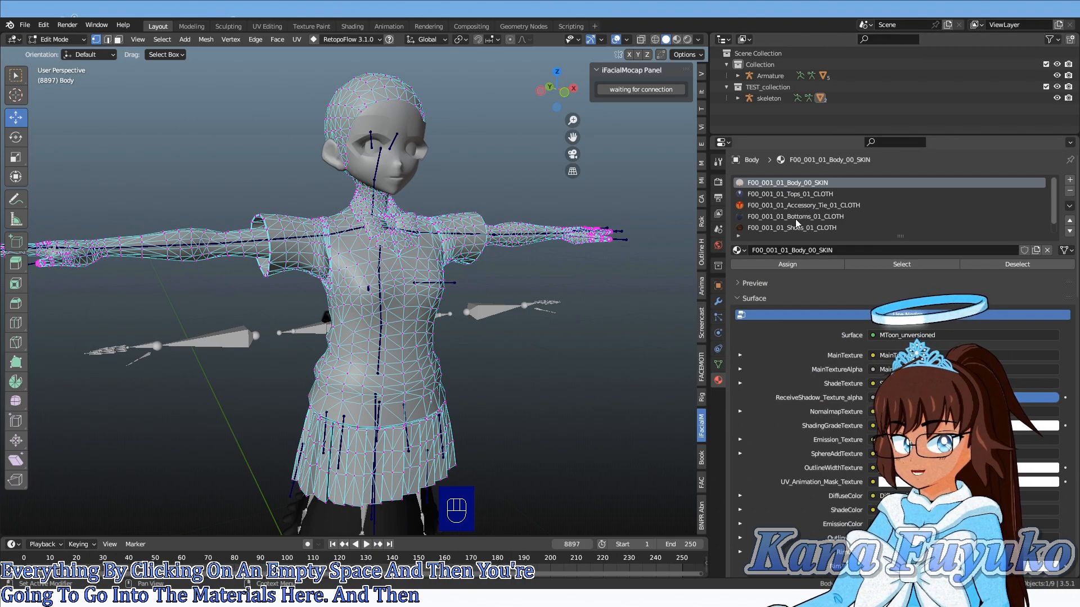
{"action": "left_click", "coordinate": [804, 205]}
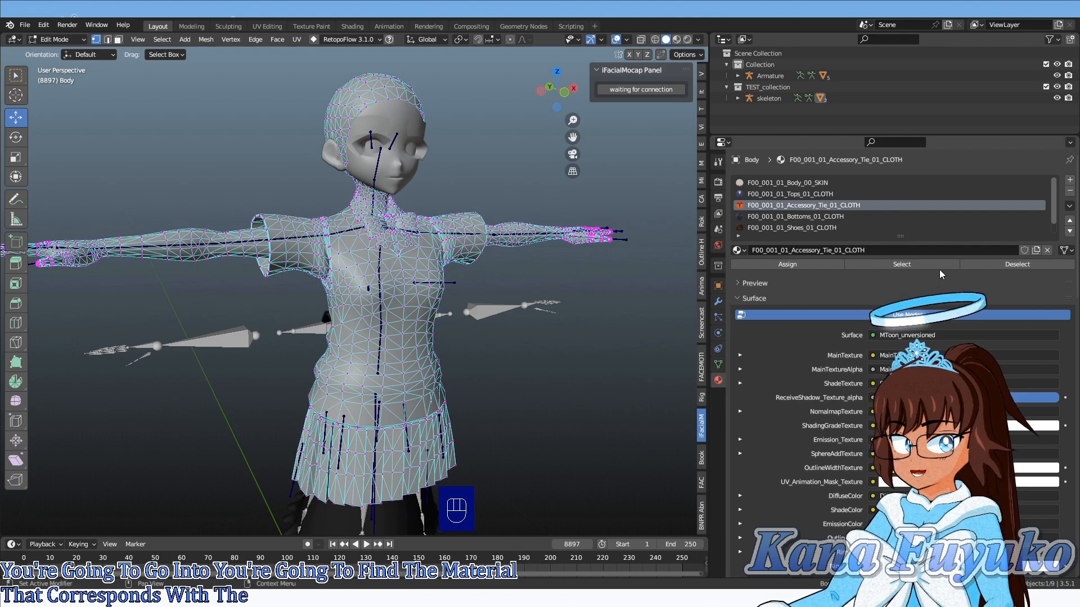
{"action": "left_click", "coordinate": [897, 263]}
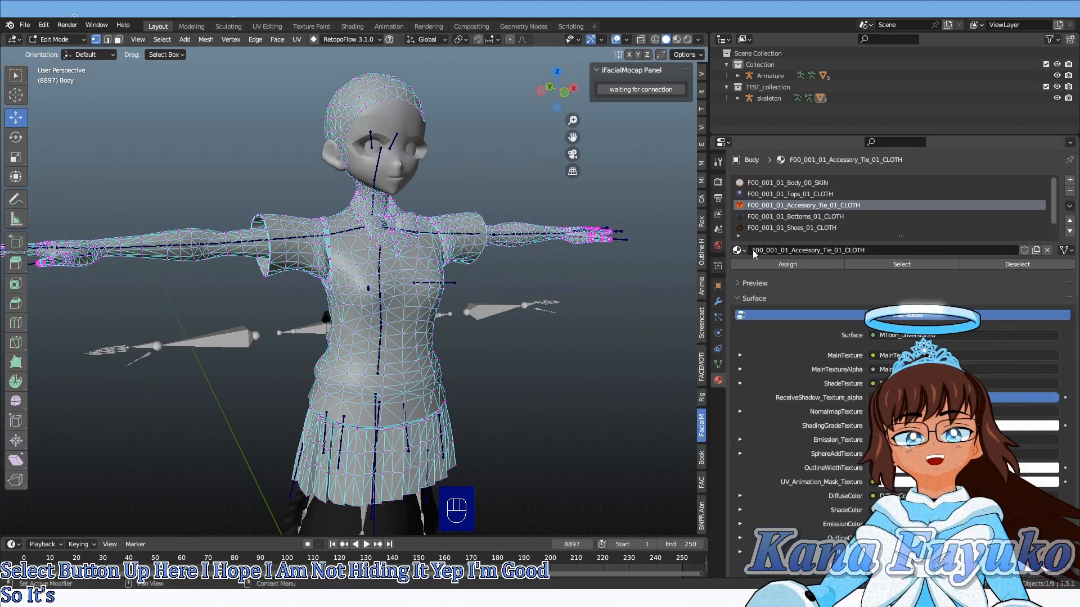
{"action": "left_click", "coordinate": [886, 264]}
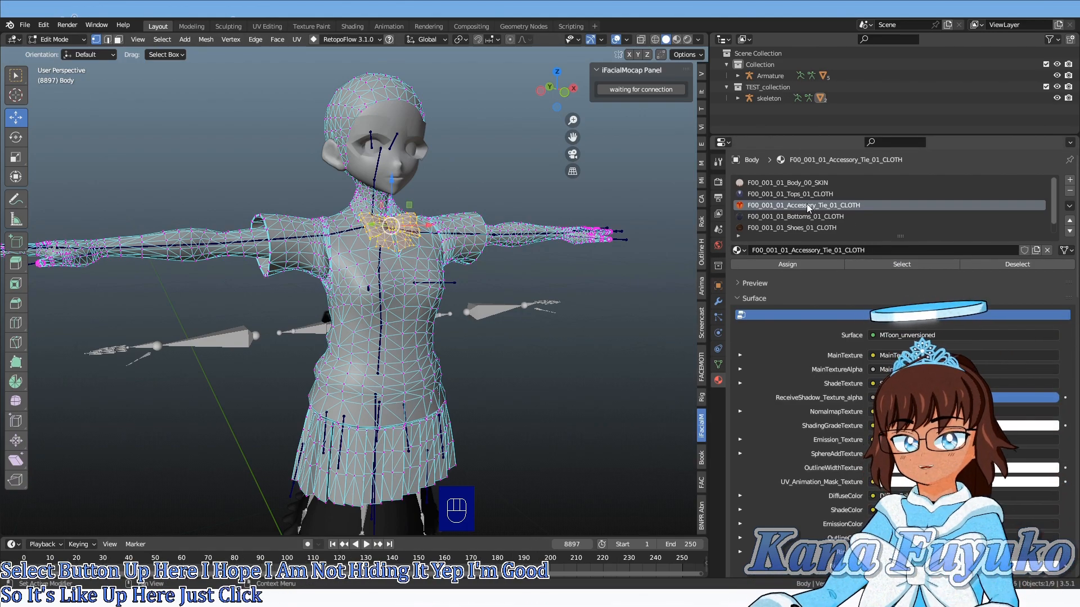
{"action": "left_click", "coordinate": [807, 194]}
{"action": "left_click", "coordinate": [877, 264]}
- Add the vertices of the F00_001_01_Bottoms_01_CLOTH and F00_001_01_Shoes_01_CLOTH materials to the selection
{"action": "left_click", "coordinate": [817, 216]}
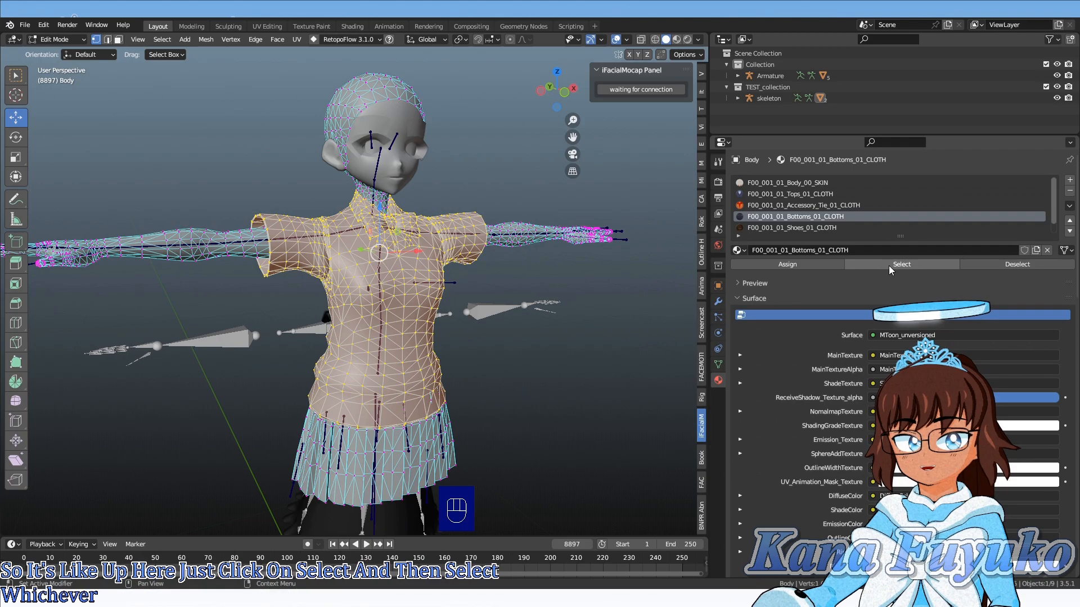
{"action": "left_click", "coordinate": [889, 264]}
{"action": "left_click", "coordinate": [799, 228]}
{"action": "left_click", "coordinate": [904, 265]}
{"action": "middle_click_drag", "start_coordinate": [374, 391], "coordinate": [387, 517], "text": "shift"}
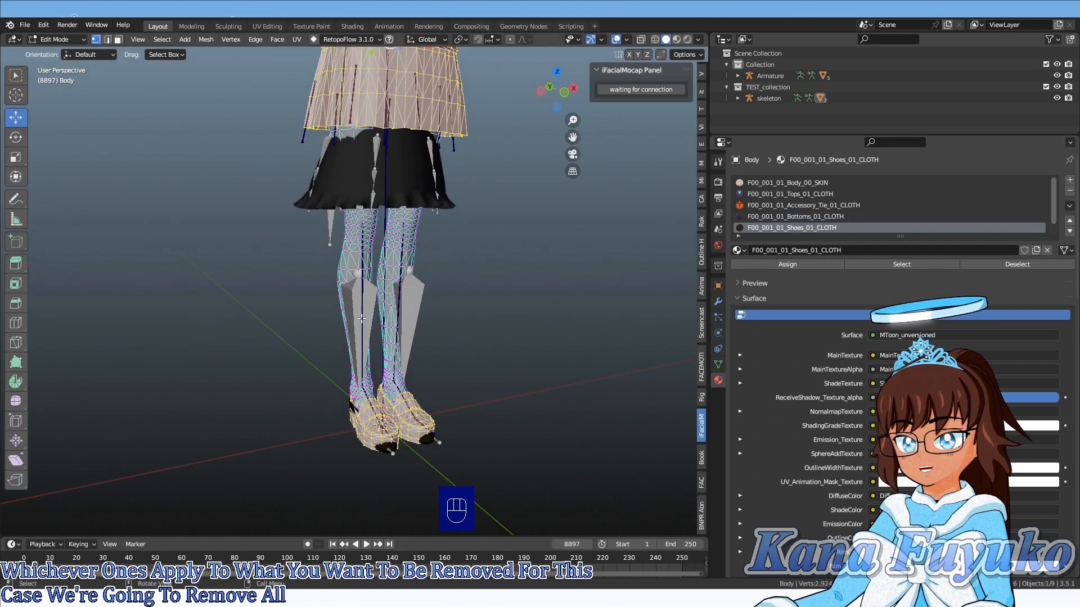
{"action": "middle_click_drag", "start_coordinate": [457, 450], "coordinate": [433, 388], "text": "shift"}
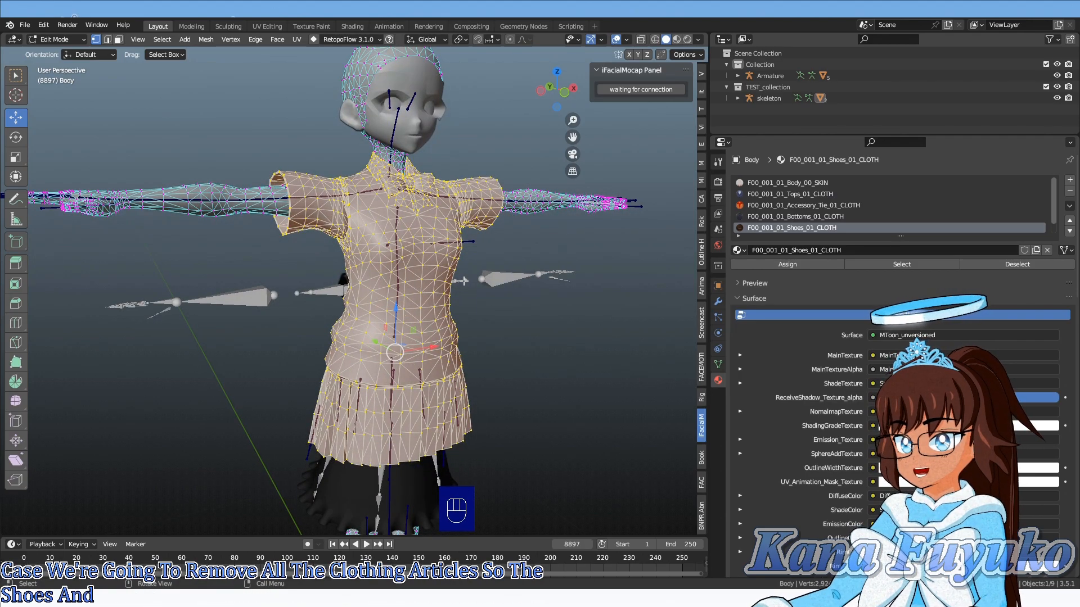
- Delete the selected clothing vertices from the Body mesh and return to Object Mode
{"action": "key", "text": "x"}
{"action": "left_click", "coordinate": [464, 280]}
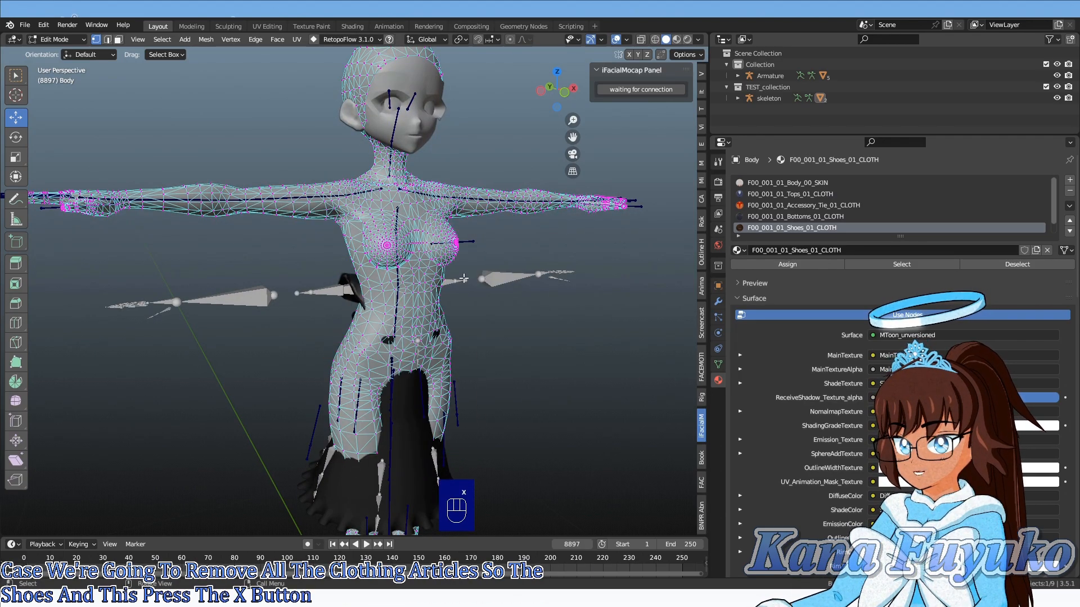
{"action": "key", "text": "Tab"}
{"action": "middle_click_drag", "start_coordinate": [544, 313], "coordinate": [430, 305]}
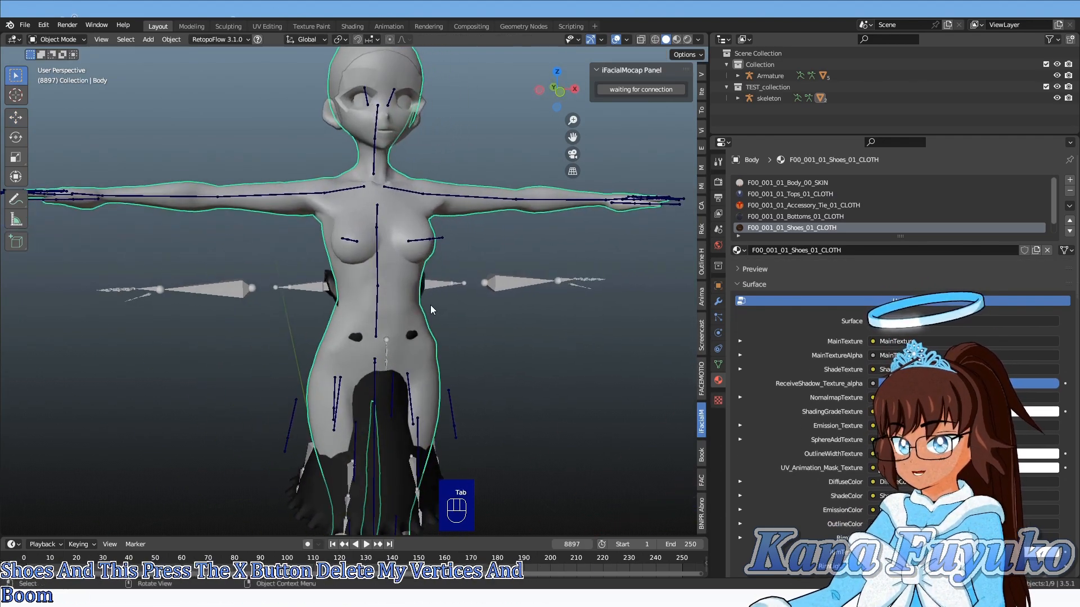
- Select the dress's armature and scale it uniformly by about 1.198 to match the avatar's size
{"action": "left_click", "coordinate": [507, 283]}
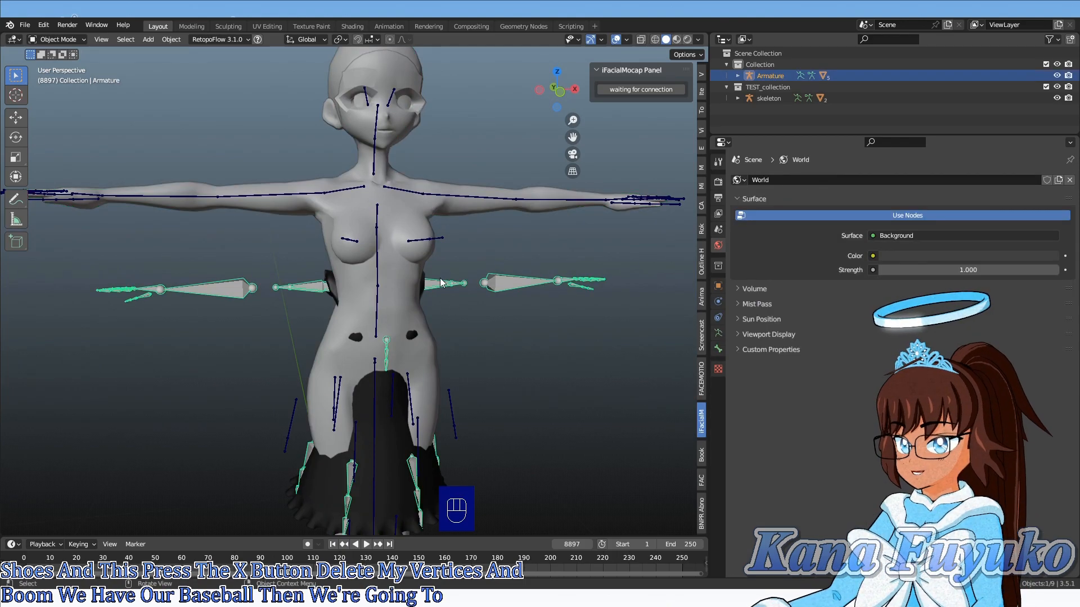
{"action": "scroll", "coordinate": [483, 291], "scroll_direction": "down", "scroll_amount": 2}
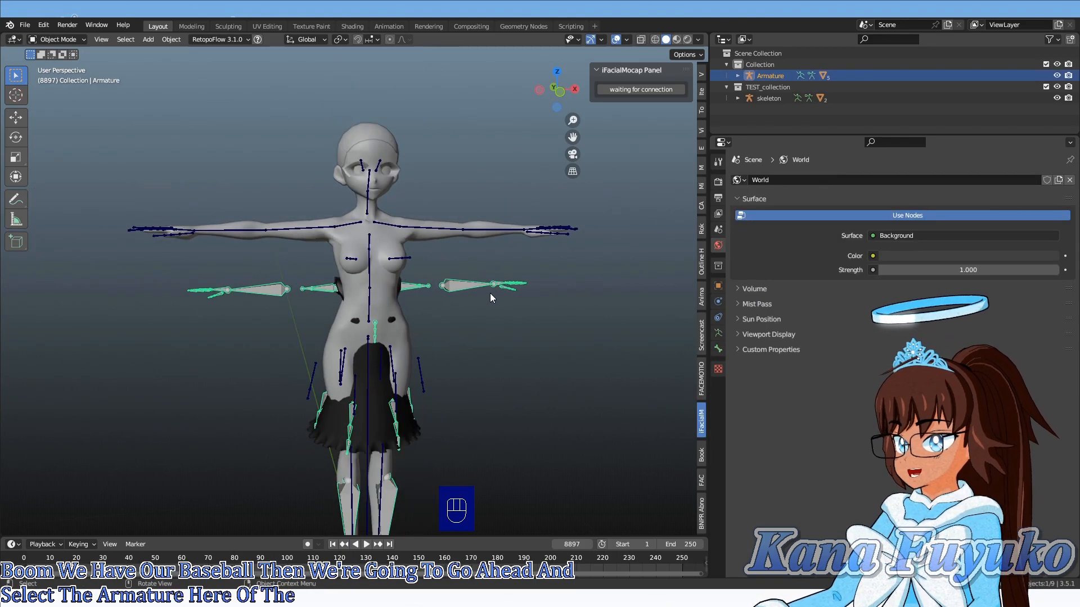
{"action": "key", "text": "s"}
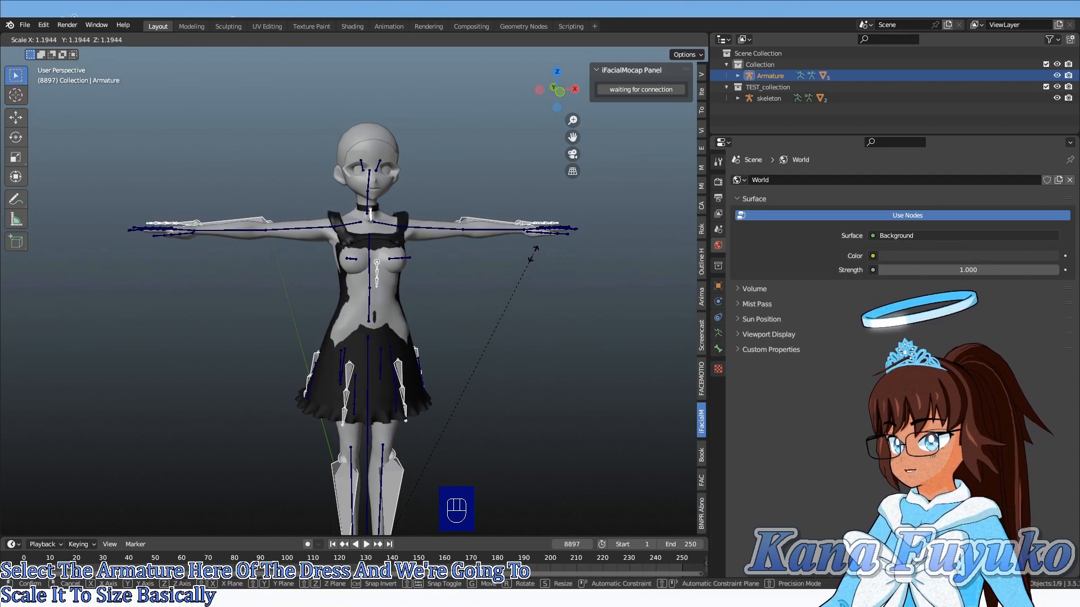
{"action": "left_click", "coordinate": [479, 253]}
{"action": "middle_click_drag", "start_coordinate": [479, 253], "coordinate": [433, 319]}
{"action": "key", "text": "g"}
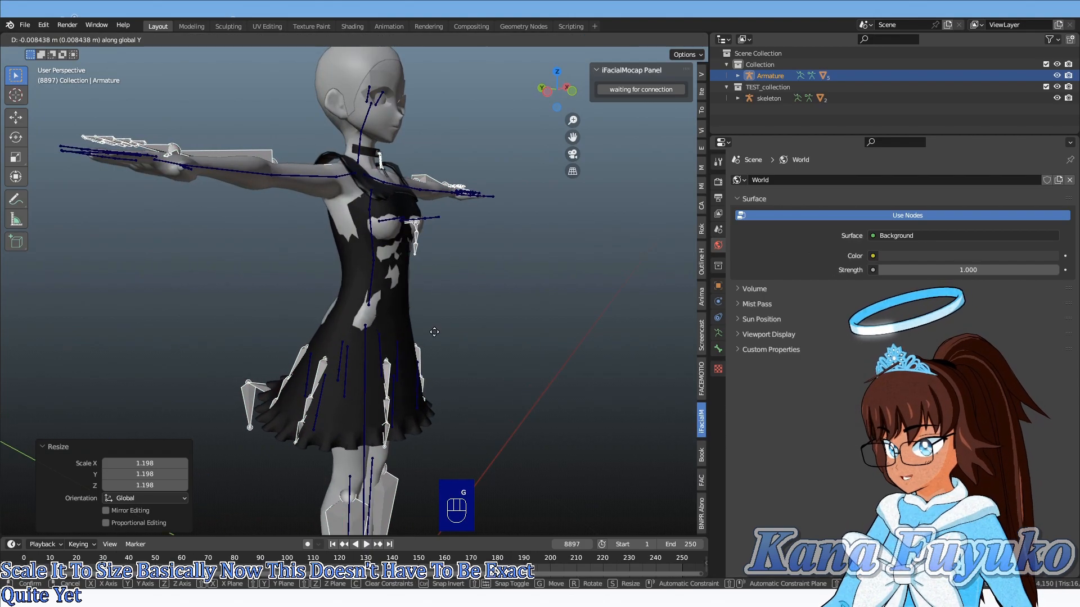
{"action": "left_click", "coordinate": [430, 326]}
- Check the dress armature's alignment with the avatar along the torso, arms, legs and feet
{"action": "middle_click_drag", "start_coordinate": [429, 325], "coordinate": [270, 286]}
{"action": "middle_click_drag", "start_coordinate": [433, 254], "coordinate": [551, 258]}
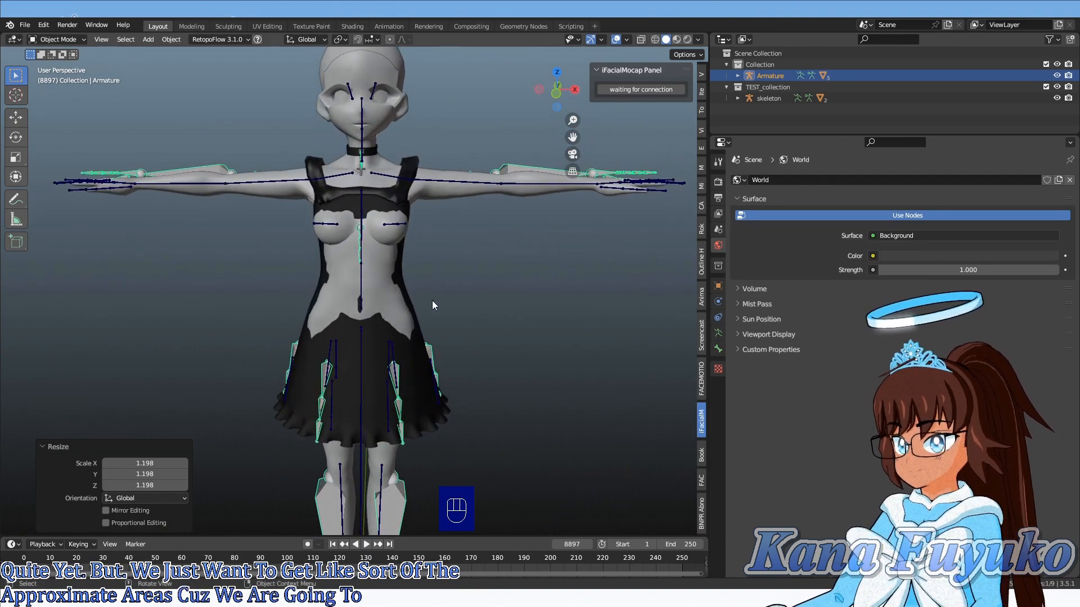
{"action": "middle_click_drag", "start_coordinate": [333, 388], "coordinate": [347, 119], "text": "shift"}
{"action": "scroll", "coordinate": [371, 225], "scroll_direction": "down", "scroll_amount": 1}
{"action": "middle_click_drag", "start_coordinate": [377, 239], "coordinate": [365, 300]}
{"action": "middle_click_drag", "start_coordinate": [325, 438], "coordinate": [330, 358], "text": "shift"}
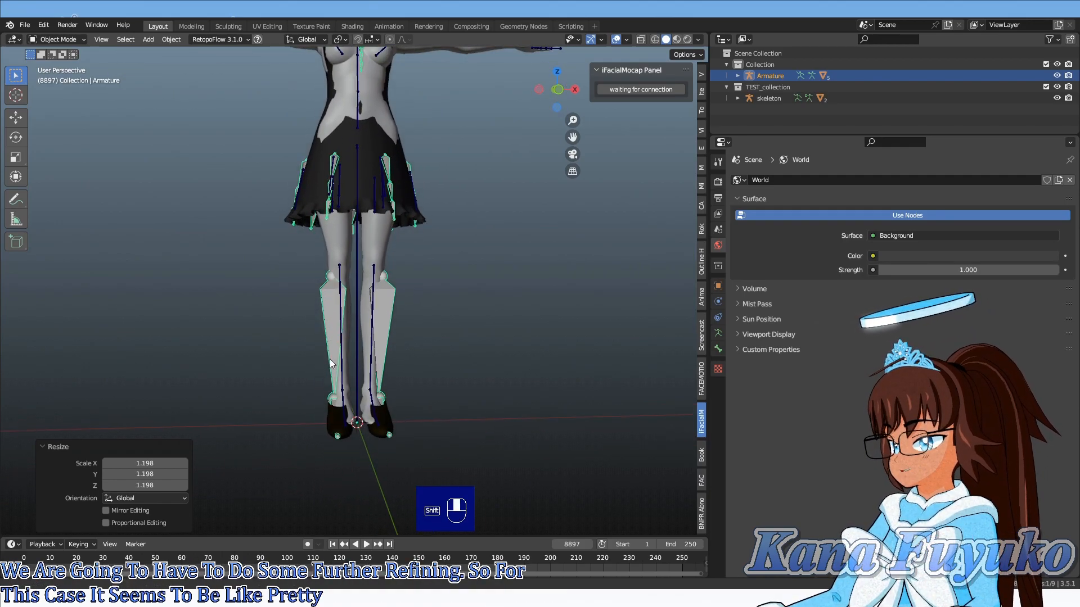
{"action": "middle_click_drag", "start_coordinate": [397, 186], "coordinate": [378, 408], "text": "shift"}
{"action": "scroll", "coordinate": [356, 304], "scroll_direction": "up", "scroll_amount": 2}
{"action": "middle_click_drag", "start_coordinate": [356, 304], "coordinate": [346, 308]}
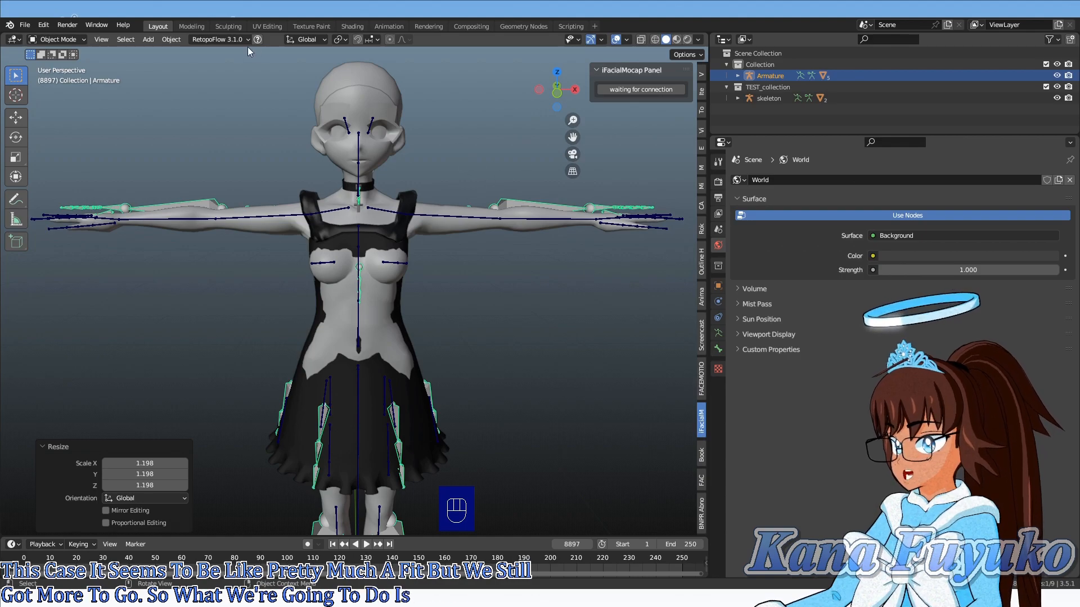
- Apply all transforms to the dress armature
{"action": "left_click", "coordinate": [171, 39]}
{"action": "mouse_move", "coordinate": [196, 101]}
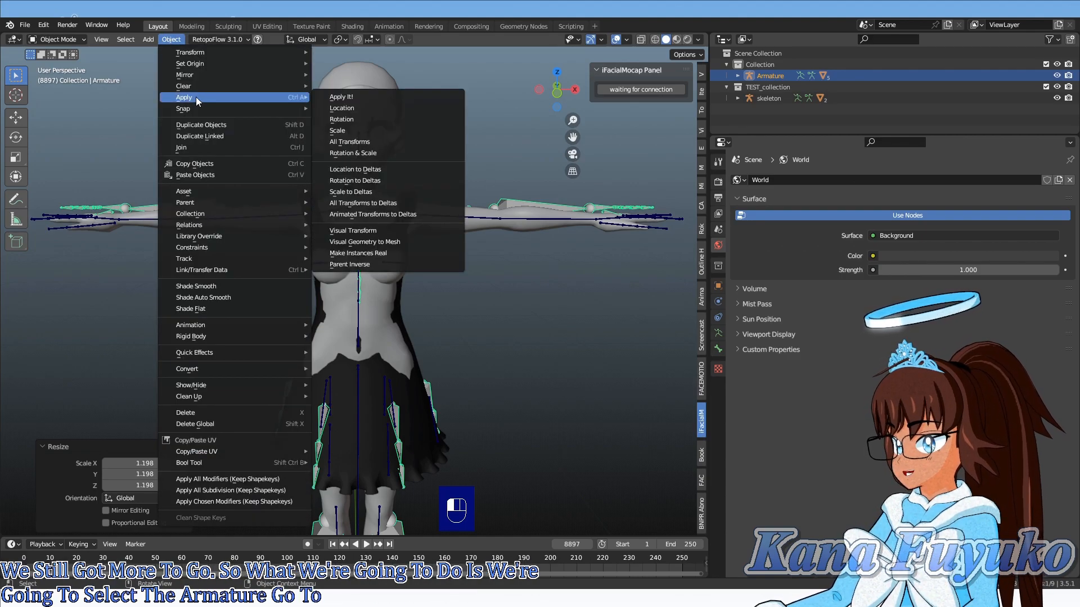
{"action": "left_click", "coordinate": [352, 142]}
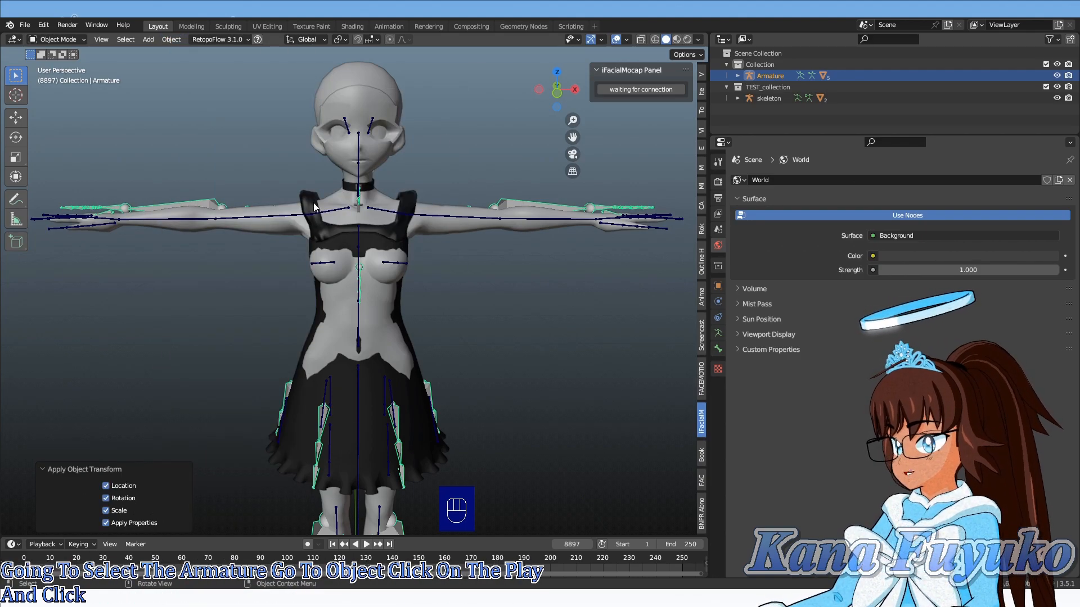
- Switch the dress armature to Pose Mode and select its SkirtSide.R.001 bone
{"action": "scroll", "coordinate": [355, 224], "scroll_direction": "down", "scroll_amount": 5}
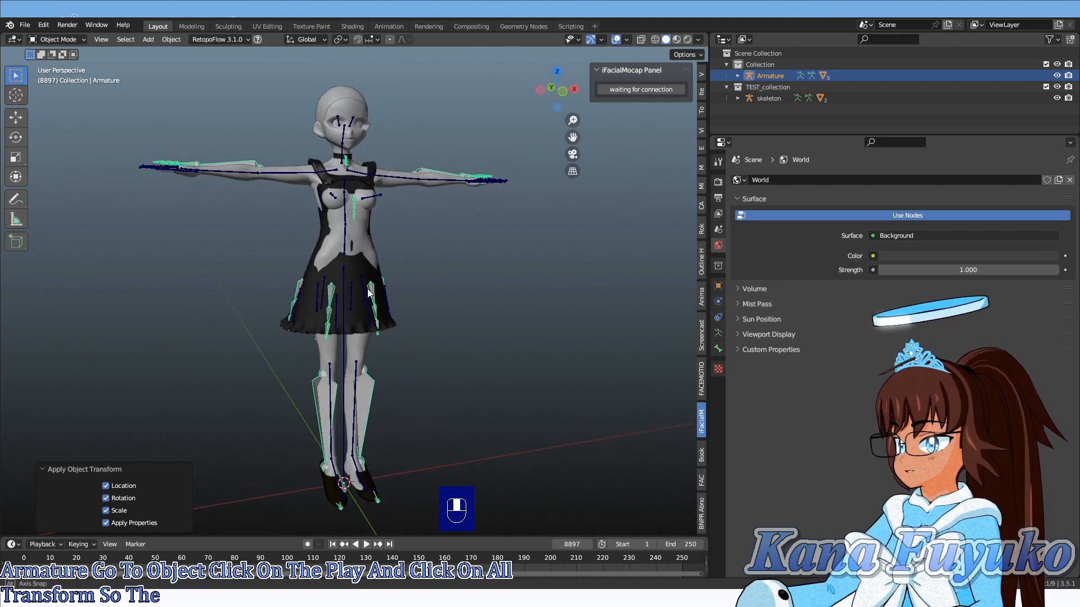
{"action": "middle_click_drag", "start_coordinate": [336, 301], "coordinate": [310, 234]}
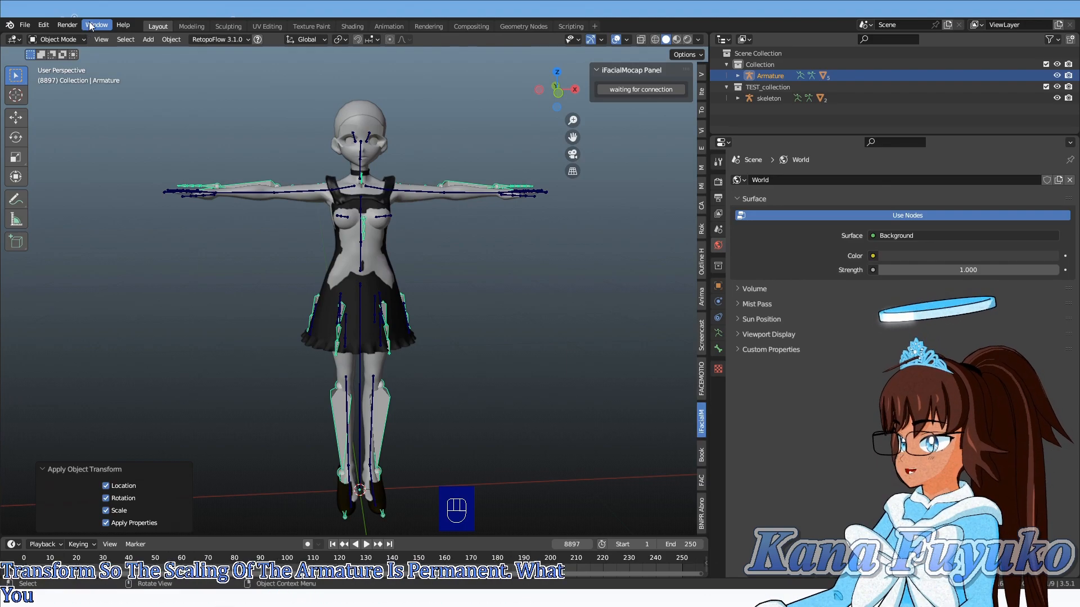
{"action": "left_click", "coordinate": [77, 41]}
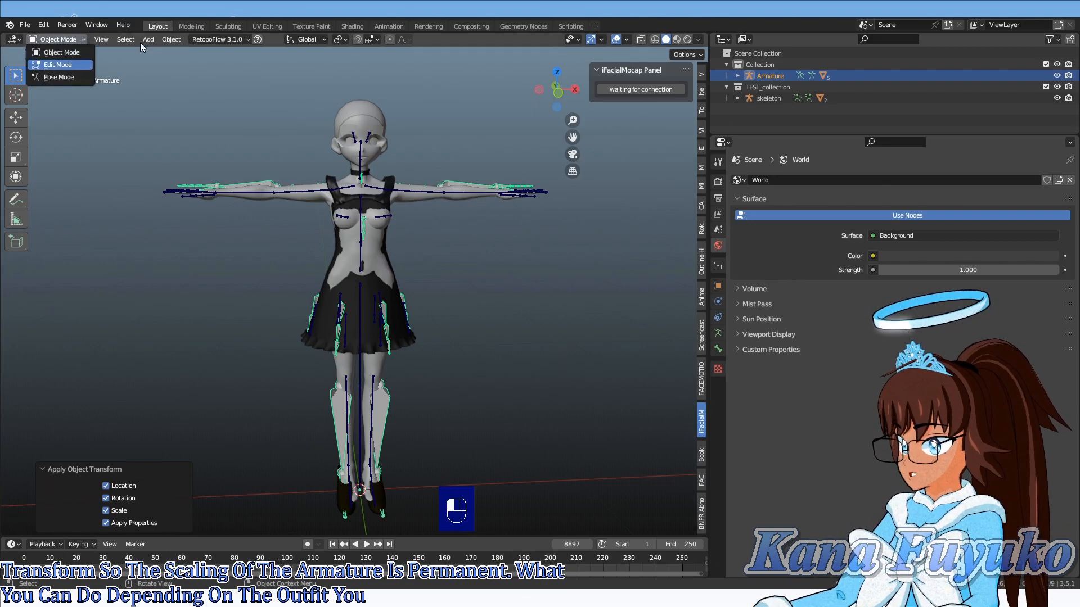
{"action": "left_click", "coordinate": [53, 40]}
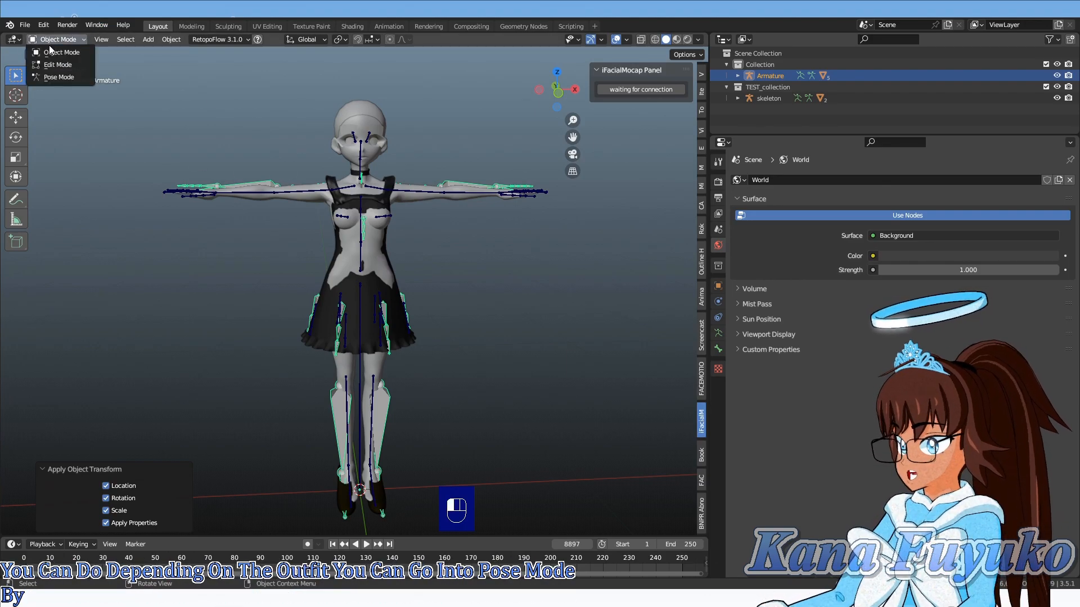
{"action": "left_click", "coordinate": [76, 77]}
{"action": "middle_click_drag", "start_coordinate": [287, 319], "coordinate": [298, 257]}
{"action": "left_click", "coordinate": [288, 341]}
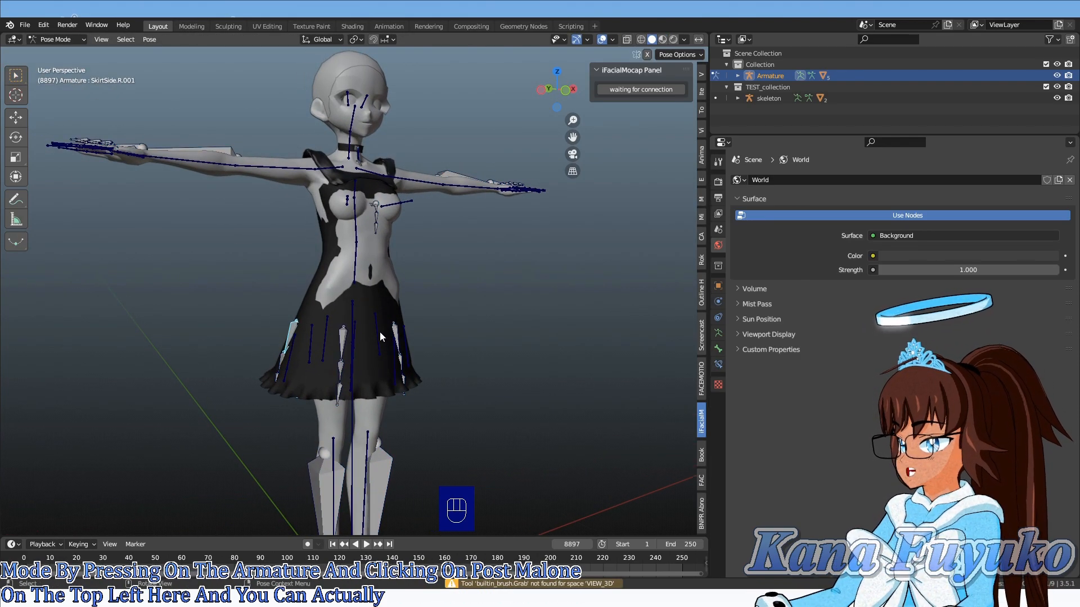
{"action": "key", "text": "s"}
{"action": "left_click", "coordinate": [410, 299]}
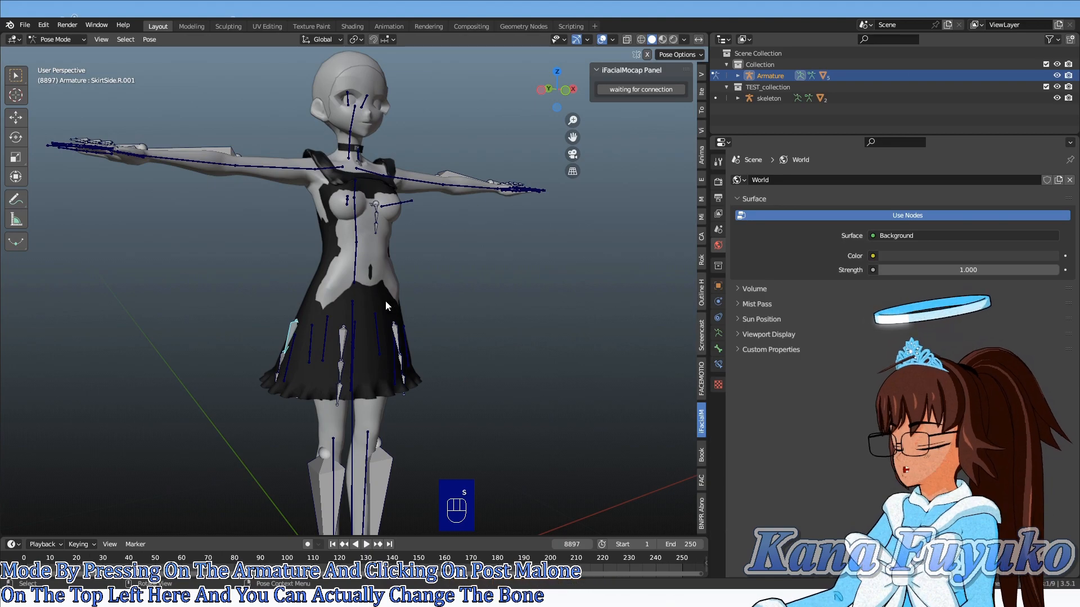
{"action": "key", "text": "g"}
{"action": "right_click", "coordinate": [399, 304]}
{"action": "middle_click_drag", "start_coordinate": [400, 304], "coordinate": [465, 332]}
{"action": "key", "text": "r"}
{"action": "right_click", "coordinate": [474, 327]}
- Display the models in wireframe shading and view the skirt bones from the left orthographic side
{"action": "key", "text": "z"}
{"action": "left_click", "coordinate": [350, 330]}
{"action": "middle_click_drag", "start_coordinate": [354, 320], "coordinate": [464, 263], "text": "shift"}
{"action": "scroll", "coordinate": [461, 267], "scroll_direction": "up", "scroll_amount": 4}
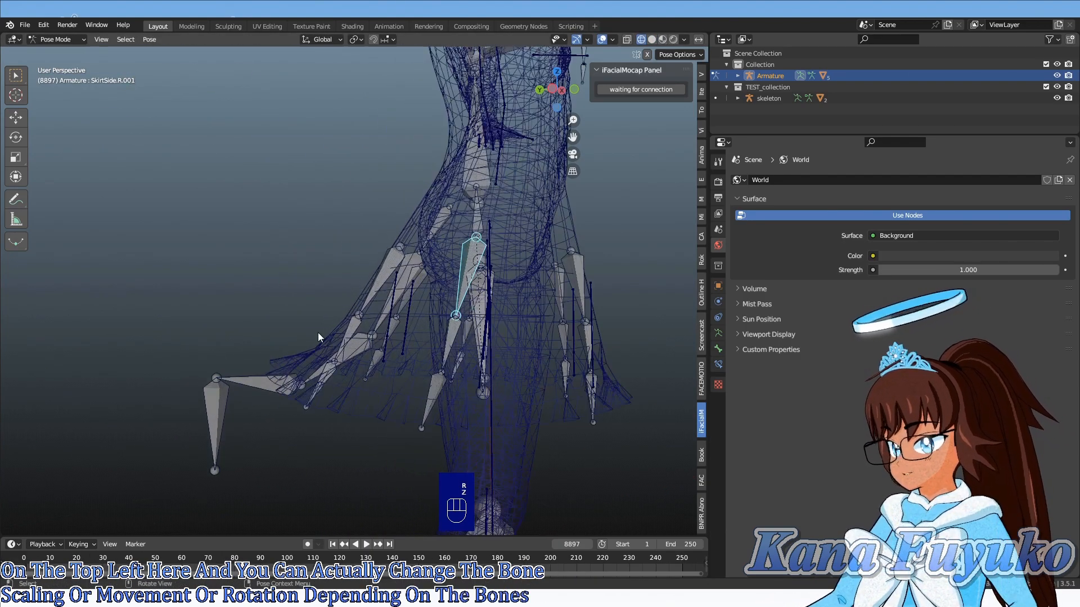
{"action": "middle_click_drag", "start_coordinate": [362, 287], "coordinate": [294, 303]}
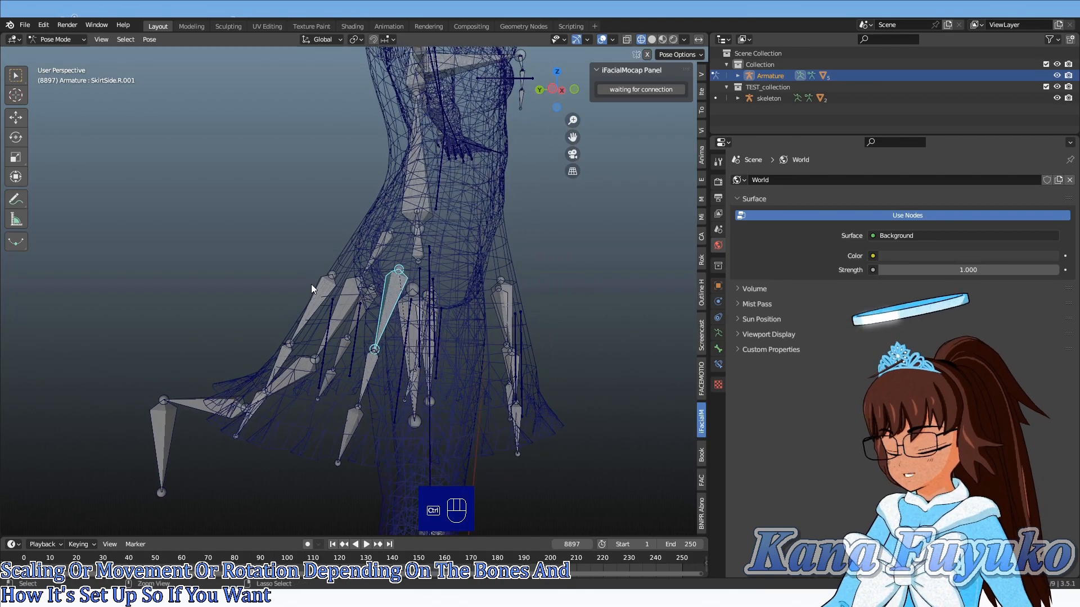
{"action": "key", "text": "ctrl+KP_3"}
- Circle-select the uppermost skirt bones at the back, sides and front of the dress
{"action": "key", "text": "c"}
{"action": "left_click", "coordinate": [312, 284]}
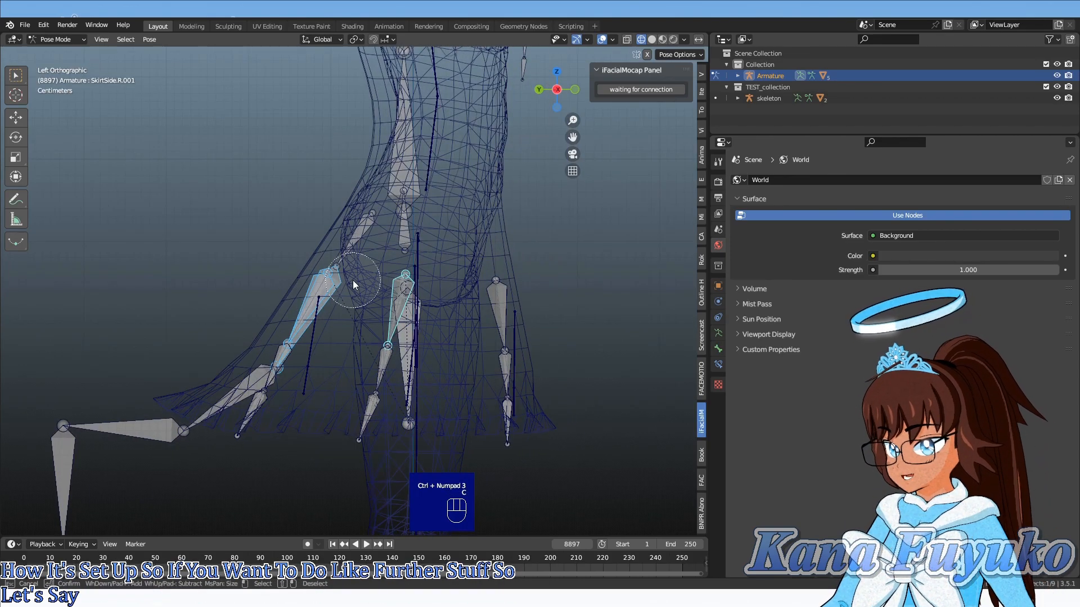
{"action": "right_click", "coordinate": [363, 281]}
{"action": "scroll", "coordinate": [405, 284], "scroll_direction": "up", "scroll_amount": 6}
{"action": "key", "text": "c"}
{"action": "scroll", "coordinate": [495, 227], "scroll_direction": "down", "scroll_amount": 10}
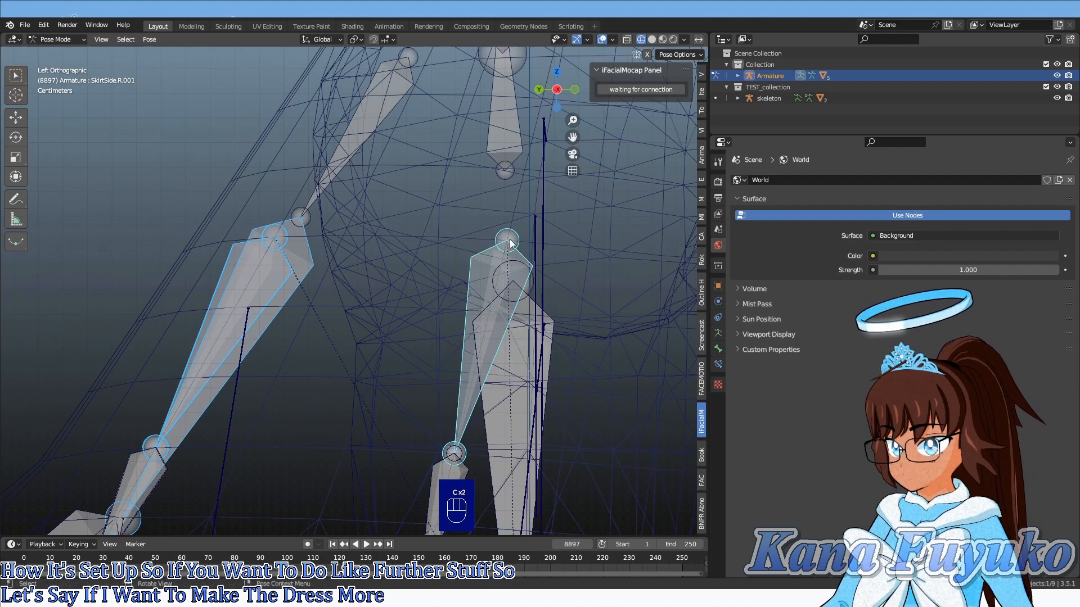
- Scale the selected skirt bones by 2.203 along the global Z axis to lengthen the dress
{"action": "key", "text": "s"}
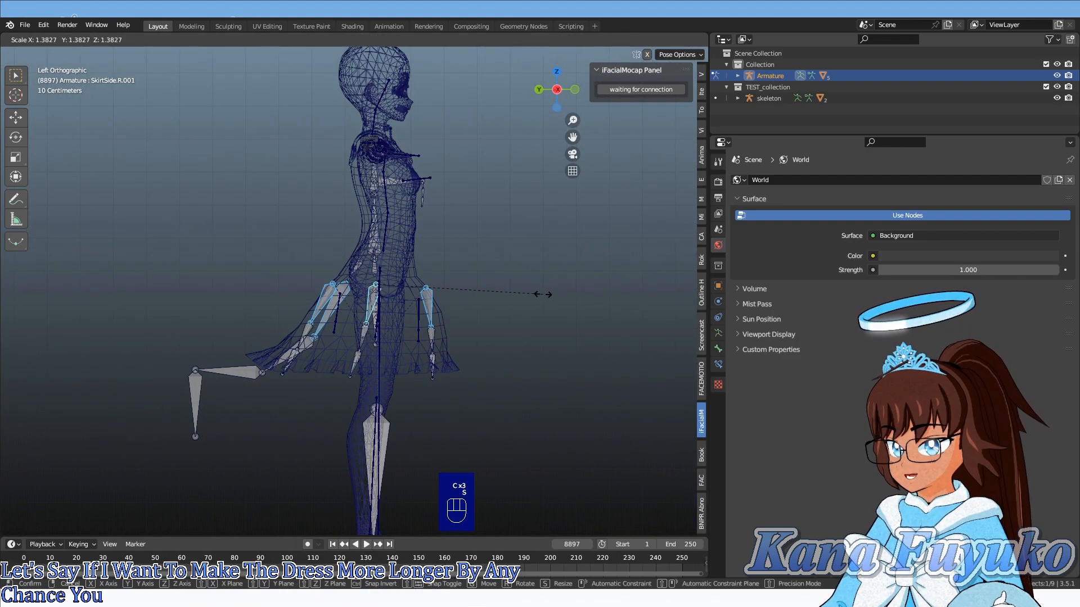
{"action": "key", "text": "z"}
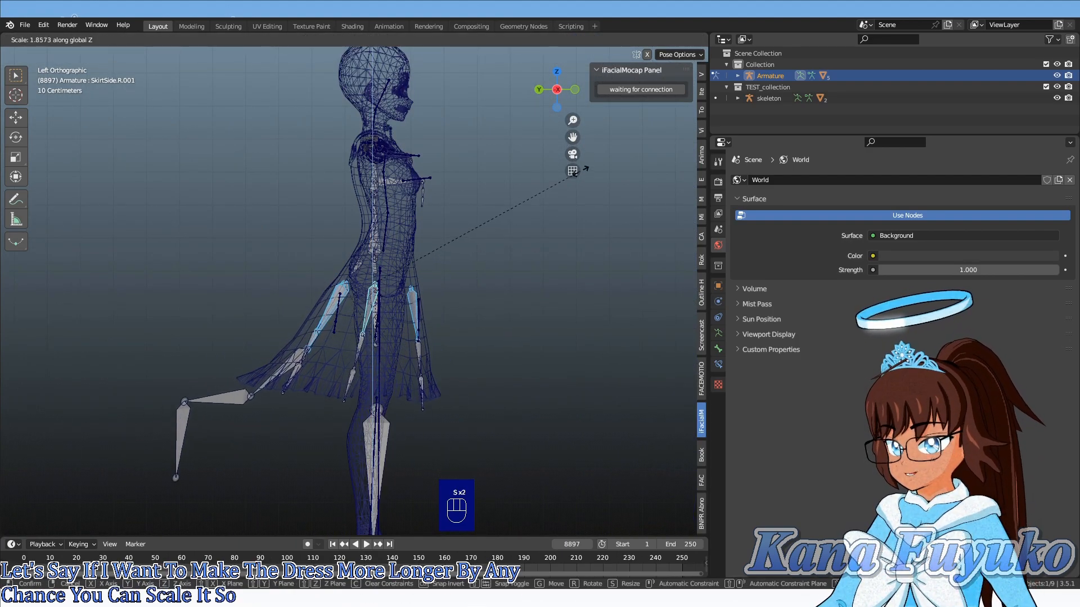
{"action": "left_click", "coordinate": [604, 117]}
{"action": "scroll", "coordinate": [371, 331], "scroll_direction": "down", "scroll_amount": 2}
{"action": "middle_click_drag", "start_coordinate": [369, 333], "coordinate": [299, 330]}
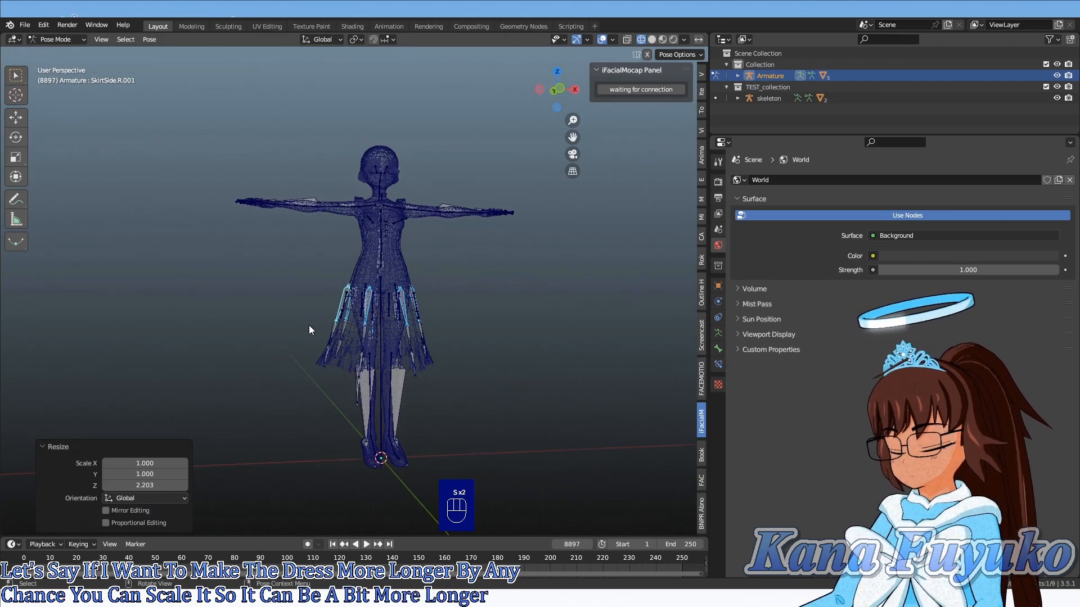
{"action": "middle_click_drag", "start_coordinate": [392, 318], "coordinate": [359, 325]}
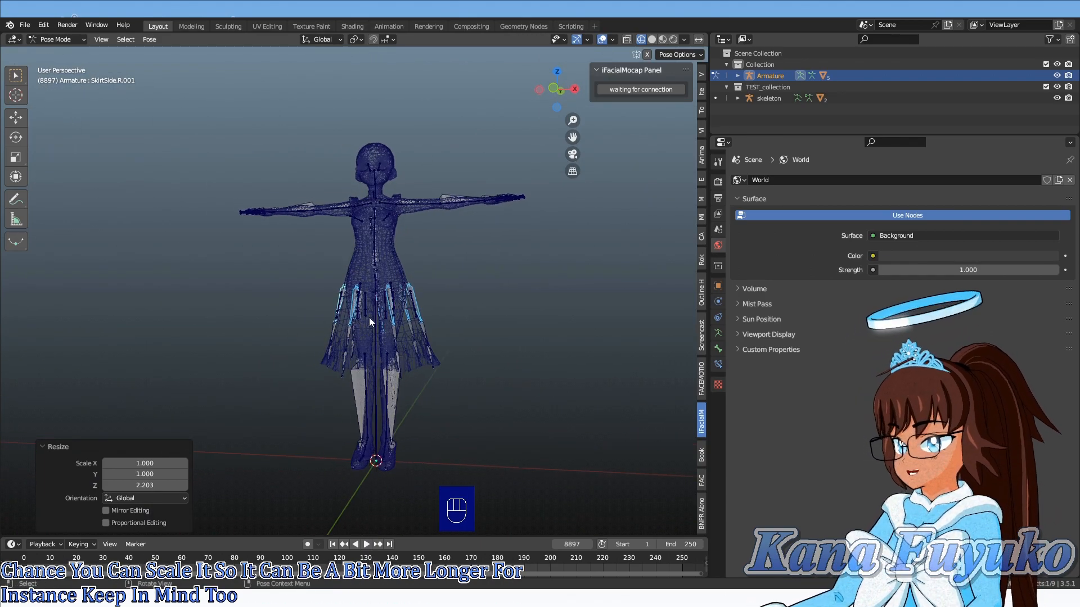
{"action": "scroll", "coordinate": [488, 291], "scroll_direction": "up", "scroll_amount": 3}
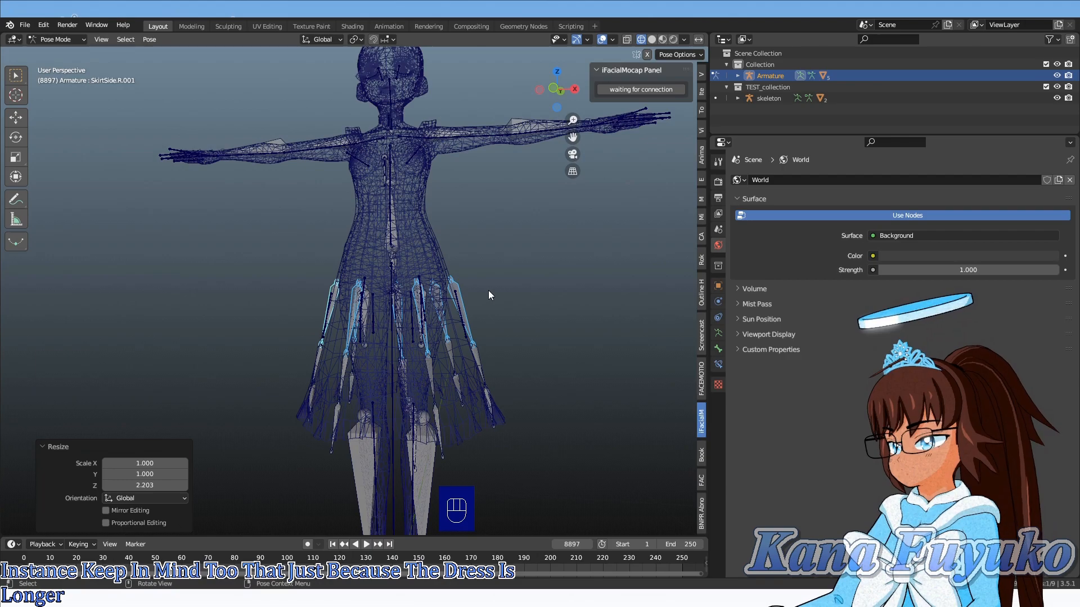
{"action": "scroll", "coordinate": [360, 386], "scroll_direction": "up", "scroll_amount": 2}
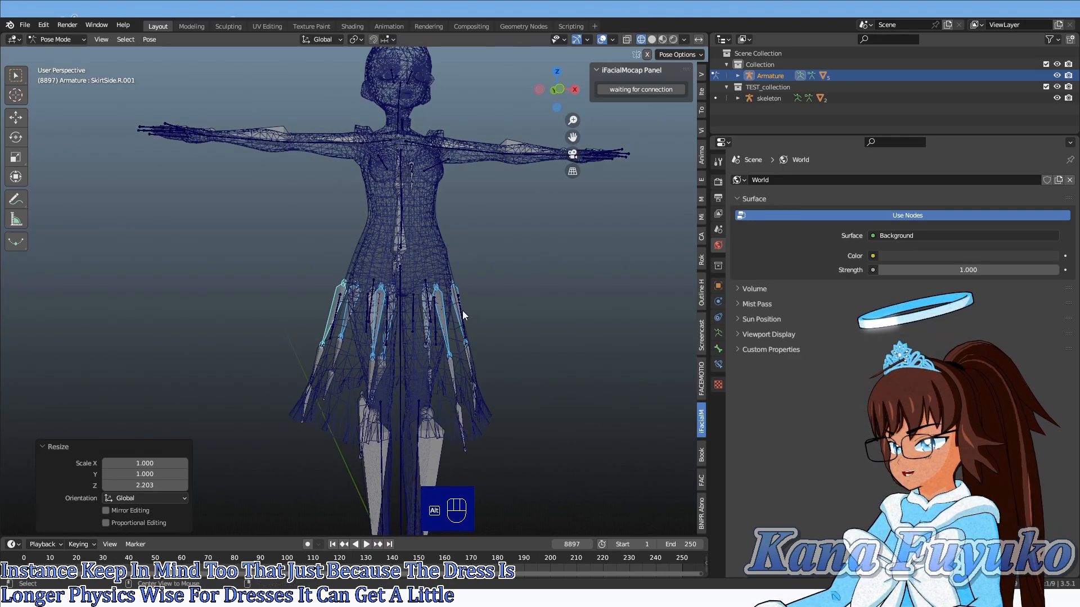
{"action": "middle_click_drag", "start_coordinate": [459, 319], "coordinate": [526, 330]}
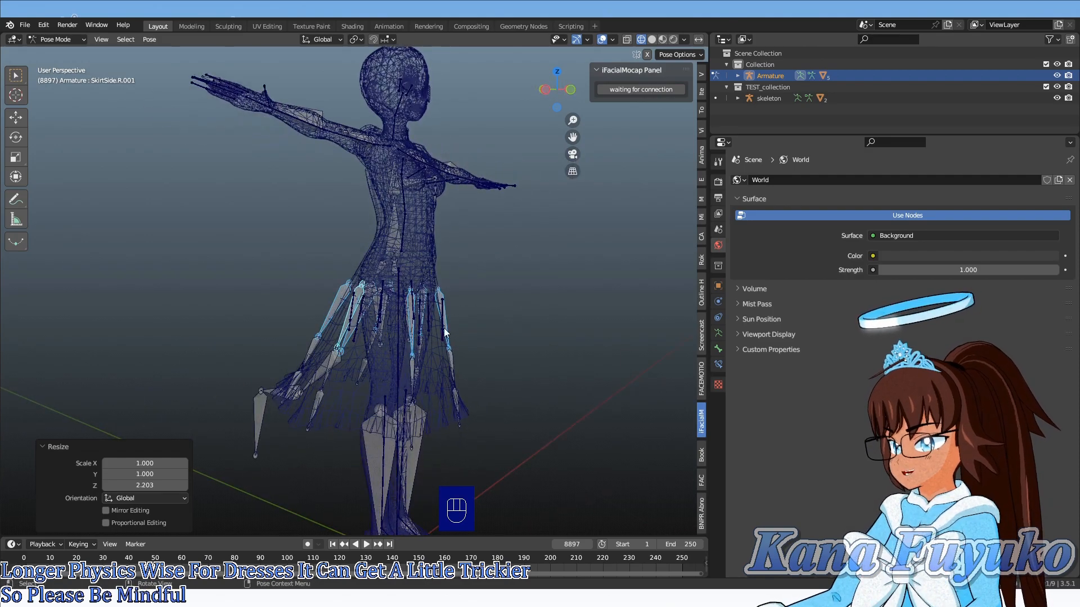
{"action": "scroll", "coordinate": [417, 329], "scroll_direction": "up", "scroll_amount": 2}
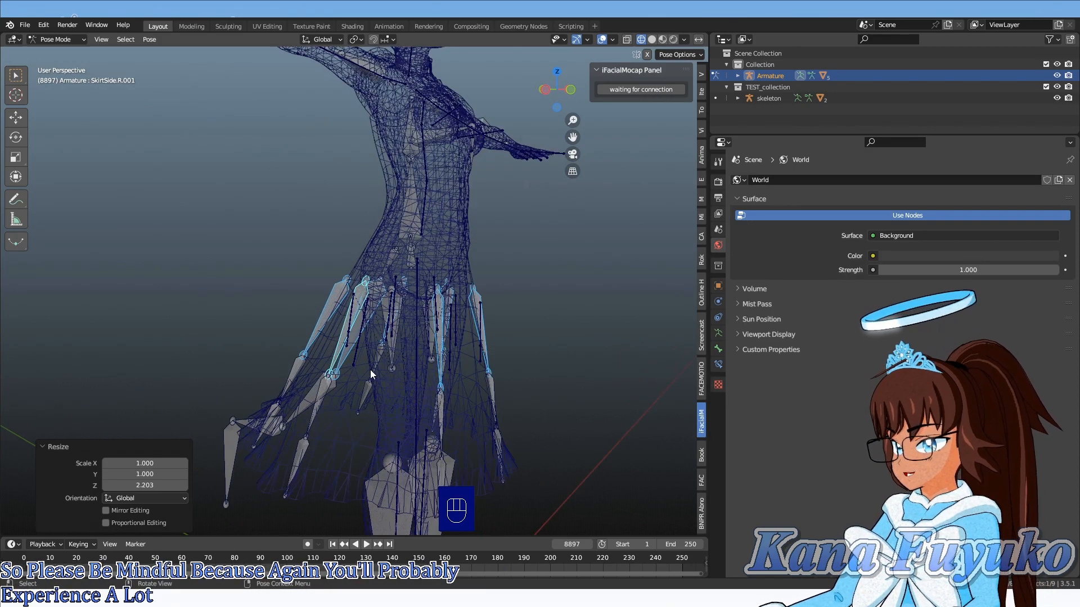
- Clear the rotation and scale of the selected skirt bones
{"action": "scroll", "coordinate": [405, 334], "scroll_direction": "up", "scroll_amount": 1}
{"action": "key", "text": "alt+r"}
{"action": "key", "text": "alt+s"}
- Examine the dress's skirt and torso bones from several sides, in Pose Mode and Edit Mode
{"action": "middle_click_drag", "start_coordinate": [404, 336], "coordinate": [397, 269]}
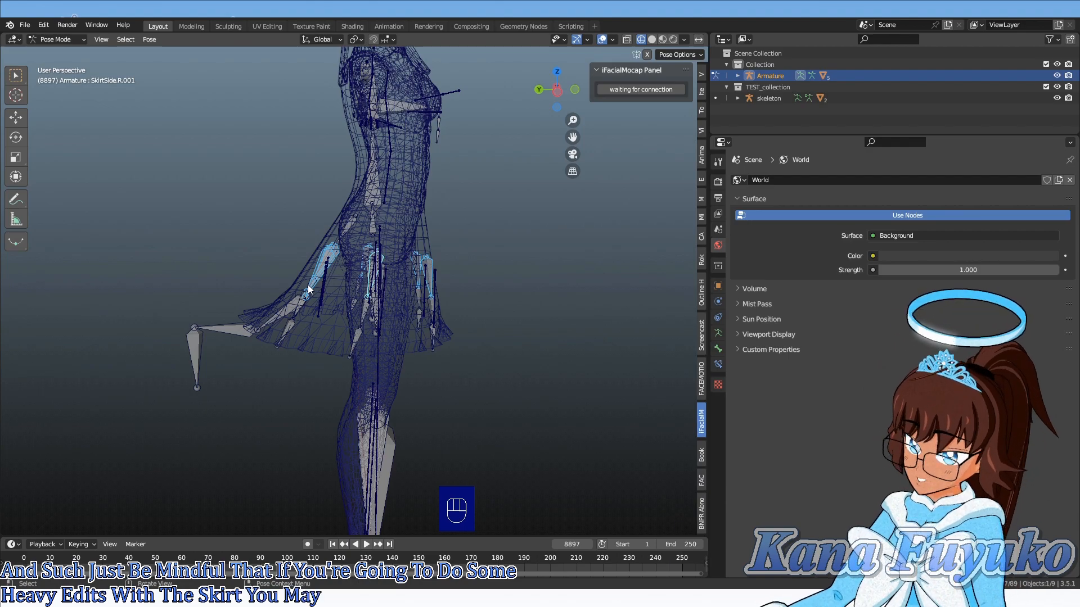
{"action": "middle_click_drag", "start_coordinate": [345, 297], "coordinate": [248, 295]}
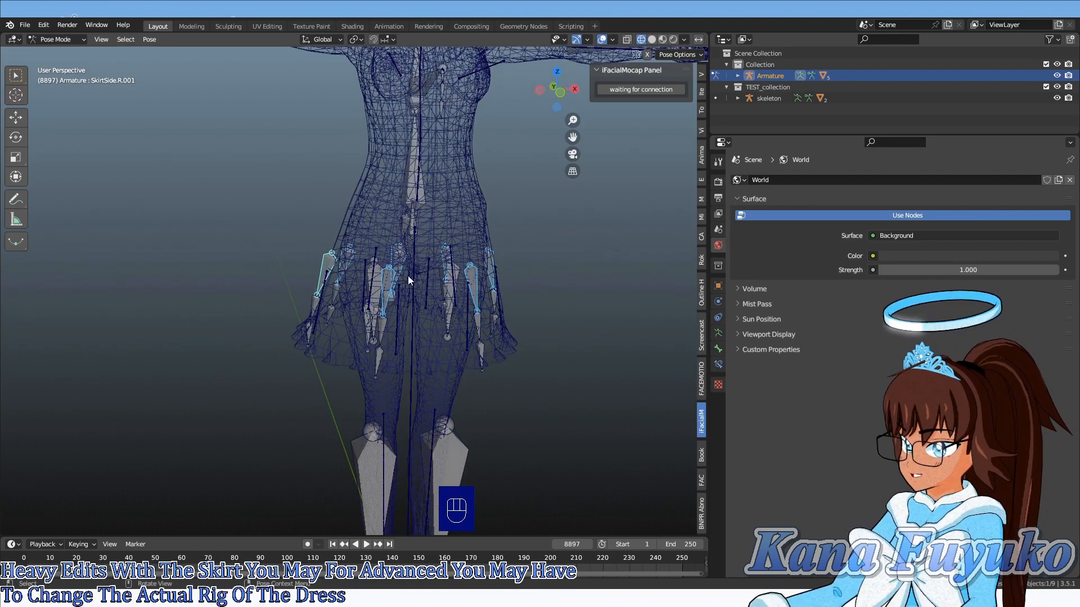
{"action": "middle_click_drag", "start_coordinate": [396, 235], "coordinate": [374, 232]}
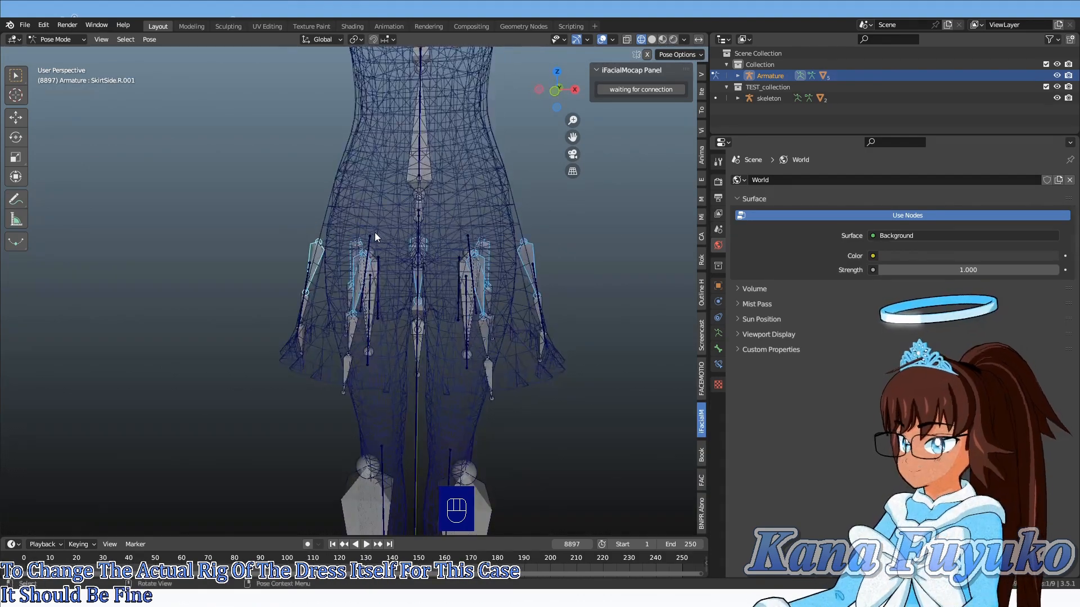
{"action": "scroll", "coordinate": [276, 326], "scroll_direction": "down", "scroll_amount": 2}
{"action": "key", "text": "Tab"}
{"action": "middle_click_drag", "start_coordinate": [303, 332], "coordinate": [360, 301]}
{"action": "scroll", "coordinate": [473, 180], "scroll_direction": "up", "scroll_amount": 2}
{"action": "middle_click_drag", "start_coordinate": [472, 174], "coordinate": [393, 299]}
{"action": "scroll", "coordinate": [376, 292], "scroll_direction": "up", "scroll_amount": 3}
{"action": "key", "text": "Tab"}
- Return to solid shading and inspect the dress armature's arm and chest bones against the avatar
{"action": "key", "text": "z"}
{"action": "left_click", "coordinate": [442, 239]}
{"action": "mouse_move", "coordinate": [442, 239]}
{"action": "middle_mouse_down"}
{"action": "mouse_move", "coordinate": [332, 265]}
{"action": "mouse_move", "coordinate": [312, 307]}
{"action": "middle_mouse_up"}
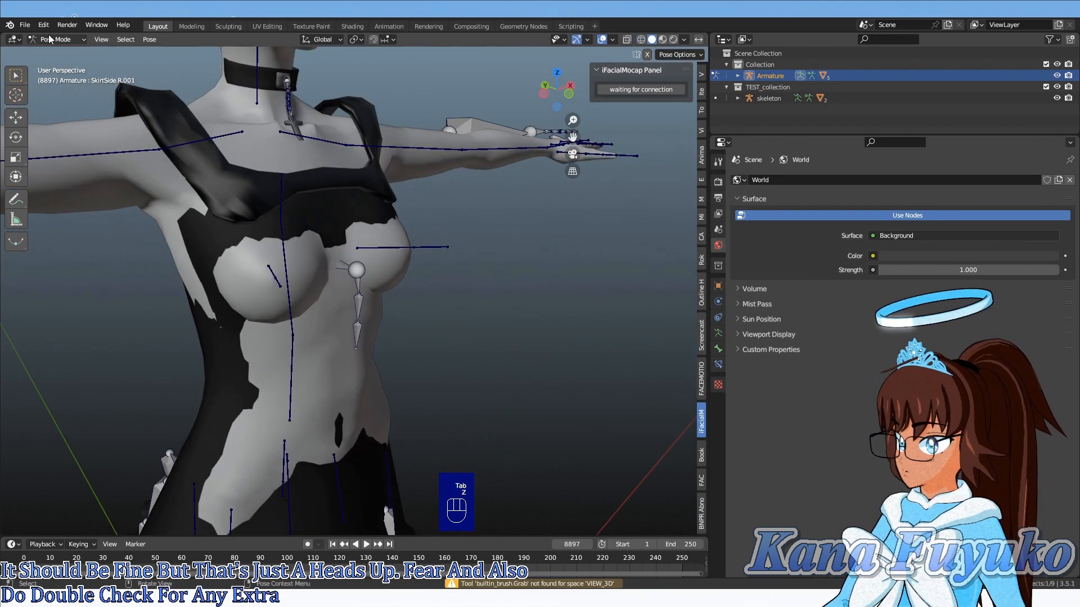
{"action": "scroll", "coordinate": [258, 212], "scroll_direction": "down", "scroll_amount": 3}
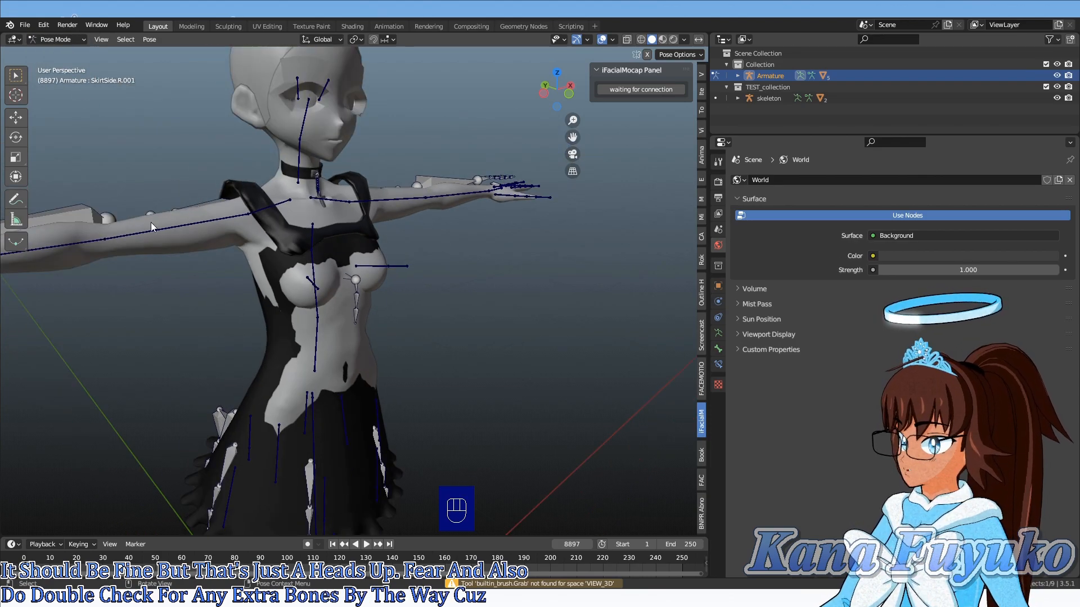
{"action": "middle_click_drag", "start_coordinate": [214, 235], "coordinate": [166, 255]}
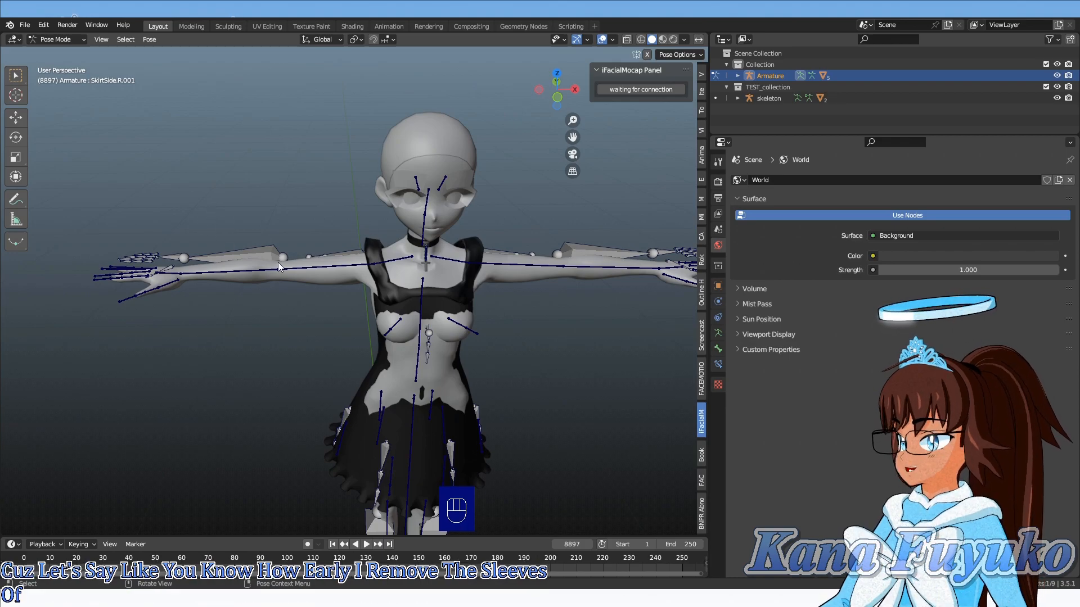
- Switch to wireframe shading and test-rotate the dress armature's right lower arm bone to check whether it deforms the mesh
{"action": "key", "text": "z"}
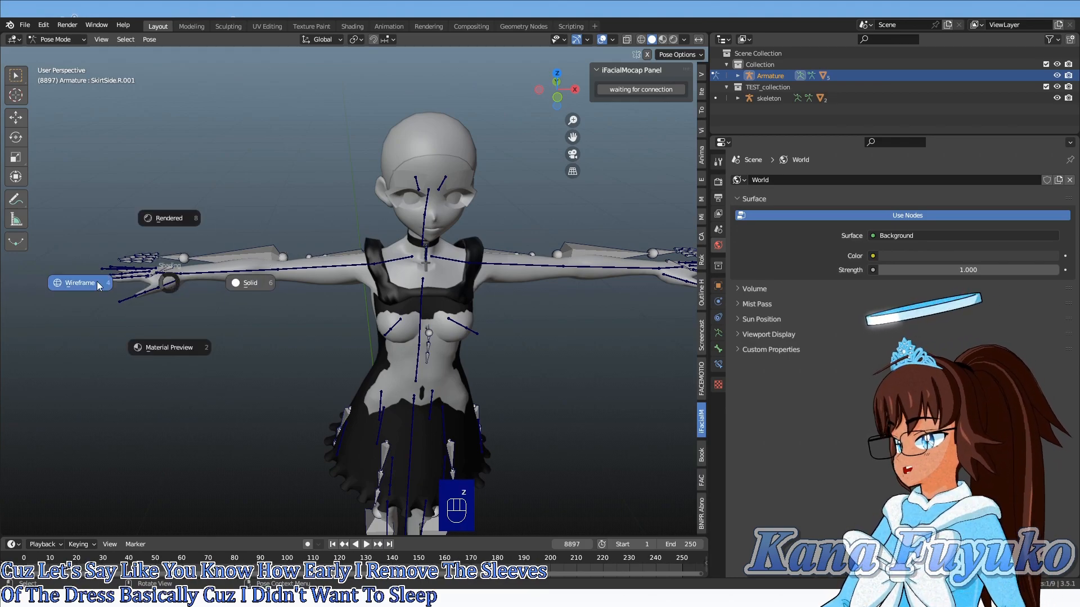
{"action": "left_click", "coordinate": [85, 283]}
{"action": "left_click", "coordinate": [243, 251]}
{"action": "key", "text": "r"}
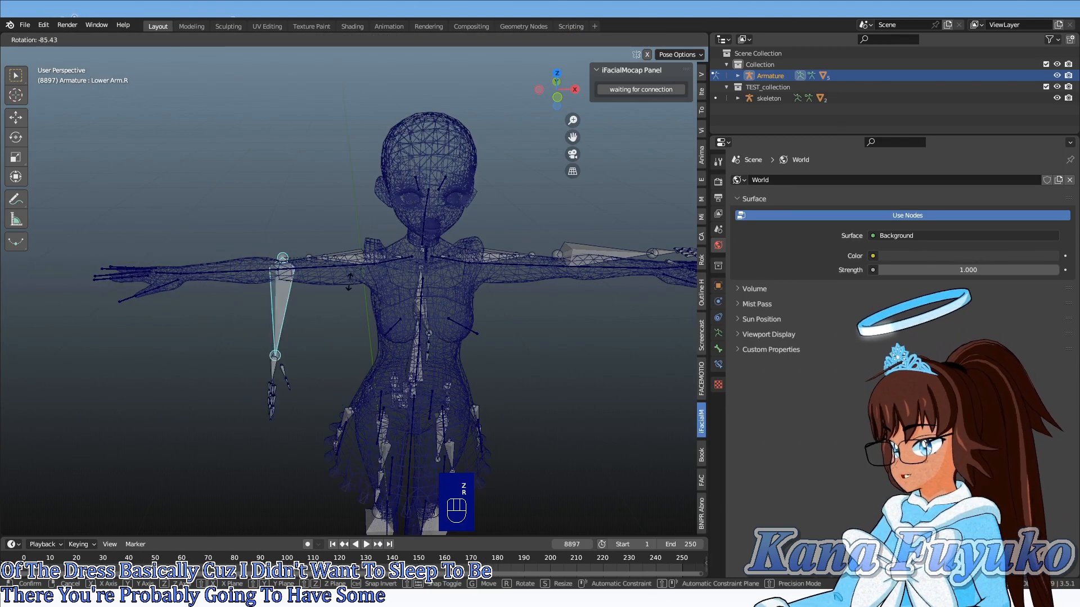
{"action": "right_click", "coordinate": [397, 242]}
{"action": "middle_click_drag", "start_coordinate": [396, 241], "coordinate": [397, 239]}
{"action": "key", "text": "r"}
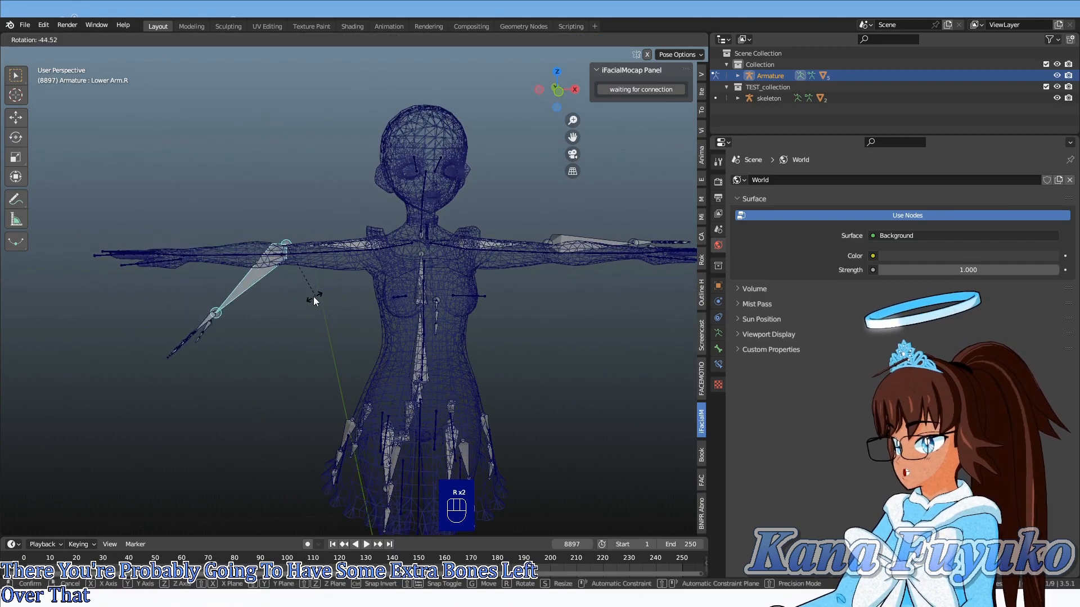
{"action": "right_click", "coordinate": [301, 276]}
- Delete the dress armature's lower arm and hand bones on both sides after test-rotating them in Pose Mode
{"action": "key", "text": "Tab"}
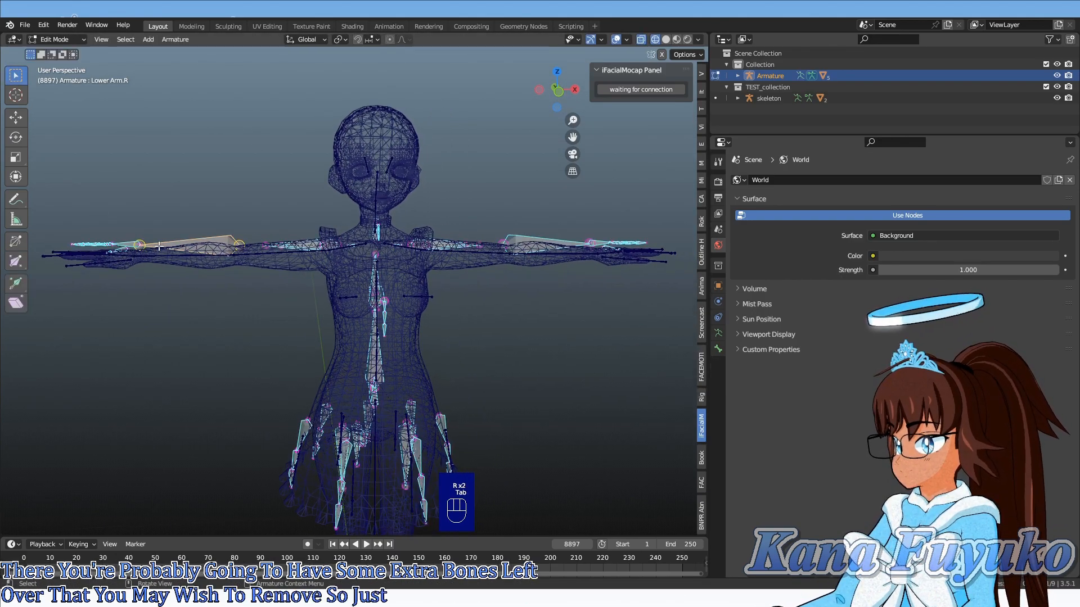
{"action": "left_click_drag", "start_coordinate": [57, 197], "coordinate": [253, 309]}
{"action": "middle_click_drag", "start_coordinate": [466, 194], "coordinate": [379, 186], "text": "shift"}
{"action": "left_click_drag", "start_coordinate": [403, 194], "coordinate": [691, 324], "text": "shift"}
{"action": "left_click", "coordinate": [56, 40]}
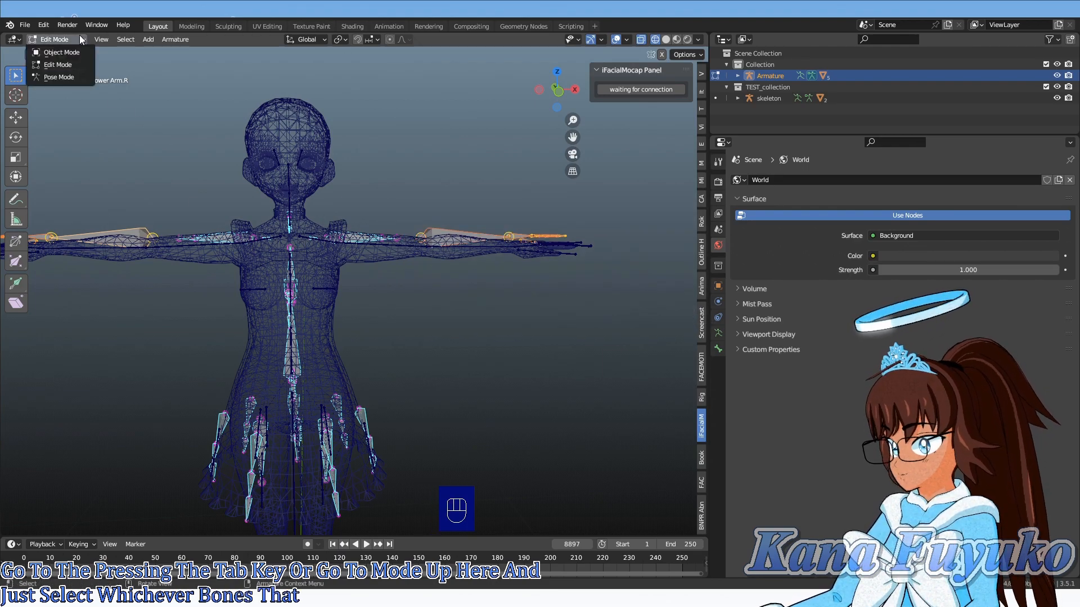
{"action": "left_click", "coordinate": [62, 76]}
{"action": "key", "text": "r"}
{"action": "right_click", "coordinate": [376, 323]}
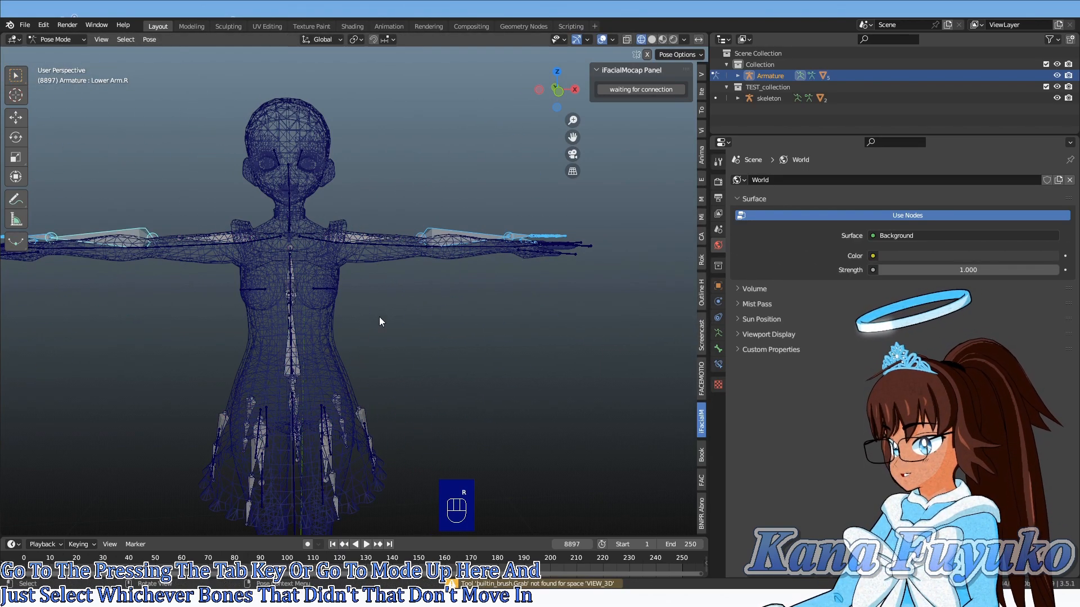
{"action": "key", "text": "Tab"}
{"action": "key", "text": "x"}
{"action": "left_click", "coordinate": [404, 288]}
{"action": "key", "text": "Tab"}
- Test-rotate the extra Upper Arm.L.001 bone with its right-side counterpart and delete both from the dress armature
{"action": "middle_click_drag", "start_coordinate": [394, 311], "coordinate": [275, 247]}
{"action": "key", "text": "r"}
{"action": "right_click", "coordinate": [334, 265]}
{"action": "scroll", "coordinate": [371, 253], "scroll_direction": "up", "scroll_amount": 1}
{"action": "left_click", "coordinate": [396, 241], "text": "shift"}
{"action": "key", "text": "r"}
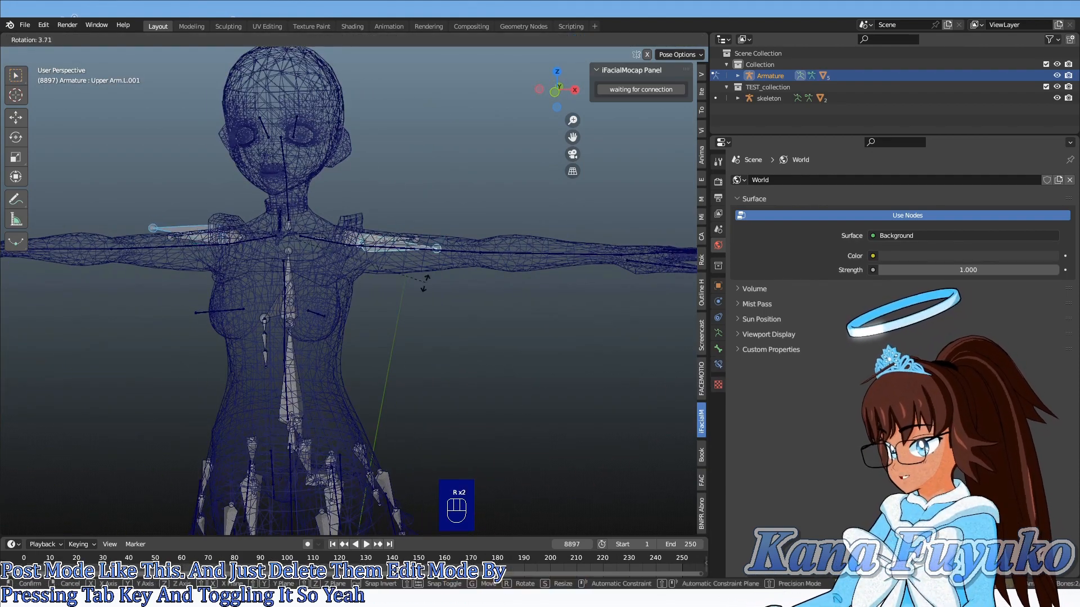
{"action": "right_click", "coordinate": [419, 270]}
{"action": "key", "text": "Tab"}
{"action": "key", "text": "x"}
{"action": "left_click", "coordinate": [397, 286]}
{"action": "key", "text": "Tab"}
- Test-rotate the Choker.003 bone and the right upper arm bone to check whether they move the mesh
{"action": "scroll", "coordinate": [270, 278], "scroll_direction": "up", "scroll_amount": 5}
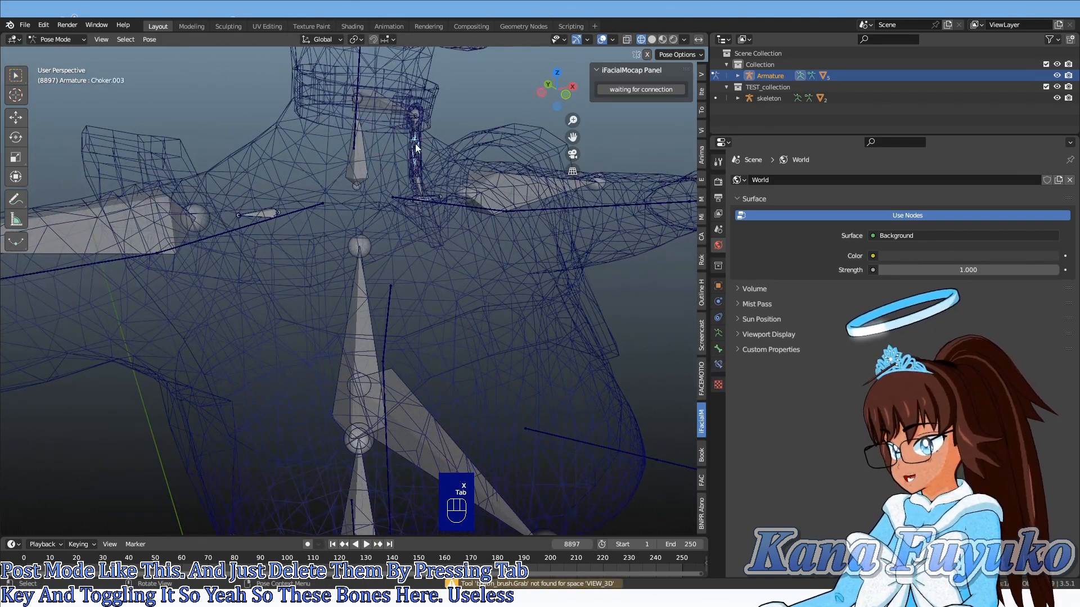
{"action": "left_click", "coordinate": [417, 140]}
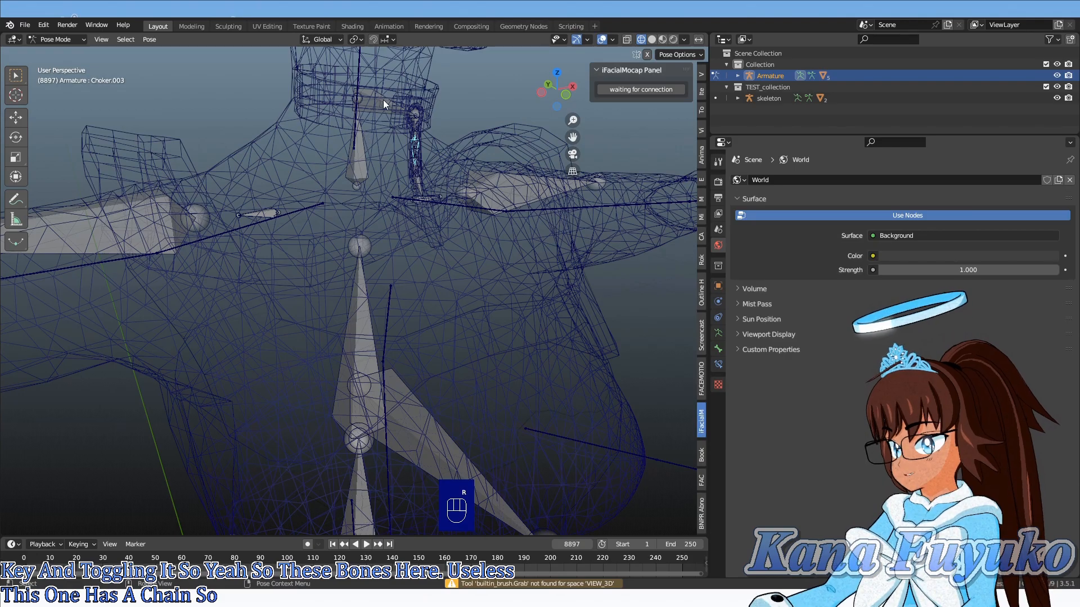
{"action": "scroll", "coordinate": [383, 105], "scroll_direction": "down", "scroll_amount": 5}
{"action": "left_click", "coordinate": [224, 264]}
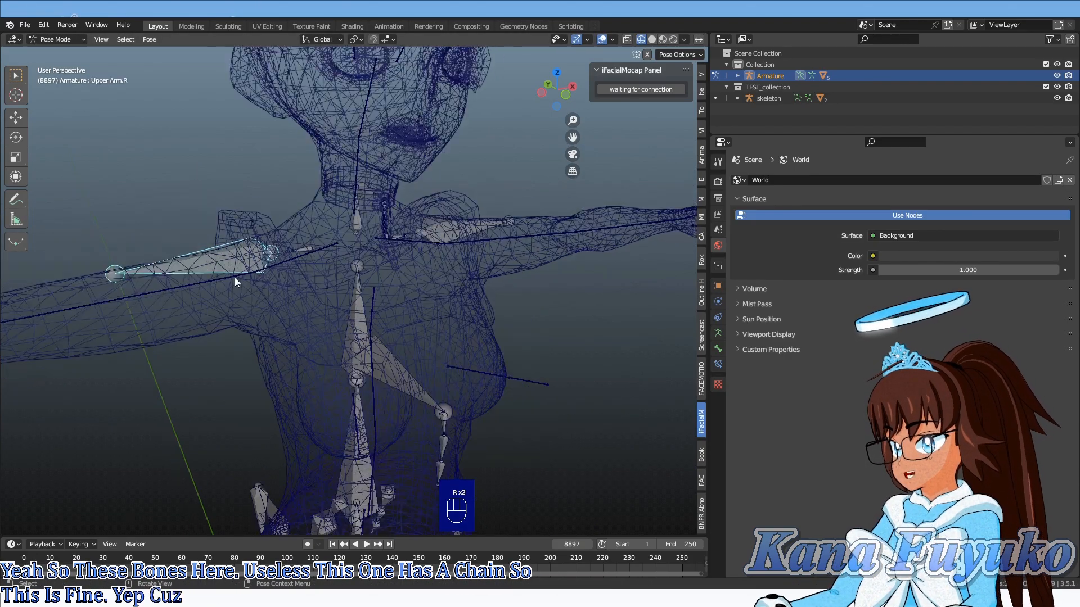
{"action": "scroll", "coordinate": [224, 265], "scroll_direction": "down", "scroll_amount": 4}
- Move the ChestTie bone as a movement test and delete it together with its chained bones
{"action": "middle_click_drag", "start_coordinate": [328, 283], "coordinate": [345, 239]}
{"action": "key", "text": "g"}
{"action": "left_click", "coordinate": [532, 191]}
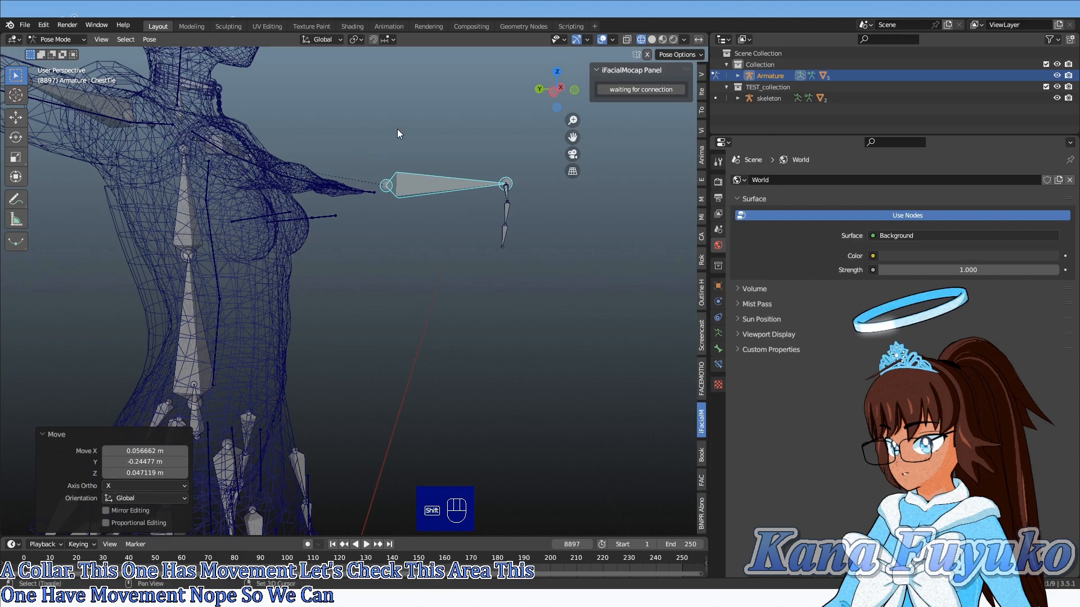
{"action": "left_click_drag", "start_coordinate": [489, 205], "coordinate": [530, 269], "text": "shift"}
{"action": "key", "text": "Tab"}
{"action": "key", "text": "x"}
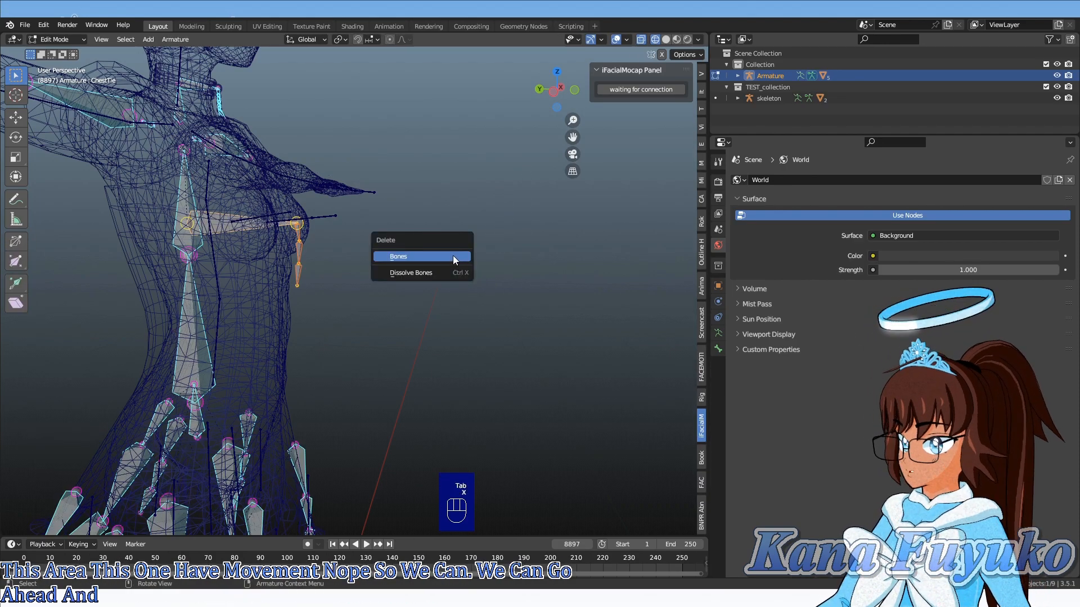
{"action": "left_click", "coordinate": [453, 255]}
{"action": "scroll", "coordinate": [250, 291], "scroll_direction": "down", "scroll_amount": 3}
{"action": "key", "text": "Tab"}
- Test-rotate the tail bones behind the skirt and inspect how they affect the dress
{"action": "middle_click_drag", "start_coordinate": [204, 351], "coordinate": [350, 289]}
{"action": "left_click", "coordinate": [346, 314]}
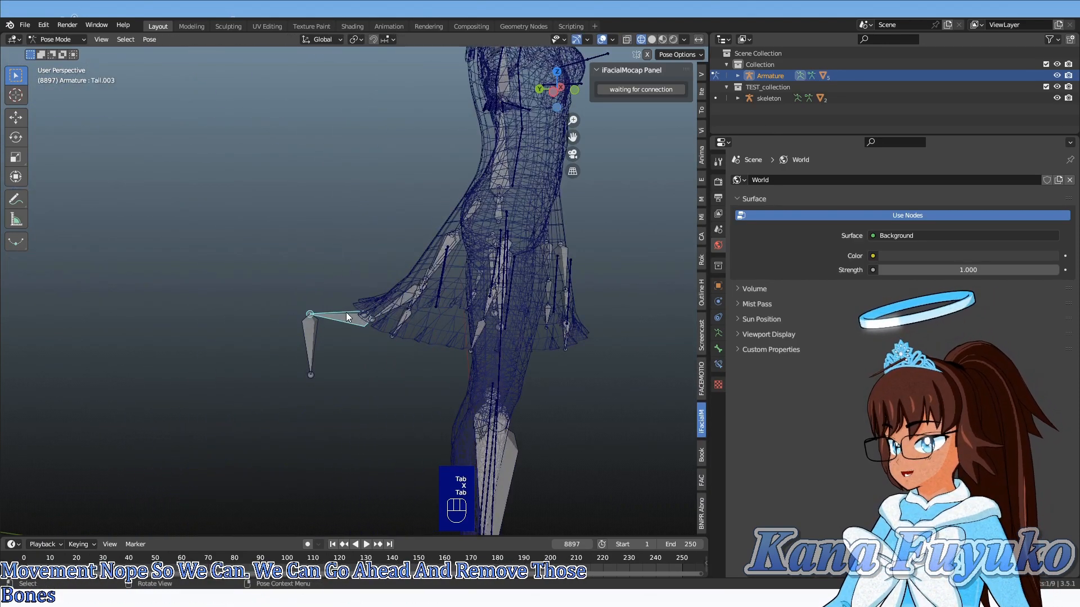
{"action": "middle_click_drag", "start_coordinate": [356, 291], "coordinate": [346, 319]}
{"action": "left_click", "coordinate": [346, 333]}
{"action": "left_click", "coordinate": [356, 319]}
{"action": "key", "text": "r"}
{"action": "right_click", "coordinate": [348, 366]}
{"action": "middle_click_drag", "start_coordinate": [432, 303], "coordinate": [380, 287]}
{"action": "scroll", "coordinate": [379, 288], "scroll_direction": "up", "scroll_amount": 2}
{"action": "middle_click_drag", "start_coordinate": [493, 274], "coordinate": [416, 332]}
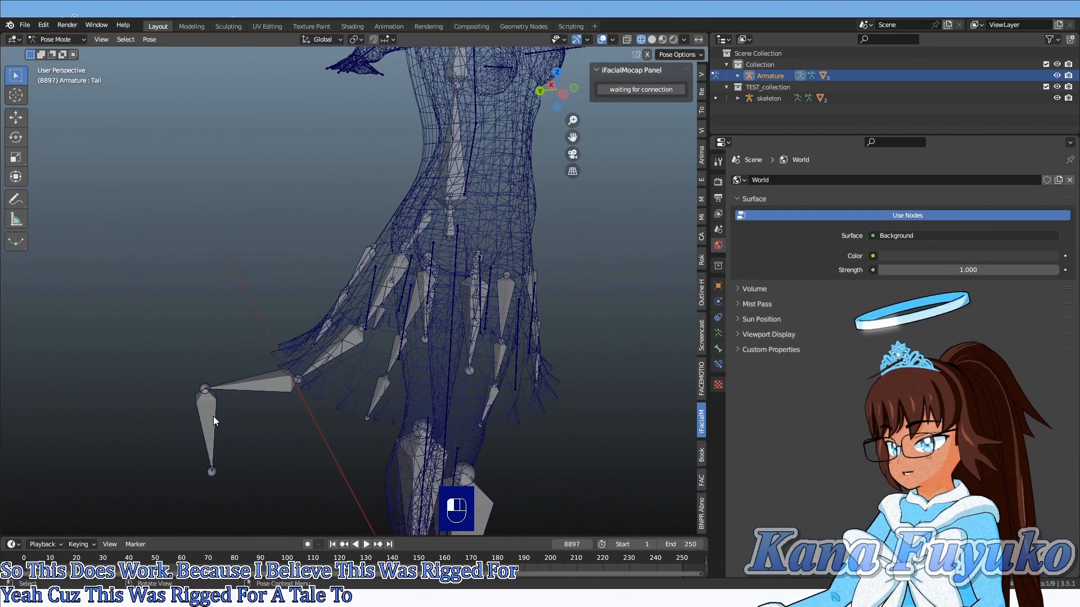
- Delete the end bone of the tail chain and test-rotate the tail bone before it
{"action": "key", "text": "r"}
{"action": "key", "text": "Tab"}
{"action": "key", "text": "x"}
{"action": "key", "text": "Tab"}
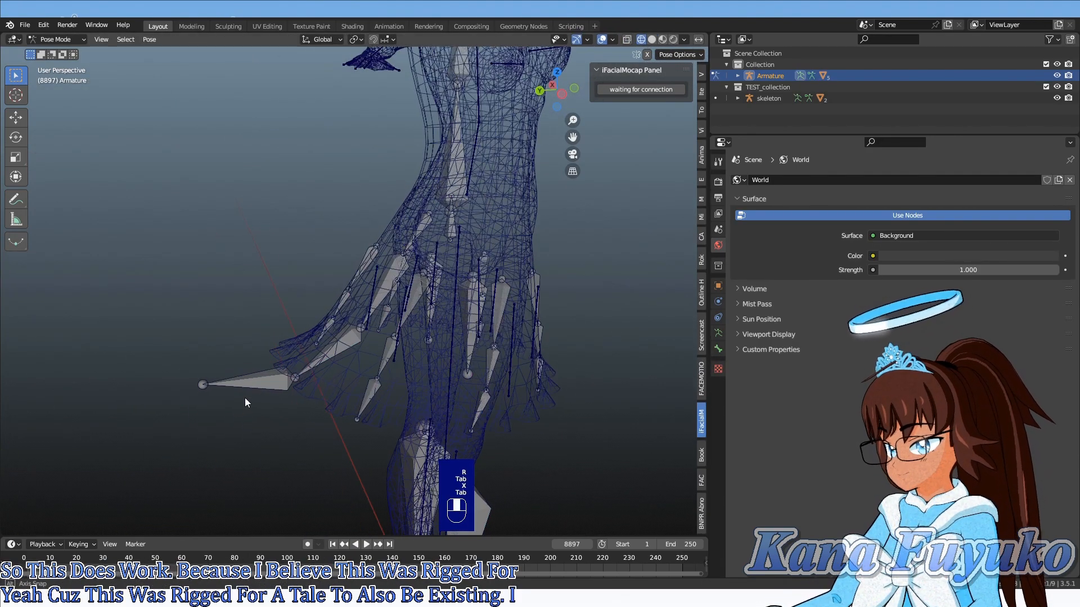
{"action": "middle_click_drag", "start_coordinate": [246, 398], "coordinate": [243, 380]}
{"action": "left_click", "coordinate": [243, 367]}
{"action": "key", "text": "r"}
{"action": "right_click", "coordinate": [281, 420]}
- Test-rotate the Spine bone to check how the dress torso follows it
{"action": "scroll", "coordinate": [346, 408], "scroll_direction": "down", "scroll_amount": 2}
{"action": "middle_click_drag", "start_coordinate": [351, 407], "coordinate": [442, 339]}
{"action": "middle_click_drag", "start_coordinate": [407, 192], "coordinate": [330, 272]}
{"action": "left_click", "coordinate": [330, 272]}
{"action": "key", "text": "r"}
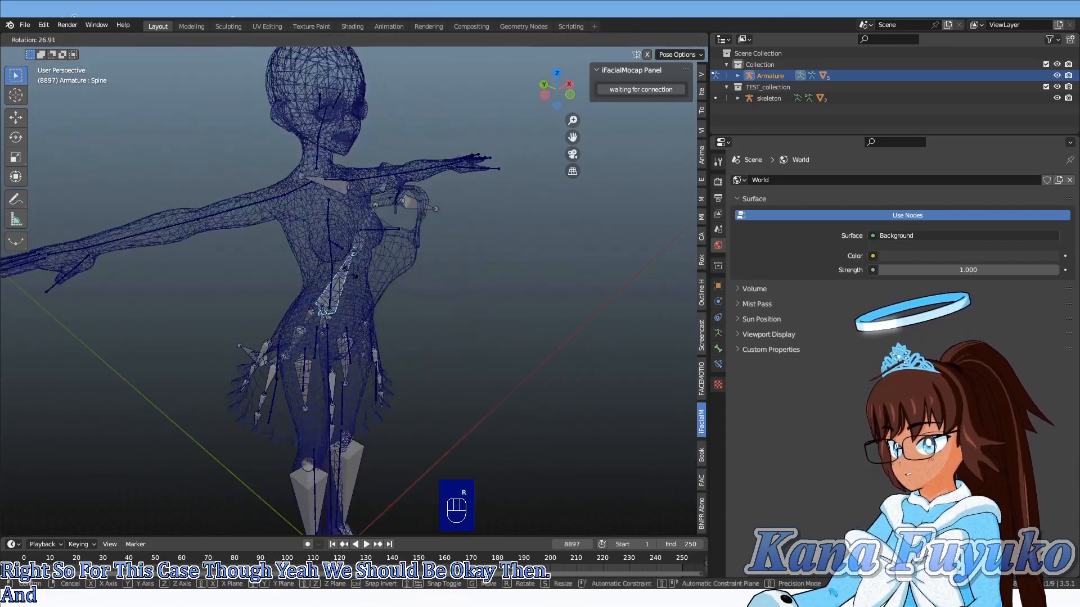
{"action": "right_click", "coordinate": [353, 274]}
- Test-rotate the right foot bone to check whether it moves the shoe
{"action": "scroll", "coordinate": [327, 388], "scroll_direction": "down", "scroll_amount": 1}
{"action": "middle_click_drag", "start_coordinate": [322, 406], "coordinate": [366, 244], "text": "shift"}
{"action": "scroll", "coordinate": [362, 289], "scroll_direction": "up", "scroll_amount": 5}
{"action": "left_click", "coordinate": [379, 318]}
{"action": "middle_click_drag", "start_coordinate": [379, 319], "coordinate": [337, 316]}
{"action": "key", "text": "r"}
{"action": "right_click", "coordinate": [307, 357]}
{"action": "scroll", "coordinate": [417, 315], "scroll_direction": "down", "scroll_amount": 2}
{"action": "scroll", "coordinate": [417, 315], "scroll_direction": "down", "scroll_amount": 3}
- Select all bones of the dress armature and clear their rotation, location and scale
{"action": "key", "text": "a"}
{"action": "key", "text": "alt+r"}
{"action": "key", "text": "alt+g"}
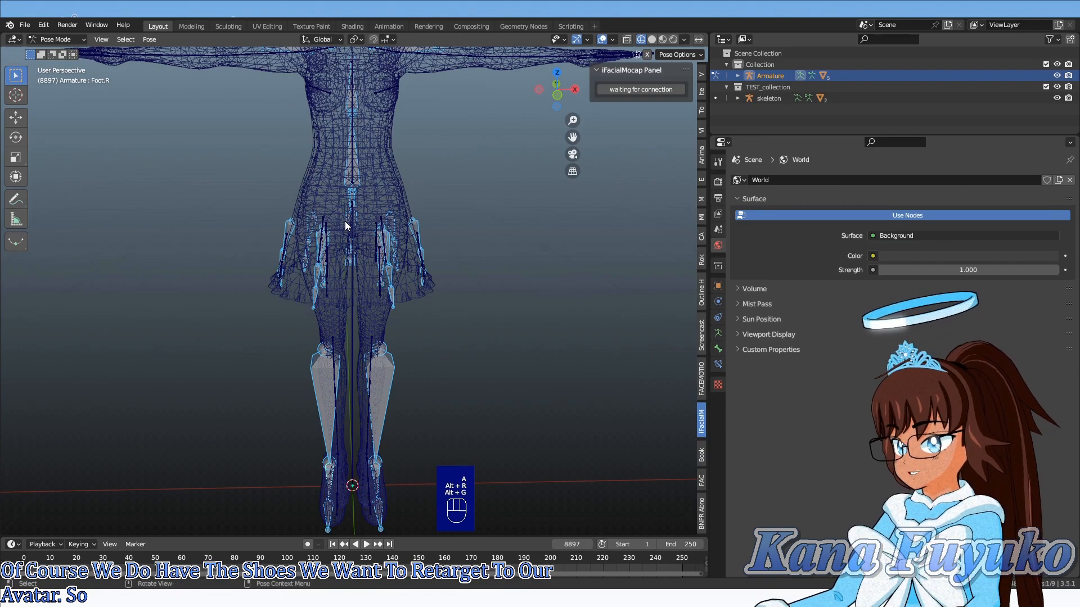
{"action": "key", "text": "alt+s"}
- Compare the cleaned-up armature and dress with the avatar body in wireframe and solid shading
{"action": "middle_click_drag", "start_coordinate": [430, 167], "coordinate": [298, 335]}
{"action": "scroll", "coordinate": [298, 335], "scroll_direction": "up", "scroll_amount": 2}
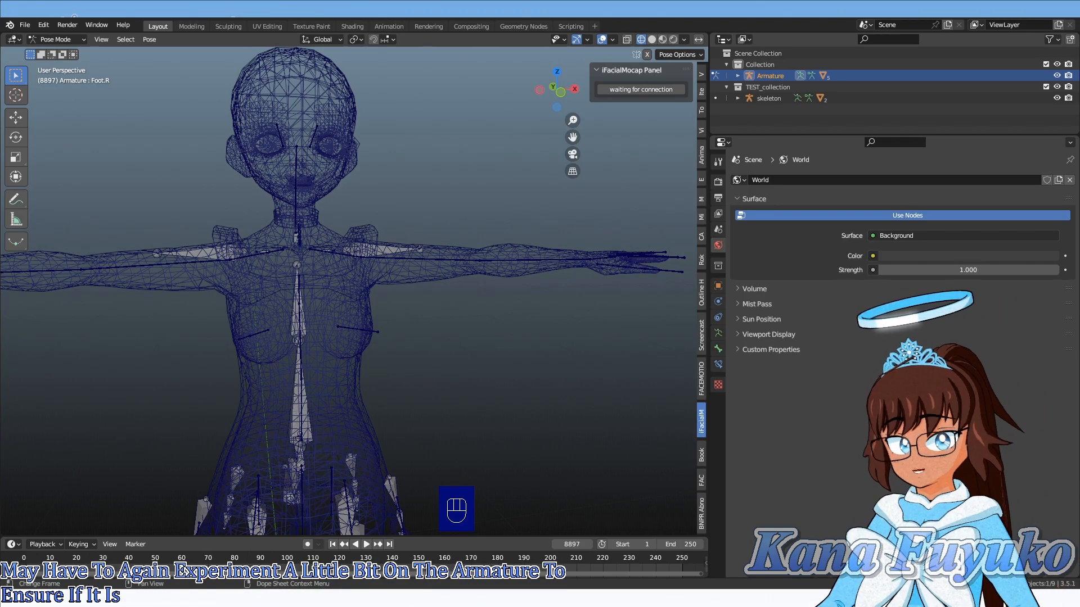
{"action": "mouse_move", "coordinate": [332, 376]}
{"action": "middle_mouse_down"}
{"action": "mouse_move", "coordinate": [413, 379]}
{"action": "mouse_move", "coordinate": [402, 289]}
{"action": "mouse_move", "coordinate": [487, 289]}
{"action": "mouse_move", "coordinate": [431, 247]}
{"action": "middle_mouse_up"}
{"action": "scroll", "coordinate": [460, 372], "scroll_direction": "down", "scroll_amount": 2}
{"action": "key", "text": "z"}
{"action": "left_click", "coordinate": [482, 289]}
{"action": "key", "text": "z"}
{"action": "left_click", "coordinate": [281, 294]}
{"action": "mouse_move", "coordinate": [359, 377]}
{"action": "middle_mouse_down", "text": "shift"}
{"action": "mouse_move", "coordinate": [365, 206]}
{"action": "mouse_move", "coordinate": [359, 376]}
{"action": "middle_mouse_up", "text": "shift"}
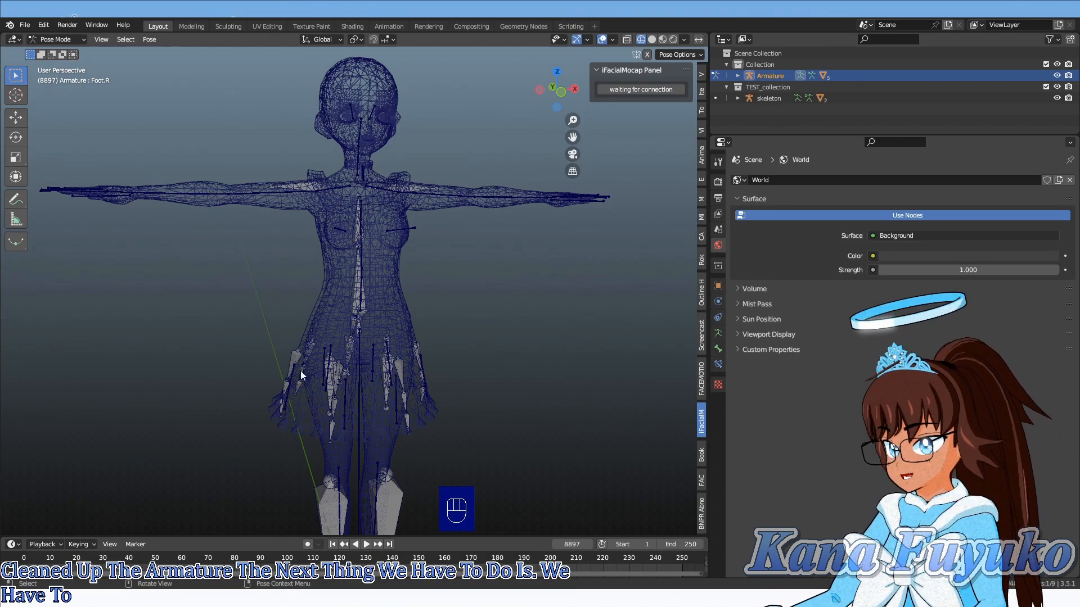
{"action": "key", "text": "z"}
{"action": "left_click", "coordinate": [340, 256]}
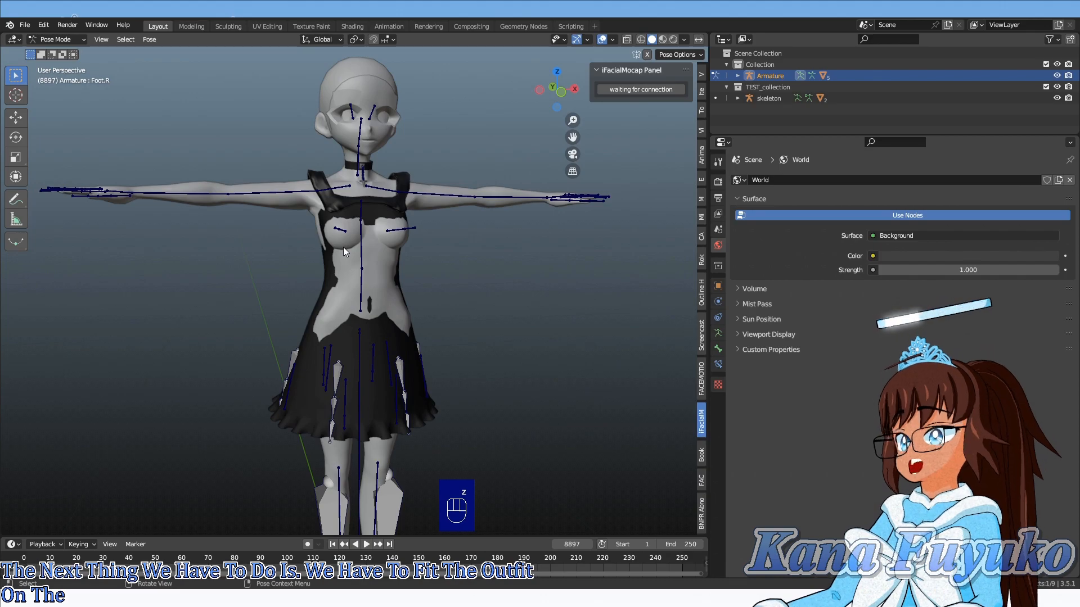
- Rotate the right lower leg bone by -2.19° in the front wireframe view to align the shoe with the avatar's foot
{"action": "key", "text": "KP_1"}
{"action": "key", "text": "z"}
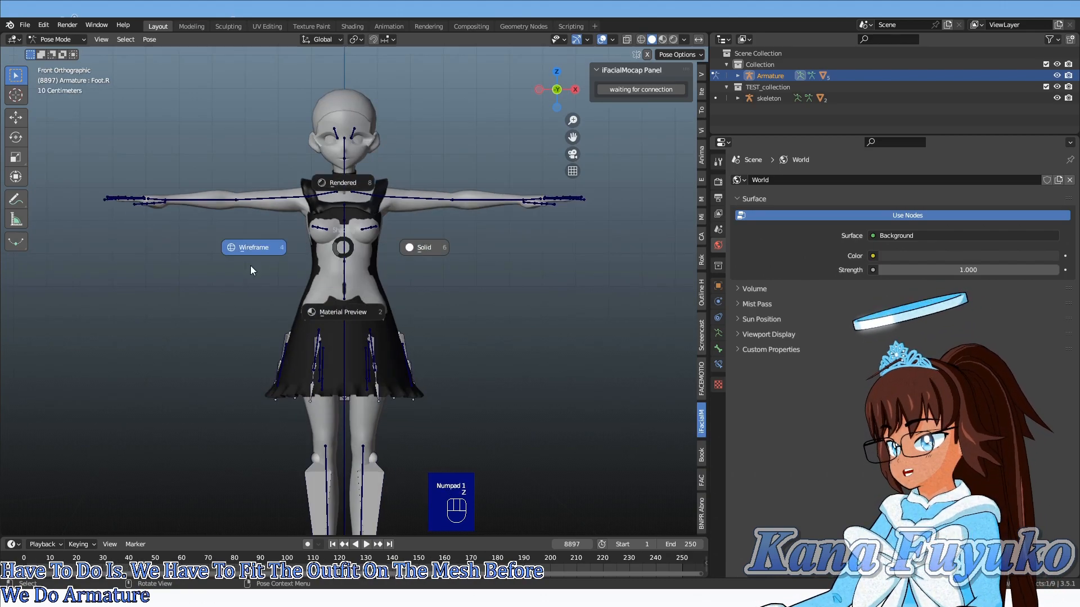
{"action": "left_click", "coordinate": [252, 265]}
{"action": "middle_click_drag", "start_coordinate": [305, 384], "coordinate": [332, 111], "text": "shift"}
{"action": "scroll", "coordinate": [352, 239], "scroll_direction": "up", "scroll_amount": 2}
{"action": "scroll", "coordinate": [352, 240], "scroll_direction": "up", "scroll_amount": 2}
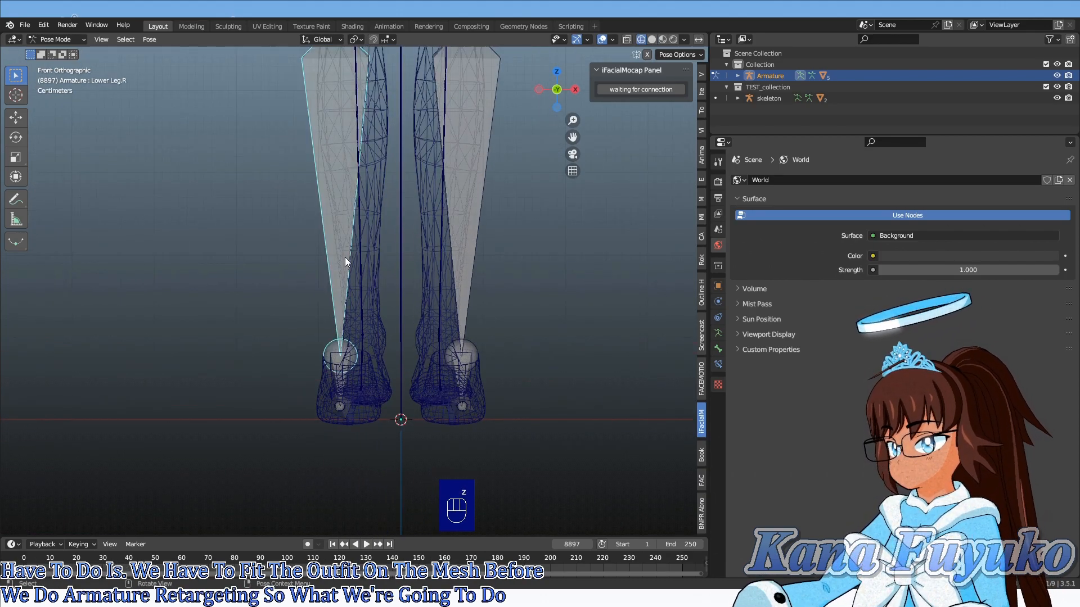
{"action": "left_click", "coordinate": [345, 257]}
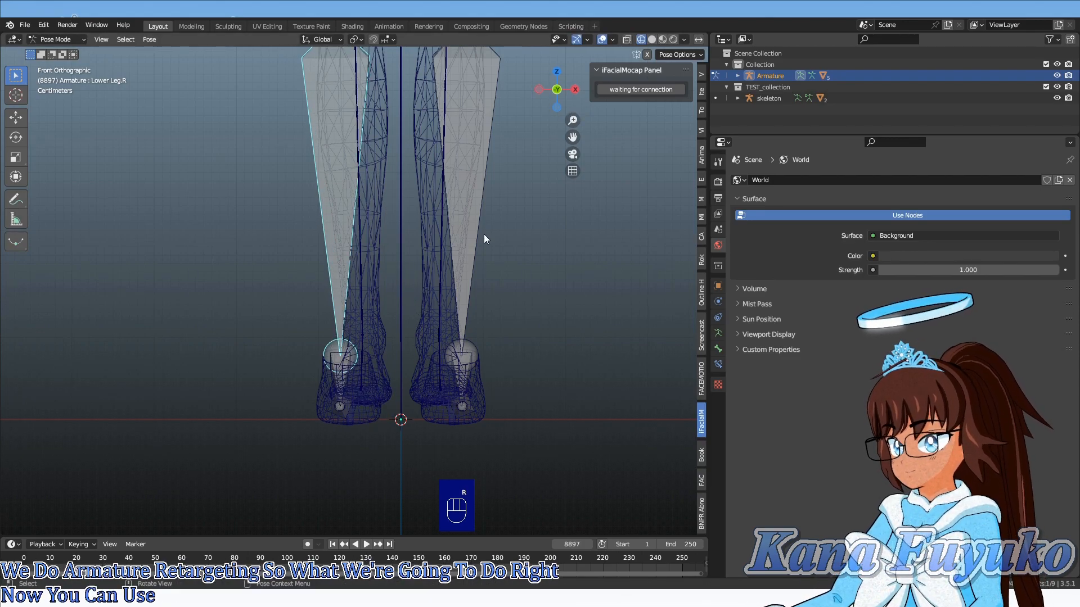
{"action": "scroll", "coordinate": [427, 262], "scroll_direction": "down", "scroll_amount": 3}
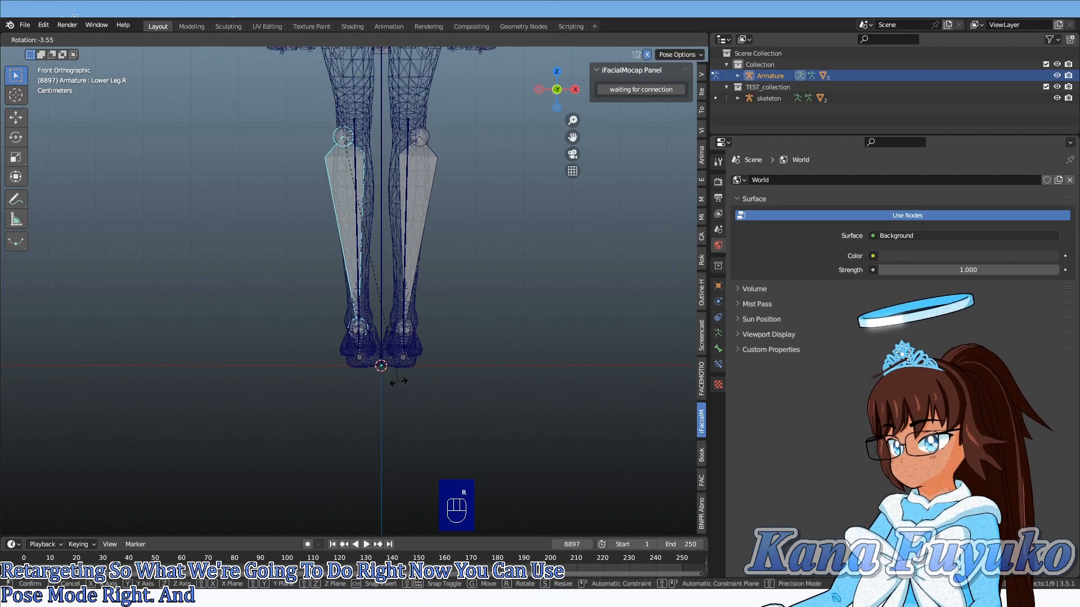
{"action": "left_click", "coordinate": [378, 369]}
- Inspect the shoes on the avatar's feet in solid shading and test-rotate the right lower leg bone again
{"action": "key", "text": "z"}
{"action": "left_click", "coordinate": [429, 379]}
{"action": "middle_click_drag", "start_coordinate": [428, 379], "coordinate": [319, 284]}
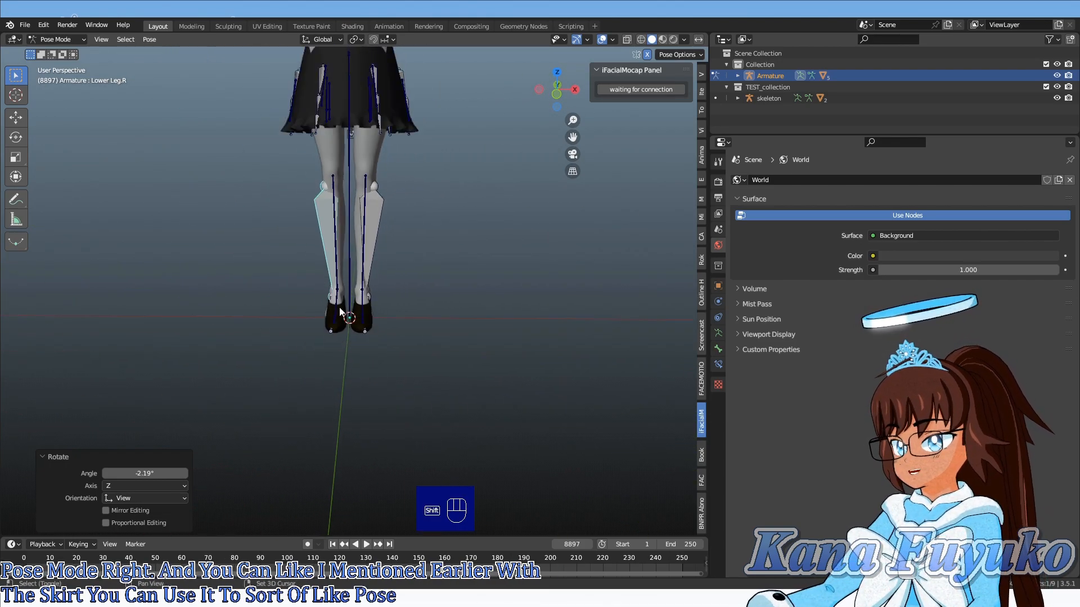
{"action": "scroll", "coordinate": [333, 307], "scroll_direction": "up", "scroll_amount": 4}
{"action": "key", "text": "r"}
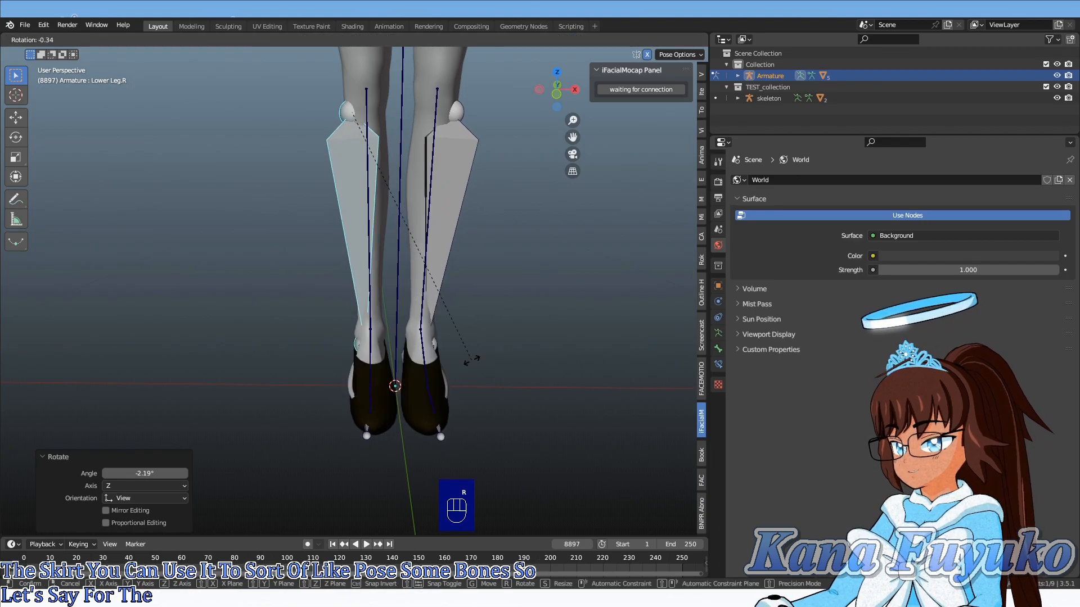
{"action": "right_click", "coordinate": [471, 358]}
{"action": "middle_click_drag", "start_coordinate": [414, 372], "coordinate": [321, 391]}
{"action": "middle_click_drag", "start_coordinate": [368, 344], "coordinate": [293, 454]}
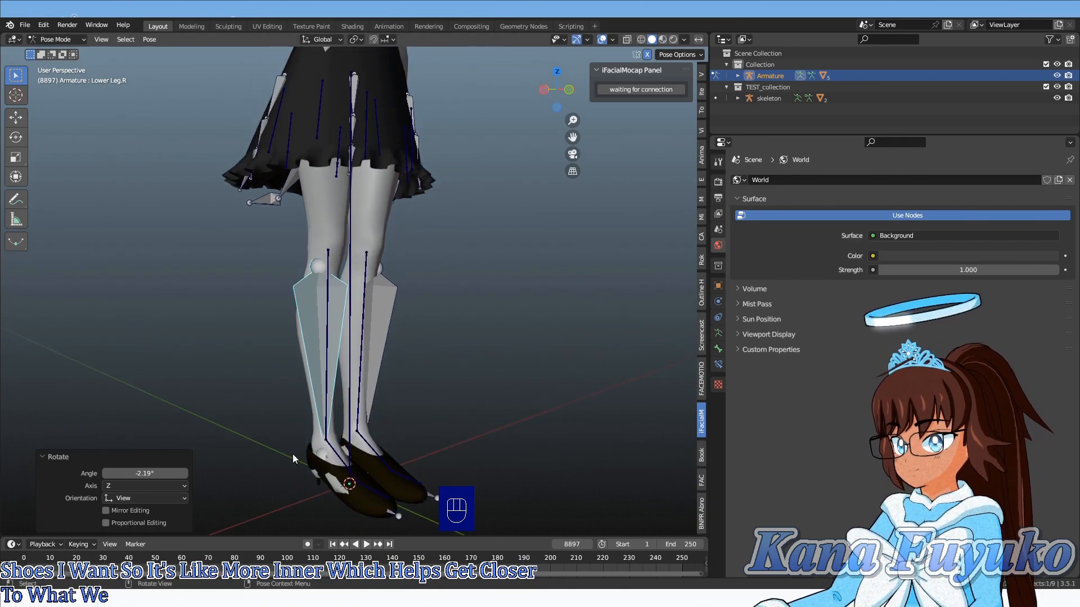
- Select all bones of the dress armature and show the model in wireframe shading
{"action": "scroll", "coordinate": [361, 305], "scroll_direction": "down", "scroll_amount": 5}
{"action": "key", "text": "a"}
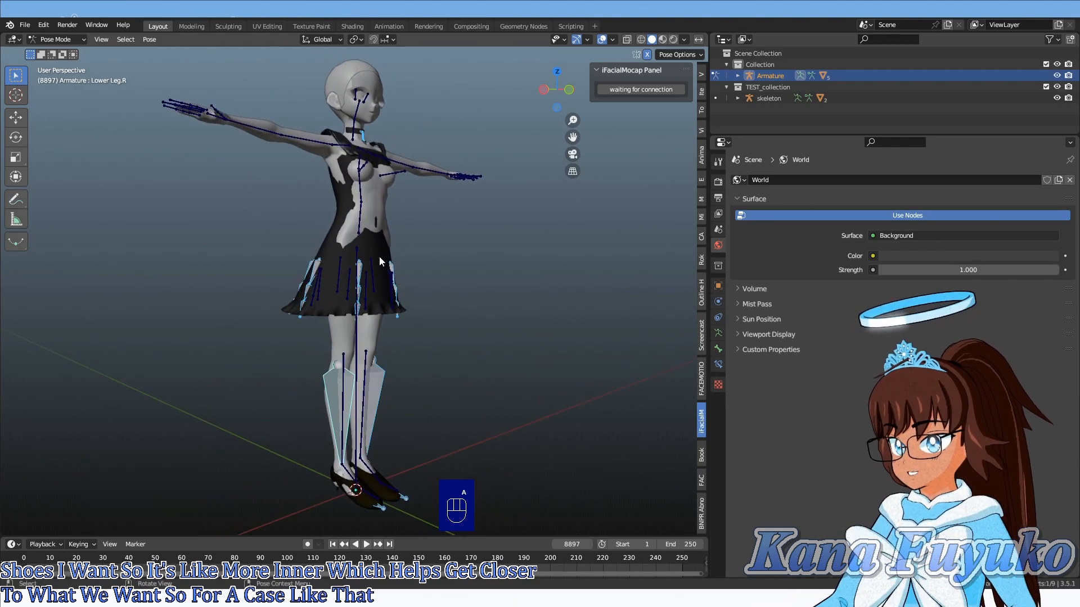
{"action": "scroll", "coordinate": [309, 244], "scroll_direction": "up", "scroll_amount": 1}
{"action": "key", "text": "z"}
{"action": "left_click", "coordinate": [248, 245]}
{"action": "mouse_move", "coordinate": [248, 245]}
{"action": "middle_mouse_down"}
{"action": "mouse_move", "coordinate": [332, 217]}
{"action": "mouse_move", "coordinate": [410, 274]}
{"action": "mouse_move", "coordinate": [516, 251]}
{"action": "middle_mouse_up"}
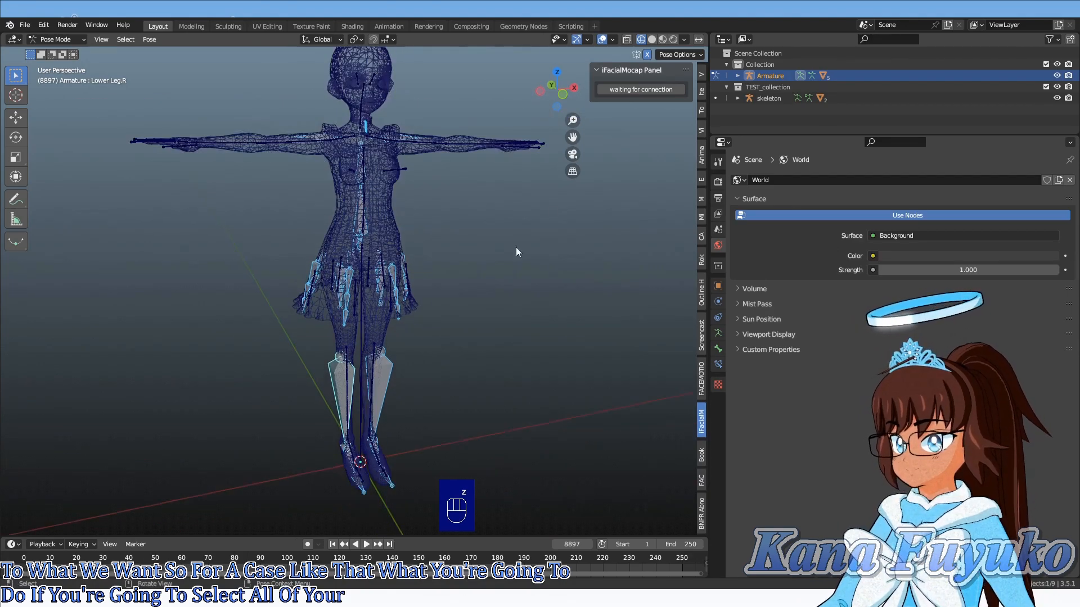
- Set the CATS add-on's target armature to Armature.001 and apply the current pose as the rest pose
{"action": "left_click", "coordinate": [701, 236]}
{"action": "middle_click_drag", "start_coordinate": [444, 191], "coordinate": [397, 245]}
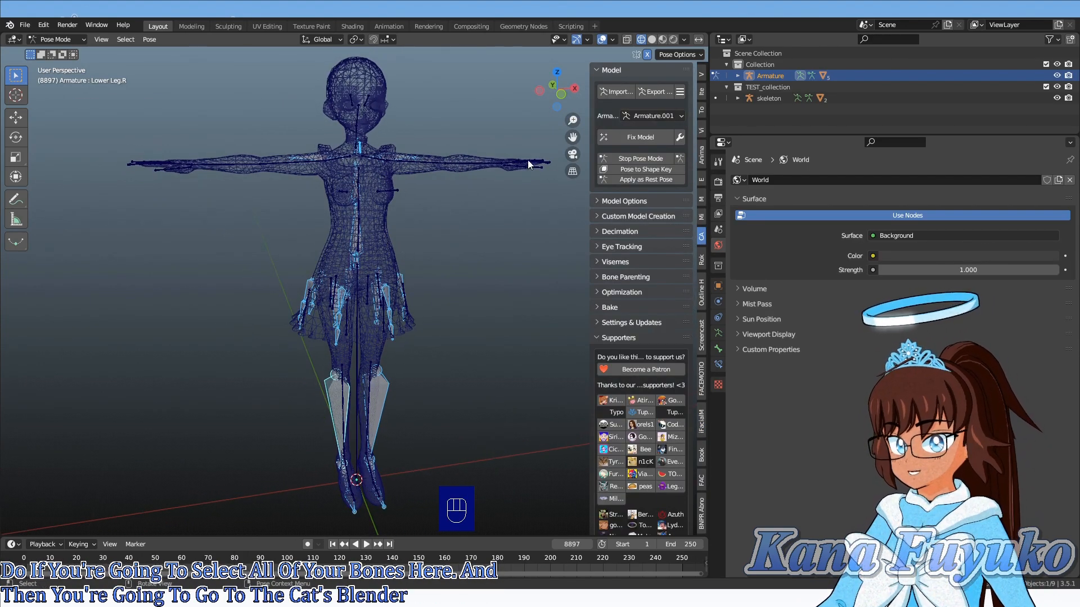
{"action": "left_click", "coordinate": [655, 115]}
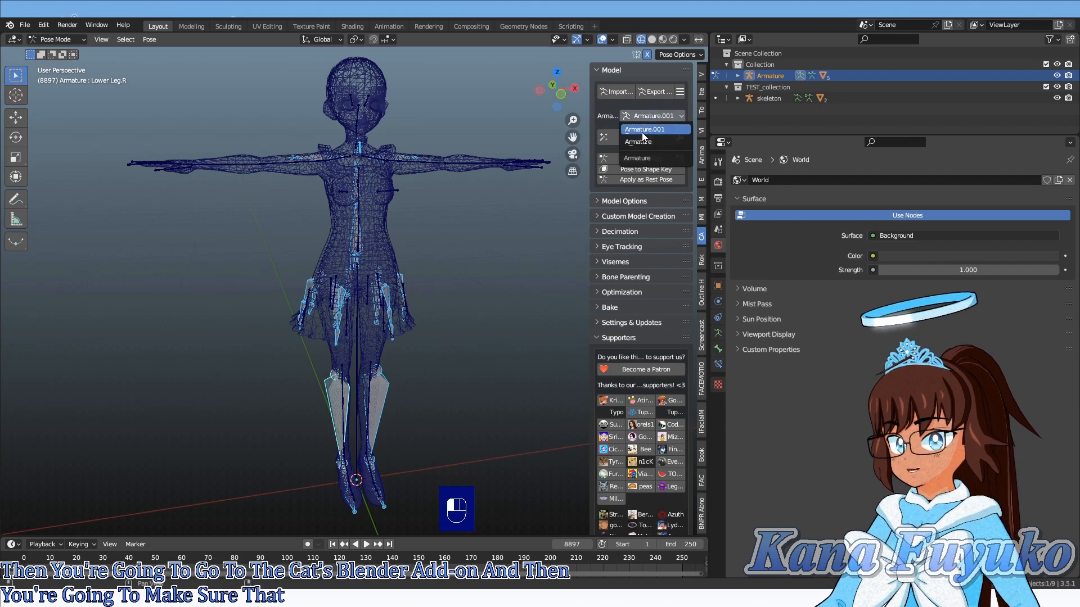
{"action": "left_click", "coordinate": [643, 131]}
{"action": "left_click", "coordinate": [638, 116]}
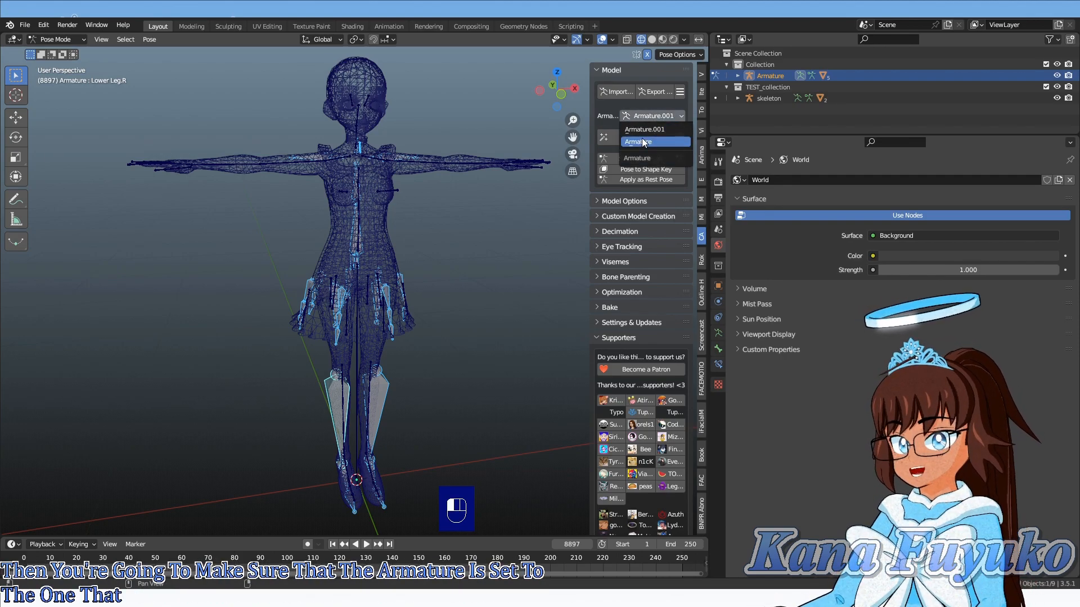
{"action": "left_click", "coordinate": [642, 139]}
{"action": "left_click", "coordinate": [640, 117]}
{"action": "left_click", "coordinate": [636, 130]}
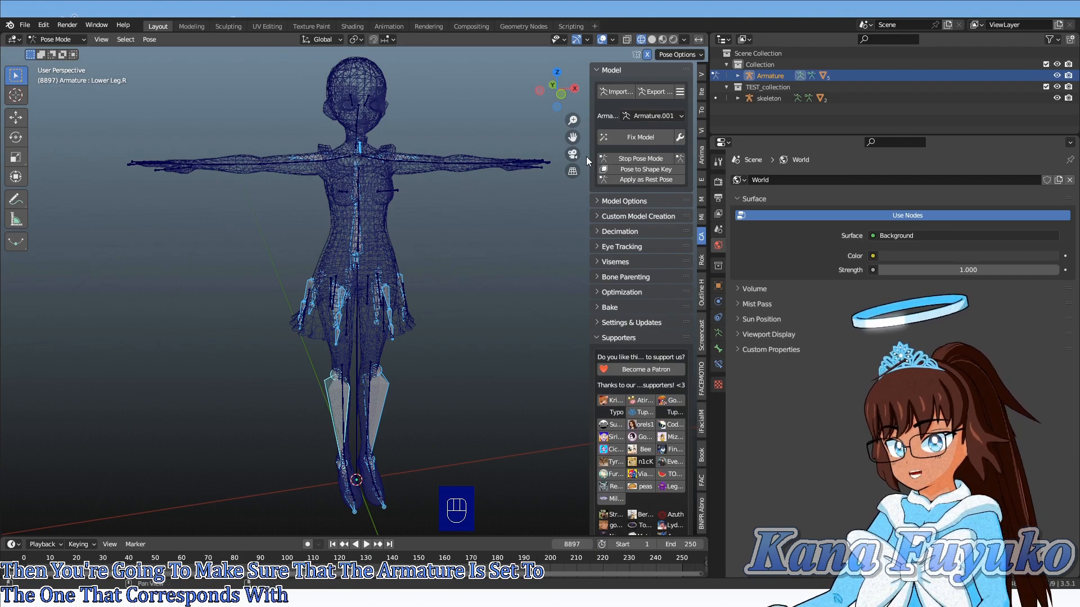
{"action": "left_click_drag", "start_coordinate": [589, 160], "coordinate": [534, 163]}
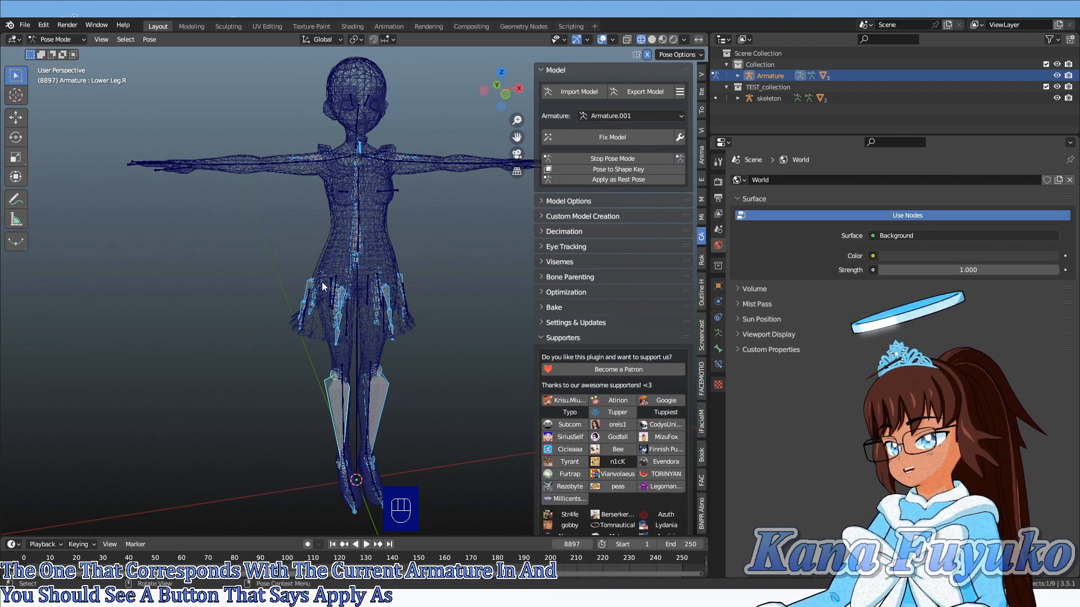
{"action": "left_click", "coordinate": [583, 178]}
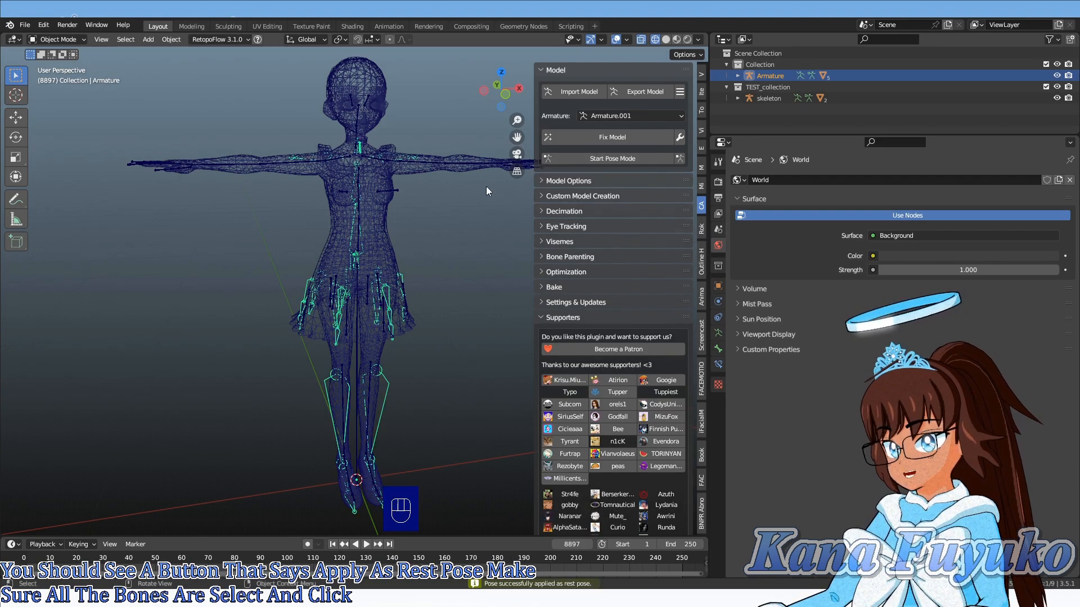
- Enter Edit Mode on the dress armature and select the end bone of the back skirt chain, Tail.003
{"action": "middle_click_drag", "start_coordinate": [383, 246], "coordinate": [469, 249]}
{"action": "scroll", "coordinate": [327, 307], "scroll_direction": "up", "scroll_amount": 4}
{"action": "middle_click_drag", "start_coordinate": [325, 315], "coordinate": [346, 218], "text": "shift"}
{"action": "key", "text": "Tab"}
{"action": "middle_click_drag", "start_coordinate": [336, 383], "coordinate": [439, 385]}
{"action": "middle_click_drag", "start_coordinate": [321, 95], "coordinate": [321, 208], "text": "shift"}
{"action": "scroll", "coordinate": [272, 204], "scroll_direction": "down", "scroll_amount": 2}
{"action": "middle_click_drag", "start_coordinate": [162, 125], "coordinate": [404, 266]}
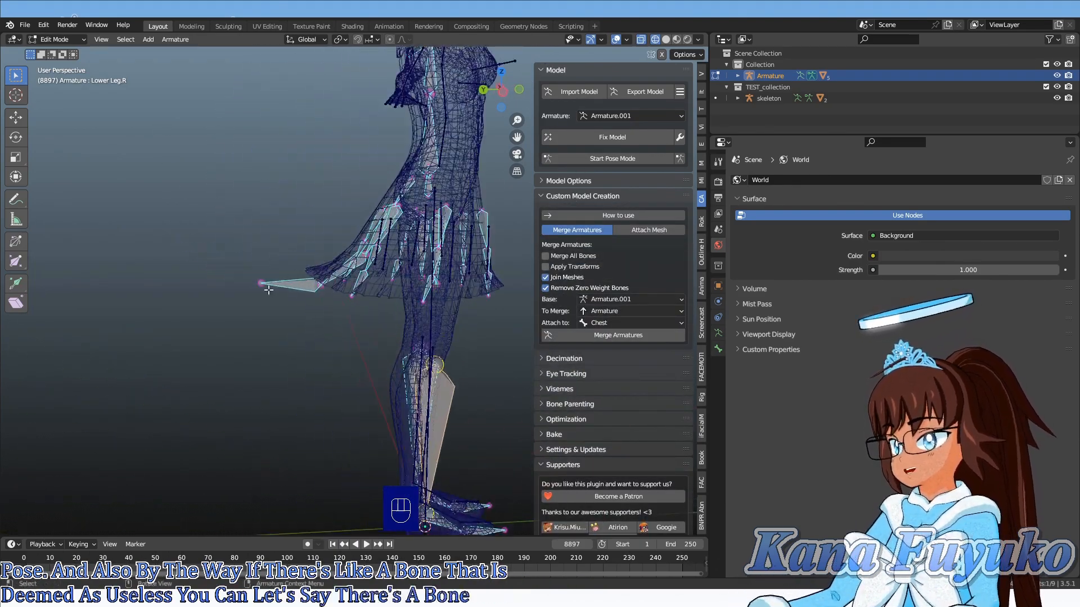
{"action": "scroll", "coordinate": [337, 275], "scroll_direction": "up", "scroll_amount": 2}
{"action": "left_click", "coordinate": [265, 287]}
{"action": "middle_click_drag", "start_coordinate": [263, 232], "coordinate": [284, 273]}
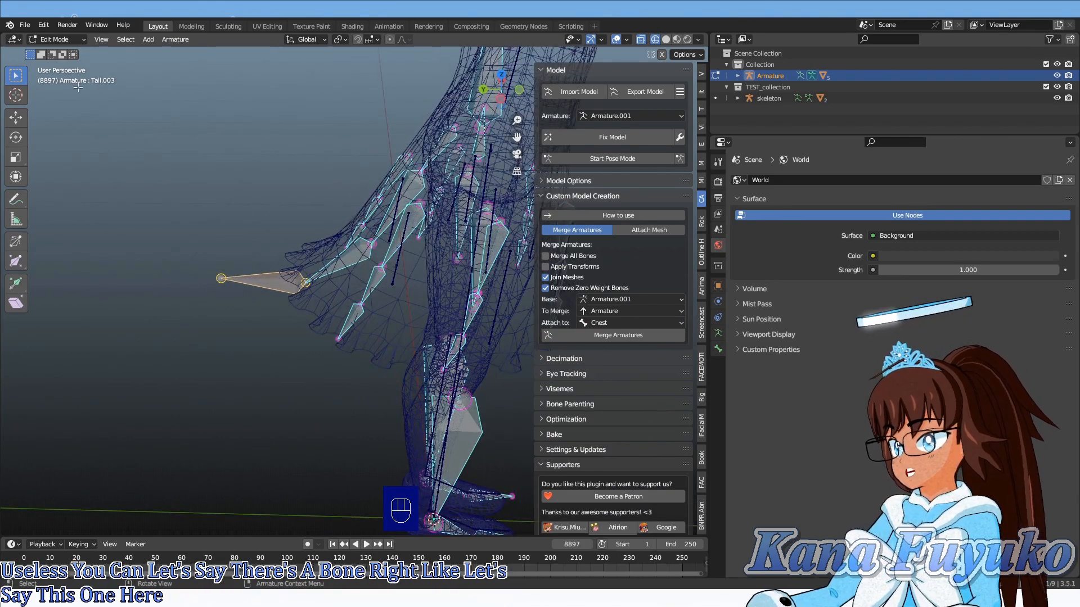
- Switch the armature to Pose Mode and test-rotate the Tail.003 bone to see its influence on the skirt
{"action": "left_click", "coordinate": [63, 39]}
{"action": "left_click", "coordinate": [73, 77]}
{"action": "key", "text": "r"}
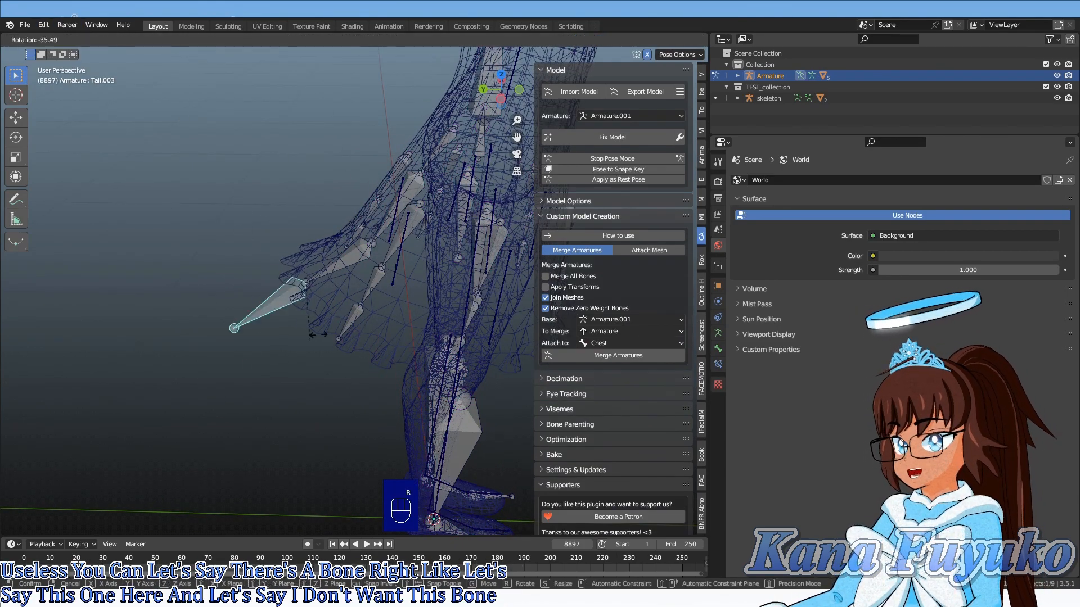
{"action": "left_click", "coordinate": [277, 374]}
{"action": "middle_click_drag", "start_coordinate": [347, 275], "coordinate": [444, 246]}
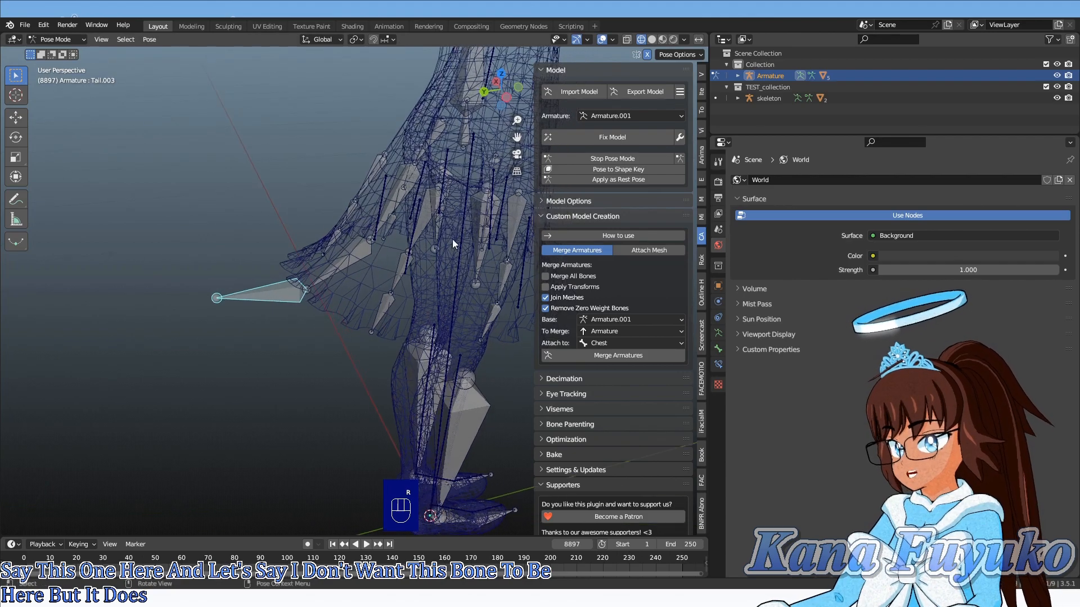
- Merge the weights of the Tail.003 bone into its parent with the CATS model options
{"action": "left_click", "coordinate": [592, 205]}
{"action": "left_click", "coordinate": [569, 345]}
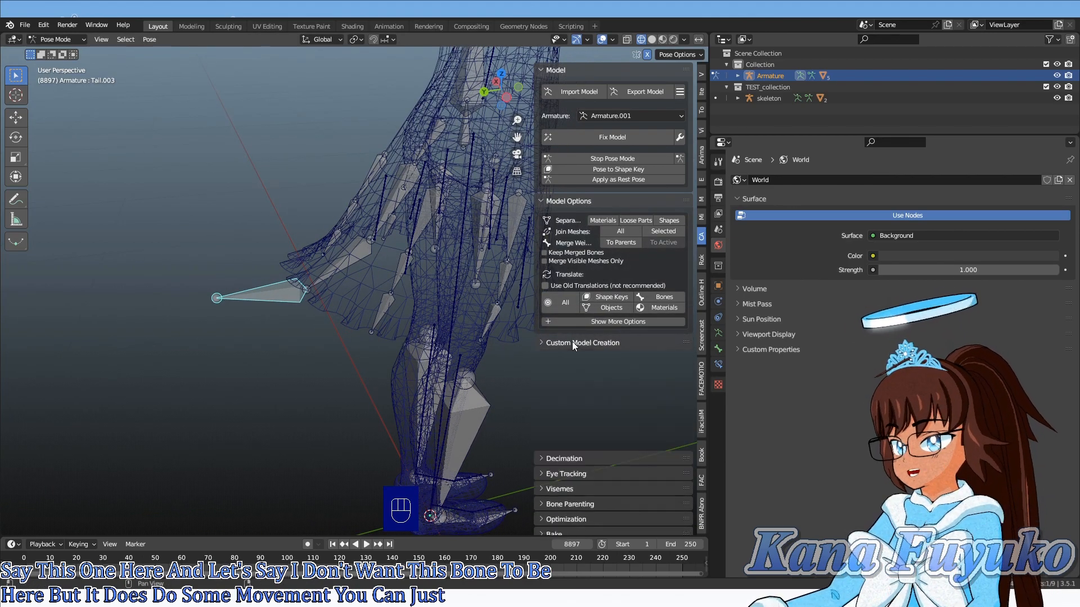
{"action": "left_click", "coordinate": [616, 242]}
{"action": "middle_click_drag", "start_coordinate": [329, 268], "coordinate": [385, 314]}
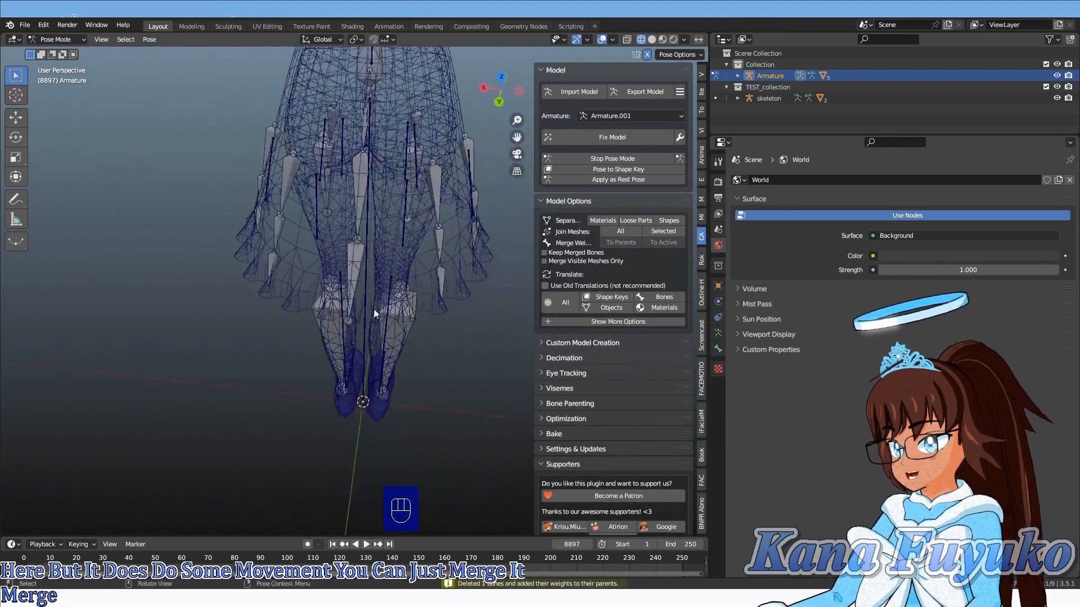
- Test-rotate the Tail.002 bone to check how it deforms the back of the skirt
{"action": "middle_click_drag", "start_coordinate": [527, 291], "coordinate": [400, 245]}
{"action": "middle_click_drag", "start_coordinate": [410, 382], "coordinate": [428, 296]}
{"action": "key", "text": "r"}
{"action": "left_click", "coordinate": [306, 344]}
{"action": "scroll", "coordinate": [306, 344], "scroll_direction": "down", "scroll_amount": 3}
{"action": "key", "text": "r"}
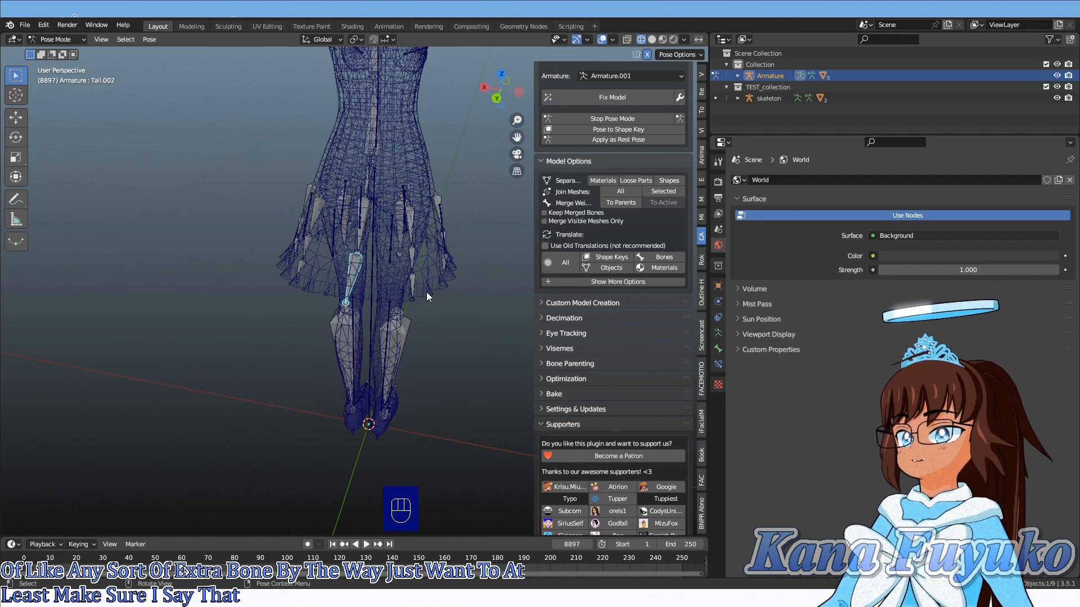
- Merge the weights of another extra skirt bone into its parent
{"action": "middle_click_drag", "start_coordinate": [426, 309], "coordinate": [296, 226]}
{"action": "scroll", "coordinate": [298, 225], "scroll_direction": "up", "scroll_amount": 4}
{"action": "middle_click_drag", "start_coordinate": [424, 104], "coordinate": [389, 196], "text": "shift"}
{"action": "left_click", "coordinate": [397, 194]}
{"action": "left_click", "coordinate": [620, 202]}
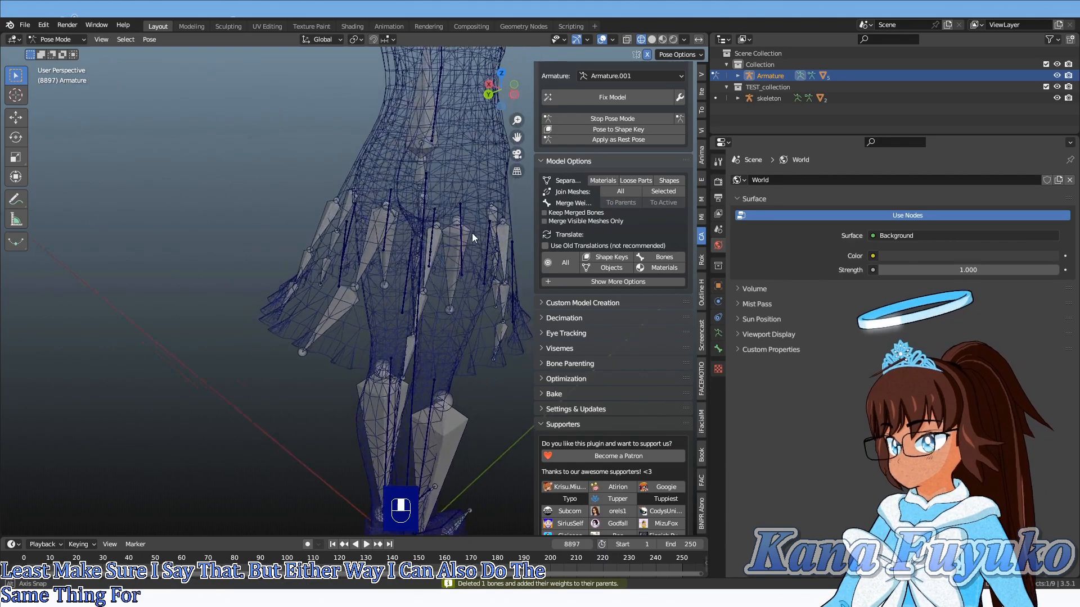
- Select the Tail bone and undo the last changes to the armature
{"action": "middle_click_drag", "start_coordinate": [424, 244], "coordinate": [153, 286]}
{"action": "left_click", "coordinate": [363, 226]}
{"action": "scroll", "coordinate": [371, 225], "scroll_direction": "down", "scroll_amount": 4}
{"action": "key", "text": "ctrl+z"}
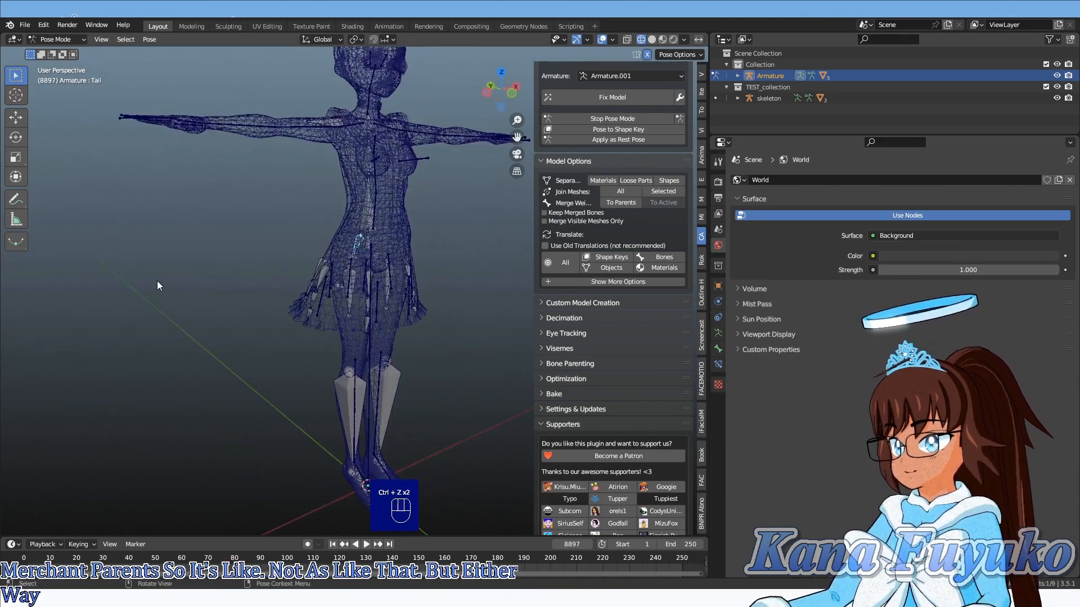
- Return the armature to Object Mode and show the model in solid shading
{"action": "middle_click_drag", "start_coordinate": [277, 334], "coordinate": [237, 283], "text": "shift"}
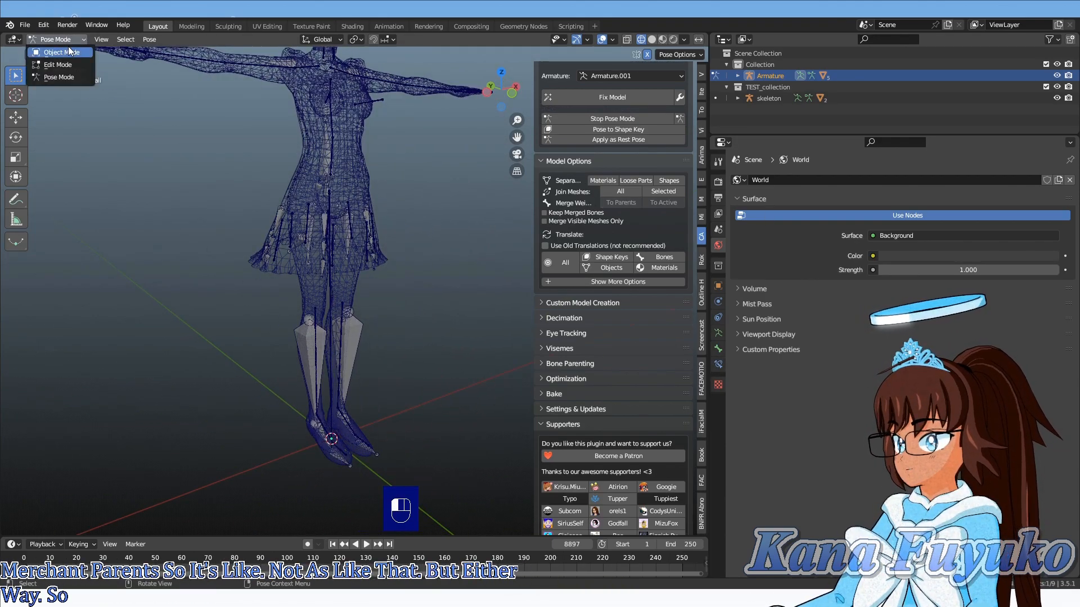
{"action": "left_click", "coordinate": [68, 52]}
{"action": "mouse_move", "coordinate": [372, 321]}
{"action": "middle_mouse_down", "text": "shift"}
{"action": "mouse_move", "coordinate": [374, 283]}
{"action": "mouse_move", "coordinate": [313, 298]}
{"action": "middle_mouse_up", "text": "shift"}
{"action": "scroll", "coordinate": [363, 295], "scroll_direction": "up", "scroll_amount": 1}
{"action": "key", "text": "z"}
{"action": "left_click", "coordinate": [371, 302]}
{"action": "middle_click_drag", "start_coordinate": [311, 370], "coordinate": [313, 368], "text": "shift"}
{"action": "key", "text": "z"}
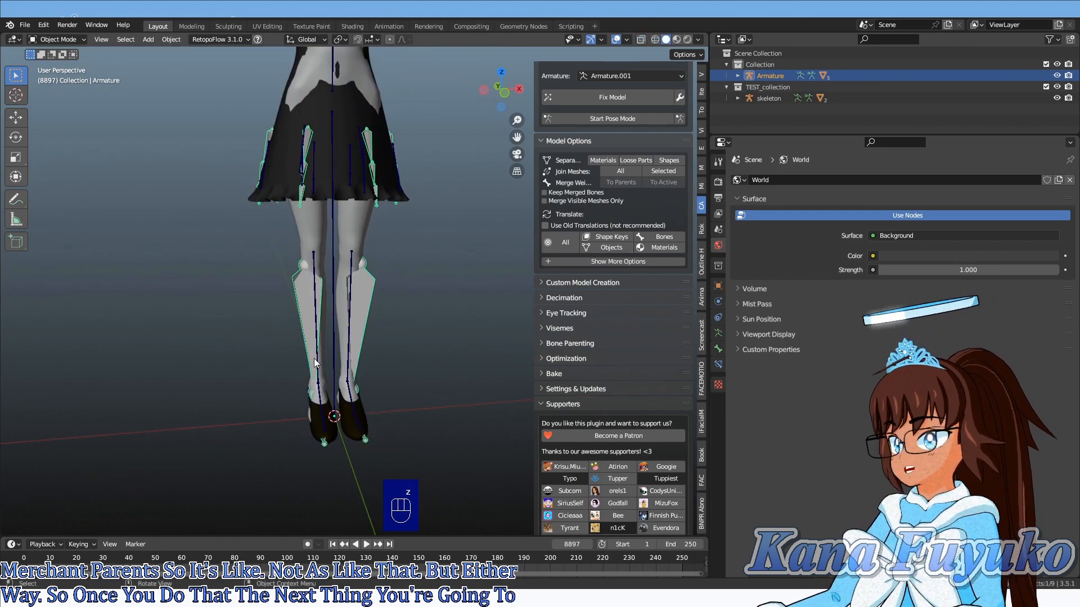
- Select the YutariWear dress and the YuttariUwagi.001 shoulder piece in turn and examine where they clip the body
{"action": "left_click", "coordinate": [325, 167]}
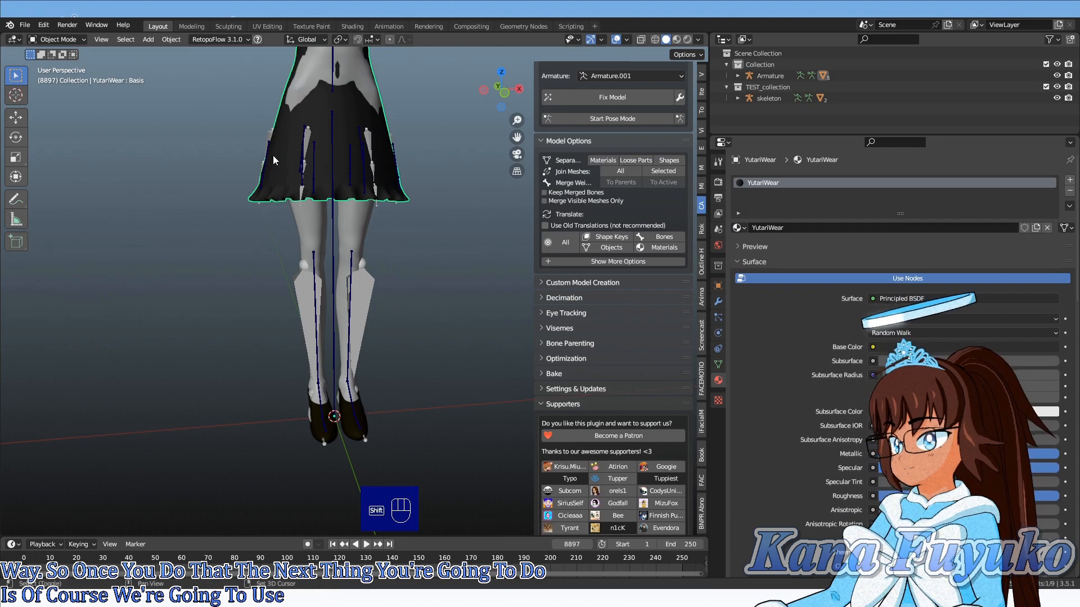
{"action": "middle_click_drag", "start_coordinate": [272, 158], "coordinate": [285, 345], "text": "shift"}
{"action": "middle_click_drag", "start_coordinate": [310, 252], "coordinate": [358, 267]}
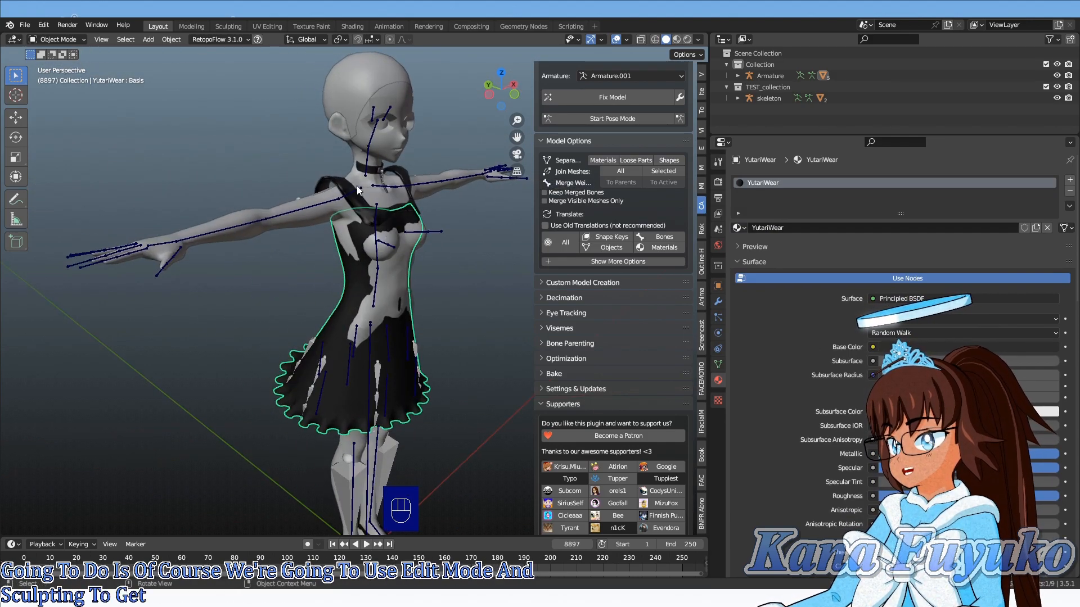
{"action": "left_click", "coordinate": [355, 189]}
{"action": "left_click", "coordinate": [340, 193]}
{"action": "middle_click_drag", "start_coordinate": [398, 228], "coordinate": [344, 264]}
{"action": "scroll", "coordinate": [327, 211], "scroll_direction": "up", "scroll_amount": 4}
{"action": "scroll", "coordinate": [343, 326], "scroll_direction": "up", "scroll_amount": 1}
{"action": "scroll", "coordinate": [389, 211], "scroll_direction": "down", "scroll_amount": 4}
- Join the YuttariUwagi.001 shoulder piece with the YutariWear dress into one mesh
{"action": "left_click", "coordinate": [738, 76]}
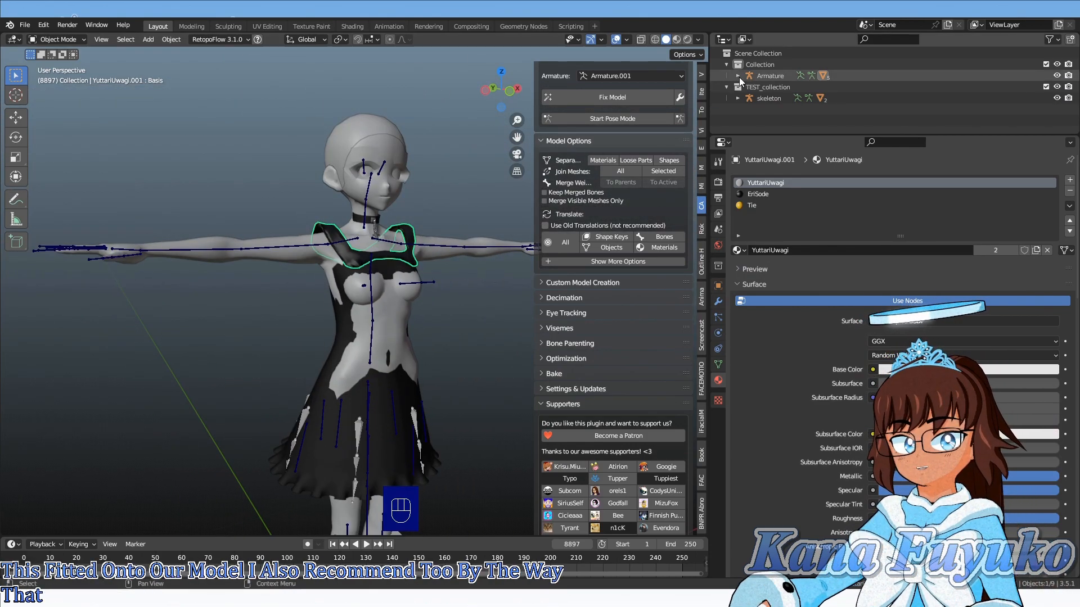
{"action": "left_click_drag", "start_coordinate": [762, 135], "coordinate": [777, 192]}
{"action": "left_click", "coordinate": [776, 132]}
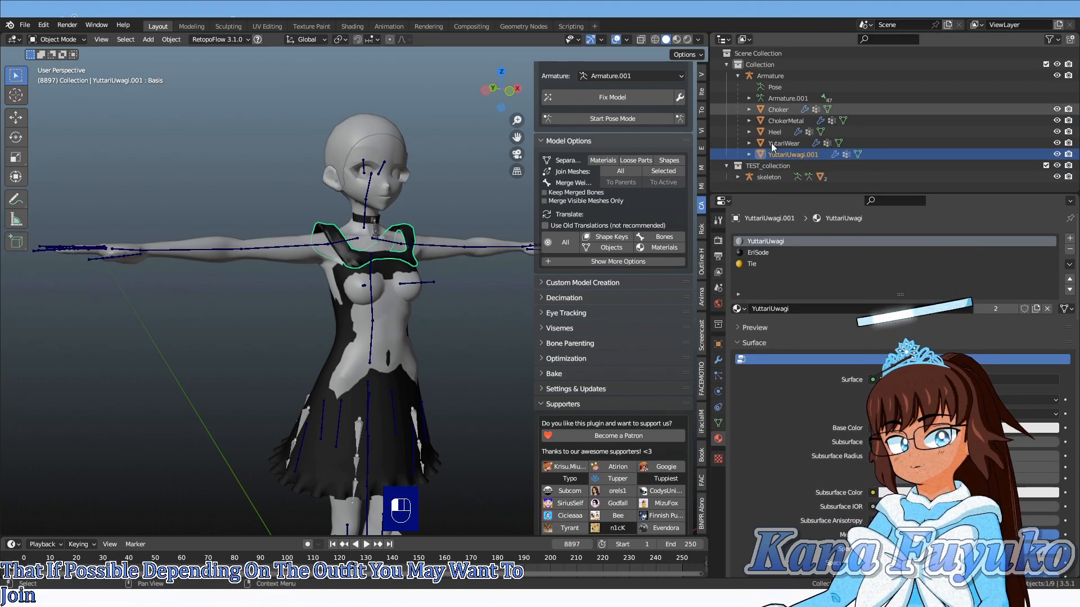
{"action": "left_click", "coordinate": [778, 144]}
{"action": "left_click", "coordinate": [777, 154], "text": "shift"}
{"action": "middle_click_drag", "start_coordinate": [315, 327], "coordinate": [245, 237]}
{"action": "scroll", "coordinate": [360, 330], "scroll_direction": "up", "scroll_amount": 3}
{"action": "key", "text": "ctrl+j"}
{"action": "scroll", "coordinate": [431, 244], "scroll_direction": "down", "scroll_amount": 3}
{"action": "scroll", "coordinate": [288, 332], "scroll_direction": "up", "scroll_amount": 2}
{"action": "middle_click_drag", "start_coordinate": [288, 333], "coordinate": [315, 315]}
{"action": "scroll", "coordinate": [315, 315], "scroll_direction": "up", "scroll_amount": 2}
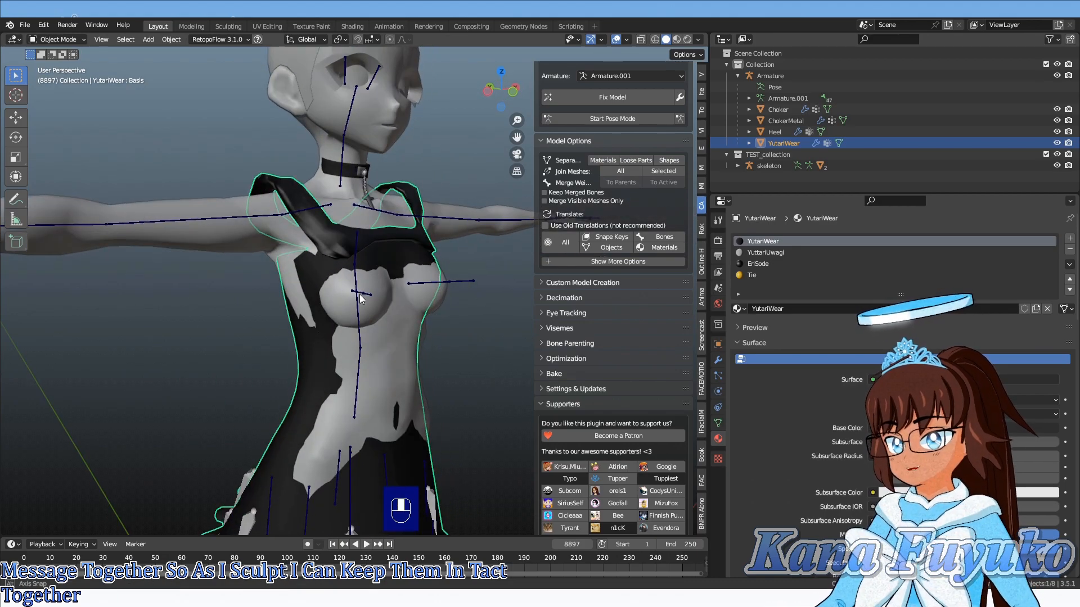
- Select the Choker mesh and examine the collar as a piece to keep separate from the dress
{"action": "left_click", "coordinate": [776, 106]}
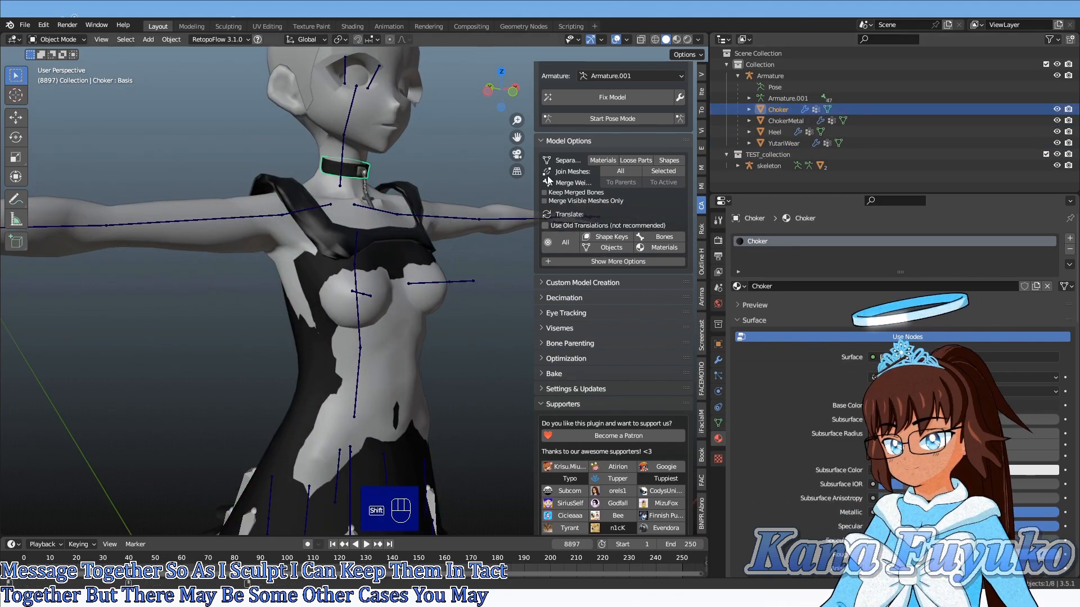
{"action": "left_click_drag", "start_coordinate": [326, 134], "coordinate": [341, 205], "text": "shift"}
{"action": "scroll", "coordinate": [366, 213], "scroll_direction": "up", "scroll_amount": 3}
{"action": "left_click", "coordinate": [397, 219], "text": "shift"}
{"action": "middle_click_drag", "start_coordinate": [396, 219], "coordinate": [387, 371]}
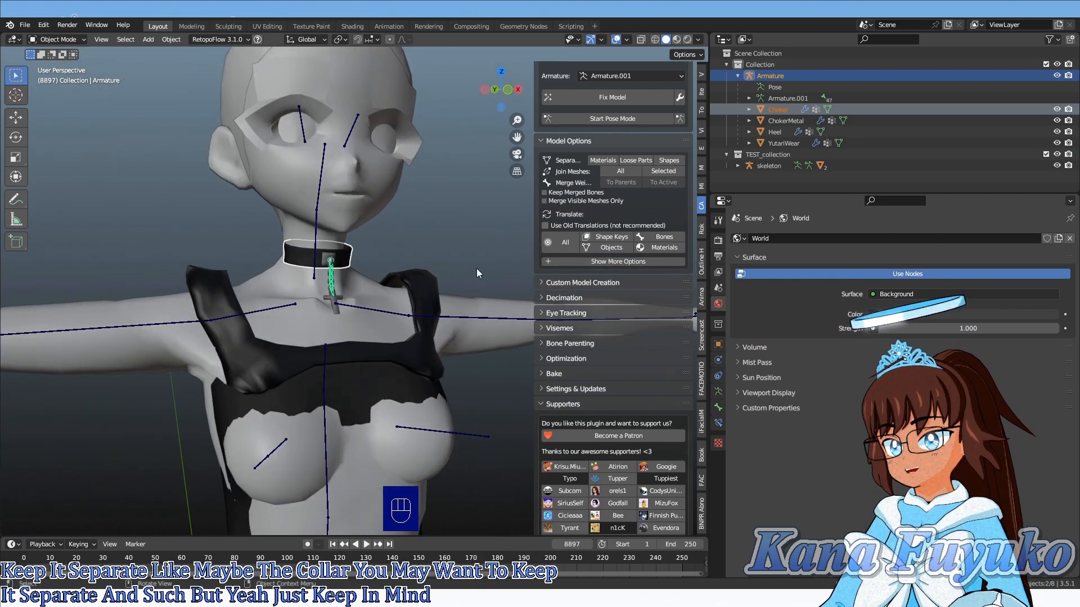
{"action": "scroll", "coordinate": [353, 345], "scroll_direction": "down", "scroll_amount": 6}
{"action": "middle_click_drag", "start_coordinate": [360, 336], "coordinate": [388, 244], "text": "shift"}
{"action": "middle_click_drag", "start_coordinate": [388, 244], "coordinate": [407, 339]}
- Select the YutariWear dress, check where the body clips through it, and enter Edit Mode on the mesh
{"action": "left_click", "coordinate": [343, 350]}
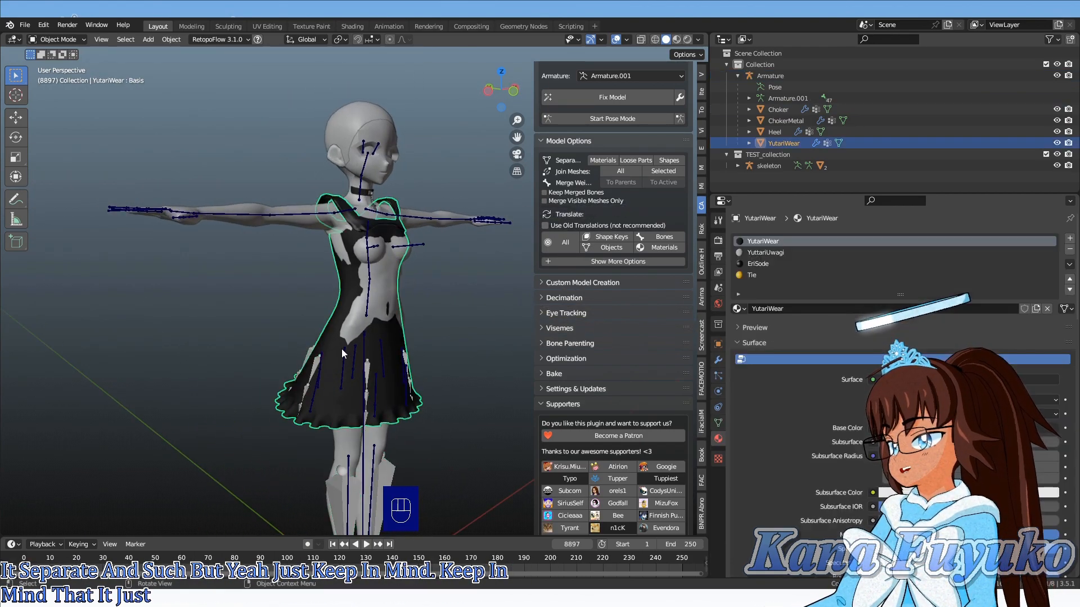
{"action": "middle_click_drag", "start_coordinate": [343, 350], "coordinate": [361, 272]}
{"action": "middle_click_drag", "start_coordinate": [450, 261], "coordinate": [419, 245]}
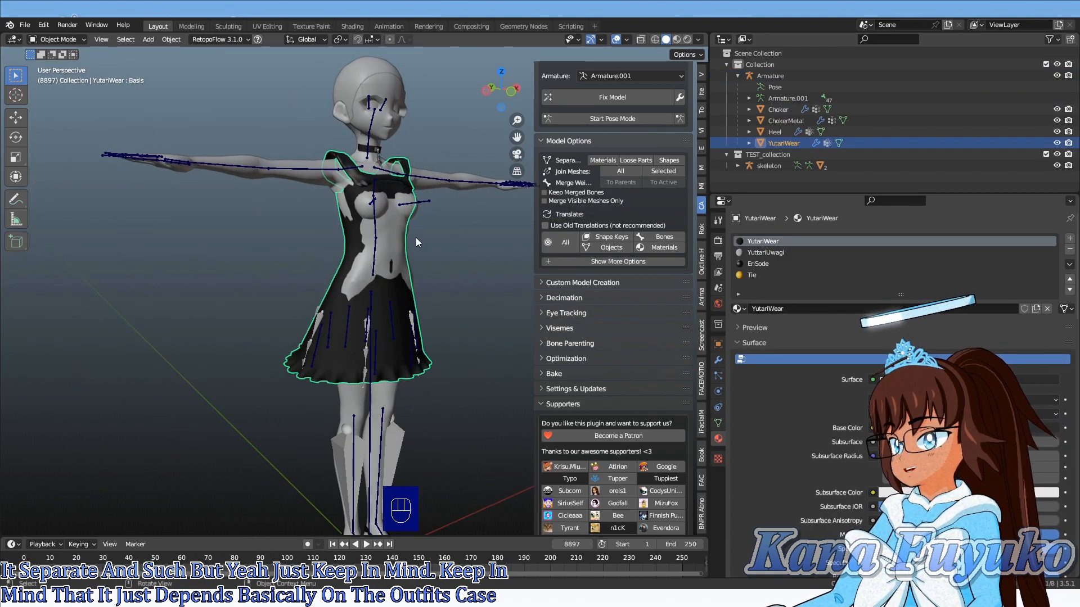
{"action": "scroll", "coordinate": [365, 210], "scroll_direction": "up", "scroll_amount": 3}
{"action": "middle_click_drag", "start_coordinate": [360, 297], "coordinate": [360, 326]}
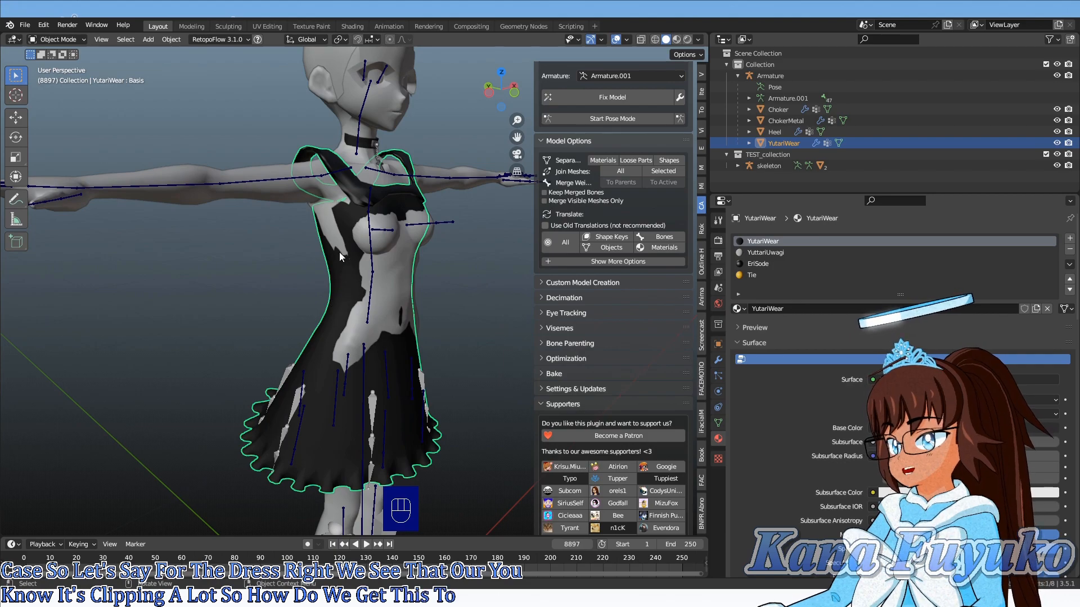
{"action": "key", "text": "Tab"}
{"action": "scroll", "coordinate": [365, 214], "scroll_direction": "up", "scroll_amount": 1}
{"action": "key", "text": "Tab"}
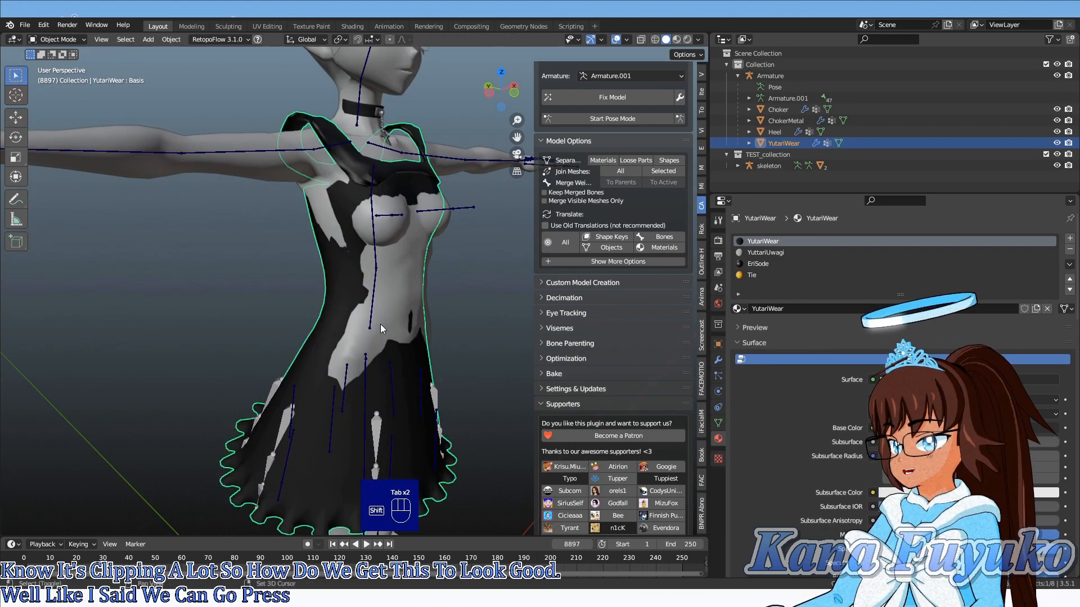
{"action": "middle_click_drag", "start_coordinate": [383, 326], "coordinate": [359, 358]}
{"action": "key", "text": "Tab"}
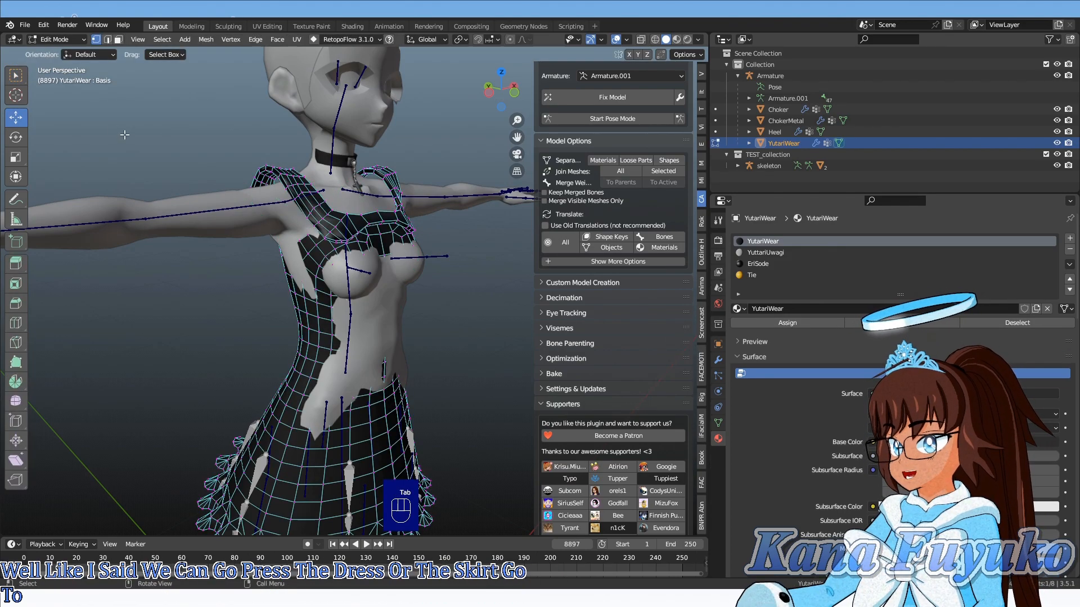
{"action": "left_click", "coordinate": [52, 39]}
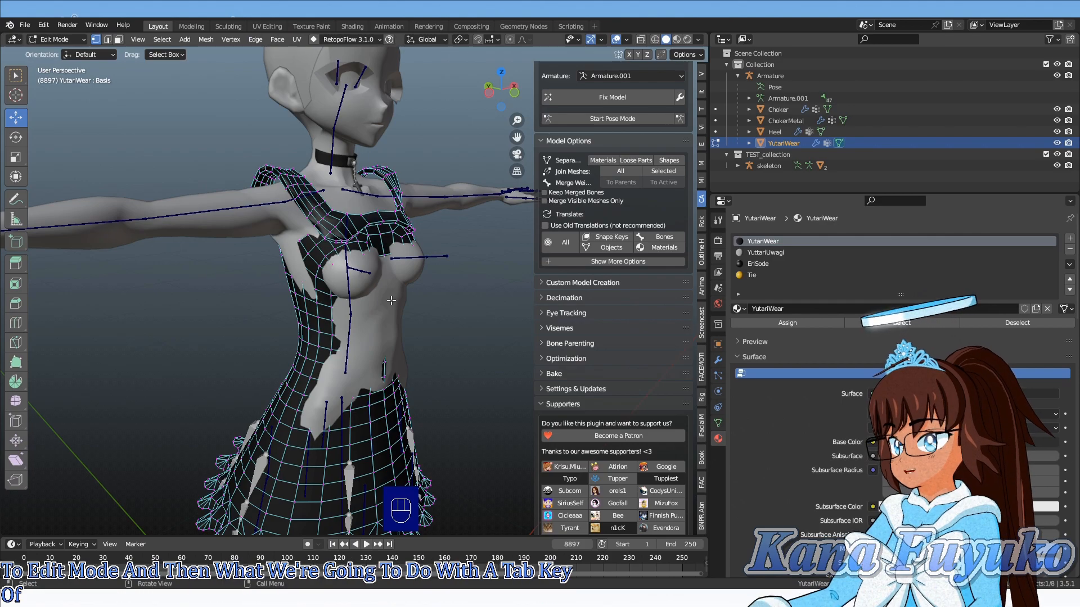
- Enable smooth proportional editing with Connected Only and try pulling a vertex on the dress's front waist
{"action": "left_click", "coordinate": [514, 38]}
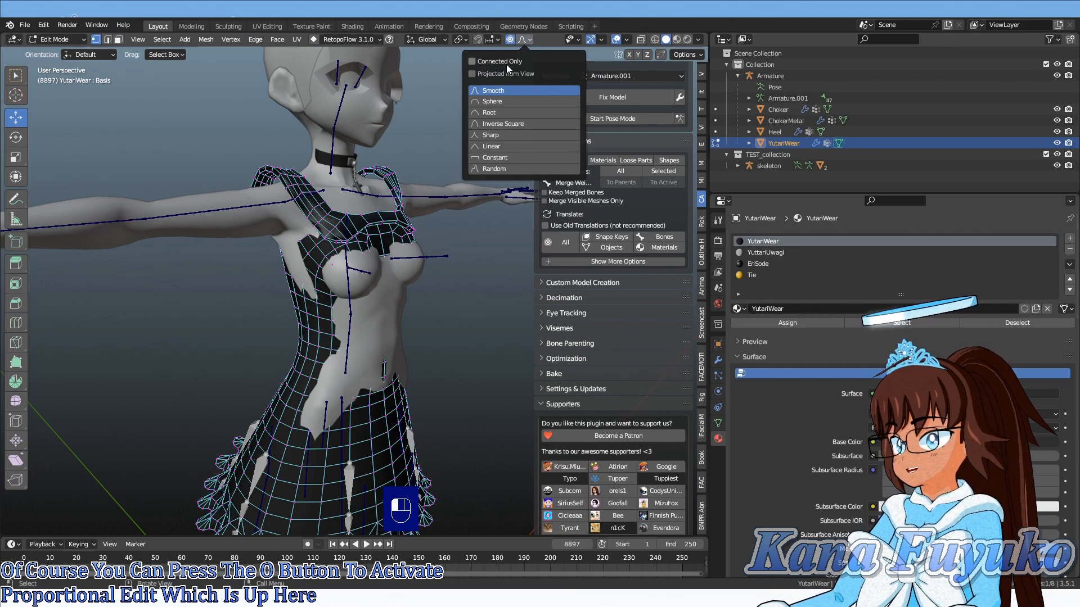
{"action": "left_click", "coordinate": [340, 337]}
{"action": "left_click_drag", "start_coordinate": [337, 329], "coordinate": [484, 298]}
{"action": "scroll", "coordinate": [394, 313], "scroll_direction": "down", "scroll_amount": 15}
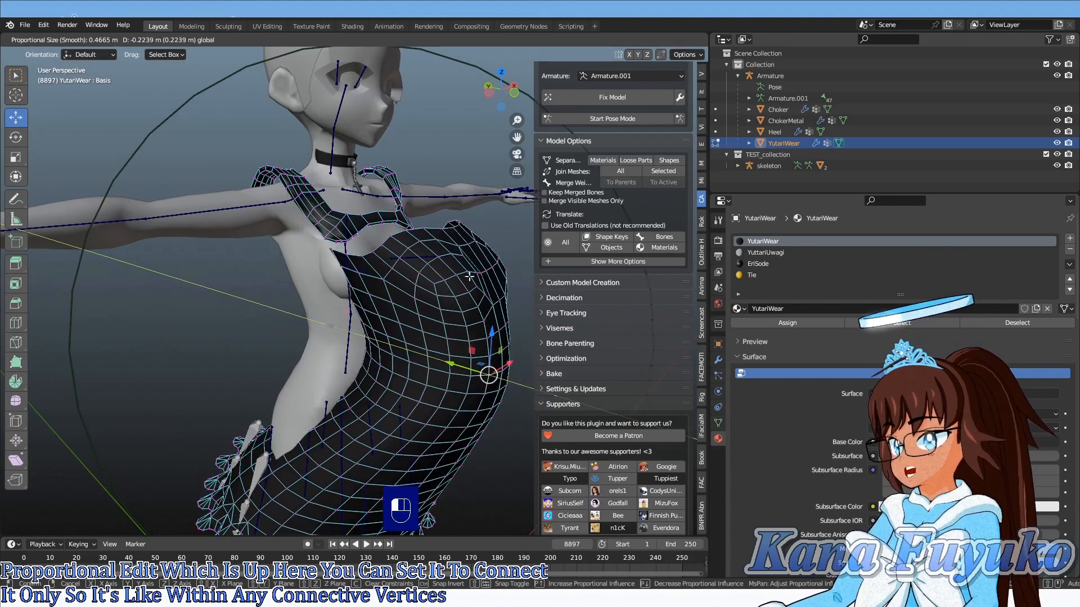
{"action": "right_click", "coordinate": [483, 298]}
- Turn off Connected Only for proportional editing and try moving the front waist vertex again
{"action": "left_click", "coordinate": [522, 41]}
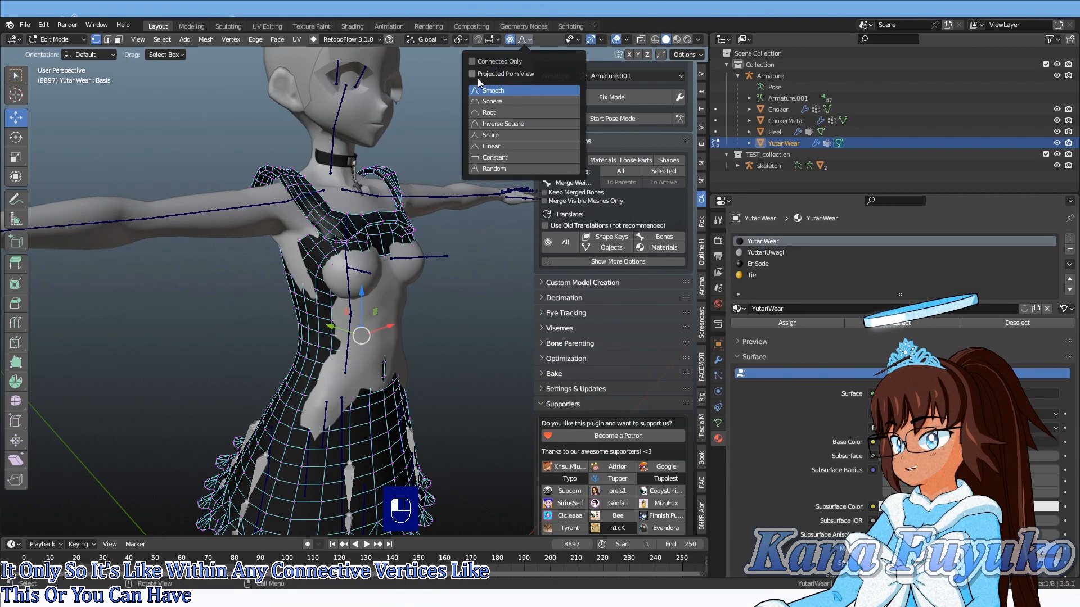
{"action": "mouse_move", "coordinate": [333, 325]}
{"action": "left_mouse_down"}
{"action": "mouse_move", "coordinate": [454, 321]}
{"action": "mouse_move", "coordinate": [346, 321]}
{"action": "left_mouse_up"}
{"action": "right_click", "coordinate": [349, 320]}
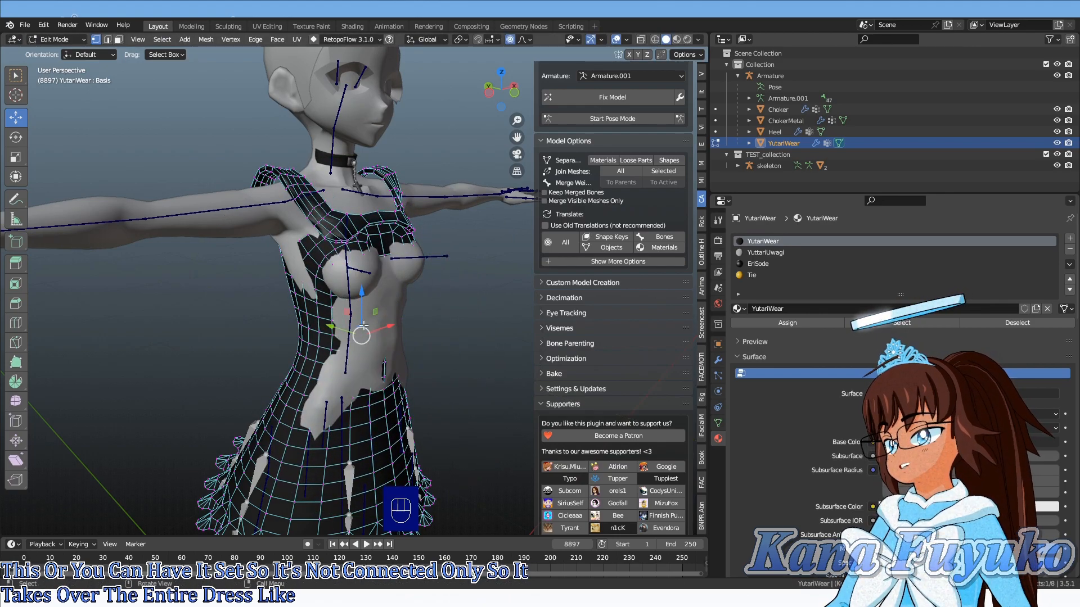
- Enable X mirroring and pull the dress's front outward over the torso along Y using smooth proportional editing
{"action": "scroll", "coordinate": [414, 289], "scroll_direction": "up", "scroll_amount": 2}
{"action": "mouse_move", "coordinate": [424, 284]}
{"action": "middle_mouse_down"}
{"action": "mouse_move", "coordinate": [431, 275]}
{"action": "mouse_move", "coordinate": [419, 266]}
{"action": "middle_mouse_up"}
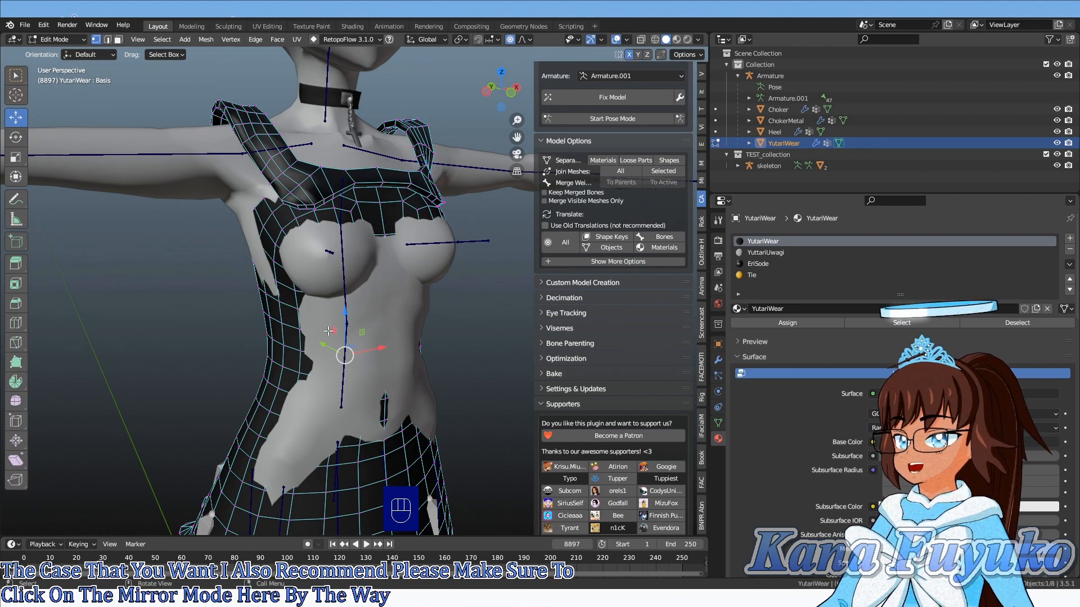
{"action": "left_click_drag", "start_coordinate": [325, 343], "coordinate": [319, 365]}
{"action": "scroll", "coordinate": [301, 445], "scroll_direction": "down", "scroll_amount": 12}
{"action": "left_click_drag", "start_coordinate": [298, 444], "coordinate": [322, 448]}
{"action": "key", "text": "ctrl+z"}
{"action": "middle_click_drag", "start_coordinate": [367, 393], "coordinate": [399, 393]}
{"action": "left_click_drag", "start_coordinate": [353, 360], "coordinate": [375, 386]}
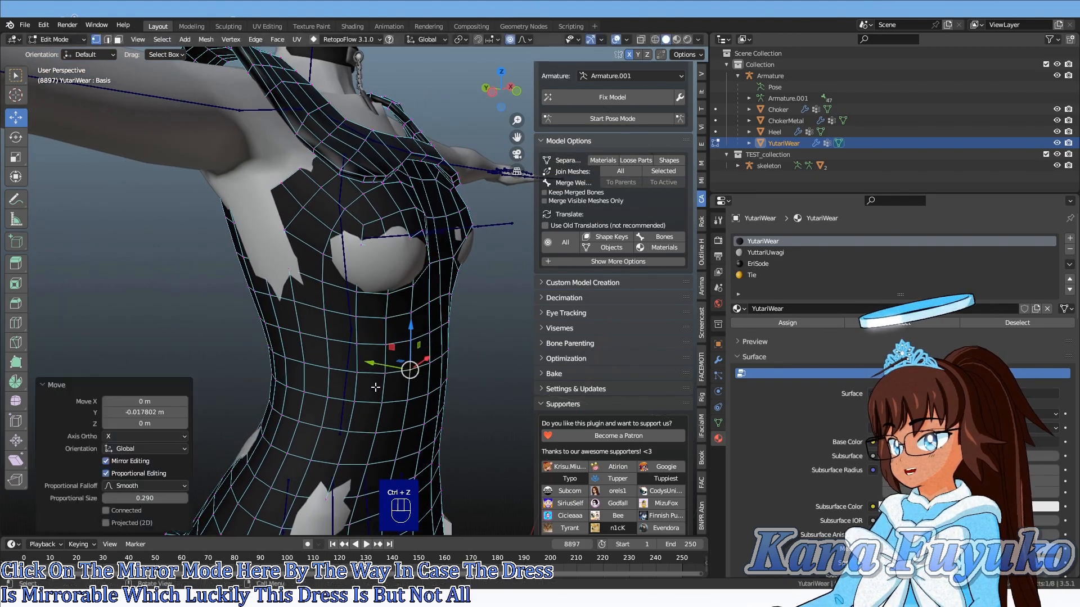
- Move further waist vertices with proportional editing to cover the body, shifting the back one 0.016927 m along Y at size 0.135
{"action": "middle_click_drag", "start_coordinate": [308, 498], "coordinate": [332, 307], "text": "shift"}
{"action": "left_click", "coordinate": [371, 332]}
{"action": "left_click_drag", "start_coordinate": [321, 337], "coordinate": [313, 405]}
{"action": "middle_click_drag", "start_coordinate": [314, 405], "coordinate": [309, 370]}
{"action": "left_click_drag", "start_coordinate": [305, 335], "coordinate": [303, 341]}
{"action": "middle_click_drag", "start_coordinate": [303, 341], "coordinate": [340, 388]}
{"action": "left_click_drag", "start_coordinate": [340, 388], "coordinate": [338, 393]}
{"action": "middle_click_drag", "start_coordinate": [338, 393], "coordinate": [360, 329]}
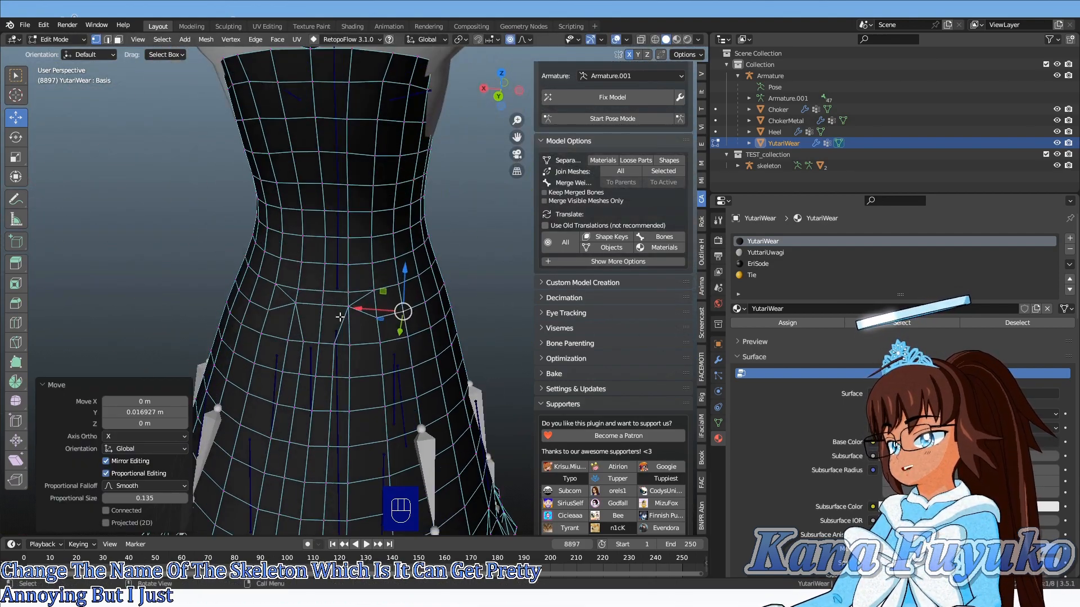
- Move more vertices around the dress's waist and back with mirrored proportional editing to clear the remaining clipping
{"action": "left_click", "coordinate": [322, 306]}
{"action": "left_click_drag", "start_coordinate": [313, 323], "coordinate": [314, 314]}
{"action": "middle_click_drag", "start_coordinate": [314, 314], "coordinate": [401, 293]}
{"action": "scroll", "coordinate": [401, 293], "scroll_direction": "up", "scroll_amount": 2}
{"action": "left_click", "coordinate": [373, 255]}
{"action": "middle_click_drag", "start_coordinate": [373, 255], "coordinate": [397, 259]}
{"action": "left_click_drag", "start_coordinate": [404, 262], "coordinate": [421, 265]}
{"action": "middle_click_drag", "start_coordinate": [420, 265], "coordinate": [523, 276]}
- Move the dress's underbust vertex -0.009992 m along Y with a proportional size of 0.135
{"action": "middle_click_drag", "start_coordinate": [315, 271], "coordinate": [408, 242]}
{"action": "left_click", "coordinate": [385, 273]}
{"action": "key", "text": "g"}
{"action": "left_click", "coordinate": [437, 325]}
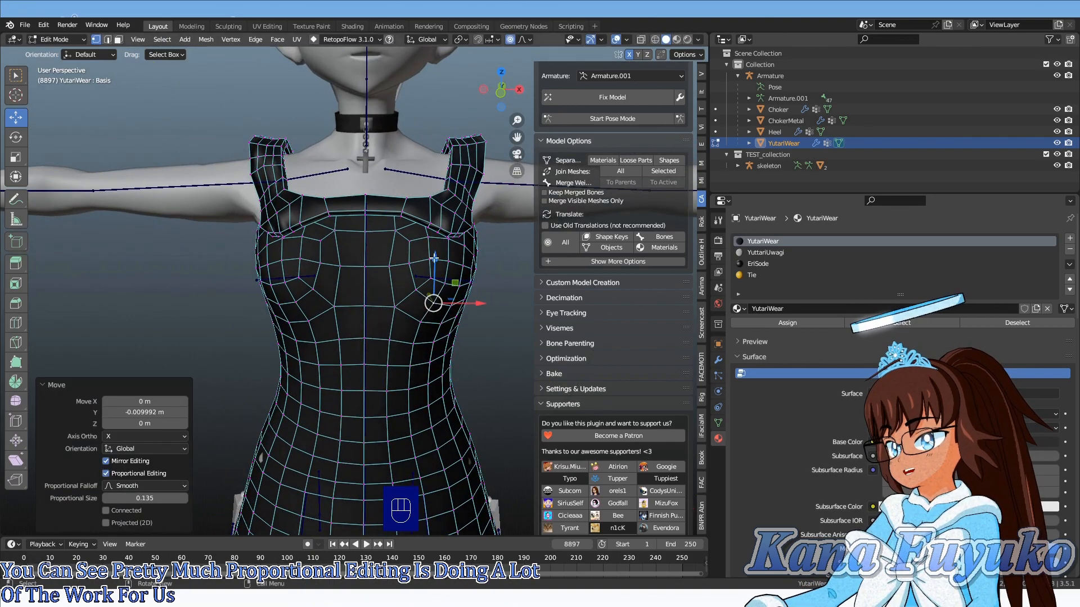
- Adjust the underbust vertex's height and move the hip vertex -0.003177 m along X with a proportional size of 0.386
{"action": "left_click_drag", "start_coordinate": [434, 258], "coordinate": [434, 264]}
{"action": "middle_click_drag", "start_coordinate": [317, 321], "coordinate": [381, 310]}
{"action": "left_click", "coordinate": [333, 495]}
{"action": "middle_click_drag", "start_coordinate": [329, 479], "coordinate": [349, 332], "text": "shift"}
{"action": "left_click_drag", "start_coordinate": [361, 371], "coordinate": [344, 372]}
{"action": "scroll", "coordinate": [360, 371], "scroll_direction": "down", "scroll_amount": 7}
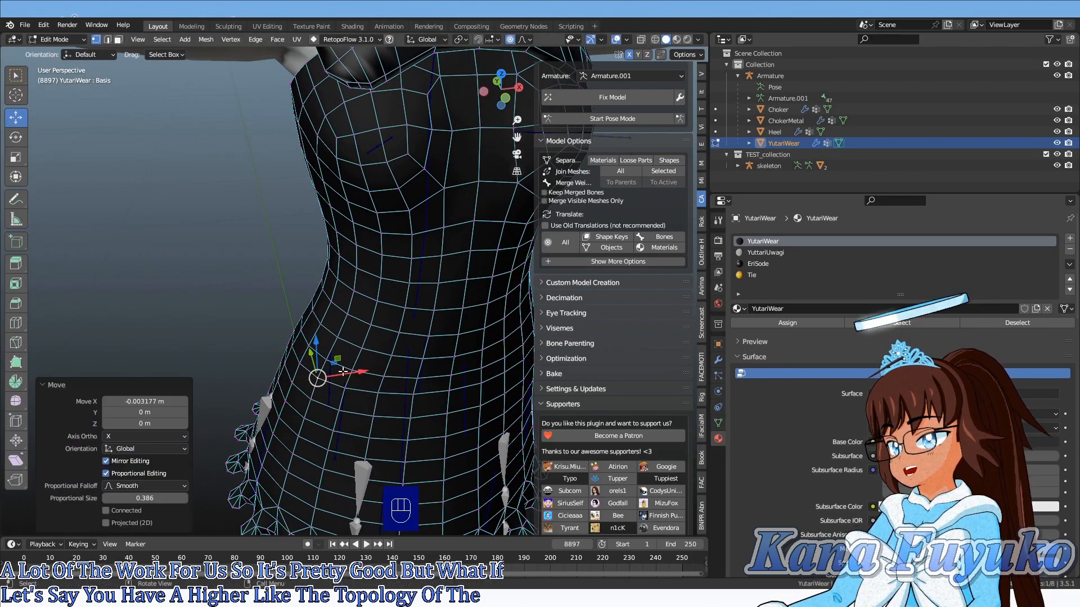
- Return the dress to Object Mode and examine its fit from the back and front
{"action": "key", "text": "Tab"}
{"action": "scroll", "coordinate": [349, 365], "scroll_direction": "down", "scroll_amount": 6}
{"action": "middle_click_drag", "start_coordinate": [352, 360], "coordinate": [472, 315]}
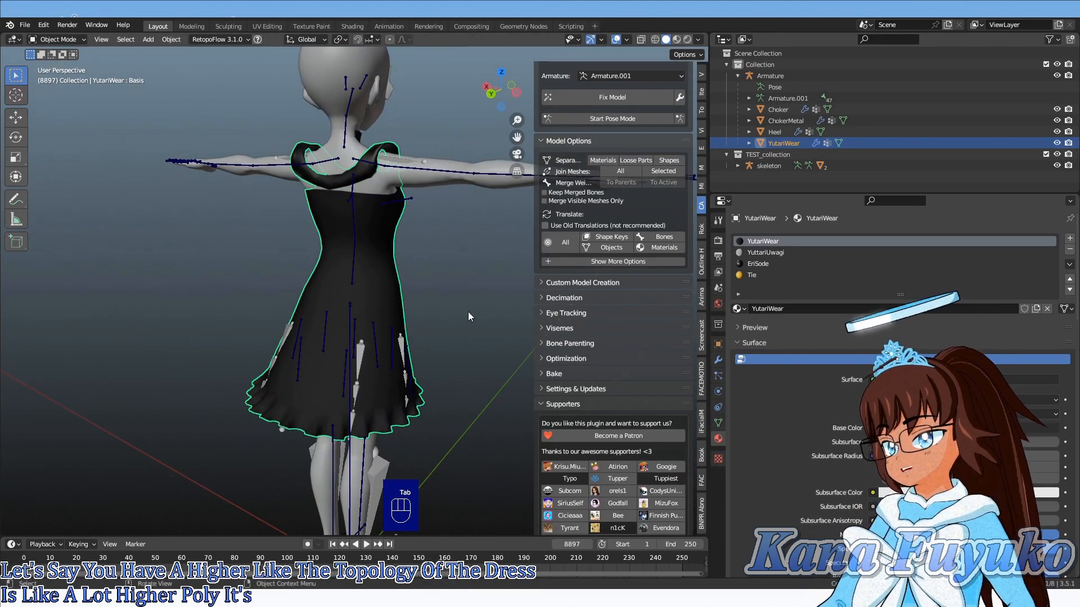
{"action": "middle_click_drag", "start_coordinate": [445, 260], "coordinate": [266, 323]}
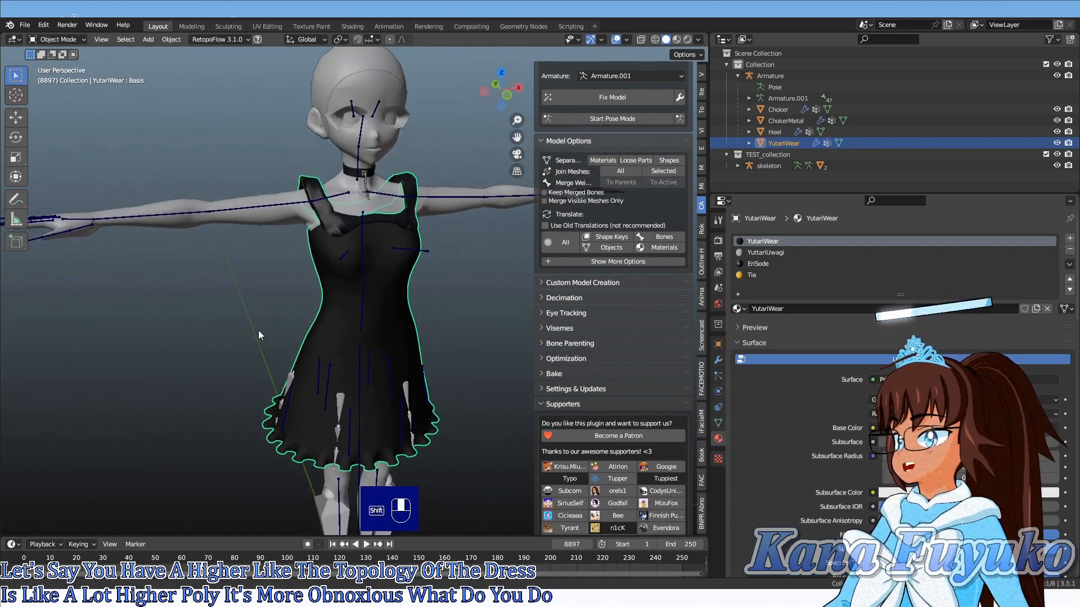
- Undo the proportional edits on the dress back to its original clipping shape, leaving the dress selected in Object Mode
{"action": "key", "text": "ctrl+z"}
{"action": "key", "text": "ctrl+z"}
{"action": "key", "text": "ctrl+z"}
{"action": "key", "text": "ctrl+z"}
{"action": "key", "text": "ctrl+z"}
{"action": "key", "text": "ctrl+z"}
{"action": "key", "text": "ctrl+z"}
{"action": "key", "text": "ctrl+z"}
{"action": "key", "text": "ctrl+z"}
{"action": "key", "text": "ctrl+z"}
{"action": "key", "text": "ctrl+z"}
{"action": "key", "text": "ctrl+z"}
{"action": "key", "text": "ctrl+z"}
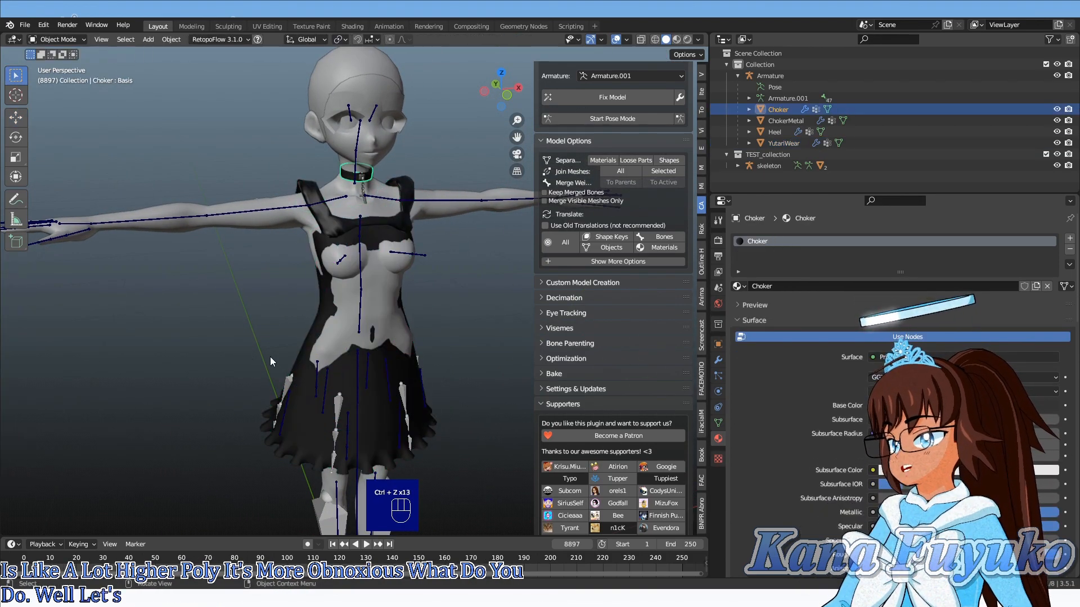
{"action": "key", "text": "ctrl+shift+z"}
{"action": "key", "text": "ctrl+shift+z"}
{"action": "key", "text": "ctrl+shift+z"}
{"action": "key", "text": "Tab"}
{"action": "mouse_move", "coordinate": [383, 298]}
{"action": "middle_mouse_down"}
{"action": "mouse_move", "coordinate": [454, 264]}
{"action": "mouse_move", "coordinate": [400, 301]}
{"action": "middle_mouse_up"}
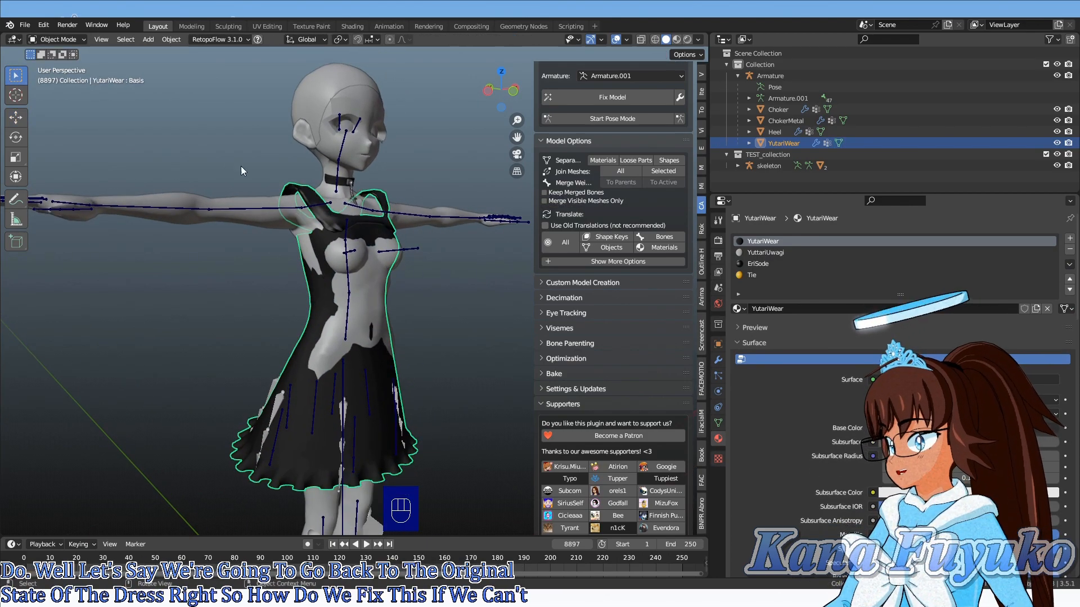
- Switch the dress to Sculpt Mode and draw its chest and torso outward over the body with X mirroring on
{"action": "left_click", "coordinate": [65, 39]}
{"action": "left_click", "coordinate": [62, 78]}
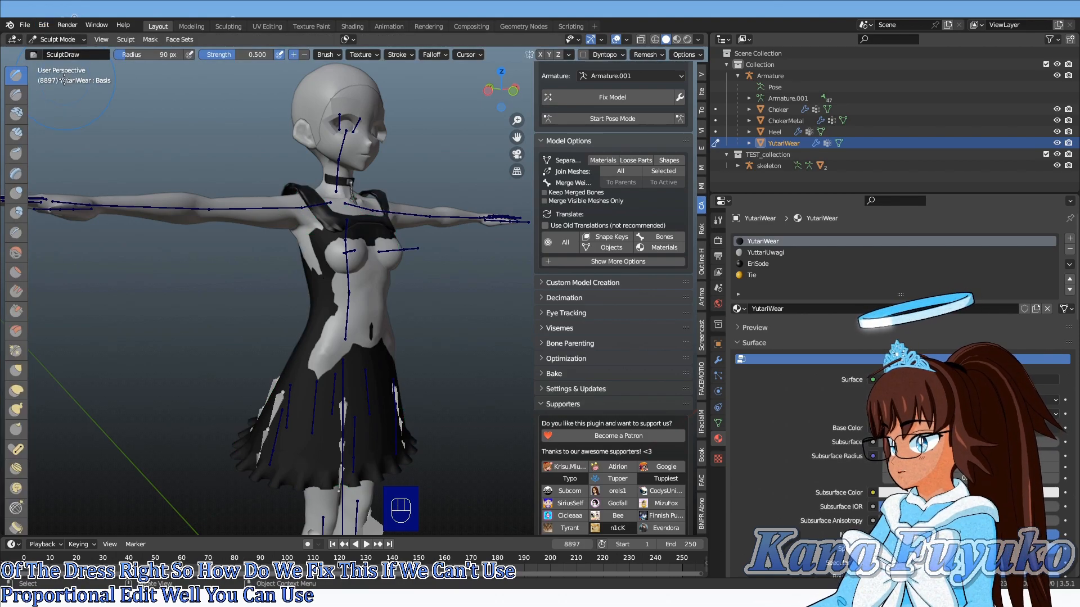
{"action": "scroll", "coordinate": [354, 272], "scroll_direction": "up", "scroll_amount": 3}
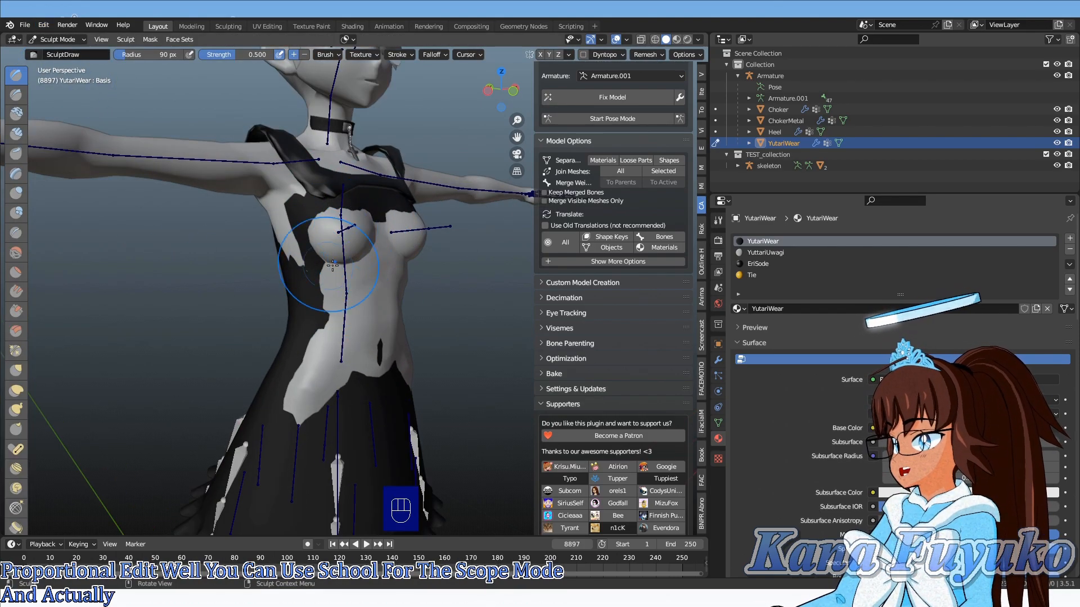
{"action": "scroll", "coordinate": [343, 250], "scroll_direction": "down", "scroll_amount": 3}
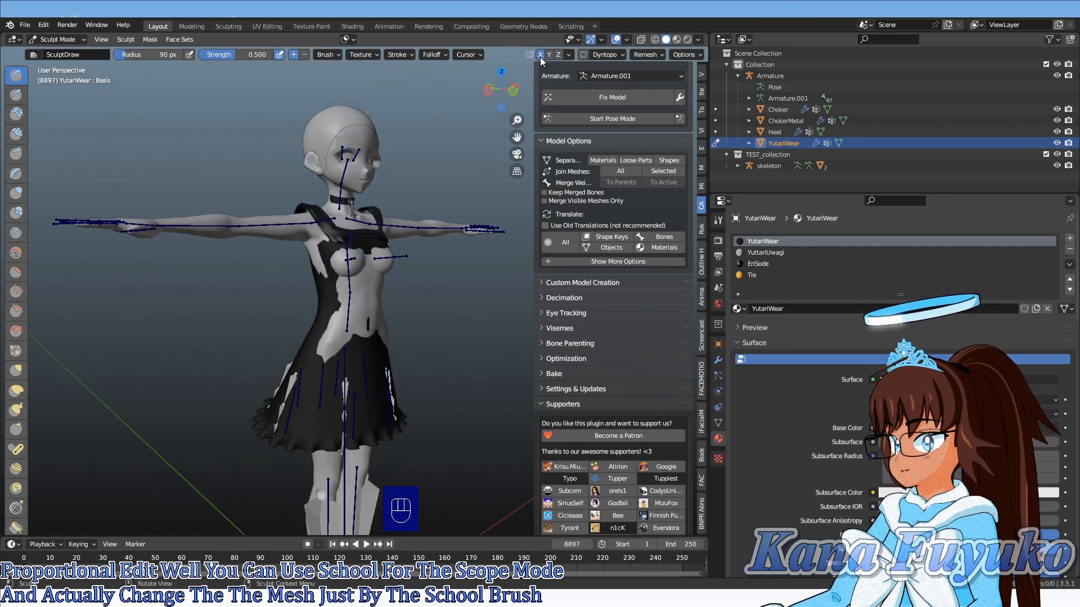
{"action": "scroll", "coordinate": [356, 252], "scroll_direction": "up", "scroll_amount": 3}
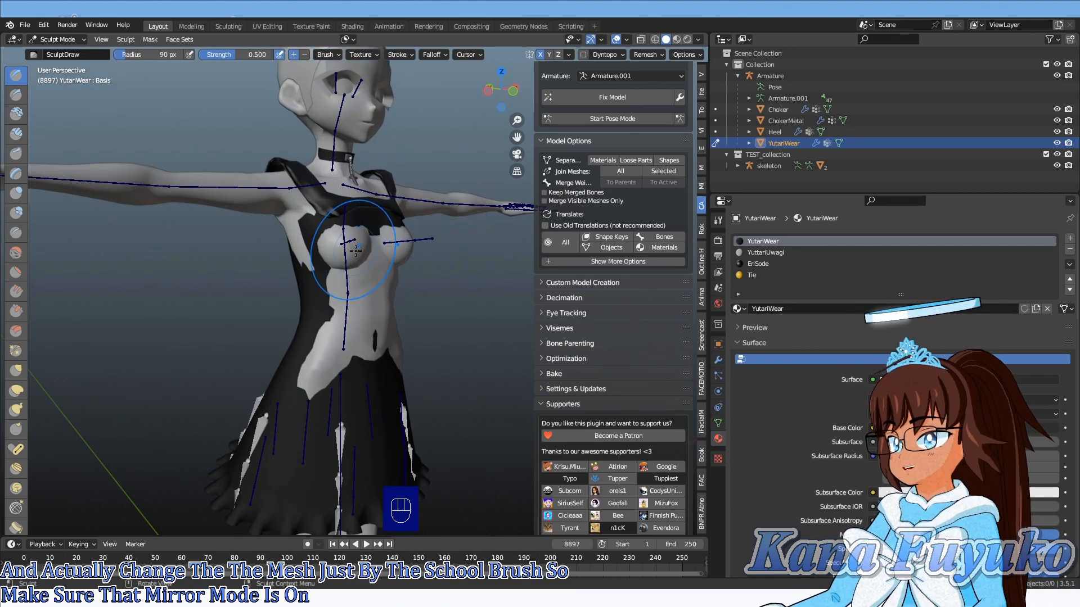
{"action": "left_click_drag", "start_coordinate": [349, 248], "coordinate": [349, 245]}
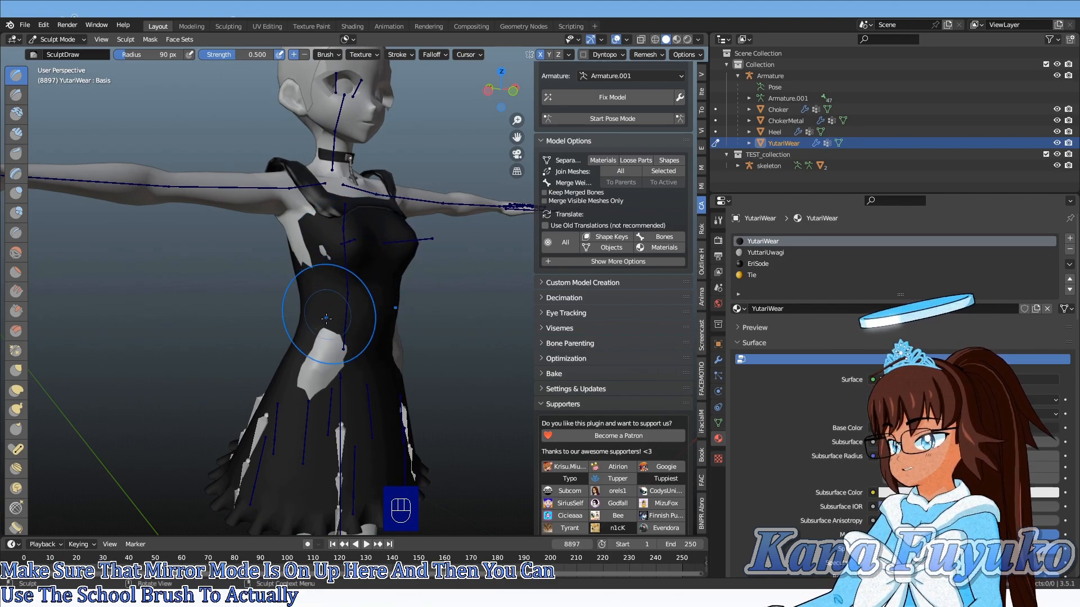
- Examine the sculpted dress around its back, sides and waist and undo the last brush stroke
{"action": "mouse_move", "coordinate": [328, 340]}
{"action": "middle_mouse_down"}
{"action": "mouse_move", "coordinate": [381, 259]}
{"action": "mouse_move", "coordinate": [370, 235]}
{"action": "mouse_move", "coordinate": [345, 246]}
{"action": "mouse_move", "coordinate": [388, 280]}
{"action": "middle_mouse_up"}
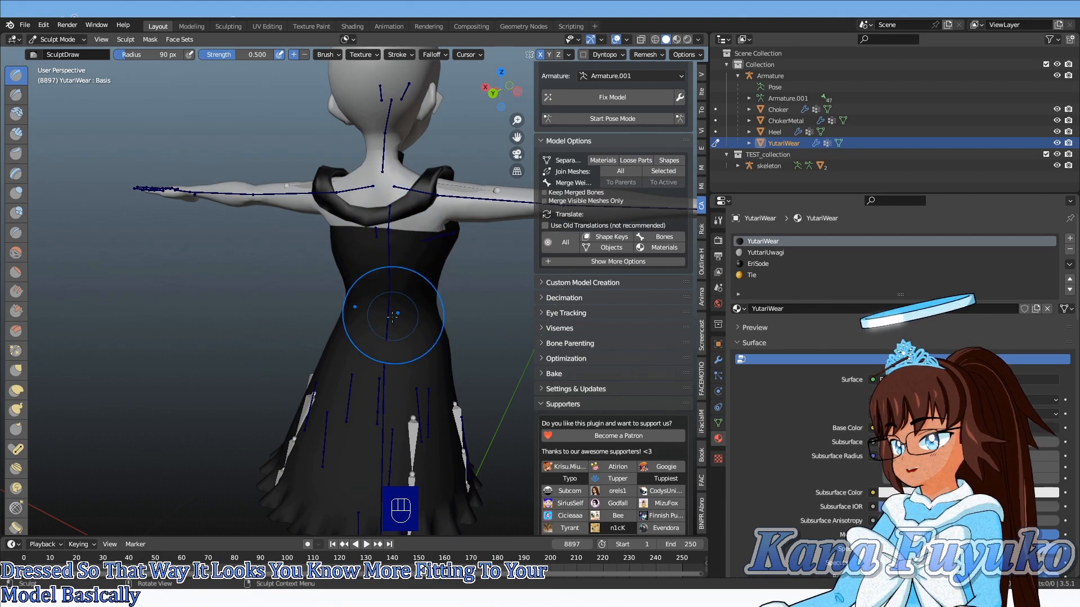
{"action": "middle_click_drag", "start_coordinate": [388, 323], "coordinate": [471, 329]}
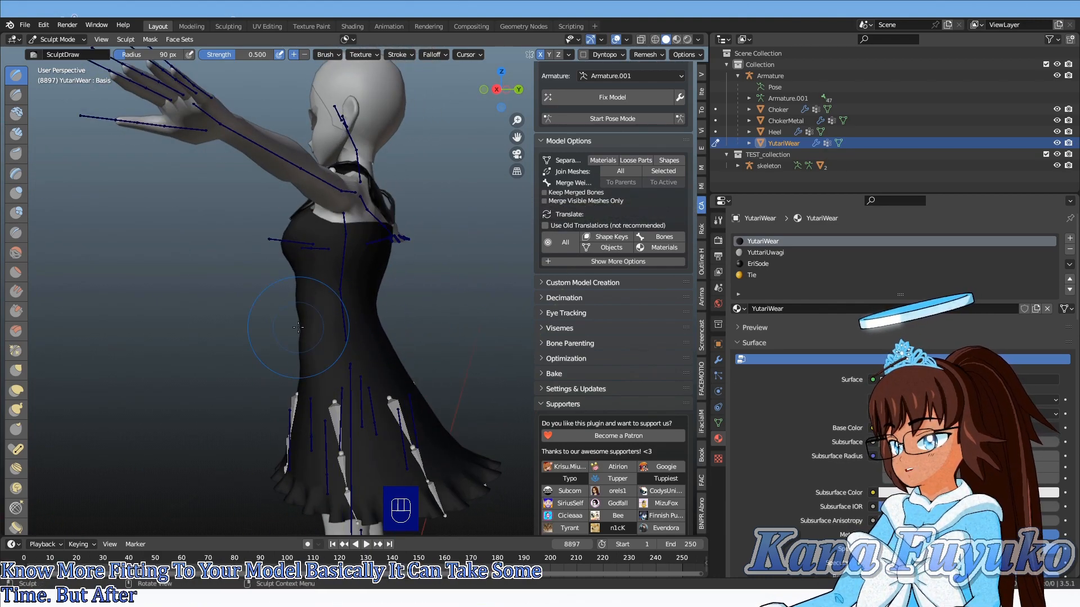
{"action": "middle_click_drag", "start_coordinate": [305, 334], "coordinate": [374, 281], "text": "shift"}
{"action": "scroll", "coordinate": [365, 284], "scroll_direction": "up", "scroll_amount": 3}
{"action": "middle_click_drag", "start_coordinate": [275, 287], "coordinate": [466, 294]}
{"action": "middle_click_drag", "start_coordinate": [326, 301], "coordinate": [368, 307], "text": "shift"}
{"action": "scroll", "coordinate": [442, 309], "scroll_direction": "up", "scroll_amount": 5}
{"action": "key", "text": "ctrl+z"}
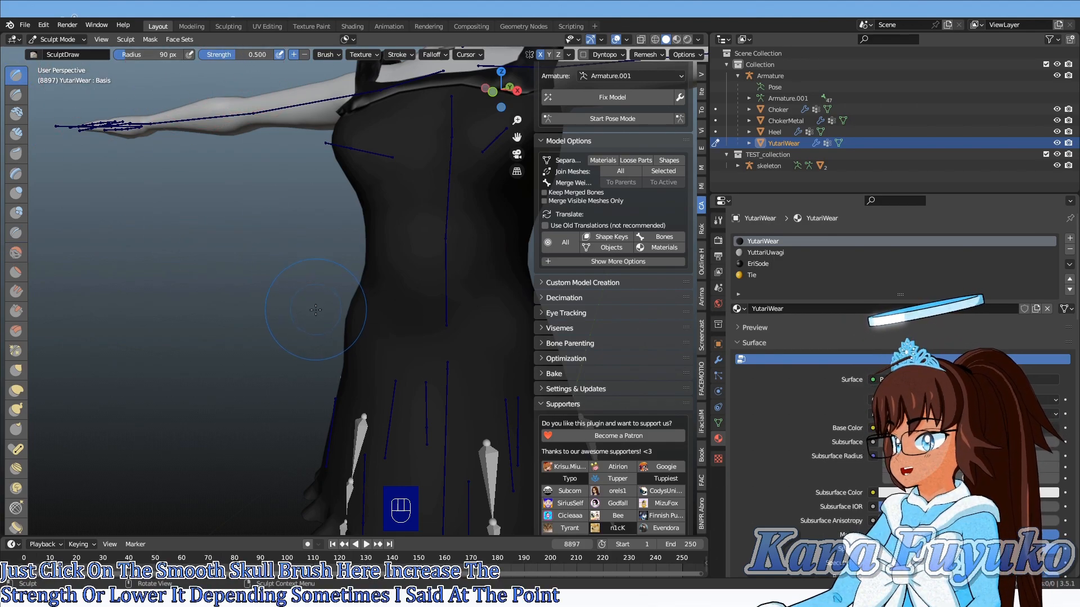
{"action": "scroll", "coordinate": [332, 319], "scroll_direction": "up", "scroll_amount": 2}
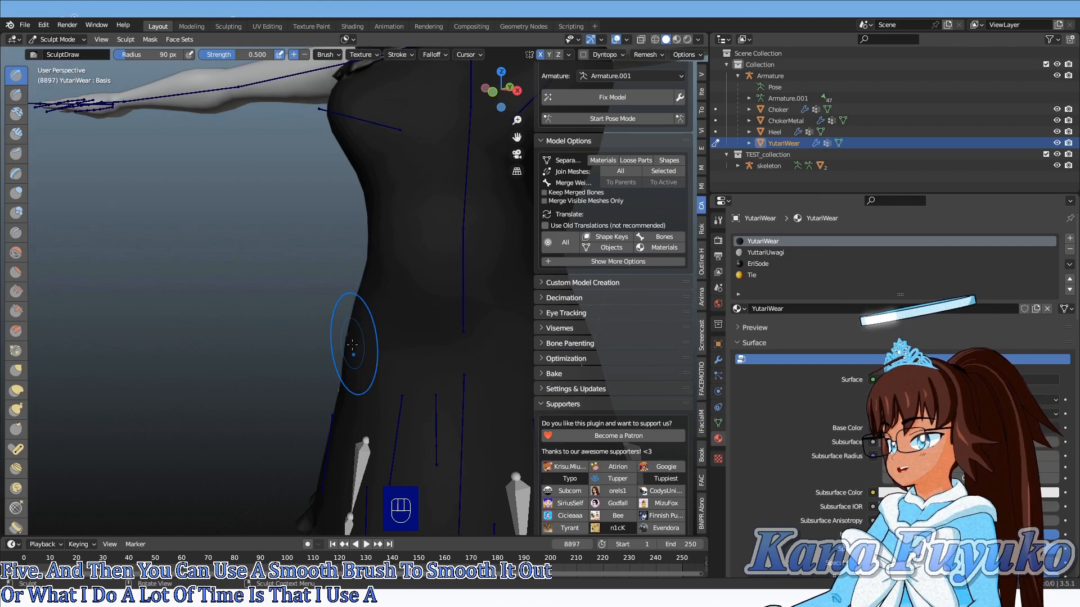
- Sculpt over the clipping patch at the dress's hip and smooth the hip surface
{"action": "scroll", "coordinate": [303, 402], "scroll_direction": "down", "scroll_amount": 3}
{"action": "mouse_move", "coordinate": [303, 349]}
{"action": "middle_mouse_down"}
{"action": "mouse_move", "coordinate": [349, 336]}
{"action": "mouse_move", "coordinate": [334, 325]}
{"action": "mouse_move", "coordinate": [428, 323]}
{"action": "mouse_move", "coordinate": [375, 295]}
{"action": "mouse_move", "coordinate": [421, 307]}
{"action": "middle_mouse_up"}
{"action": "scroll", "coordinate": [374, 295], "scroll_direction": "up", "scroll_amount": 2}
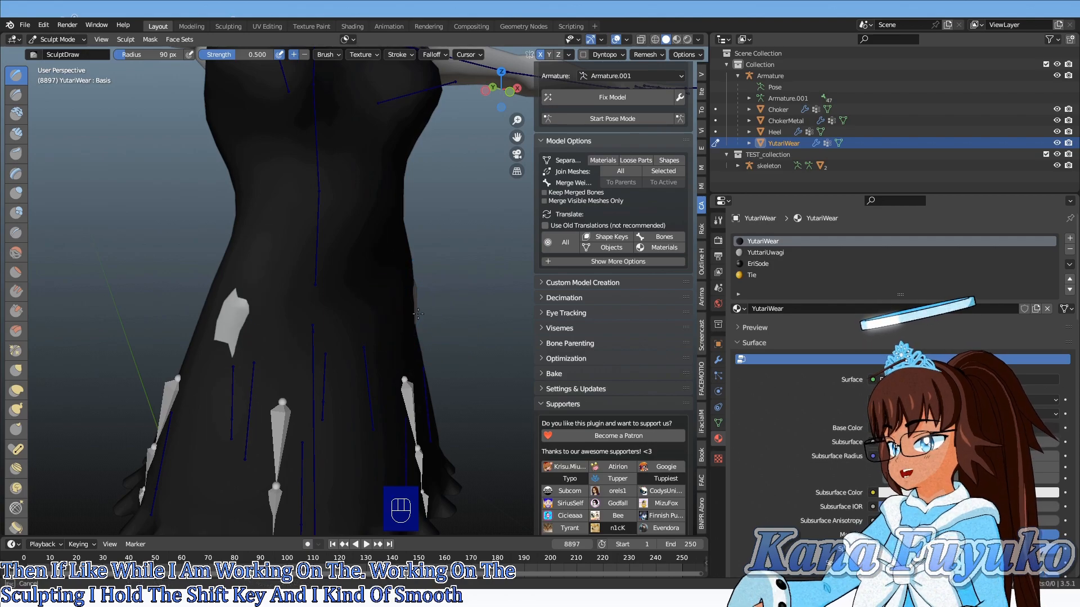
{"action": "left_click_drag", "start_coordinate": [225, 321], "coordinate": [227, 309]}
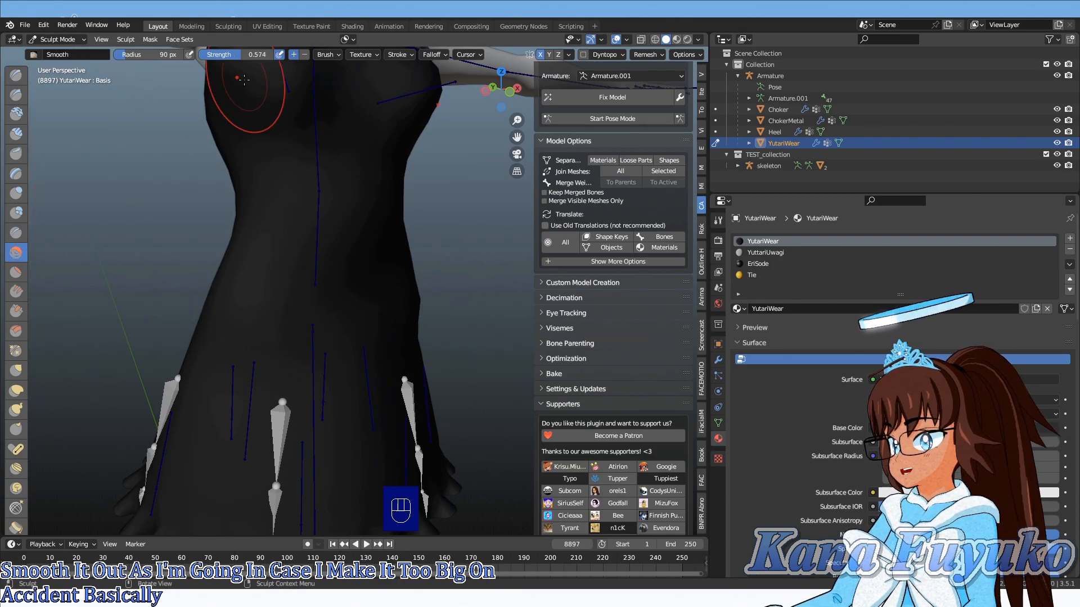
{"action": "scroll", "coordinate": [213, 321], "scroll_direction": "down", "scroll_amount": 3}
{"action": "left_click_drag", "start_coordinate": [306, 306], "coordinate": [308, 306]}
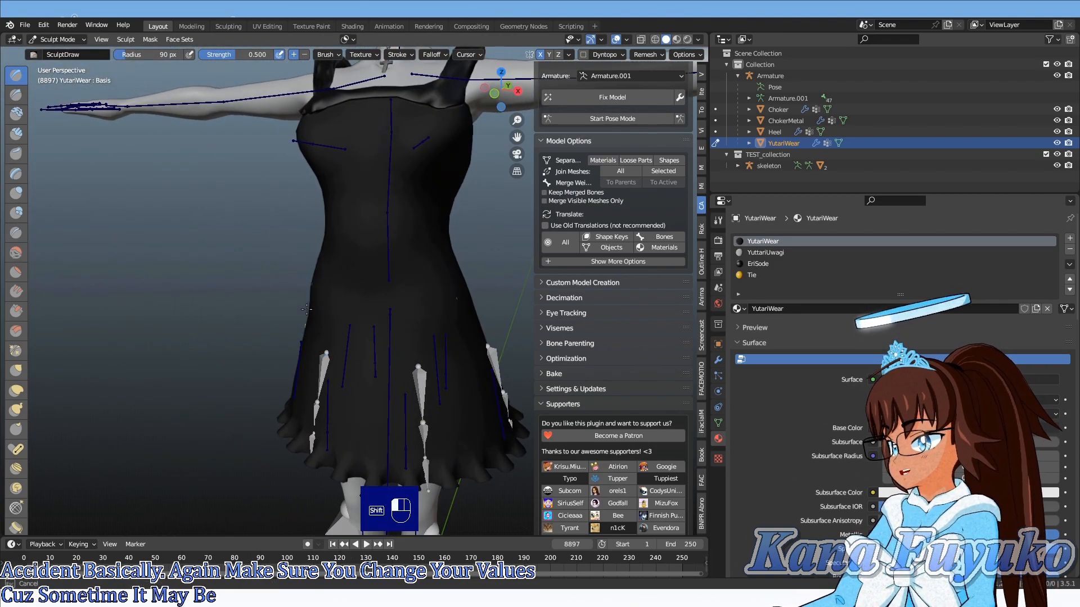
- Check the sculpted dress from the front, side and back, and return it to Object Mode
{"action": "scroll", "coordinate": [298, 300], "scroll_direction": "down", "scroll_amount": 5}
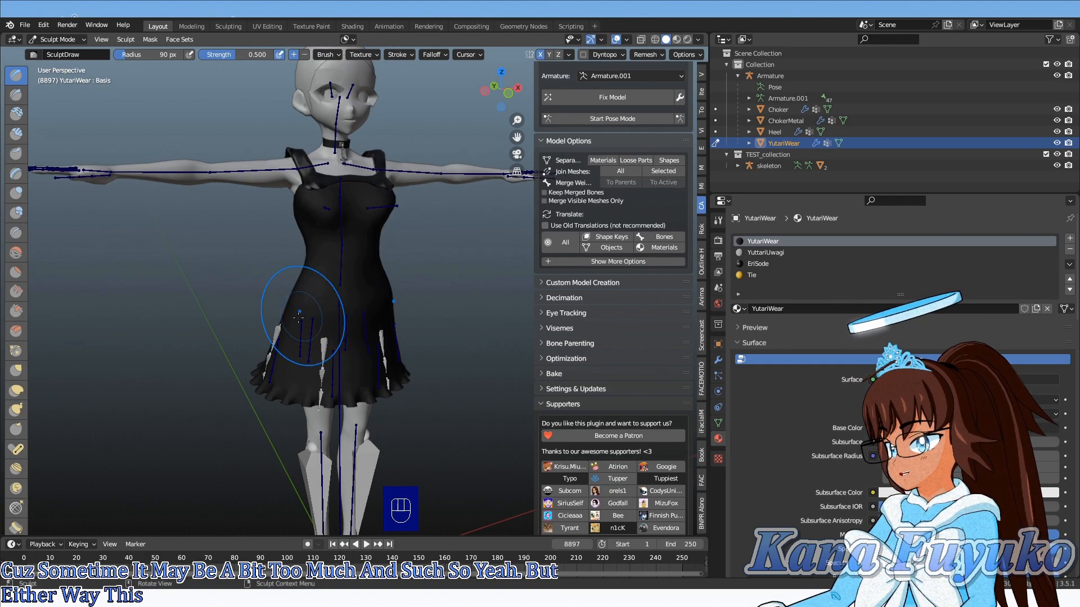
{"action": "middle_click_drag", "start_coordinate": [317, 318], "coordinate": [380, 322]}
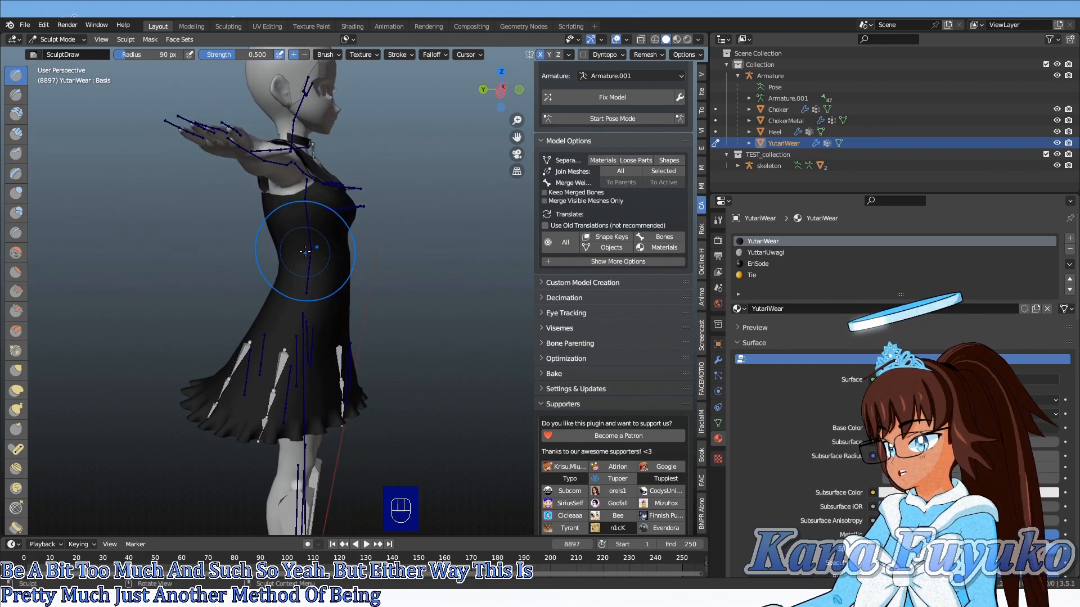
{"action": "mouse_move", "coordinate": [344, 273]}
{"action": "middle_mouse_down"}
{"action": "mouse_move", "coordinate": [277, 273]}
{"action": "mouse_move", "coordinate": [440, 352]}
{"action": "mouse_move", "coordinate": [97, 243]}
{"action": "middle_mouse_up"}
{"action": "scroll", "coordinate": [284, 266], "scroll_direction": "up", "scroll_amount": 2}
{"action": "scroll", "coordinate": [280, 267], "scroll_direction": "down", "scroll_amount": 4}
{"action": "middle_click_drag", "start_coordinate": [273, 270], "coordinate": [401, 300]}
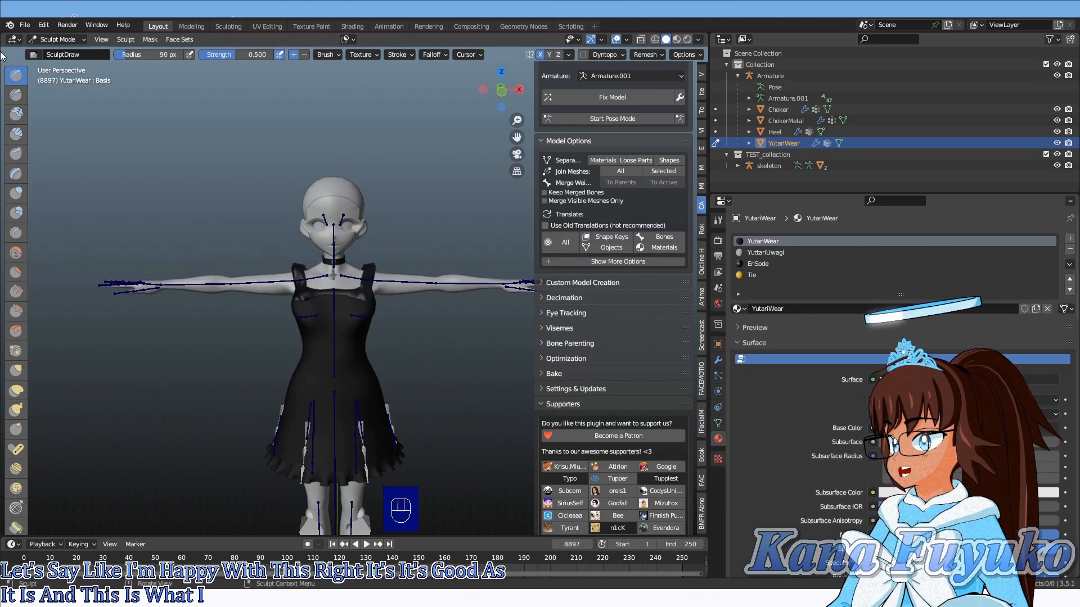
{"action": "left_click", "coordinate": [58, 39]}
{"action": "left_click", "coordinate": [53, 49]}
- Open the choker in Edit Mode and select its rear vertices in the left orthographic wireframe view
{"action": "scroll", "coordinate": [204, 216], "scroll_direction": "up", "scroll_amount": 3}
{"action": "middle_click_drag", "start_coordinate": [203, 216], "coordinate": [301, 247]}
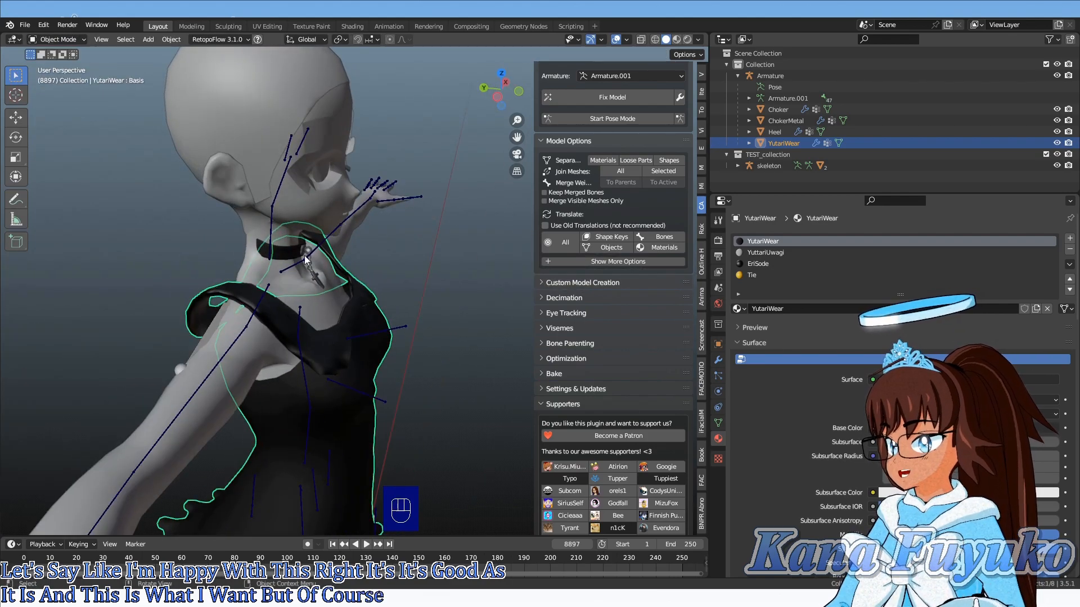
{"action": "left_click", "coordinate": [289, 249]}
{"action": "middle_click_drag", "start_coordinate": [250, 295], "coordinate": [305, 335], "text": "shift"}
{"action": "scroll", "coordinate": [275, 281], "scroll_direction": "up", "scroll_amount": 5}
{"action": "key", "text": "Tab"}
{"action": "middle_click_drag", "start_coordinate": [275, 285], "coordinate": [304, 263]}
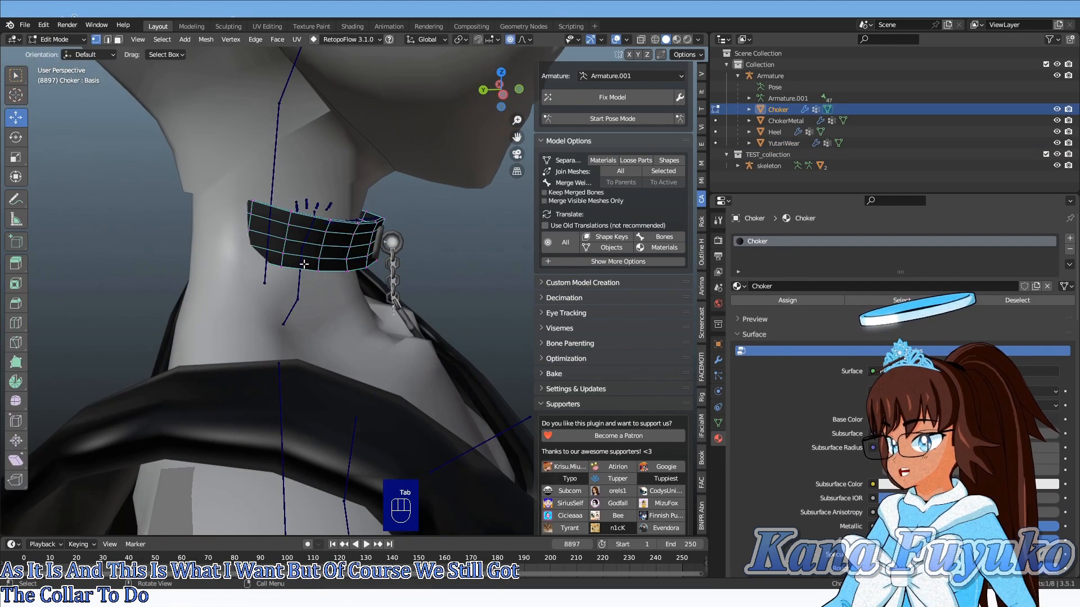
{"action": "left_click", "coordinate": [140, 218]}
{"action": "key", "text": "ctrl+KP_3"}
{"action": "scroll", "coordinate": [236, 236], "scroll_direction": "up", "scroll_amount": 4}
{"action": "left_click_drag", "start_coordinate": [168, 183], "coordinate": [355, 348]}
- Move the choker's rear vertices about 0.016 m along Y with a proportional size of 0.02941 m and restore solid shading
{"action": "key", "text": "g"}
{"action": "key", "text": "y"}
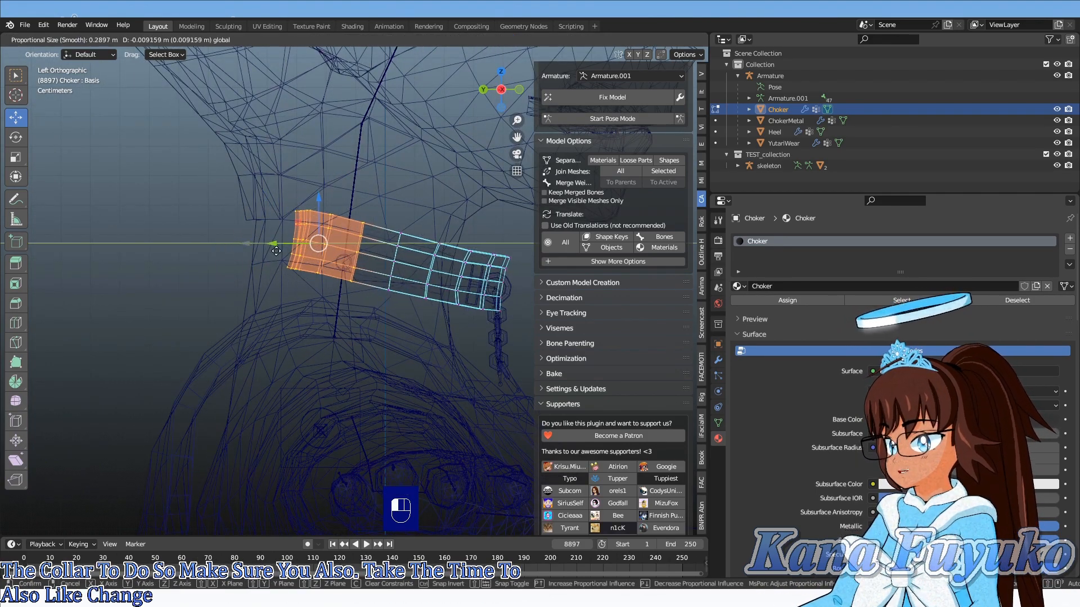
{"action": "scroll", "coordinate": [236, 236], "scroll_direction": "up", "scroll_amount": 20}
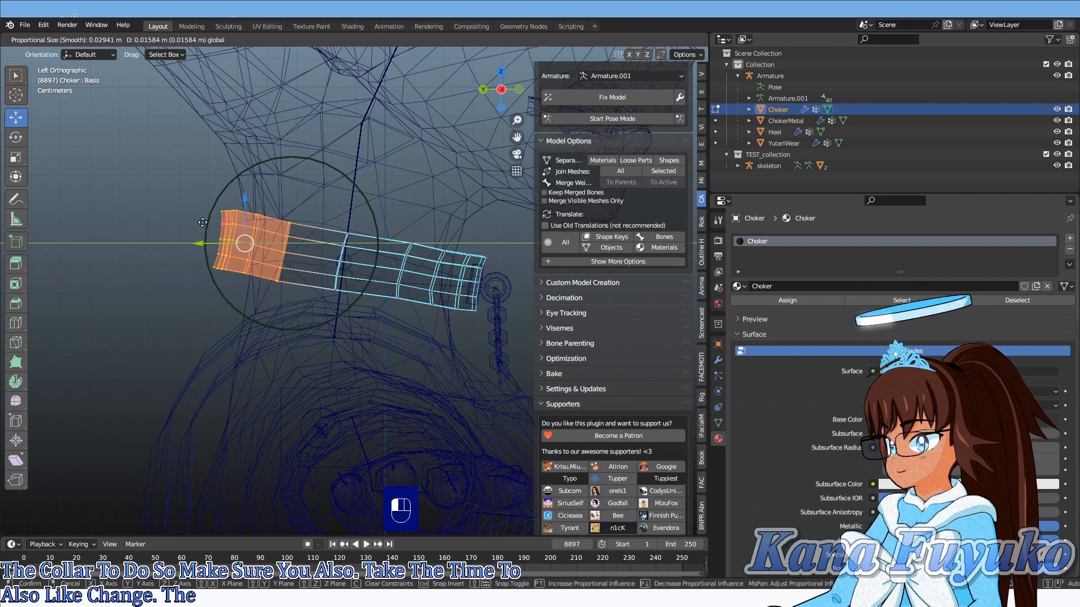
{"action": "left_click_drag", "start_coordinate": [204, 231], "coordinate": [204, 230]}
{"action": "key", "text": "z"}
{"action": "left_click", "coordinate": [285, 242]}
- Scale the choker's rear section along X to fit around the neck
{"action": "middle_click_drag", "start_coordinate": [298, 258], "coordinate": [264, 303]}
{"action": "key", "text": "s"}
{"action": "key", "text": "x"}
{"action": "left_click", "coordinate": [442, 358]}
{"action": "key", "text": "Tab"}
{"action": "key", "text": "Tab"}
{"action": "scroll", "coordinate": [266, 271], "scroll_direction": "up", "scroll_amount": 2}
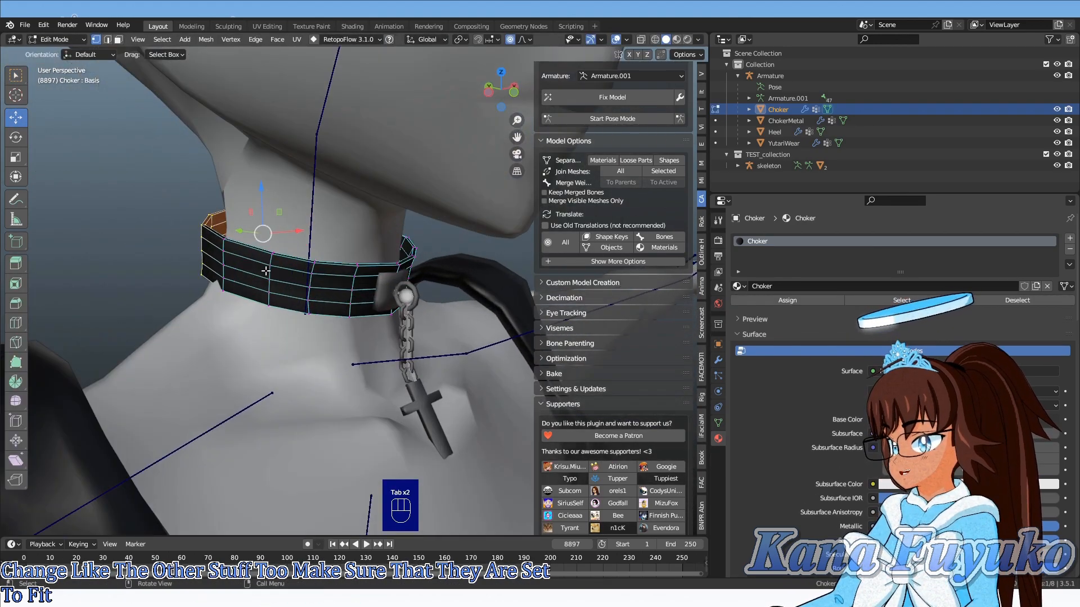
- Refine the choker's rear width along X and return the choker to Object Mode
{"action": "scroll", "coordinate": [266, 271], "scroll_direction": "up", "scroll_amount": 1}
{"action": "key", "text": "s"}
{"action": "key", "text": "x"}
{"action": "left_click", "coordinate": [271, 275]}
{"action": "key", "text": "Tab"}
{"action": "scroll", "coordinate": [376, 311], "scroll_direction": "down", "scroll_amount": 2}
{"action": "middle_click_drag", "start_coordinate": [349, 289], "coordinate": [254, 286]}
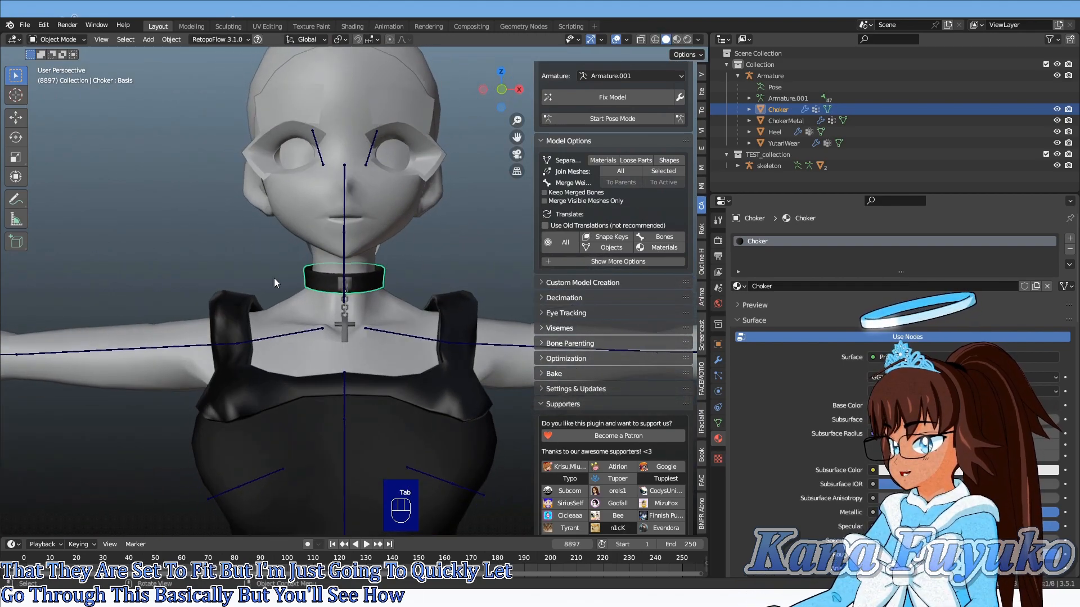
- Select the outfit's armature and switch it to Pose Mode, close to the choker's chain
{"action": "scroll", "coordinate": [463, 225], "scroll_direction": "down", "scroll_amount": 3}
{"action": "scroll", "coordinate": [373, 278], "scroll_direction": "up", "scroll_amount": 4}
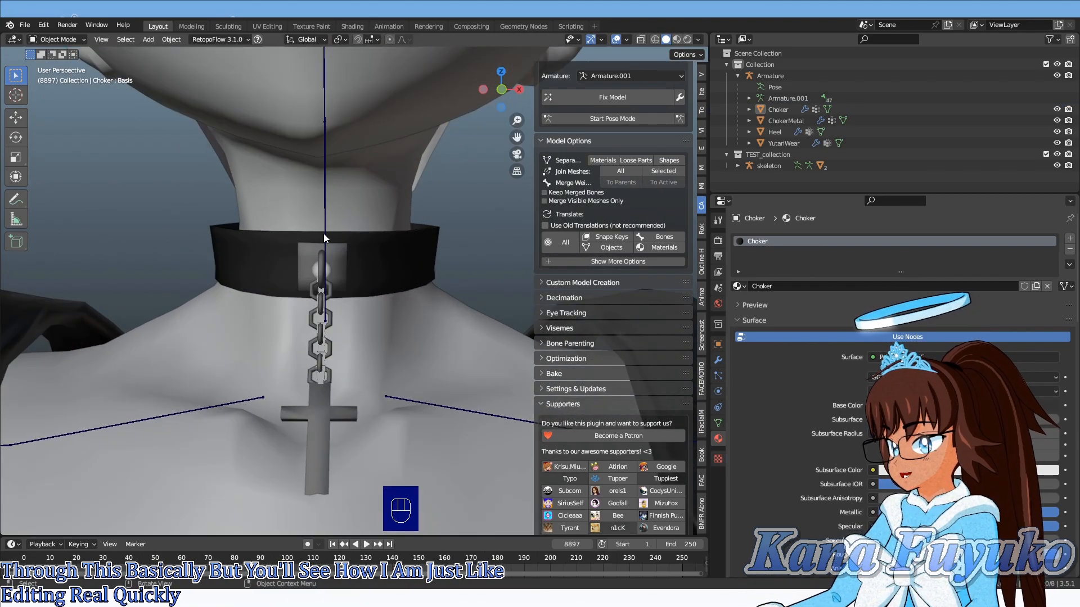
{"action": "left_click", "coordinate": [769, 165]}
{"action": "left_click", "coordinate": [769, 75]}
{"action": "middle_click_drag", "start_coordinate": [427, 292], "coordinate": [113, 45]}
{"action": "left_click", "coordinate": [74, 76]}
{"action": "scroll", "coordinate": [332, 232], "scroll_direction": "up", "scroll_amount": 2}
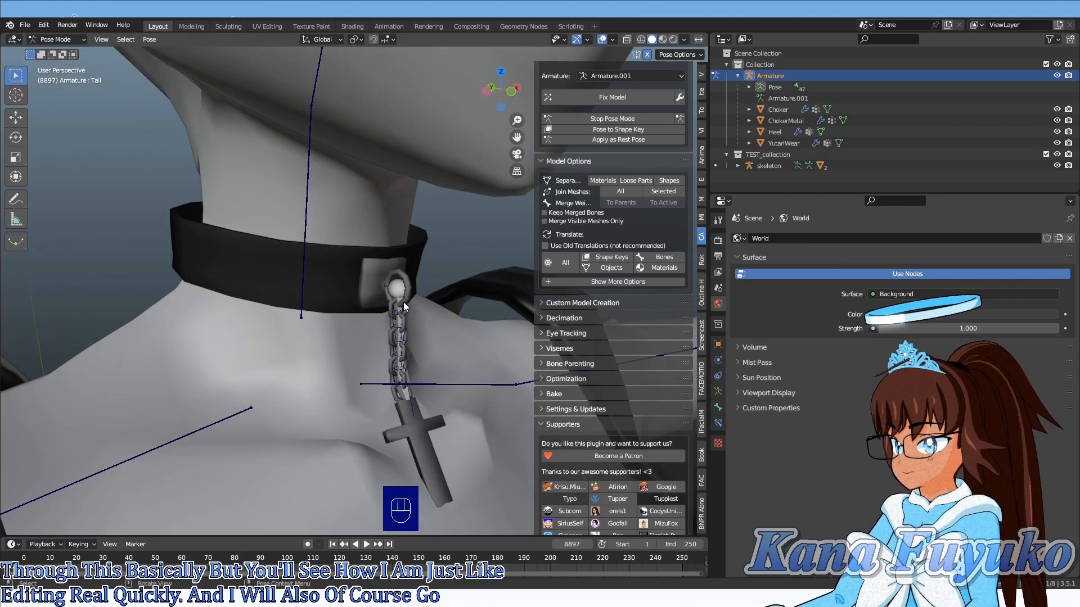
- Rotate the choker's chain bone -30° about the X axis to lift the chain off the neck
{"action": "key", "text": "r"}
{"action": "left_click", "coordinate": [499, 315]}
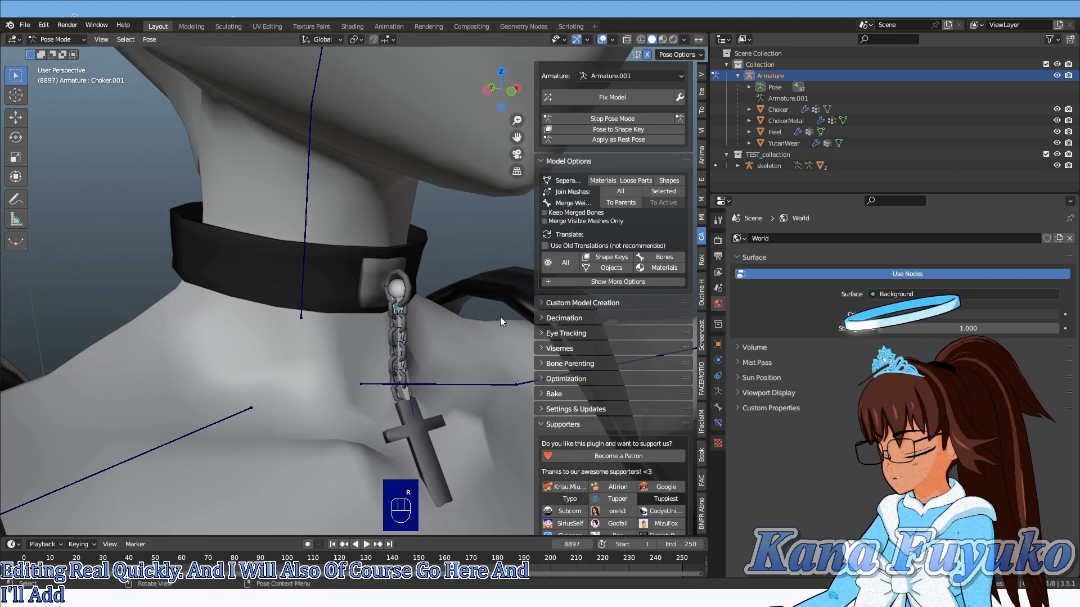
{"action": "key", "text": "r"}
{"action": "key", "text": "x"}
{"action": "left_click", "coordinate": [356, 318]}
{"action": "middle_click_drag", "start_coordinate": [356, 318], "coordinate": [404, 305]}
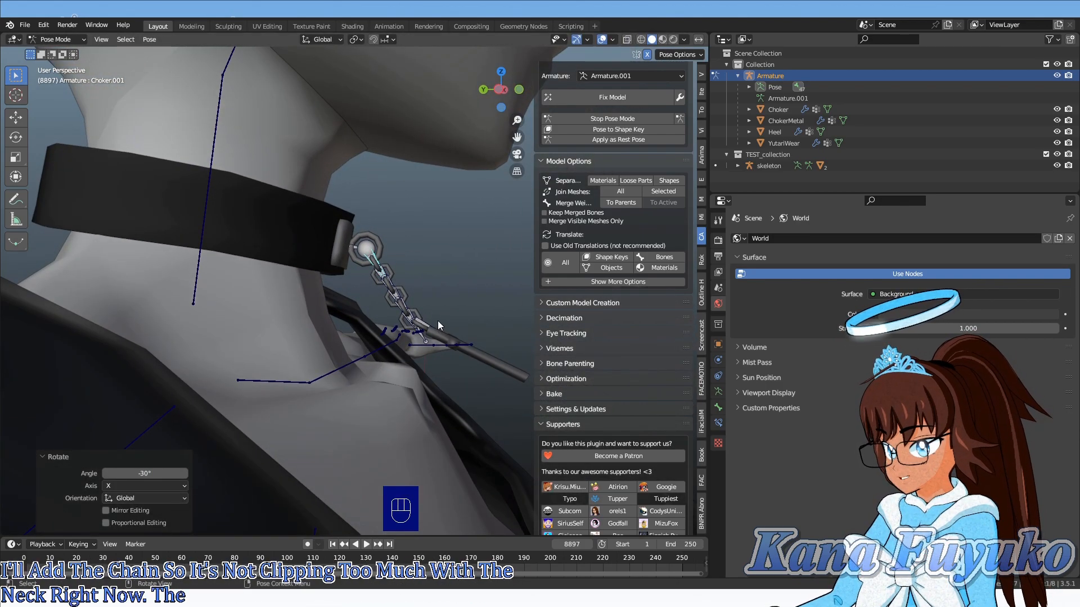
- Select all the armature's bones and apply the current pose as the rest pose
{"action": "scroll", "coordinate": [309, 228], "scroll_direction": "down", "scroll_amount": 4}
{"action": "key", "text": "a"}
{"action": "left_click", "coordinate": [612, 140]}
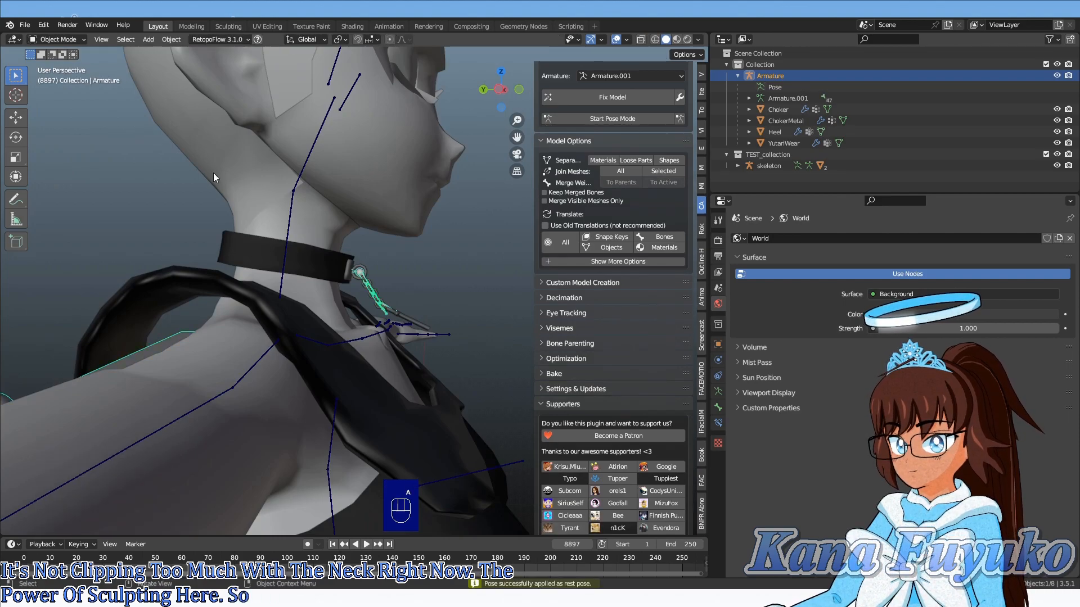
{"action": "left_click", "coordinate": [78, 54]}
- Open the heel shoes in Edit Mode and show them in wireframe from the left orthographic view
{"action": "scroll", "coordinate": [252, 258], "scroll_direction": "down", "scroll_amount": 9}
{"action": "middle_click_drag", "start_coordinate": [338, 478], "coordinate": [399, 427], "text": "shift"}
{"action": "scroll", "coordinate": [399, 426], "scroll_direction": "up", "scroll_amount": 3}
{"action": "middle_click_drag", "start_coordinate": [411, 376], "coordinate": [353, 394]}
{"action": "left_click", "coordinate": [349, 397]}
{"action": "key", "text": "Tab"}
{"action": "scroll", "coordinate": [407, 345], "scroll_direction": "up", "scroll_amount": 4}
{"action": "left_click", "coordinate": [264, 349]}
{"action": "key", "text": "ctrl+KP_3"}
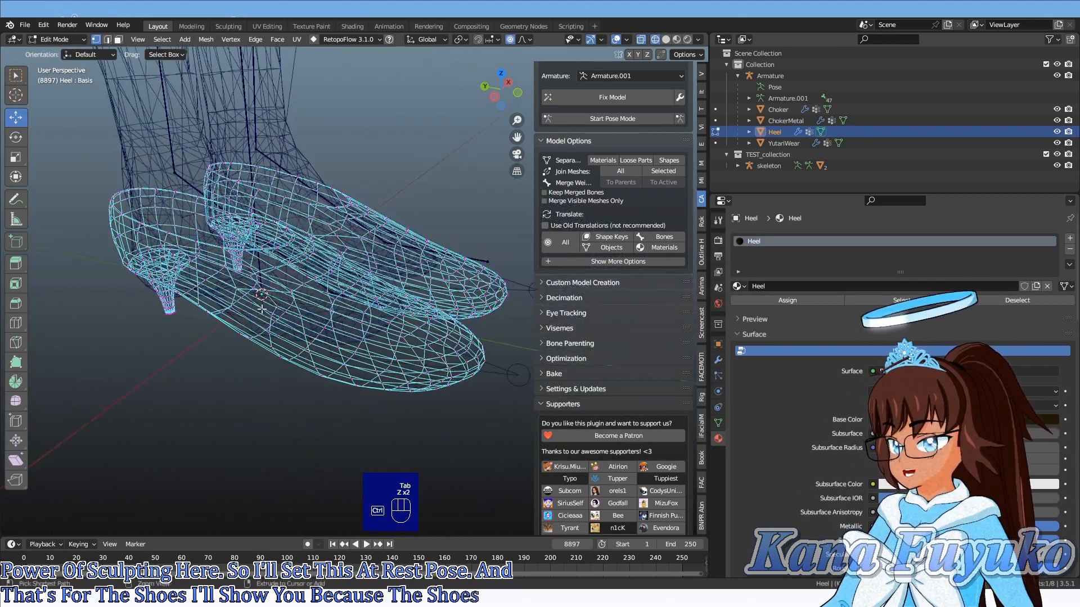
{"action": "scroll", "coordinate": [262, 309], "scroll_direction": "up", "scroll_amount": 4}
{"action": "middle_click_drag", "start_coordinate": [474, 143], "coordinate": [292, 314], "text": "shift"}
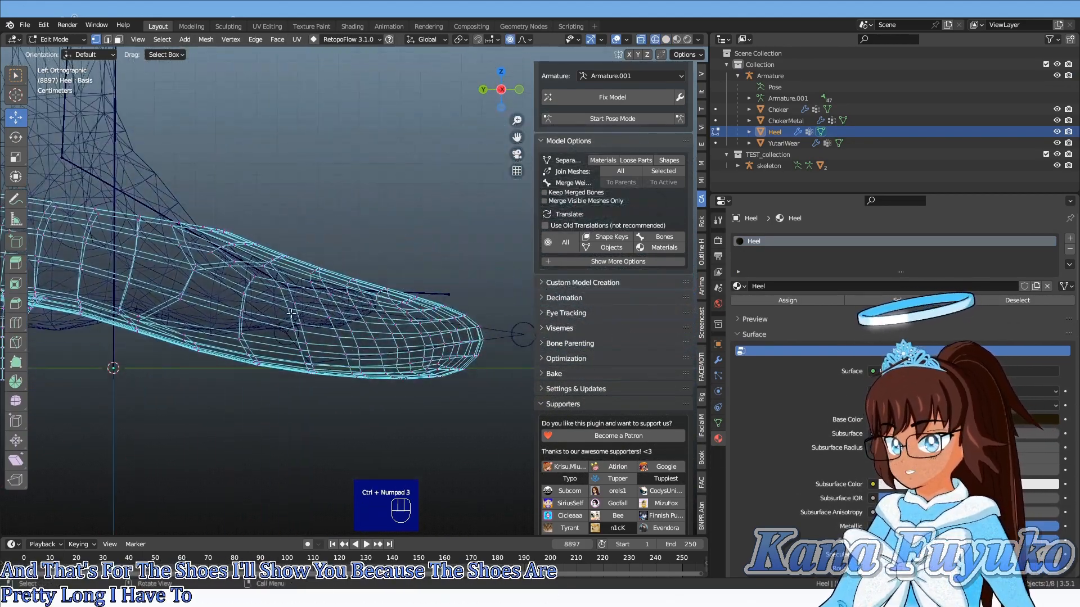
- Select the shoes' toe vertices and move them 0.046987 m along Y and 0.011541 m along Z with a proportional size of 0.135
{"action": "left_click_drag", "start_coordinate": [353, 245], "coordinate": [564, 402]}
{"action": "key", "text": "c"}
{"action": "middle_click_drag", "start_coordinate": [323, 350], "coordinate": [324, 379]}
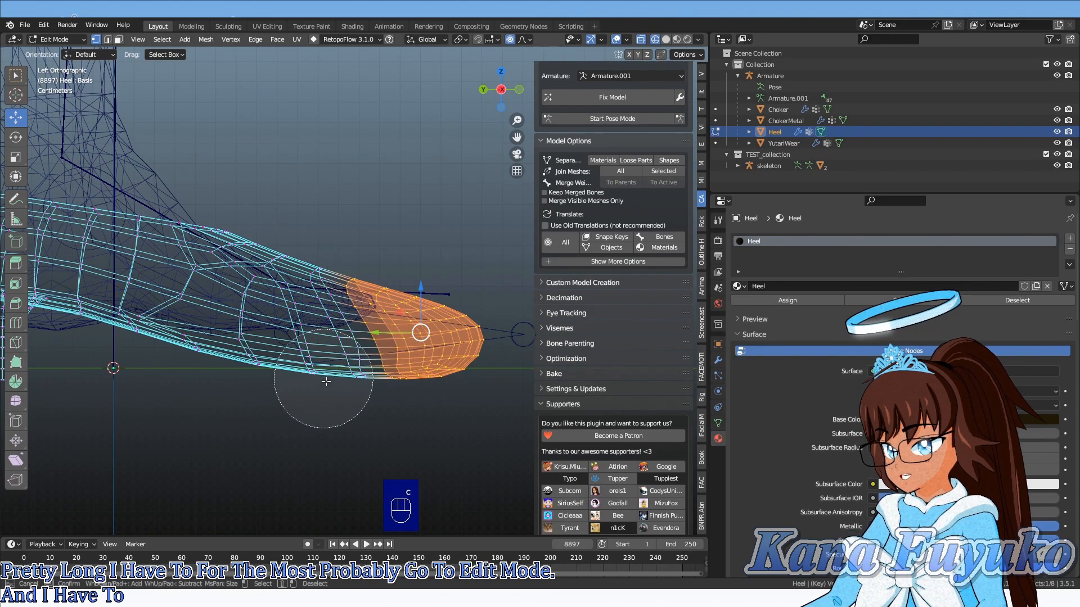
{"action": "right_click", "coordinate": [326, 378]}
{"action": "key", "text": "g"}
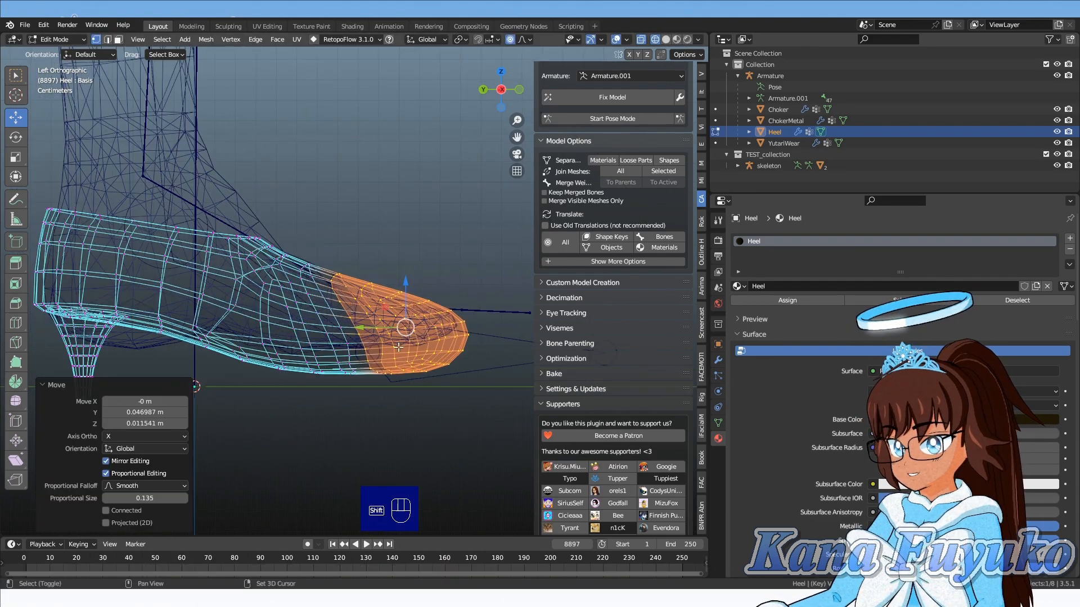
- Raise the shoes' toe vertices slightly, about 0.005 m, with proportional editing
{"action": "middle_click_drag", "start_coordinate": [398, 347], "coordinate": [389, 335], "text": "shift"}
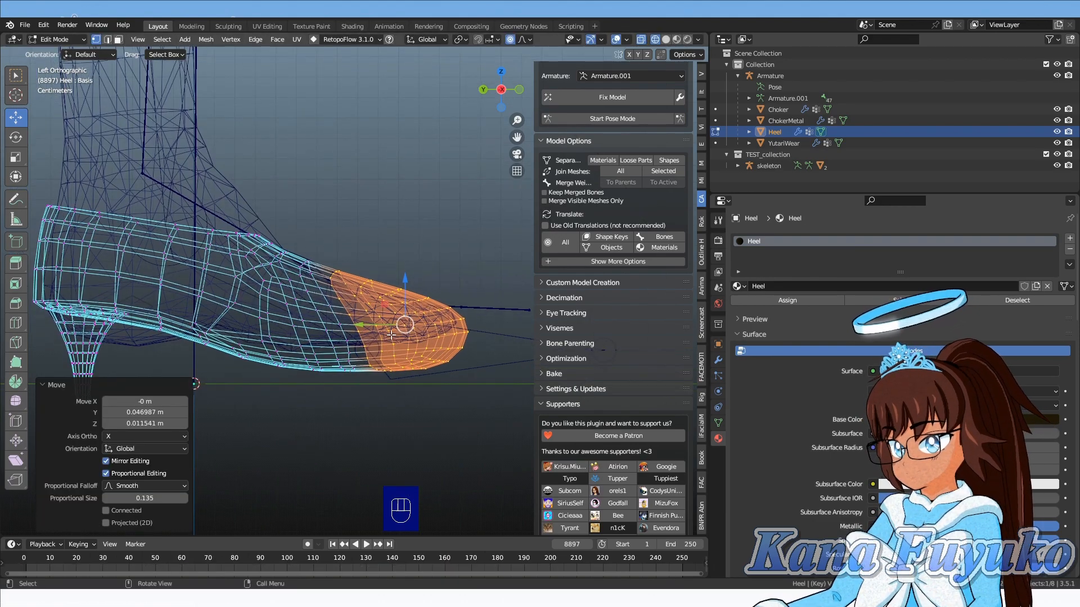
{"action": "key", "text": "g"}
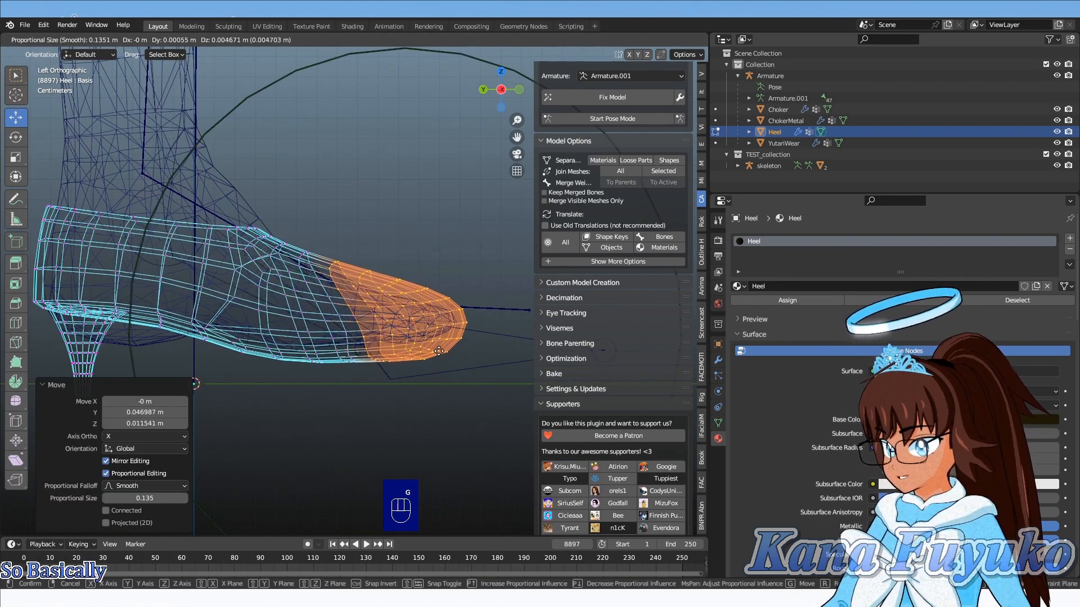
{"action": "left_click", "coordinate": [233, 329]}
- Select the shoes' rear and heel vertices and raise them 0.005725 m along Z with a proportional size of 0.135
{"action": "middle_click_drag", "start_coordinate": [233, 329], "coordinate": [362, 324], "text": "shift"}
{"action": "scroll", "coordinate": [181, 230], "scroll_direction": "up", "scroll_amount": 1}
{"action": "left_click_drag", "start_coordinate": [114, 154], "coordinate": [260, 440]}
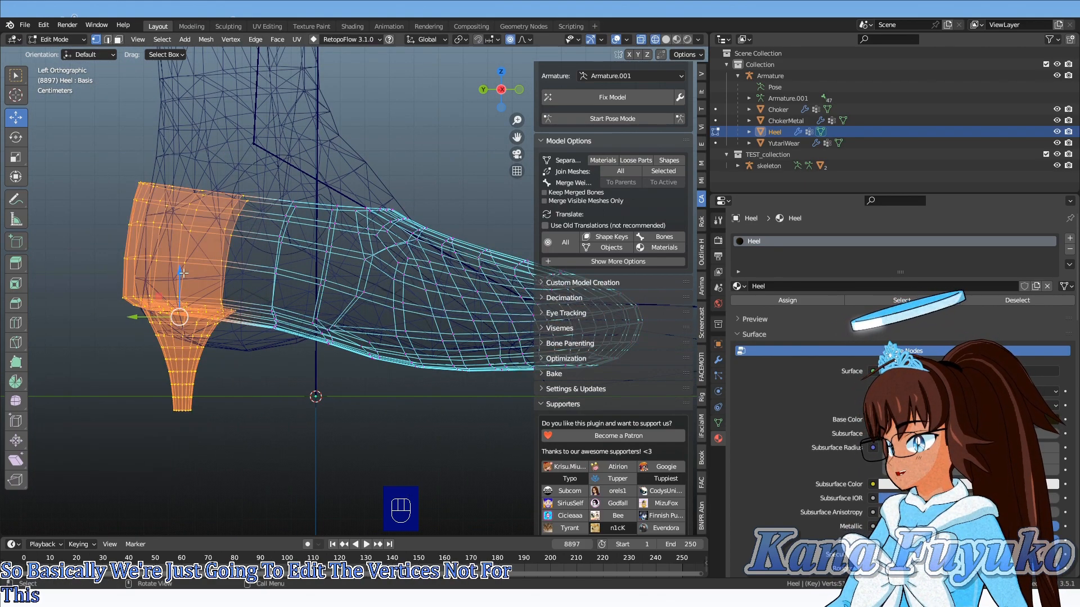
{"action": "left_click_drag", "start_coordinate": [180, 269], "coordinate": [180, 254]}
{"action": "key", "text": "n"}
{"action": "scroll", "coordinate": [286, 193], "scroll_direction": "up", "scroll_amount": 4}
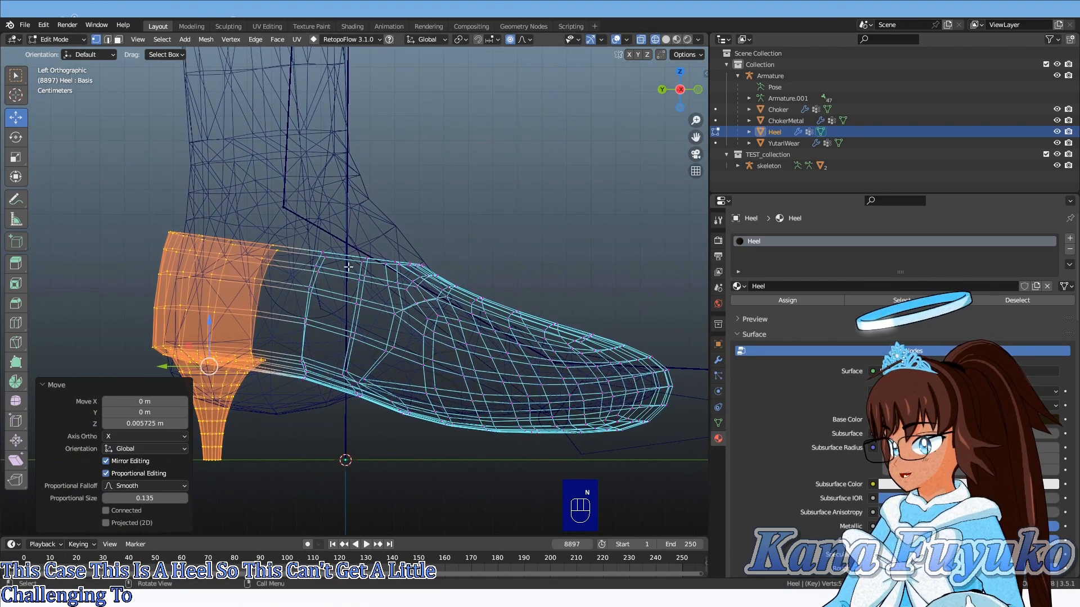
- Nudge the vertices midway along the shoe opening and at its instep edge by about 0.002 m each with proportional editing
{"action": "left_click_drag", "start_coordinate": [336, 241], "coordinate": [335, 236]}
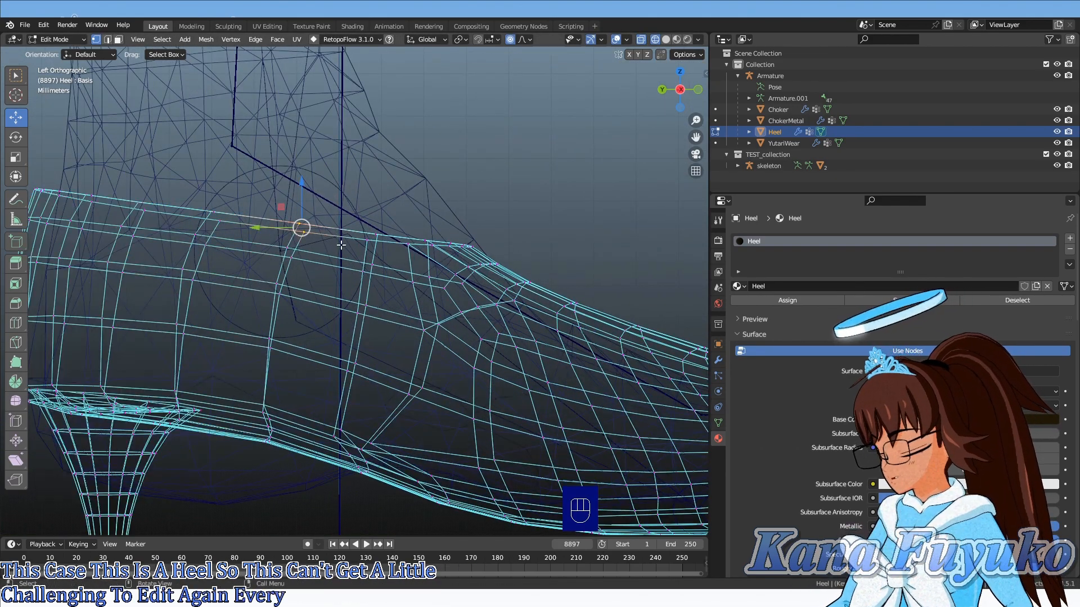
{"action": "key", "text": "g"}
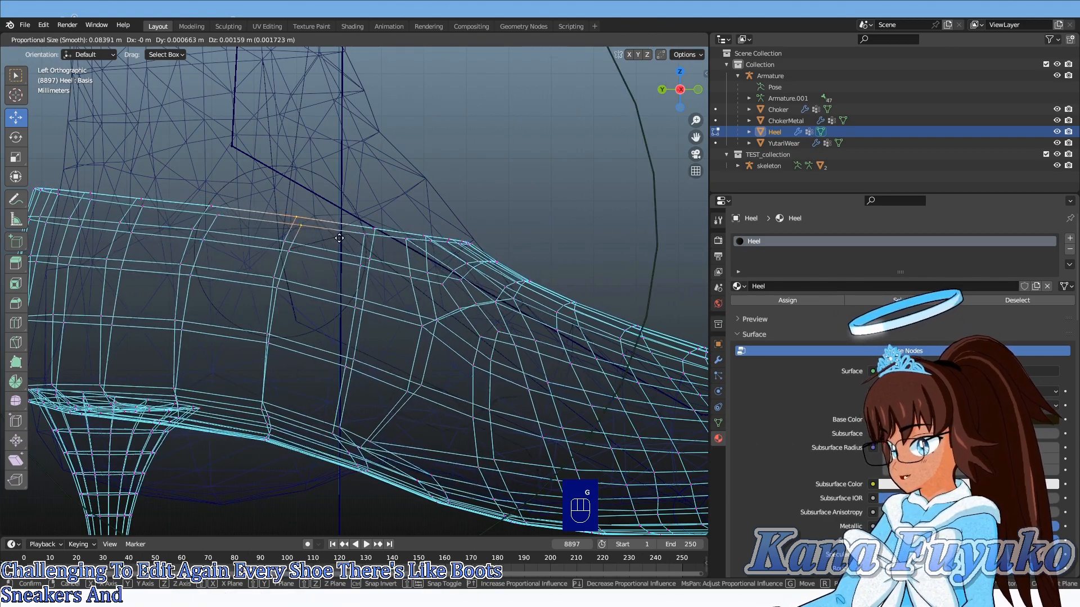
{"action": "left_click", "coordinate": [344, 240]}
{"action": "left_click_drag", "start_coordinate": [483, 254], "coordinate": [485, 256]}
{"action": "key", "text": "g"}
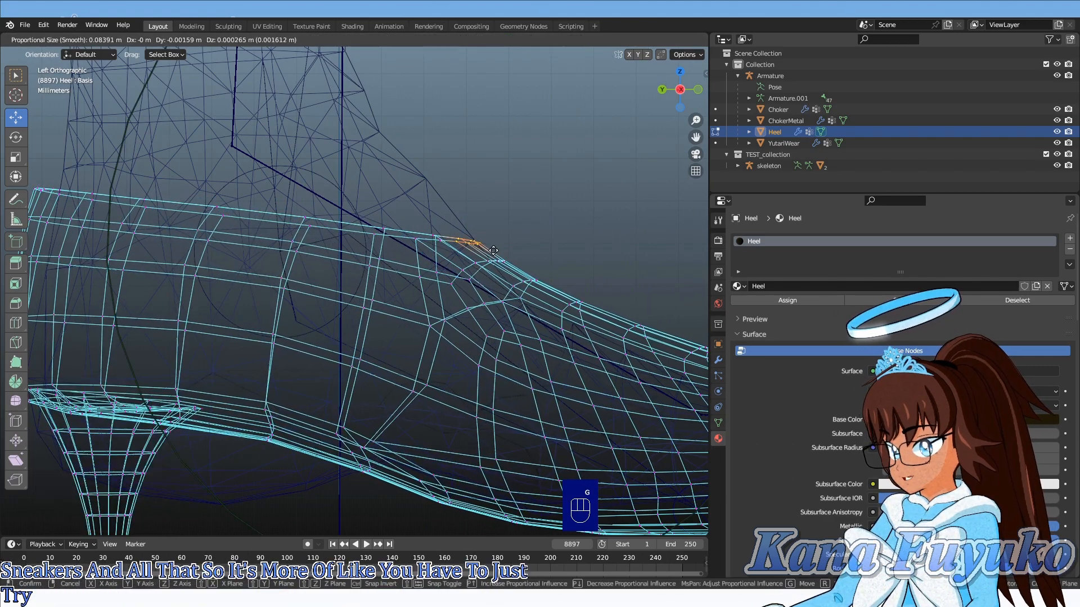
{"action": "left_click", "coordinate": [493, 253]}
{"action": "scroll", "coordinate": [324, 283], "scroll_direction": "down", "scroll_amount": 4}
- Leave the shoes' editing, open the Body mesh in Edit Mode and show it in wireframe from the left orthographic view
{"action": "key", "text": "Tab"}
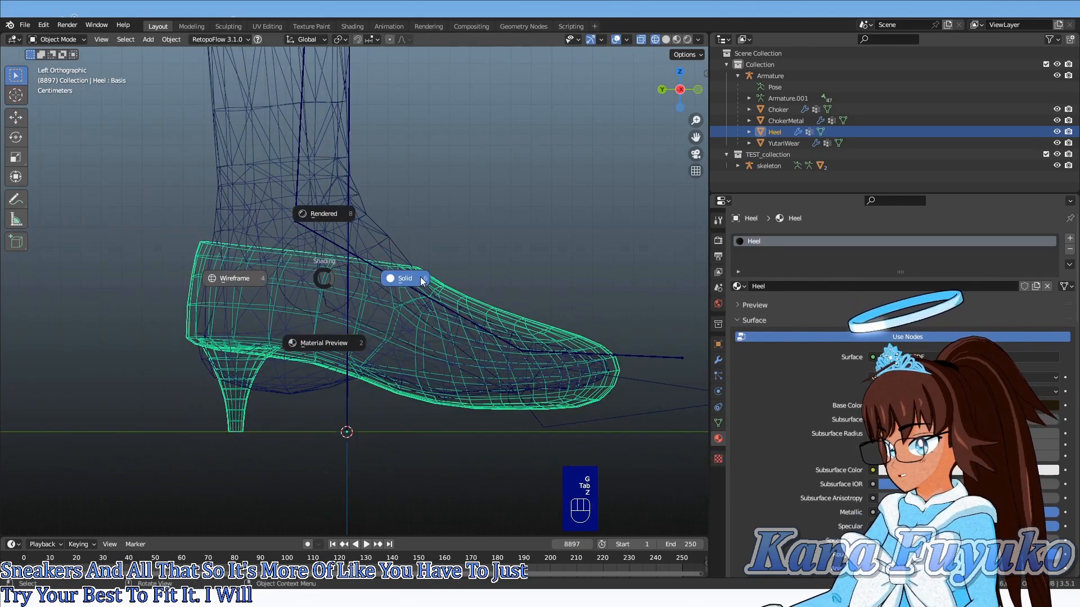
{"action": "left_click", "coordinate": [423, 281]}
{"action": "mouse_move", "coordinate": [348, 235]}
{"action": "middle_mouse_down"}
{"action": "mouse_move", "coordinate": [349, 298]}
{"action": "mouse_move", "coordinate": [278, 301]}
{"action": "mouse_move", "coordinate": [322, 284]}
{"action": "middle_mouse_up"}
{"action": "left_click", "coordinate": [277, 234]}
{"action": "key", "text": "Tab"}
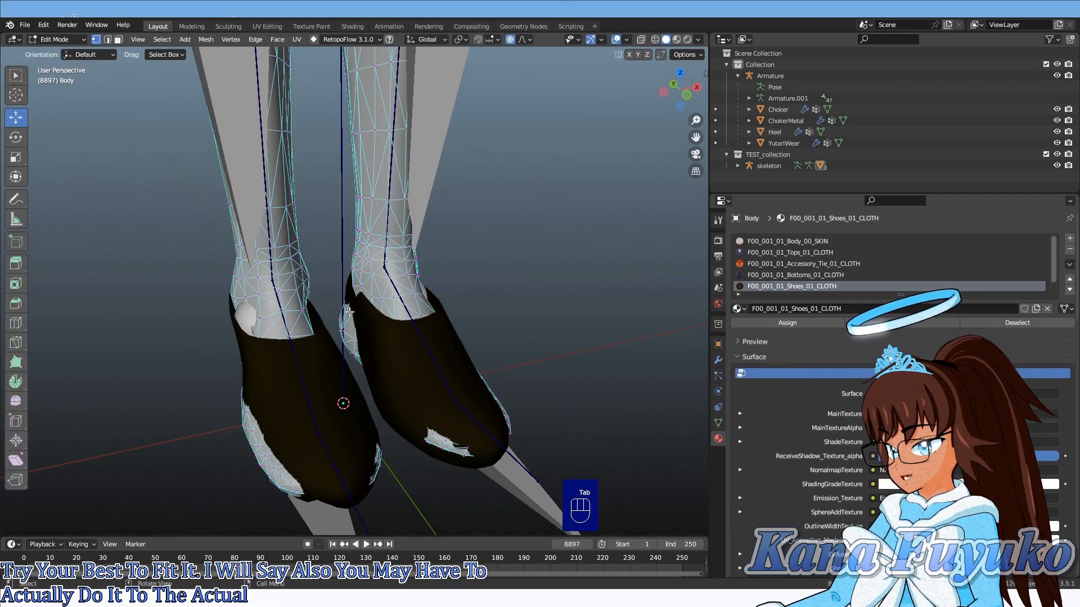
{"action": "key", "text": "ctrl+KP_3"}
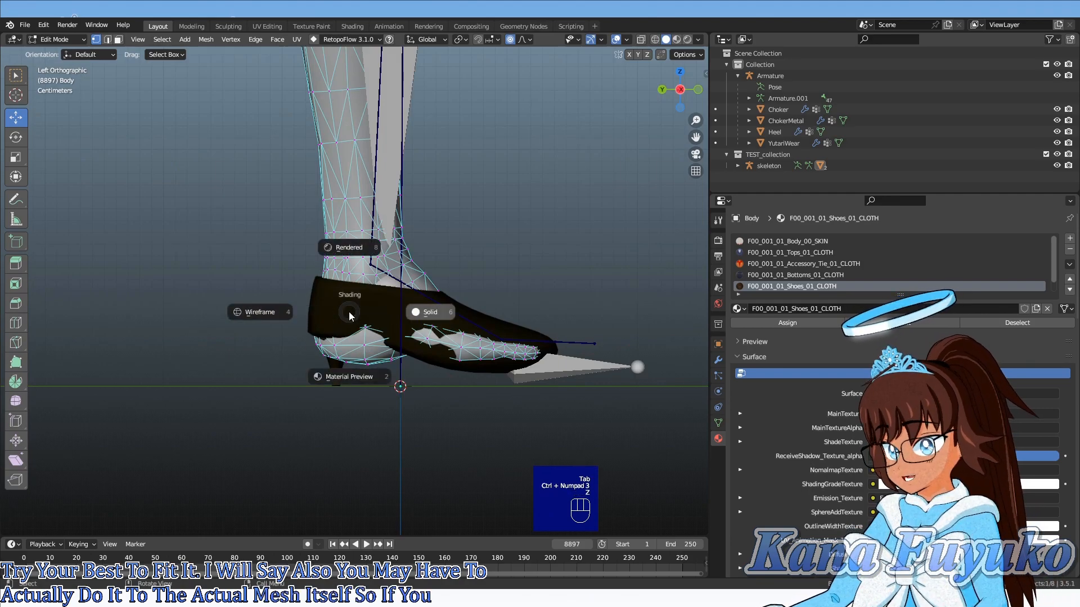
{"action": "left_click", "coordinate": [265, 326]}
- Raise the Body's rear sole vertices and lower its arch vertices 0.012022 m along Z with a proportional size of 0.069
{"action": "scroll", "coordinate": [266, 326], "scroll_direction": "up", "scroll_amount": 3}
{"action": "left_click_drag", "start_coordinate": [262, 340], "coordinate": [426, 455]}
{"action": "middle_click_drag", "start_coordinate": [315, 340], "coordinate": [294, 325], "text": "shift"}
{"action": "left_click_drag", "start_coordinate": [320, 324], "coordinate": [320, 277]}
{"action": "scroll", "coordinate": [444, 332], "scroll_direction": "up", "scroll_amount": 2}
{"action": "left_click", "coordinate": [470, 352]}
{"action": "left_click_drag", "start_coordinate": [471, 316], "coordinate": [471, 353]}
{"action": "scroll", "coordinate": [360, 336], "scroll_direction": "down", "scroll_amount": 3}
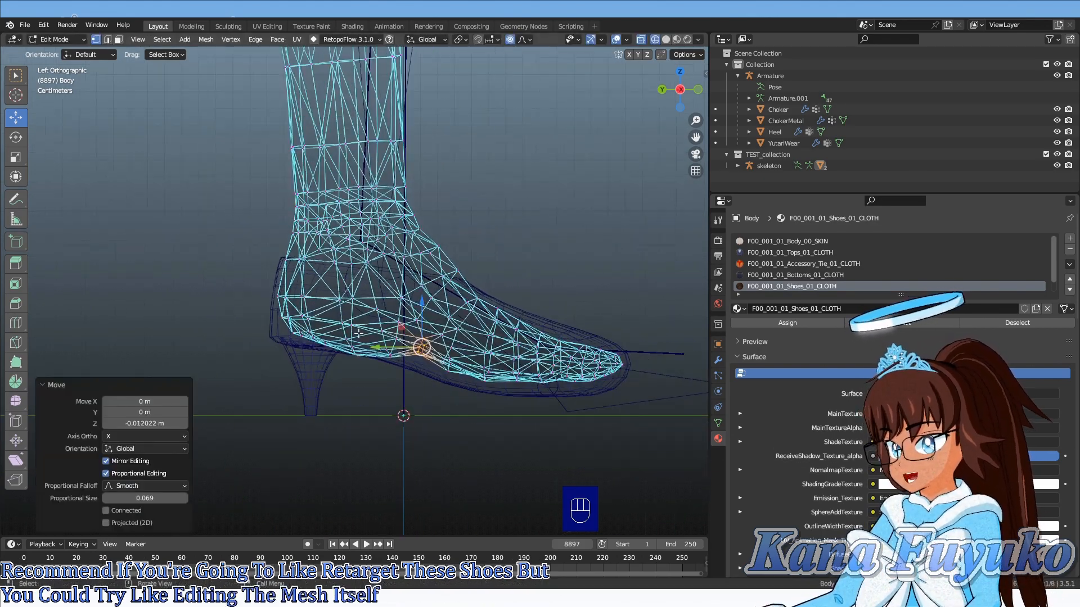
- Raise the Body's sole vertices just ahead of the heel 0.006106 m along Z and return to solid shading
{"action": "scroll", "coordinate": [329, 345], "scroll_direction": "up", "scroll_amount": 2}
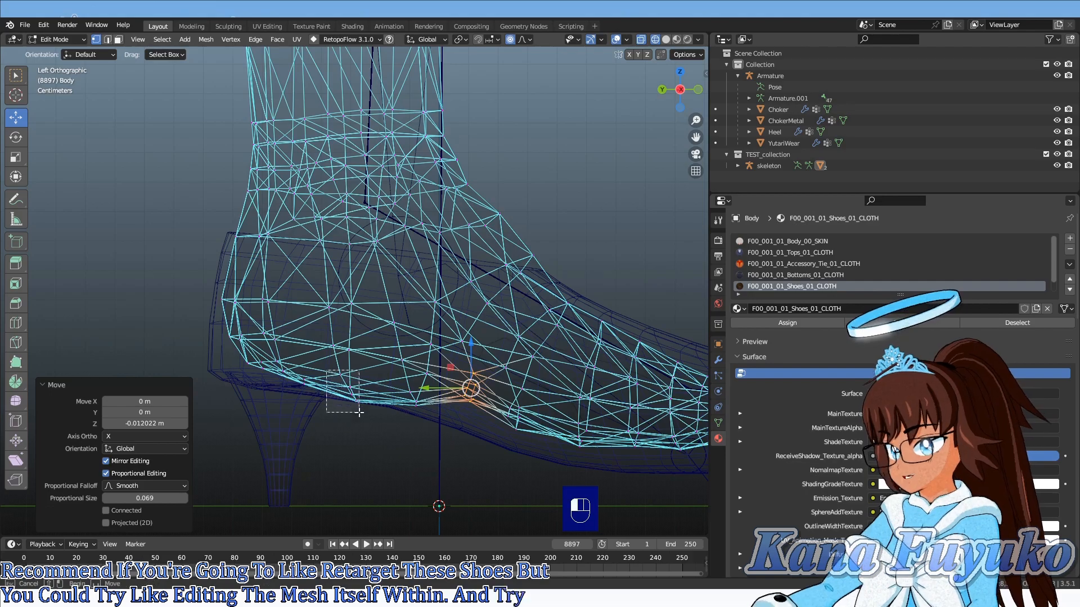
{"action": "left_click_drag", "start_coordinate": [356, 409], "coordinate": [370, 426]}
{"action": "left_click_drag", "start_coordinate": [353, 342], "coordinate": [355, 324]}
{"action": "key", "text": "z"}
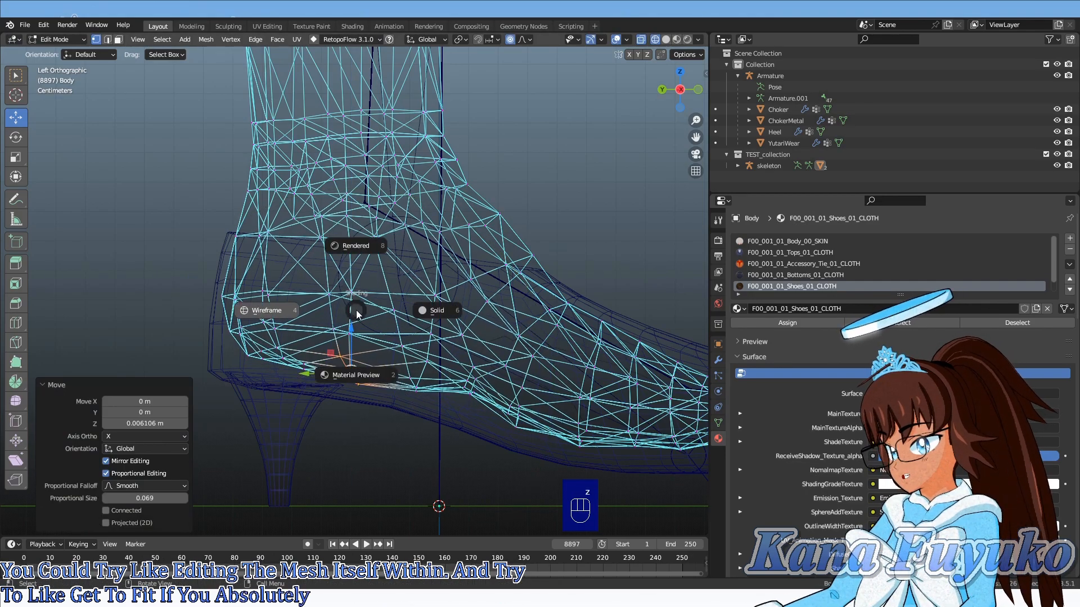
{"action": "left_click", "coordinate": [422, 305]}
- Open the heel shoes in Edit Mode and adjust their side vertices where the foot pokes through, then return to Object Mode
{"action": "scroll", "coordinate": [296, 322], "scroll_direction": "down", "scroll_amount": 5}
{"action": "mouse_move", "coordinate": [417, 289]}
{"action": "middle_mouse_down"}
{"action": "mouse_move", "coordinate": [244, 330]}
{"action": "mouse_move", "coordinate": [302, 331]}
{"action": "mouse_move", "coordinate": [344, 351]}
{"action": "mouse_move", "coordinate": [332, 368]}
{"action": "middle_mouse_up"}
{"action": "key", "text": "Tab"}
{"action": "left_click", "coordinate": [307, 414]}
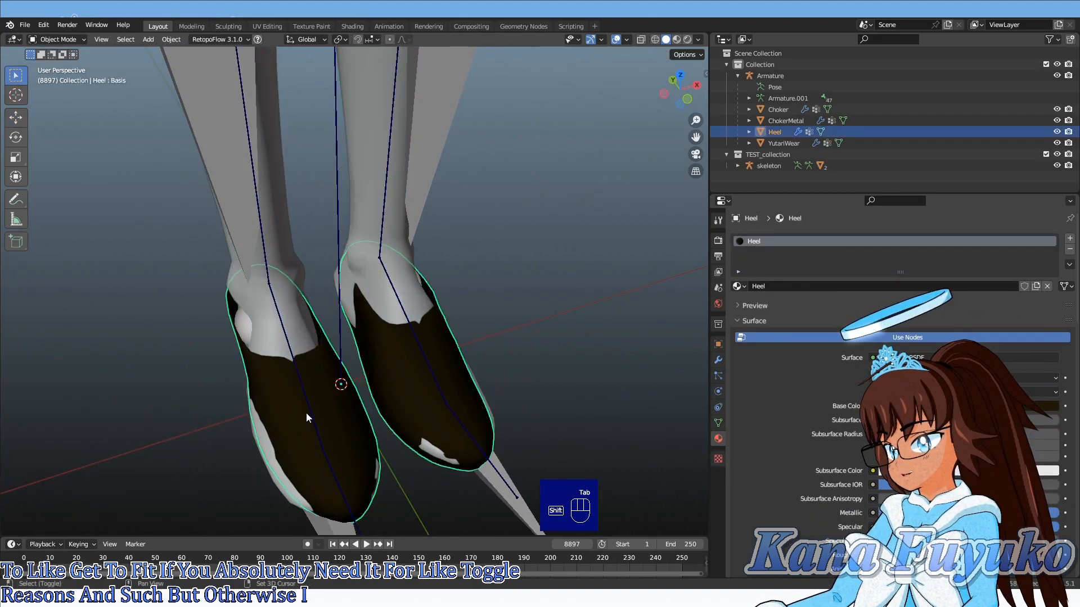
{"action": "key", "text": "Tab"}
{"action": "middle_click_drag", "start_coordinate": [306, 417], "coordinate": [411, 280]}
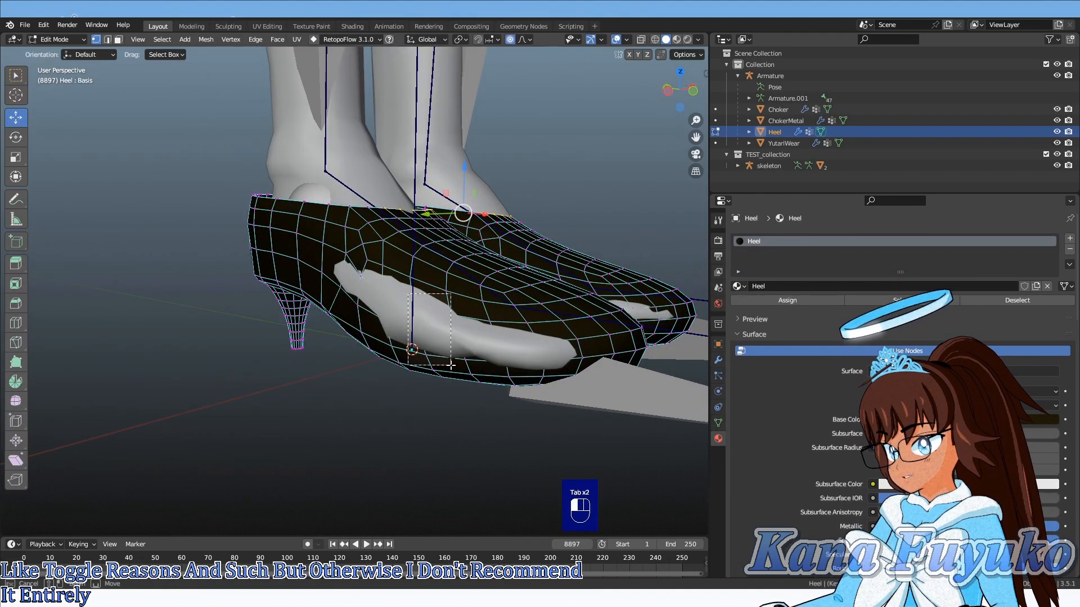
{"action": "middle_click_drag", "start_coordinate": [524, 129], "coordinate": [291, 368]}
{"action": "mouse_move", "coordinate": [356, 353]}
{"action": "left_mouse_down"}
{"action": "mouse_move", "coordinate": [345, 356]}
{"action": "mouse_move", "coordinate": [355, 375]}
{"action": "left_mouse_up"}
{"action": "left_click", "coordinate": [329, 388]}
{"action": "scroll", "coordinate": [354, 378], "scroll_direction": "down", "scroll_amount": 3}
{"action": "key", "text": "Tab"}
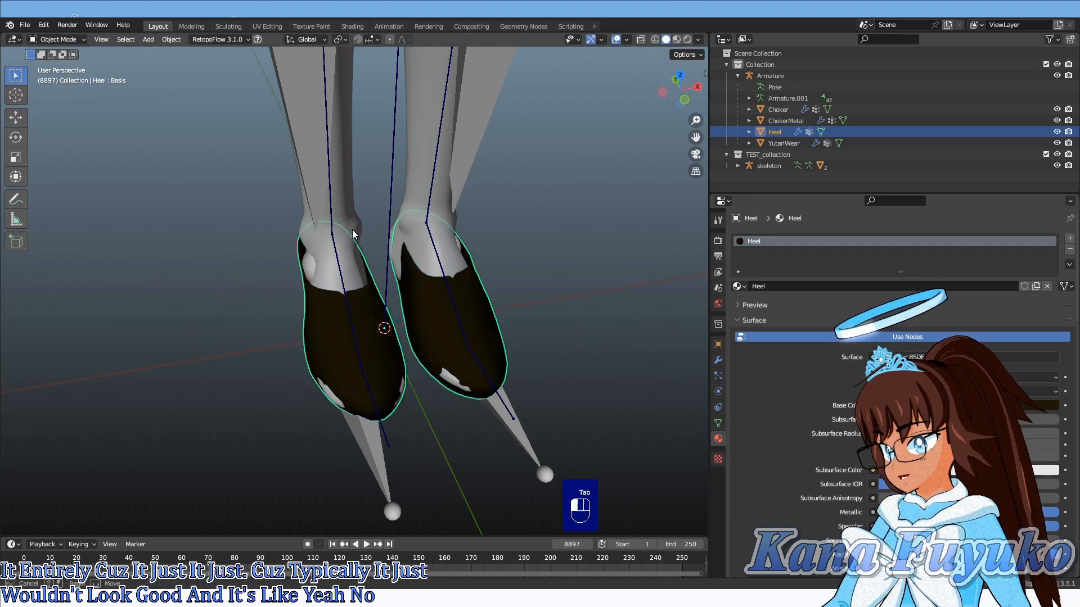
- Open only the Body mesh in Edit Mode, shown in wireframe from the left orthographic view
{"action": "left_click_drag", "start_coordinate": [352, 234], "coordinate": [354, 235]}
{"action": "middle_click_drag", "start_coordinate": [354, 235], "coordinate": [453, 214]}
{"action": "key", "text": "Tab"}
{"action": "key", "text": "z"}
{"action": "left_click", "coordinate": [292, 216]}
{"action": "key", "text": "ctrl+KP_3"}
{"action": "scroll", "coordinate": [373, 239], "scroll_direction": "up", "scroll_amount": 4}
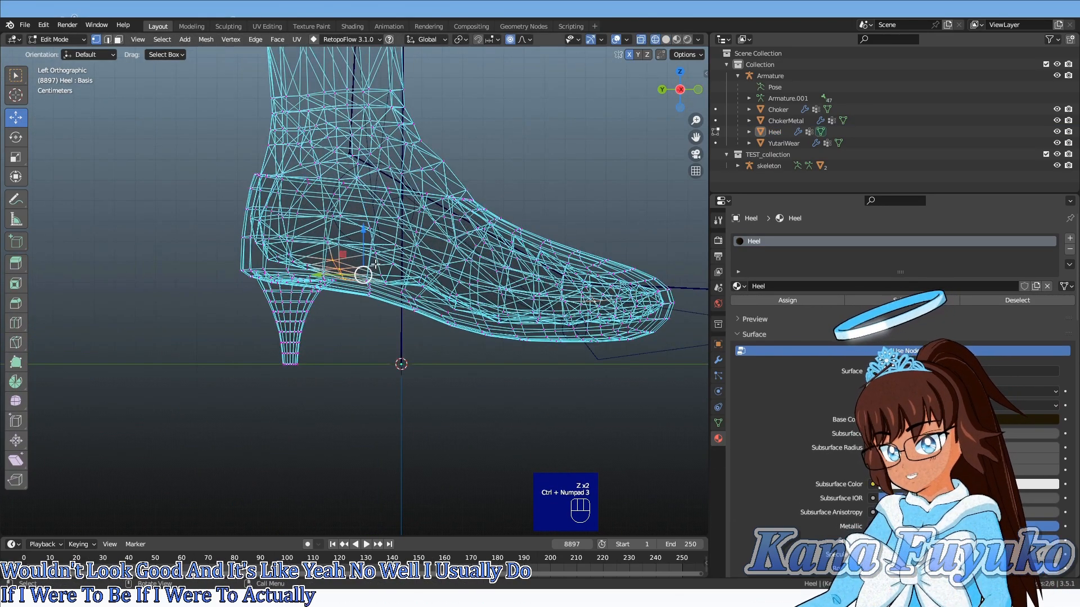
{"action": "key", "text": "Tab"}
{"action": "key", "text": "Tab"}
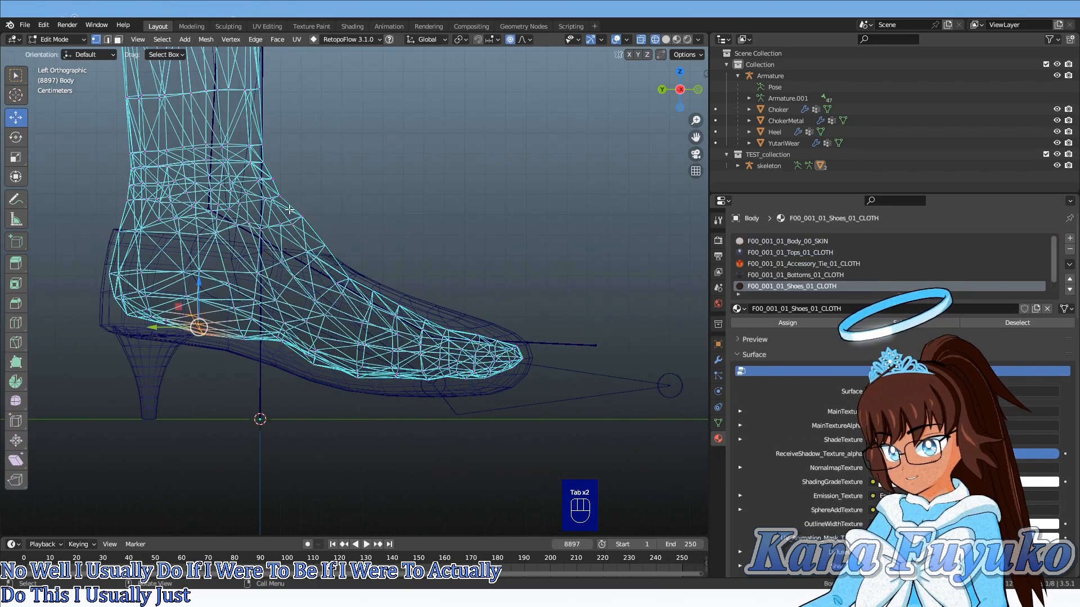
- Select the Body's toe and sole vertices hidden inside the shoes and delete them
{"action": "left_click_drag", "start_coordinate": [542, 442], "coordinate": [417, 234]}
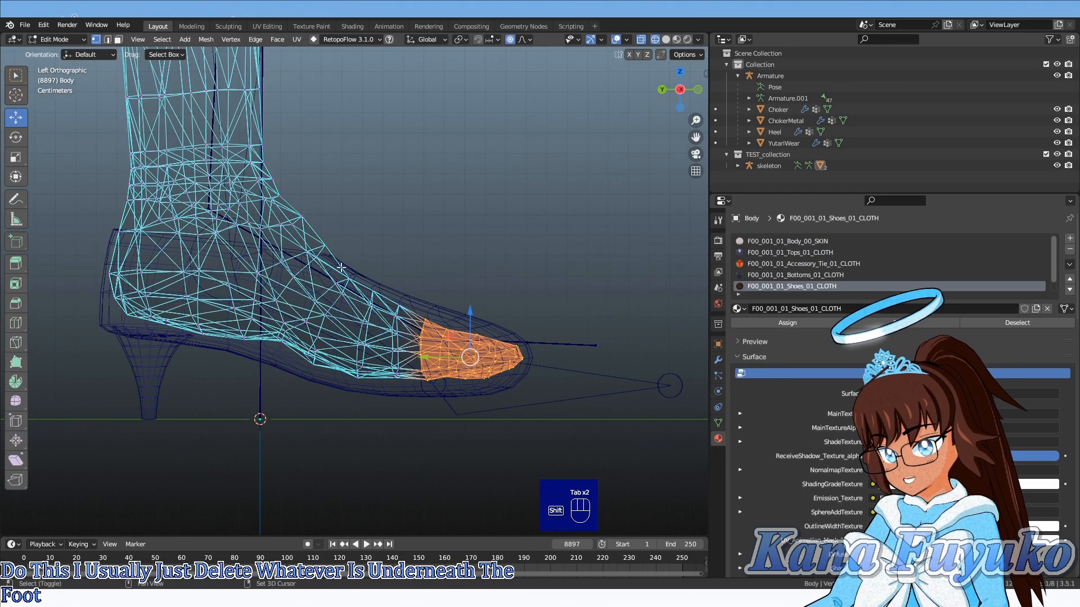
{"action": "scroll", "coordinate": [373, 293], "scroll_direction": "up", "scroll_amount": 2}
{"action": "key", "text": "c"}
{"action": "mouse_move", "coordinate": [145, 313]}
{"action": "left_mouse_down"}
{"action": "mouse_move", "coordinate": [163, 309]}
{"action": "mouse_move", "coordinate": [284, 358]}
{"action": "mouse_move", "coordinate": [340, 421]}
{"action": "mouse_move", "coordinate": [385, 429]}
{"action": "mouse_move", "coordinate": [441, 413]}
{"action": "mouse_move", "coordinate": [507, 439]}
{"action": "mouse_move", "coordinate": [535, 434]}
{"action": "left_mouse_up"}
{"action": "key", "text": "x"}
{"action": "left_click", "coordinate": [427, 323]}
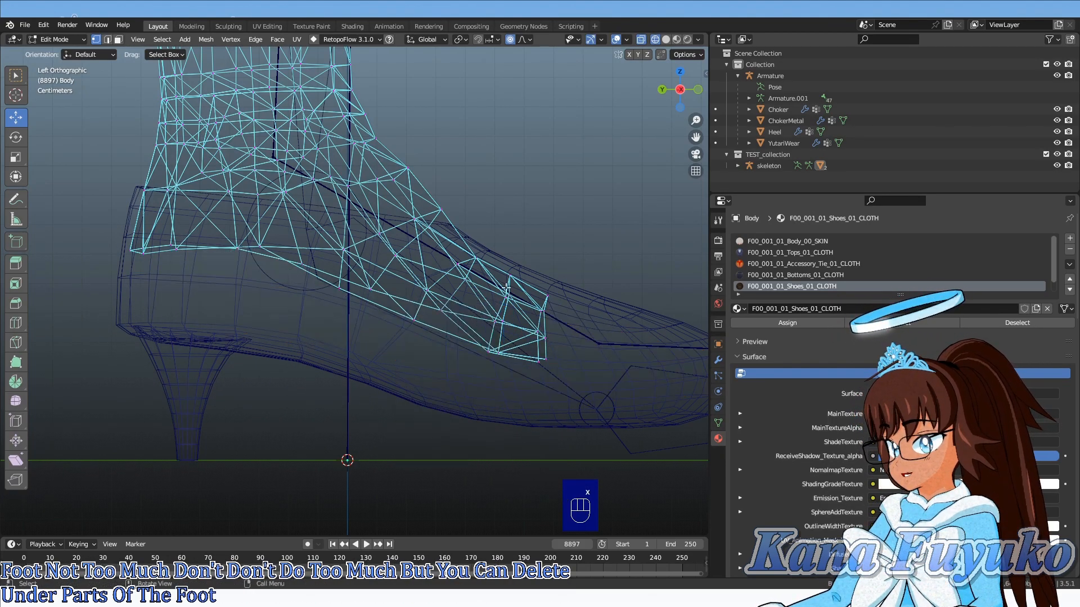
- Leave the Body's editing, switch to solid shading and open the heel shoes in Edit Mode
{"action": "key", "text": "Tab"}
{"action": "scroll", "coordinate": [396, 281], "scroll_direction": "down", "scroll_amount": 4}
{"action": "middle_click_drag", "start_coordinate": [340, 277], "coordinate": [237, 332]}
{"action": "key", "text": "z"}
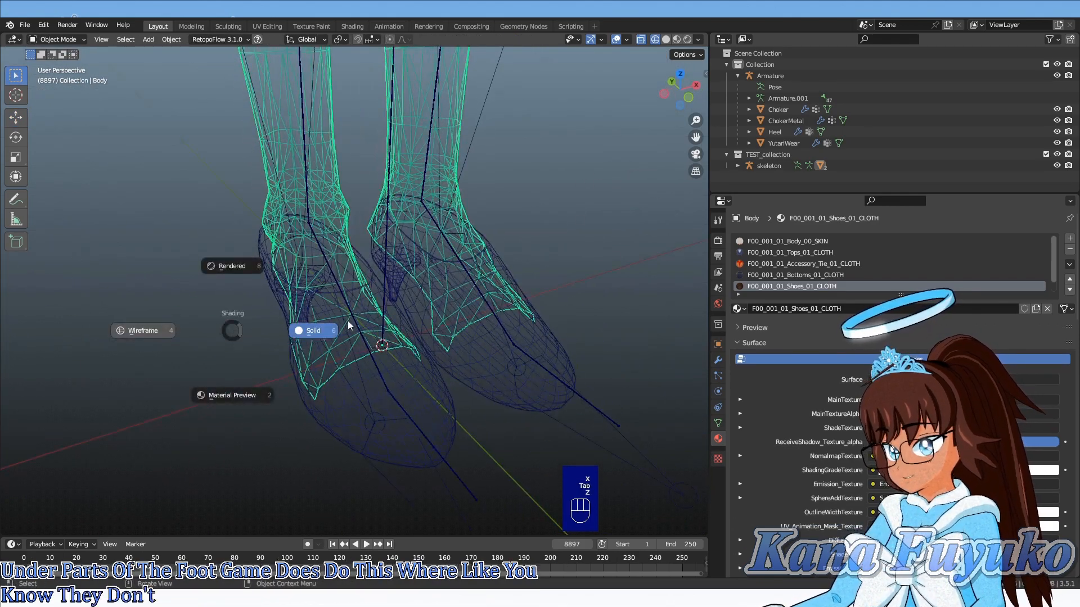
{"action": "left_click", "coordinate": [344, 324]}
{"action": "middle_click_drag", "start_coordinate": [341, 326], "coordinate": [366, 291]}
{"action": "scroll", "coordinate": [366, 291], "scroll_direction": "up", "scroll_amount": 1}
{"action": "left_click", "coordinate": [323, 314]}
{"action": "key", "text": "Tab"}
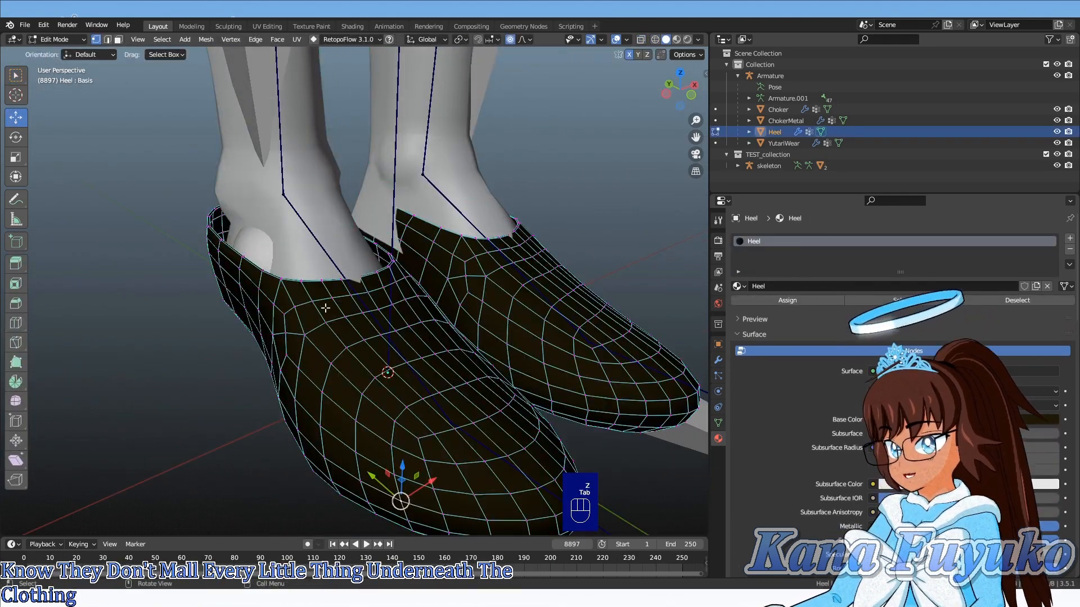
- Adjust the side vertices of the shoe opening with proportional editing so they cover the protruding foot, then leave Edit Mode
{"action": "left_click_drag", "start_coordinate": [375, 253], "coordinate": [357, 239]}
{"action": "scroll", "coordinate": [382, 252], "scroll_direction": "down", "scroll_amount": 4}
{"action": "right_click", "coordinate": [357, 239]}
{"action": "key", "text": "Tab"}
{"action": "scroll", "coordinate": [360, 253], "scroll_direction": "down", "scroll_amount": 3}
{"action": "middle_click_drag", "start_coordinate": [368, 293], "coordinate": [394, 306]}
{"action": "key", "text": "Tab"}
{"action": "scroll", "coordinate": [313, 357], "scroll_direction": "up", "scroll_amount": 2}
{"action": "middle_click_drag", "start_coordinate": [322, 334], "coordinate": [281, 336]}
{"action": "left_click_drag", "start_coordinate": [299, 333], "coordinate": [289, 334]}
{"action": "scroll", "coordinate": [295, 333], "scroll_direction": "up", "scroll_amount": 5}
{"action": "key", "text": "Tab"}
- Hide the outfit's armature
{"action": "middle_click_drag", "start_coordinate": [287, 334], "coordinate": [263, 280]}
{"action": "left_click", "coordinate": [272, 312]}
{"action": "key", "text": "h"}
{"action": "scroll", "coordinate": [272, 312], "scroll_direction": "down", "scroll_amount": 3}
{"action": "scroll", "coordinate": [407, 214], "scroll_direction": "up", "scroll_amount": 2}
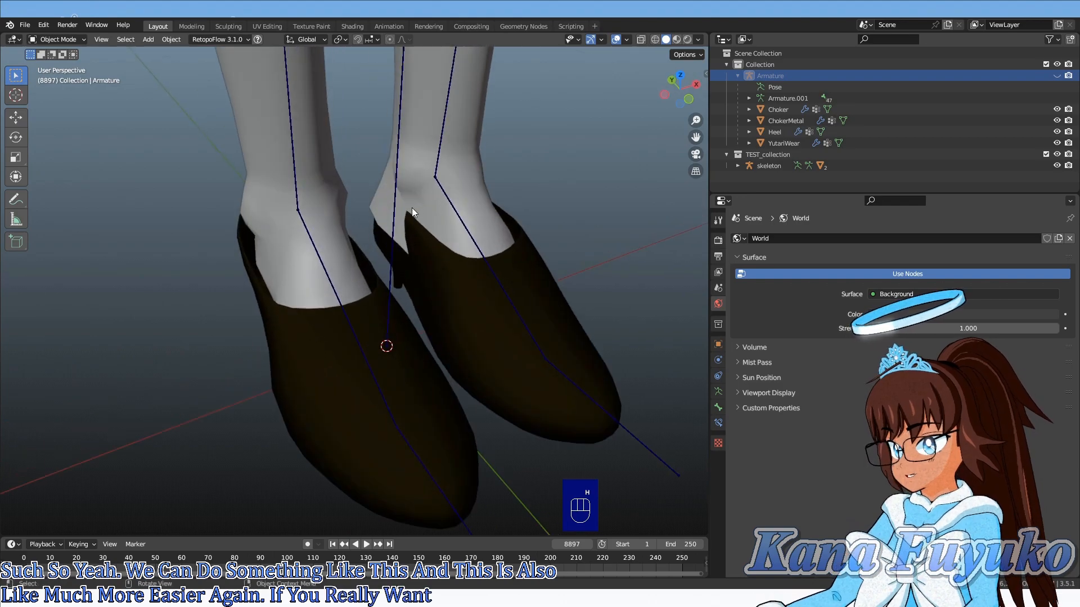
- Open the heel shoes in Edit Mode and move the ankle-opening vertices -0.009393 m along X with proportional size 0.092
{"action": "left_click", "coordinate": [411, 261]}
{"action": "middle_click_drag", "start_coordinate": [401, 200], "coordinate": [227, 301]}
{"action": "key", "text": "Tab"}
{"action": "scroll", "coordinate": [436, 196], "scroll_direction": "up", "scroll_amount": 3}
{"action": "scroll", "coordinate": [440, 194], "scroll_direction": "down", "scroll_amount": 3}
{"action": "left_click_drag", "start_coordinate": [194, 300], "coordinate": [218, 307]}
{"action": "scroll", "coordinate": [204, 328], "scroll_direction": "down", "scroll_amount": 2}
{"action": "middle_click_drag", "start_coordinate": [204, 328], "coordinate": [567, 335]}
- Pull the outer vertices of the shoe opening about 0.007 m inward along X with proportional editing, then leave Edit Mode
{"action": "scroll", "coordinate": [567, 335], "scroll_direction": "up", "scroll_amount": 3}
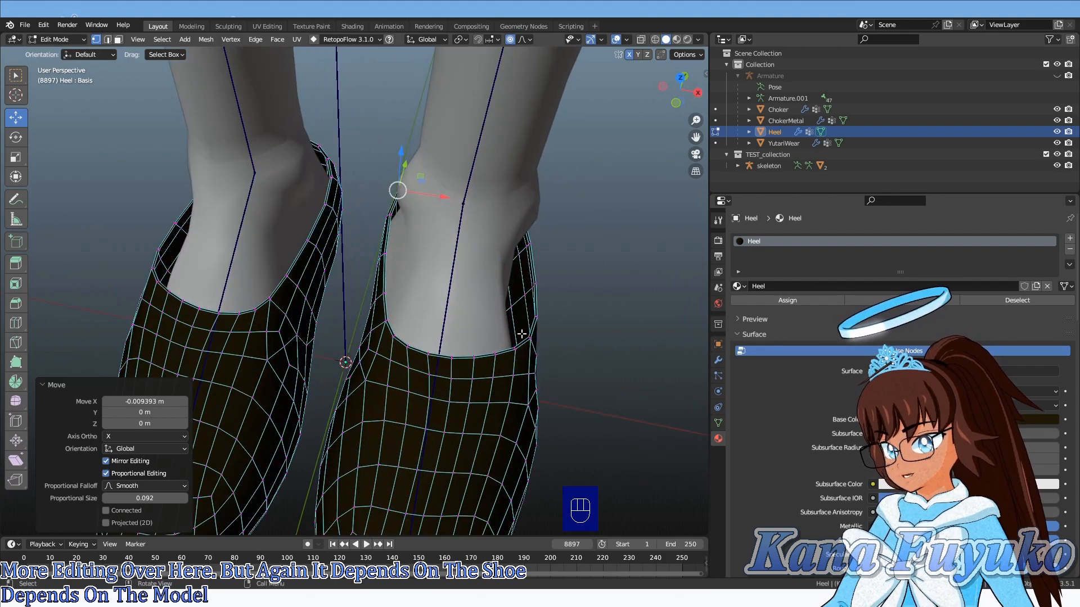
{"action": "left_click", "coordinate": [541, 325]}
{"action": "left_click", "coordinate": [563, 343]}
{"action": "scroll", "coordinate": [551, 326], "scroll_direction": "down", "scroll_amount": 6}
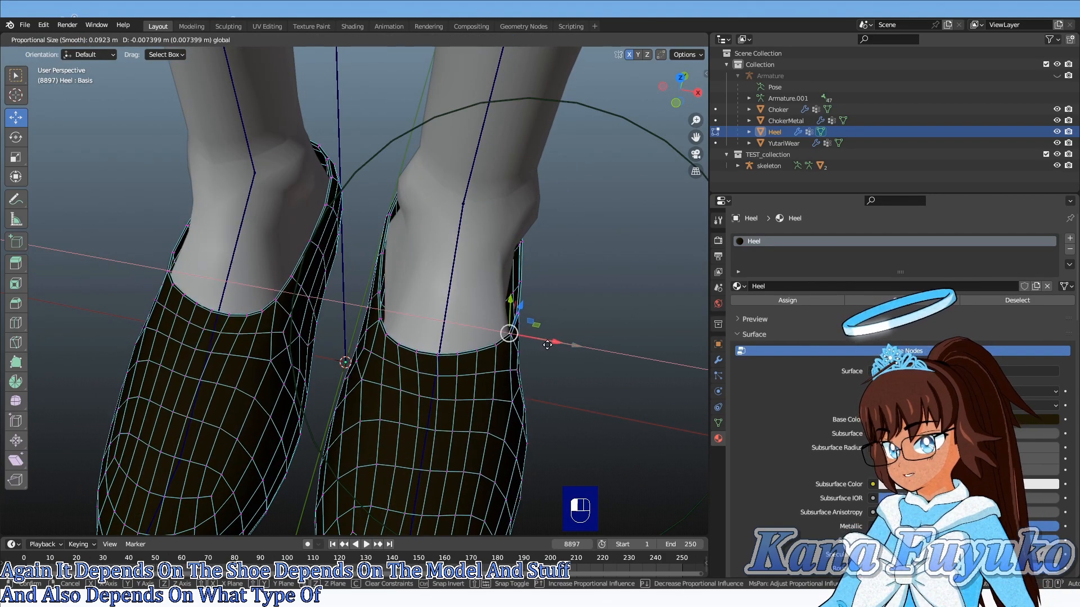
{"action": "key", "text": "Tab"}
- Reopen the shoes in Edit Mode and nudge the vertices midway along the shoe's side with proportional editing
{"action": "middle_click_drag", "start_coordinate": [542, 307], "coordinate": [415, 272]}
{"action": "key", "text": "Tab"}
{"action": "scroll", "coordinate": [416, 275], "scroll_direction": "up", "scroll_amount": 4}
{"action": "scroll", "coordinate": [438, 359], "scroll_direction": "down", "scroll_amount": 1}
{"action": "middle_click_drag", "start_coordinate": [427, 360], "coordinate": [323, 409]}
{"action": "key", "text": "g"}
{"action": "mouse_move", "coordinate": [324, 411]}
{"action": "left_mouse_down"}
{"action": "mouse_move", "coordinate": [303, 429]}
{"action": "mouse_move", "coordinate": [313, 417]}
{"action": "left_mouse_up"}
{"action": "key", "text": "Tab"}
- Move a vertex on the sole's side edge near the ball of the foot slightly outward along X
{"action": "scroll", "coordinate": [313, 401], "scroll_direction": "down", "scroll_amount": 5}
{"action": "middle_click_drag", "start_coordinate": [377, 389], "coordinate": [444, 242]}
{"action": "key", "text": "Tab"}
{"action": "scroll", "coordinate": [417, 258], "scroll_direction": "up", "scroll_amount": 5}
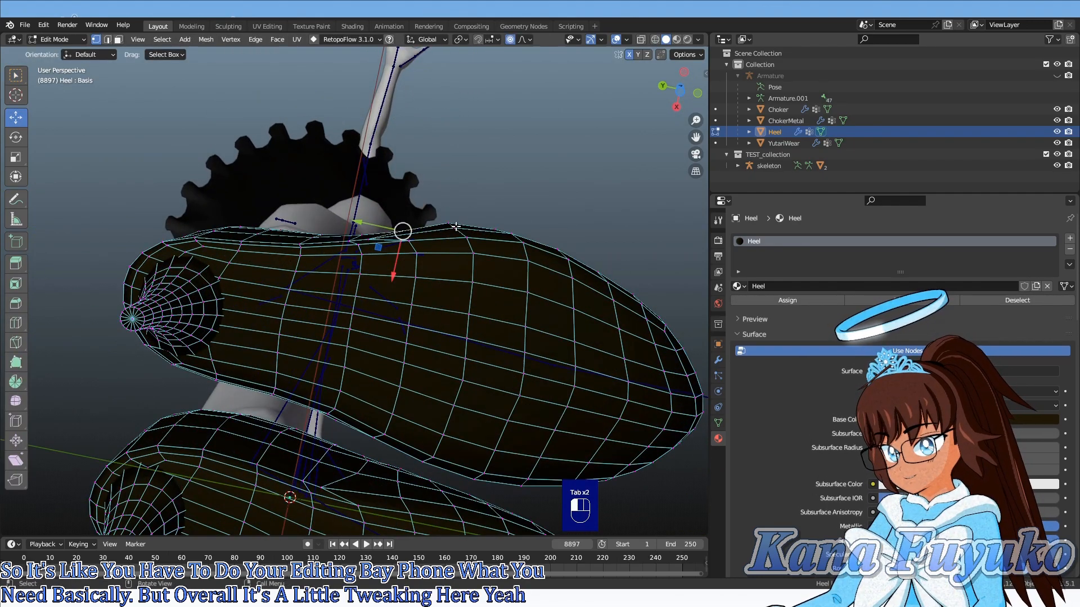
{"action": "left_click", "coordinate": [456, 226]}
{"action": "mouse_move", "coordinate": [442, 265]}
{"action": "left_mouse_down"}
{"action": "mouse_move", "coordinate": [448, 248]}
{"action": "mouse_move", "coordinate": [445, 260]}
{"action": "left_mouse_up"}
{"action": "key", "text": "Tab"}
- Examine the fitted shoes and the whole outfit on the avatar from several angles for remaining clipping
{"action": "scroll", "coordinate": [417, 298], "scroll_direction": "down", "scroll_amount": 3}
{"action": "middle_click_drag", "start_coordinate": [416, 297], "coordinate": [295, 408]}
{"action": "scroll", "coordinate": [290, 397], "scroll_direction": "down", "scroll_amount": 4}
{"action": "left_click", "coordinate": [250, 321]}
{"action": "middle_click_drag", "start_coordinate": [250, 325], "coordinate": [350, 330]}
{"action": "scroll", "coordinate": [309, 403], "scroll_direction": "up", "scroll_amount": 4}
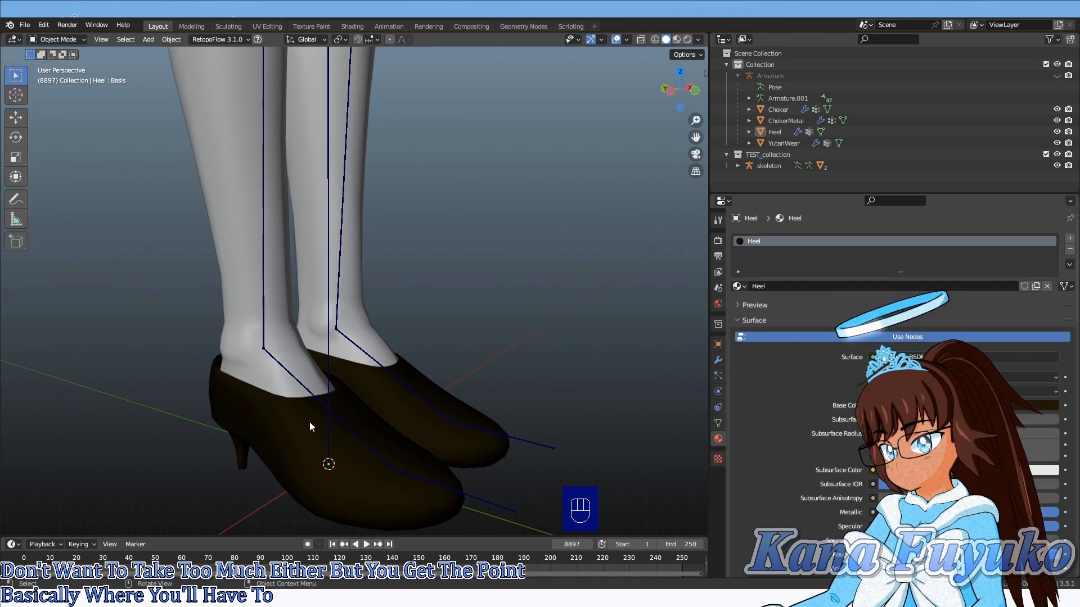
{"action": "scroll", "coordinate": [330, 464], "scroll_direction": "down", "scroll_amount": 3}
{"action": "middle_click_drag", "start_coordinate": [432, 169], "coordinate": [423, 533], "text": "shift"}
{"action": "middle_click_drag", "start_coordinate": [417, 301], "coordinate": [391, 336]}
{"action": "scroll", "coordinate": [360, 296], "scroll_direction": "down", "scroll_amount": 3}
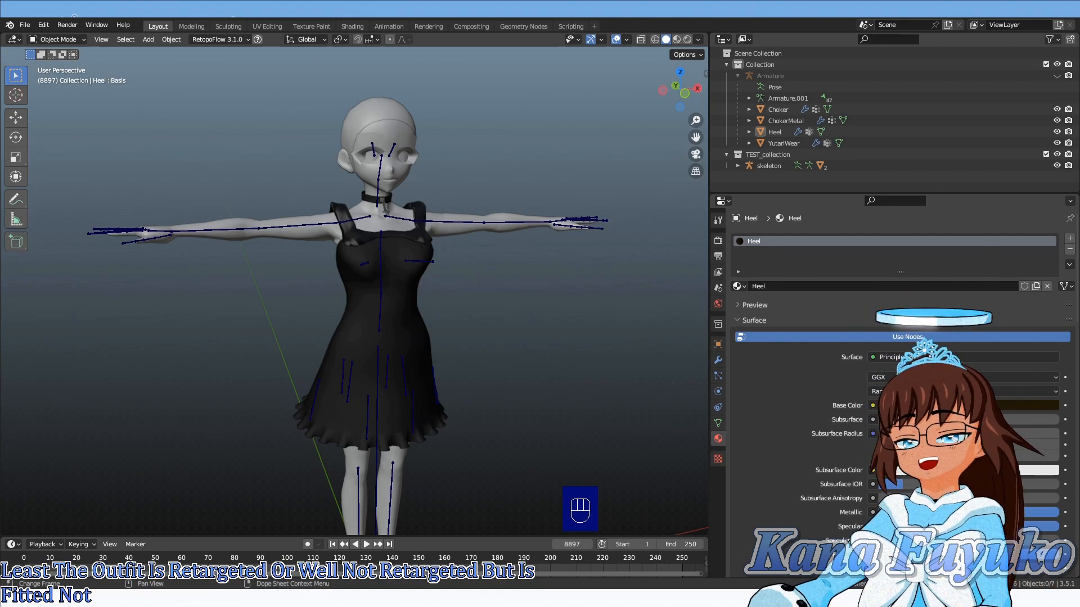
{"action": "middle_click_drag", "start_coordinate": [410, 322], "coordinate": [400, 274]}
- Select the outfit's armature and move it -0.42444 m along Y, away from the avatar
{"action": "left_click", "coordinate": [768, 76]}
{"action": "scroll", "coordinate": [388, 270], "scroll_direction": "down", "scroll_amount": 2}
{"action": "key", "text": "g"}
{"action": "key", "text": "y"}
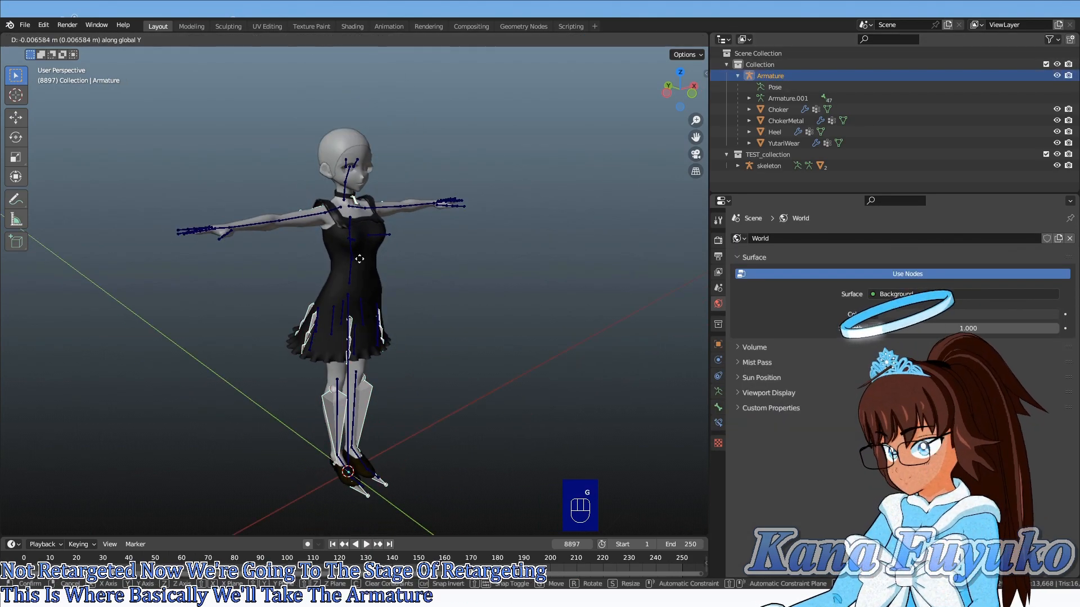
{"action": "left_click", "coordinate": [408, 318]}
- Inspect the outfit's extra skirt bones beside the avatar, then clear the armature's location
{"action": "scroll", "coordinate": [495, 169], "scroll_direction": "up", "scroll_amount": 6}
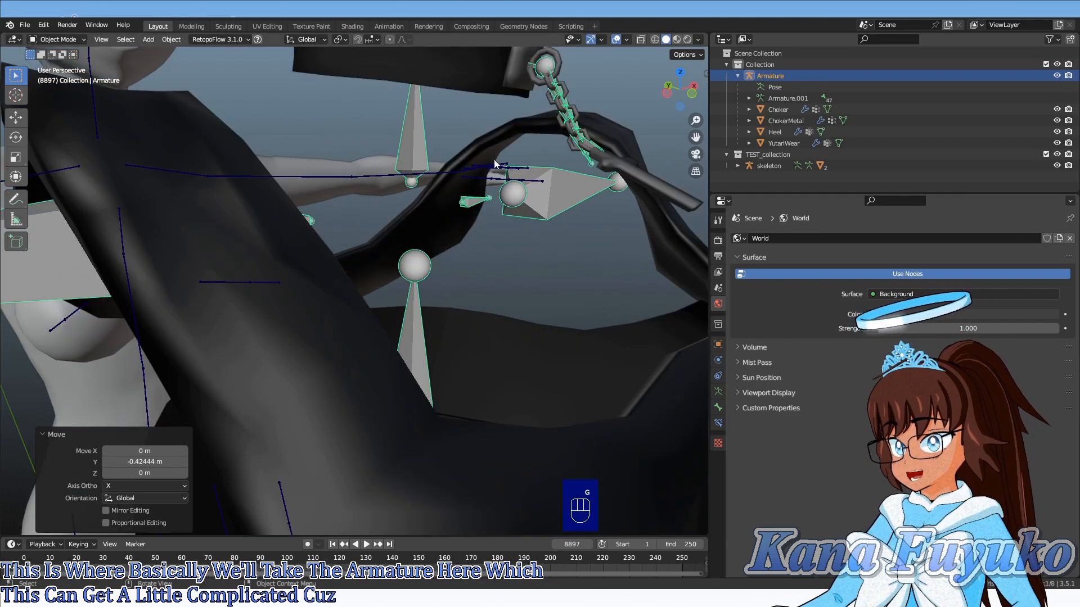
{"action": "scroll", "coordinate": [580, 187], "scroll_direction": "down", "scroll_amount": 5}
{"action": "middle_click_drag", "start_coordinate": [580, 188], "coordinate": [492, 242]}
{"action": "middle_click_drag", "start_coordinate": [440, 406], "coordinate": [448, 203], "text": "shift"}
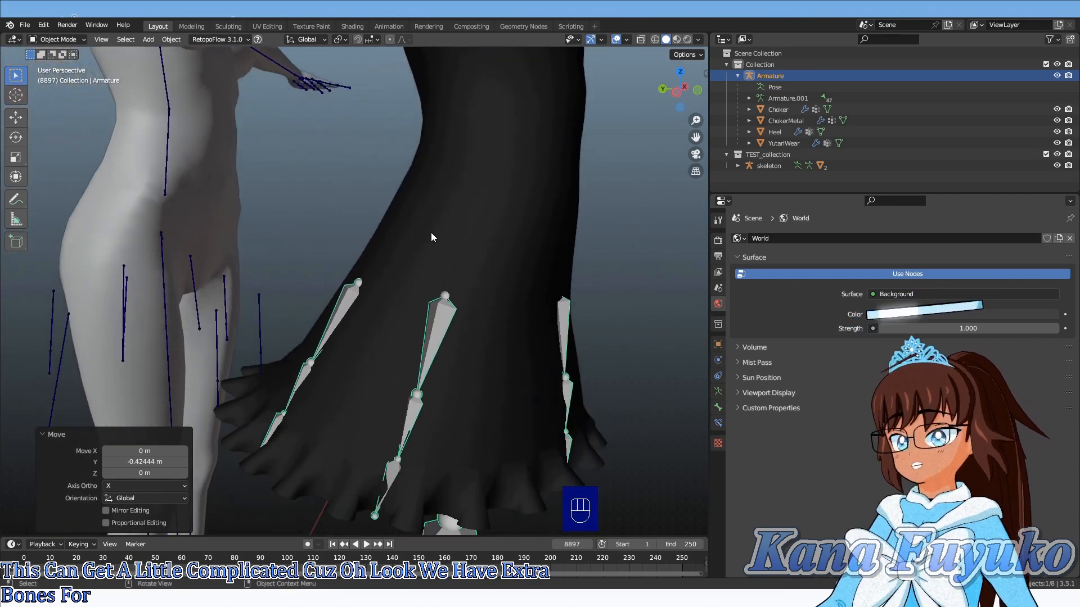
{"action": "scroll", "coordinate": [447, 236], "scroll_direction": "down", "scroll_amount": 6}
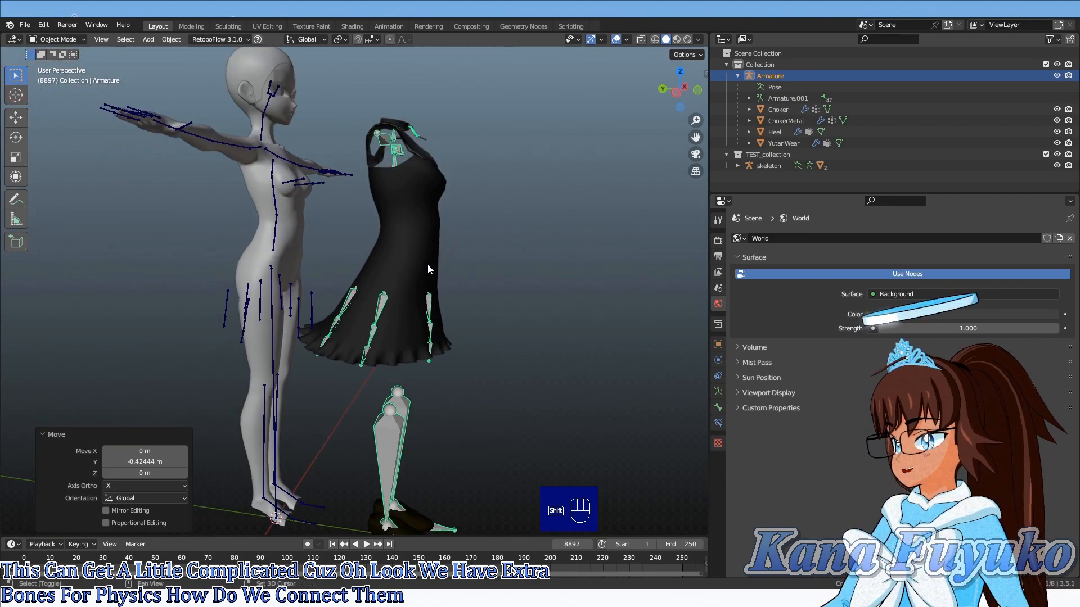
{"action": "middle_click_drag", "start_coordinate": [416, 245], "coordinate": [316, 239], "text": "shift"}
{"action": "key", "text": "alt+g"}
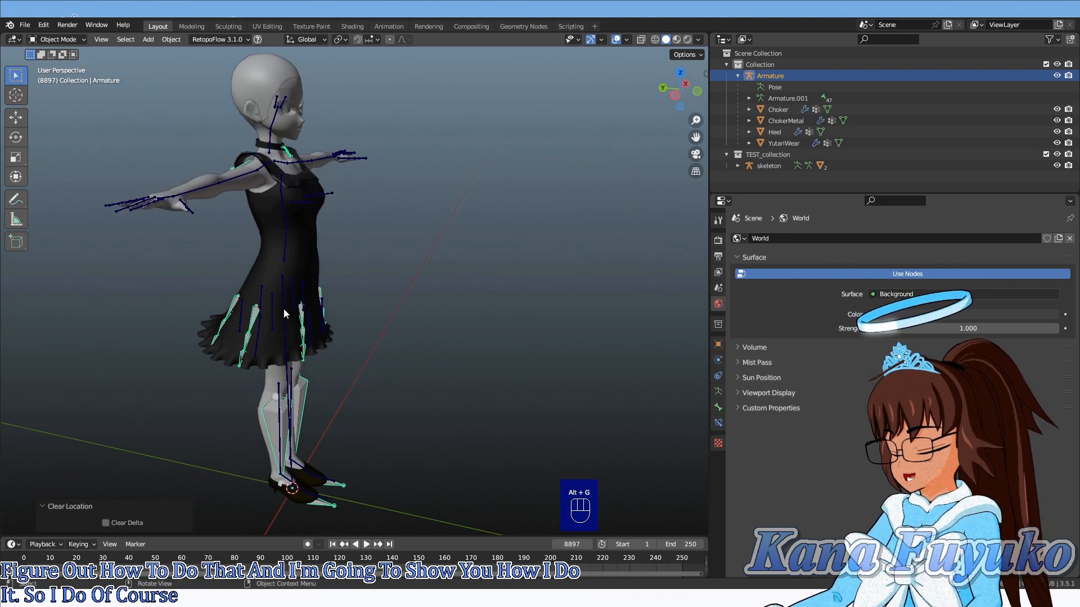
- Move the outfit's armature -0.87066 m along Y so it stands in front of the avatar
{"action": "key", "text": "g"}
{"action": "left_click", "coordinate": [505, 292]}
{"action": "middle_click_drag", "start_coordinate": [505, 291], "coordinate": [349, 235]}
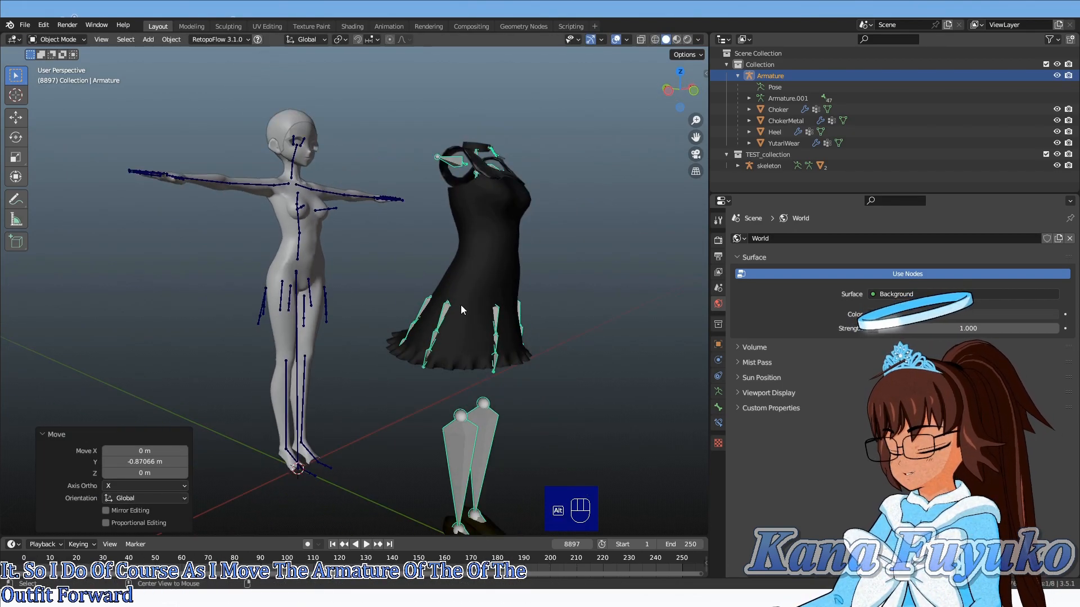
{"action": "key", "text": "alt+g"}
{"action": "key", "text": "ctrl+z"}
- Show the scene in wireframe, select the outfit's armature and check its bones in Edit Mode before returning to Object Mode
{"action": "mouse_move", "coordinate": [363, 272]}
{"action": "middle_mouse_down"}
{"action": "mouse_move", "coordinate": [459, 248]}
{"action": "mouse_move", "coordinate": [433, 260]}
{"action": "mouse_move", "coordinate": [447, 260]}
{"action": "mouse_move", "coordinate": [476, 238]}
{"action": "mouse_move", "coordinate": [430, 217]}
{"action": "middle_mouse_up"}
{"action": "left_click", "coordinate": [432, 213]}
{"action": "key", "text": "z"}
{"action": "left_click", "coordinate": [370, 216]}
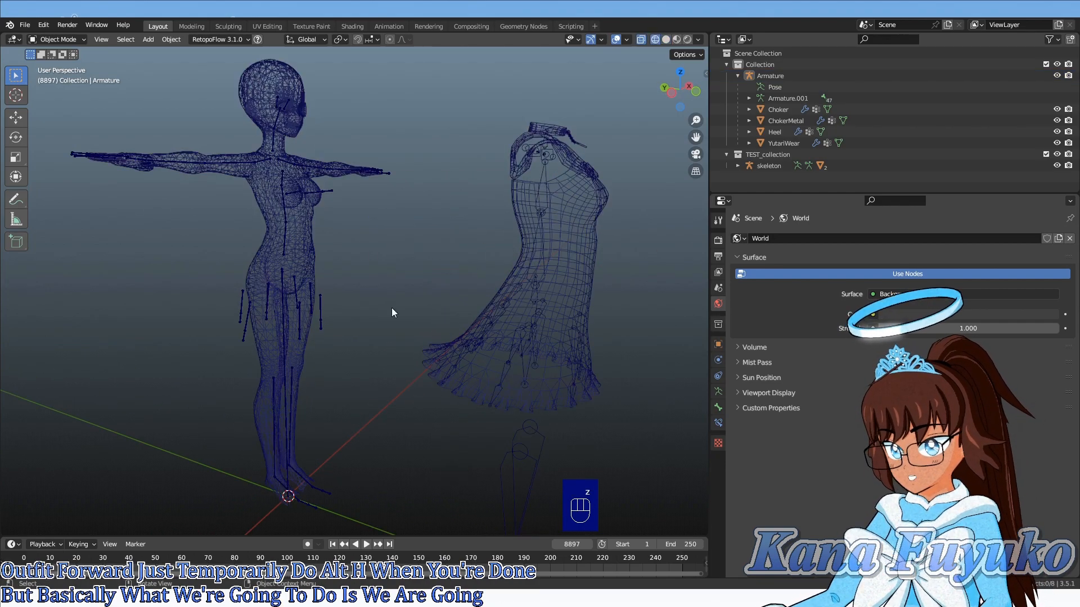
{"action": "left_click", "coordinate": [505, 471]}
{"action": "middle_click_drag", "start_coordinate": [470, 433], "coordinate": [389, 331], "text": "shift"}
{"action": "middle_click_drag", "start_coordinate": [389, 330], "coordinate": [342, 337]}
{"action": "key", "text": "Tab"}
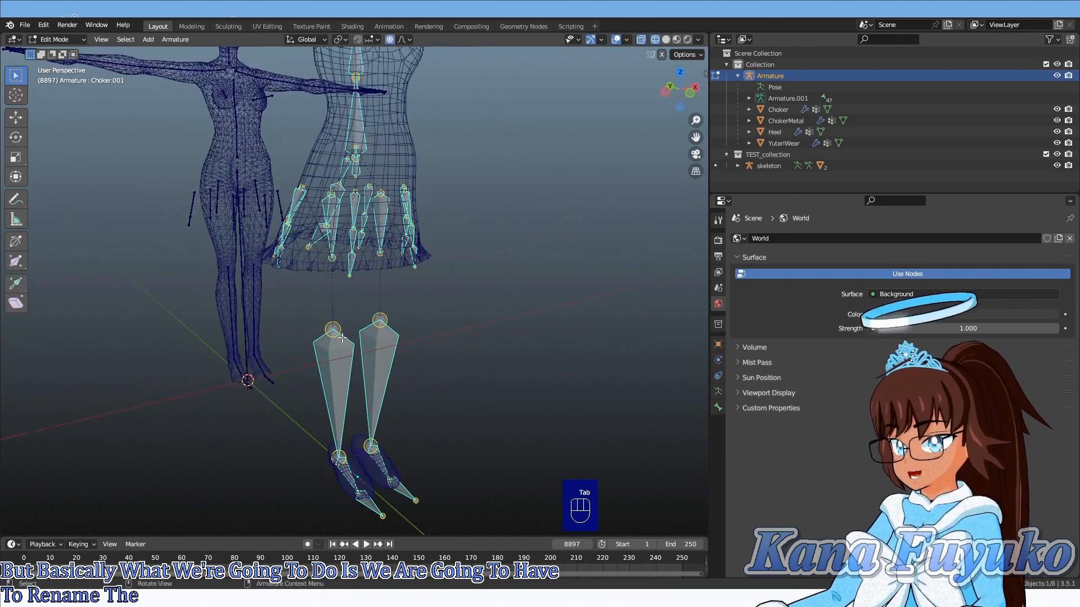
{"action": "key", "text": "1"}
{"action": "key", "text": "Tab"}
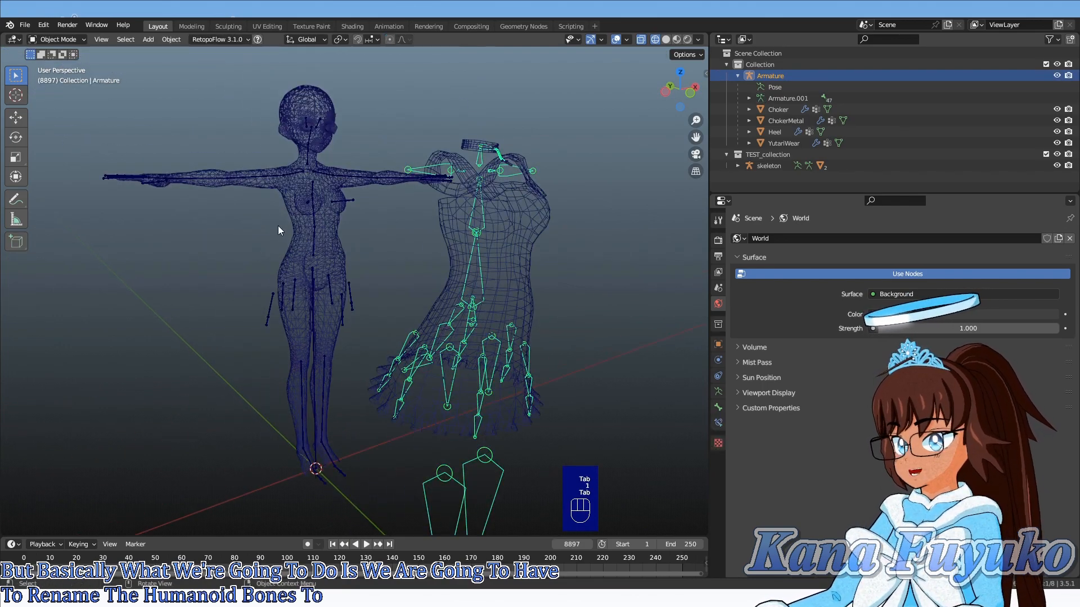
- Look over the outfit's extra skirt bones, then select the avatar's skeleton and enter Edit Mode
{"action": "middle_click_drag", "start_coordinate": [484, 349], "coordinate": [432, 313]}
{"action": "scroll", "coordinate": [388, 305], "scroll_direction": "up", "scroll_amount": 2}
{"action": "scroll", "coordinate": [426, 241], "scroll_direction": "up", "scroll_amount": 5}
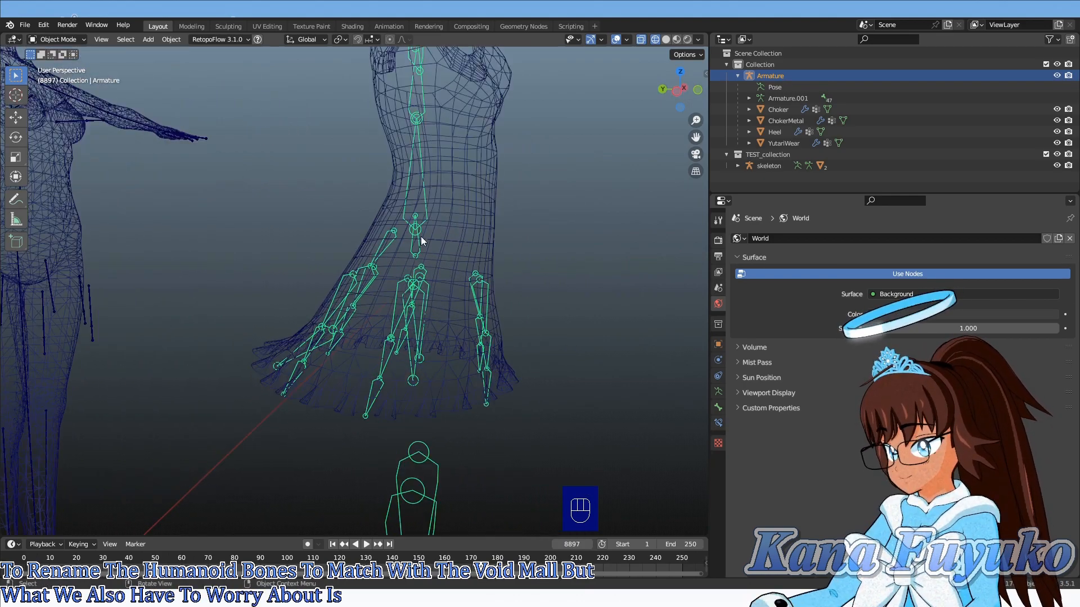
{"action": "scroll", "coordinate": [395, 252], "scroll_direction": "down", "scroll_amount": 3}
{"action": "middle_click_drag", "start_coordinate": [472, 257], "coordinate": [474, 254]}
{"action": "scroll", "coordinate": [473, 258], "scroll_direction": "down", "scroll_amount": 4}
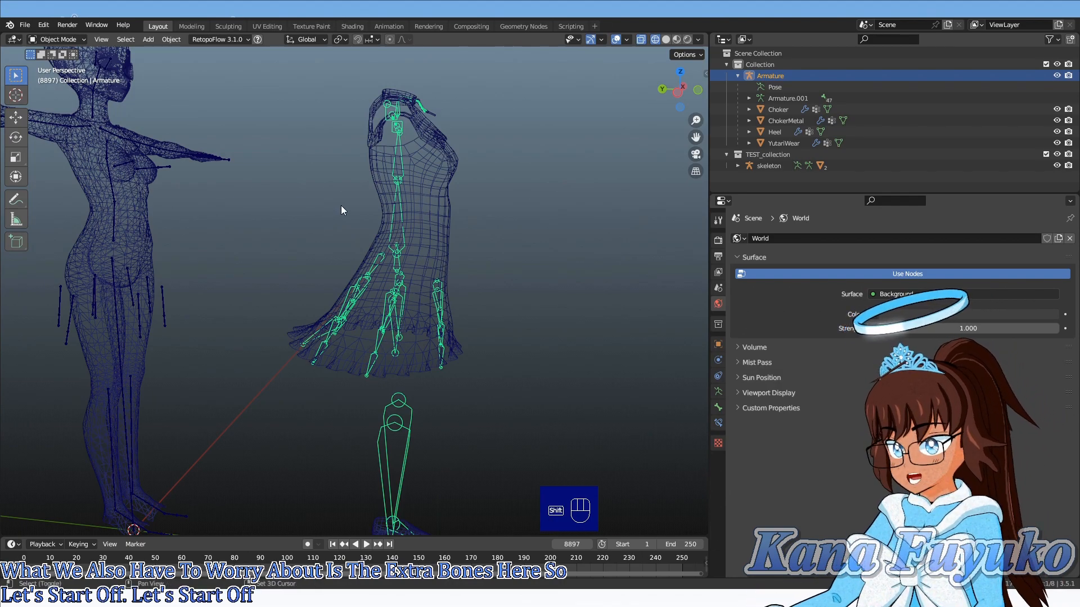
{"action": "middle_click_drag", "start_coordinate": [340, 205], "coordinate": [578, 220], "text": "shift"}
{"action": "scroll", "coordinate": [578, 220], "scroll_direction": "up", "scroll_amount": 2}
{"action": "left_click", "coordinate": [432, 313]}
{"action": "middle_click_drag", "start_coordinate": [432, 312], "coordinate": [464, 302]}
{"action": "key", "text": "Tab"}
- Select all the avatar's skirt bones around the hips and thighs and delete them from the skeleton
{"action": "scroll", "coordinate": [384, 306], "scroll_direction": "up", "scroll_amount": 3}
{"action": "left_click_drag", "start_coordinate": [466, 273], "coordinate": [540, 461]}
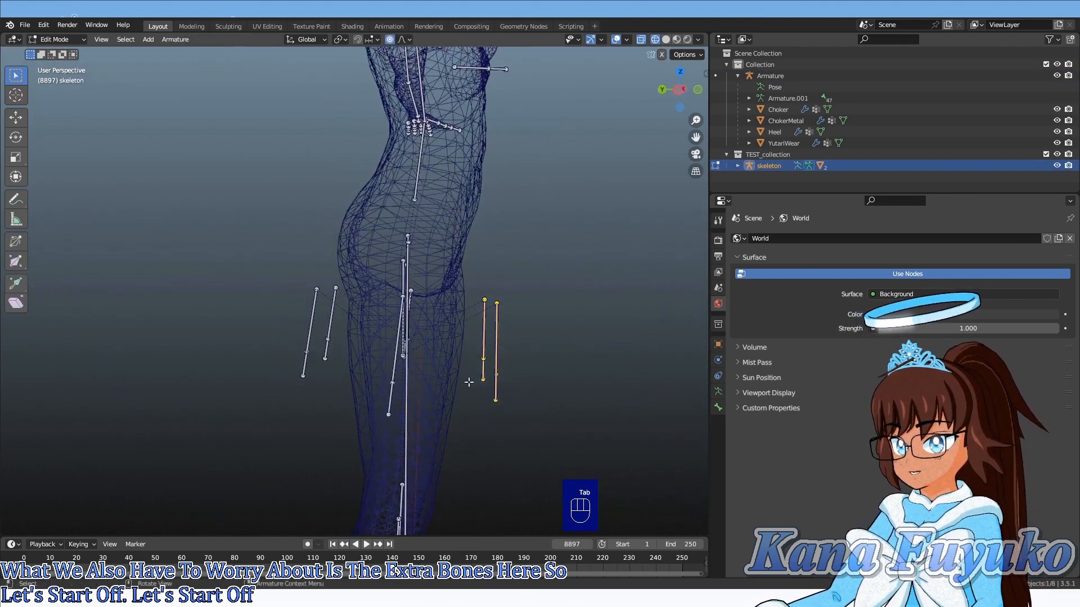
{"action": "middle_click_drag", "start_coordinate": [478, 394], "coordinate": [352, 366]}
{"action": "left_click_drag", "start_coordinate": [212, 295], "coordinate": [279, 474], "text": "shift"}
{"action": "middle_click_drag", "start_coordinate": [275, 383], "coordinate": [360, 377]}
{"action": "left_click_drag", "start_coordinate": [262, 231], "coordinate": [346, 402], "text": "shift"}
{"action": "middle_click_drag", "start_coordinate": [309, 313], "coordinate": [398, 308]}
{"action": "left_click_drag", "start_coordinate": [235, 245], "coordinate": [283, 355], "text": "shift"}
{"action": "key", "text": "x"}
{"action": "left_click", "coordinate": [295, 292]}
{"action": "middle_click_drag", "start_coordinate": [363, 300], "coordinate": [390, 337]}
{"action": "scroll", "coordinate": [400, 299], "scroll_direction": "down", "scroll_amount": 5}
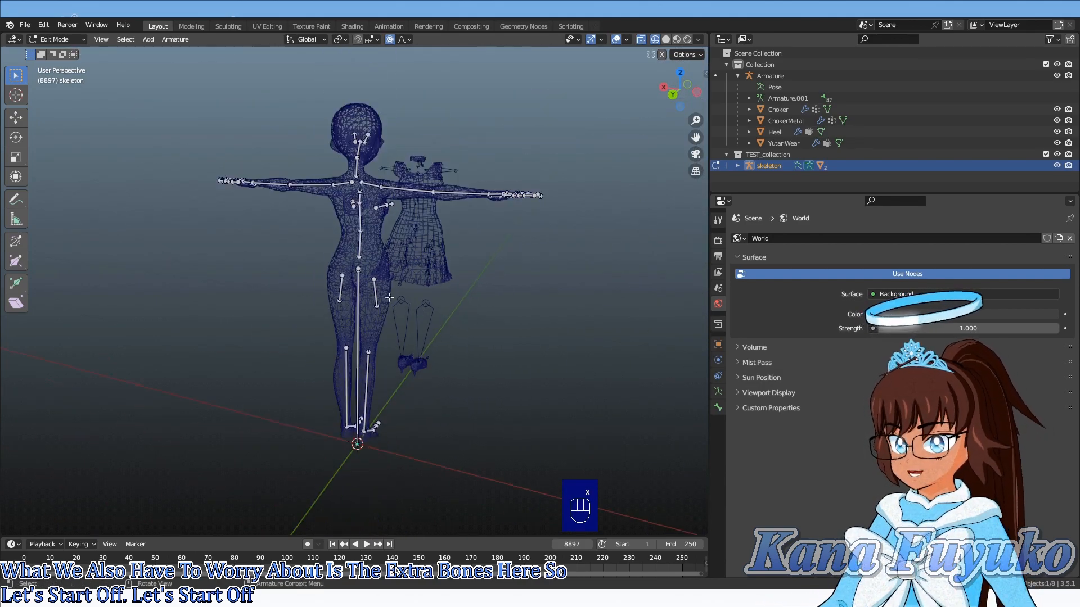
- Check the avatar's remaining hip and leg bones, leave Edit Mode, and compare with the outfit's upper-body bones
{"action": "middle_click_drag", "start_coordinate": [323, 322], "coordinate": [363, 316]}
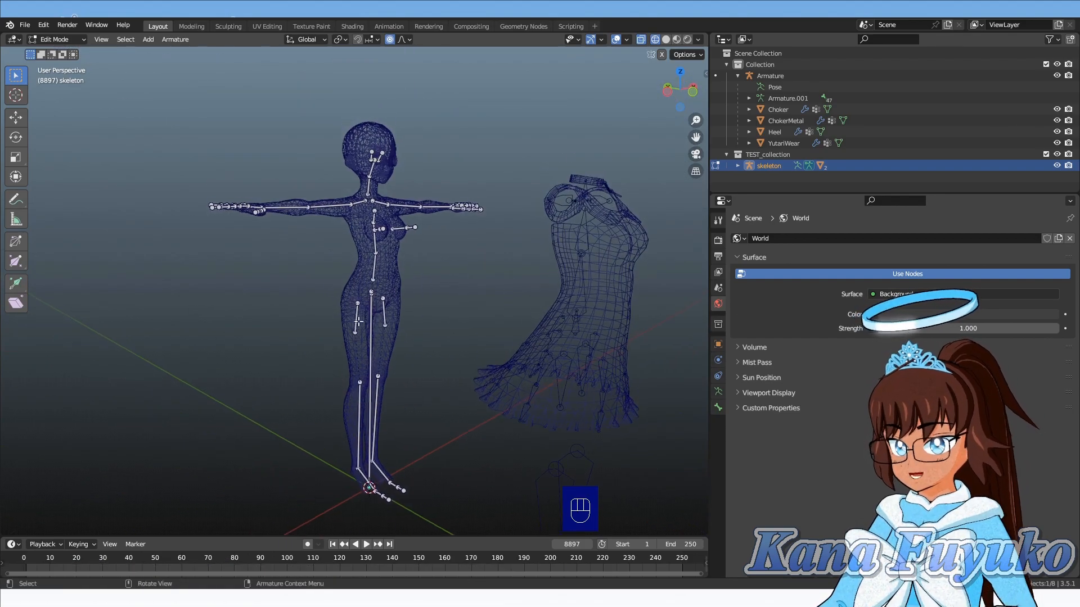
{"action": "scroll", "coordinate": [294, 329], "scroll_direction": "up", "scroll_amount": 3}
{"action": "middle_click_drag", "start_coordinate": [294, 329], "coordinate": [234, 364]}
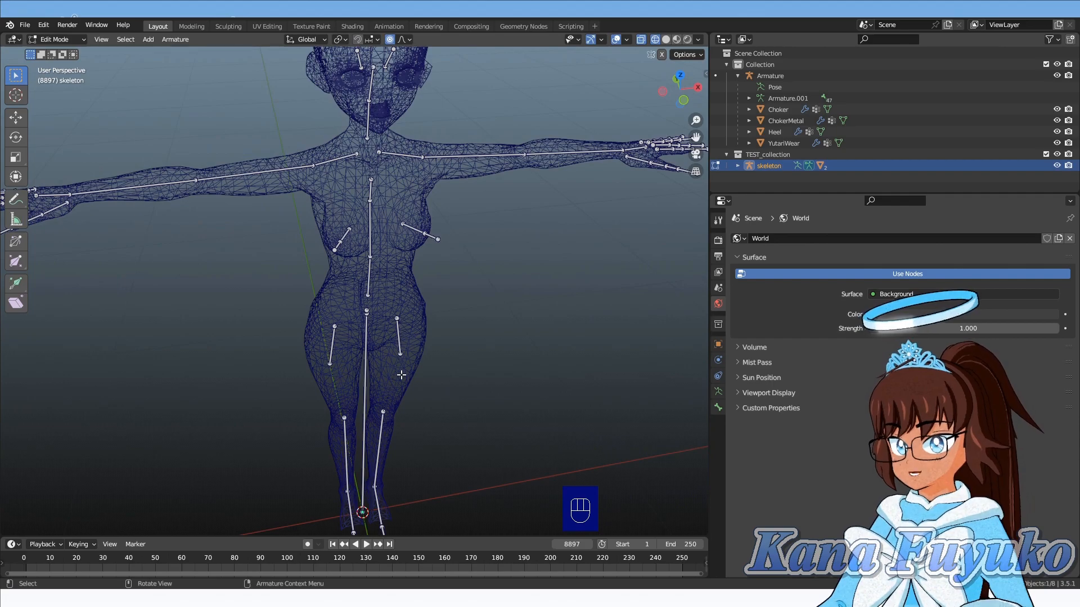
{"action": "middle_click_drag", "start_coordinate": [401, 374], "coordinate": [409, 348]}
{"action": "scroll", "coordinate": [409, 348], "scroll_direction": "up", "scroll_amount": 3}
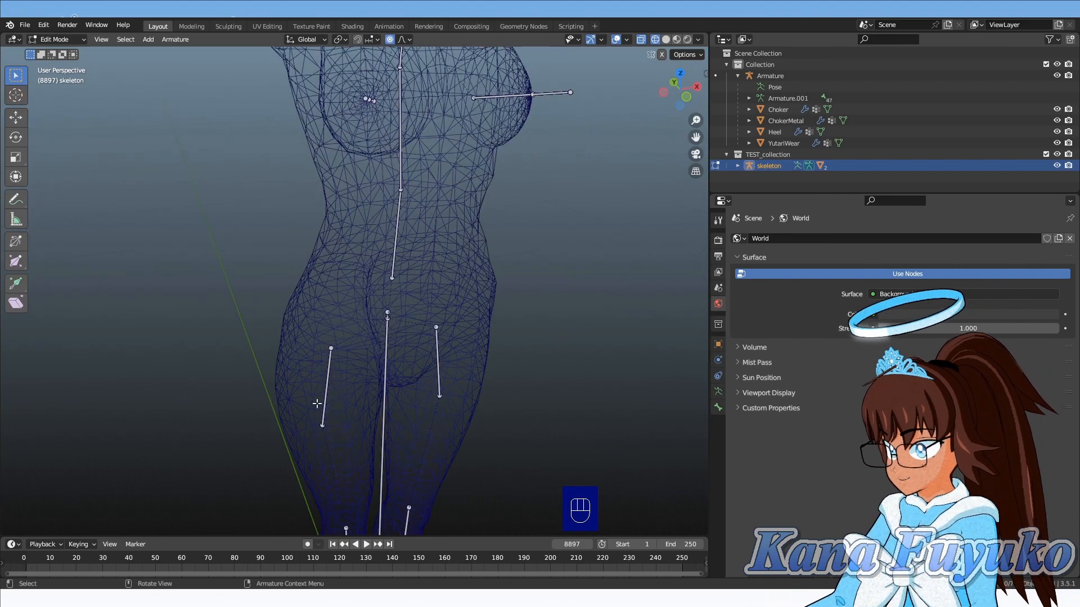
{"action": "scroll", "coordinate": [307, 422], "scroll_direction": "down", "scroll_amount": 3}
{"action": "middle_click_drag", "start_coordinate": [333, 414], "coordinate": [315, 330]}
{"action": "scroll", "coordinate": [523, 305], "scroll_direction": "down", "scroll_amount": 2}
{"action": "key", "text": "Tab"}
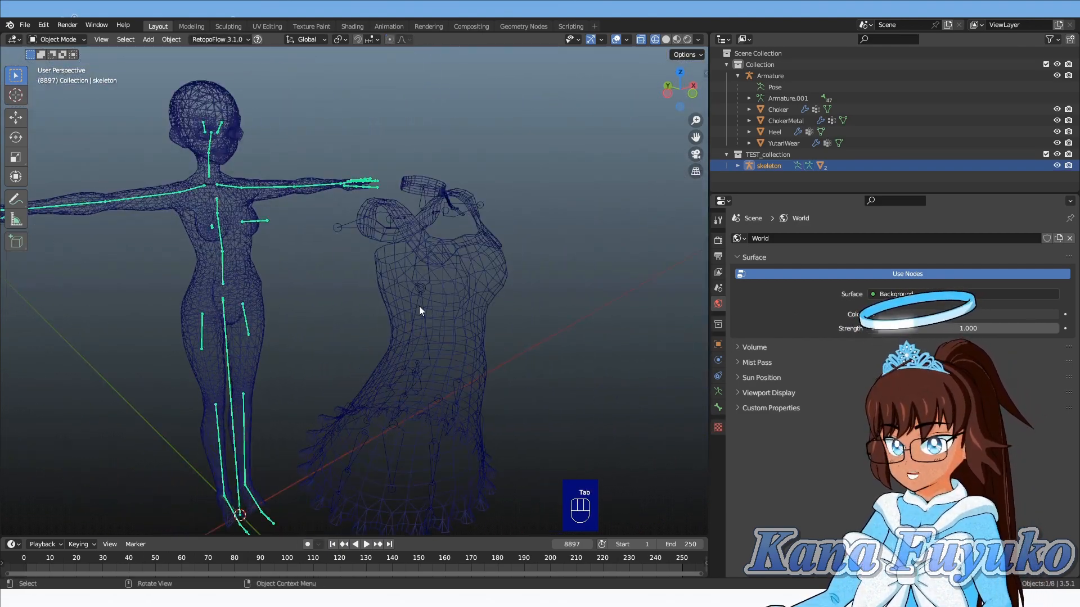
{"action": "left_click", "coordinate": [342, 225]}
{"action": "middle_click_drag", "start_coordinate": [424, 247], "coordinate": [384, 329]}
{"action": "scroll", "coordinate": [426, 274], "scroll_direction": "up", "scroll_amount": 2}
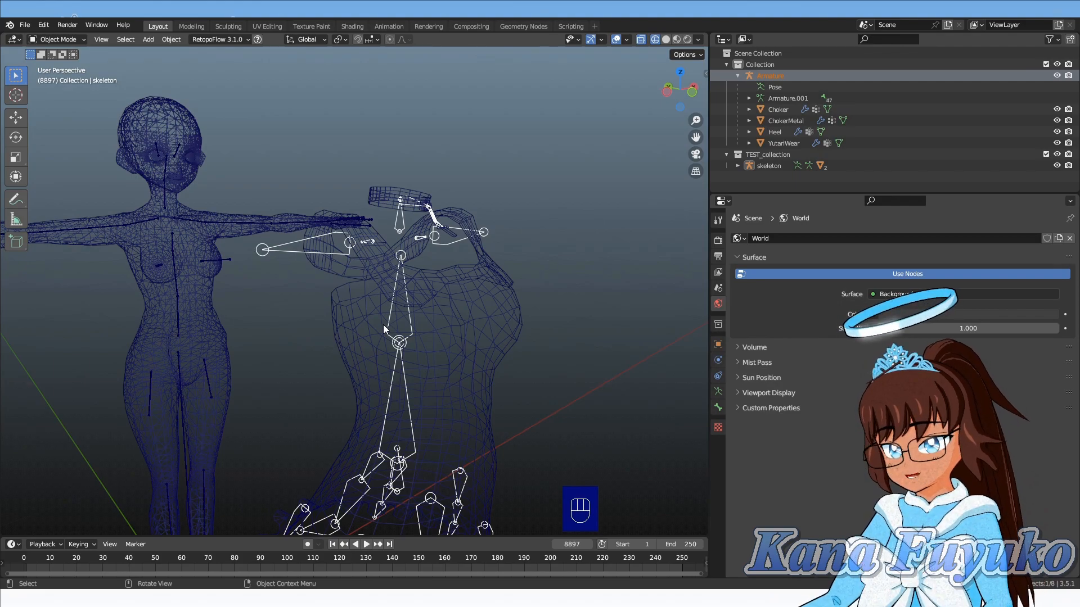
{"action": "middle_click_drag", "start_coordinate": [178, 274], "coordinate": [293, 272]}
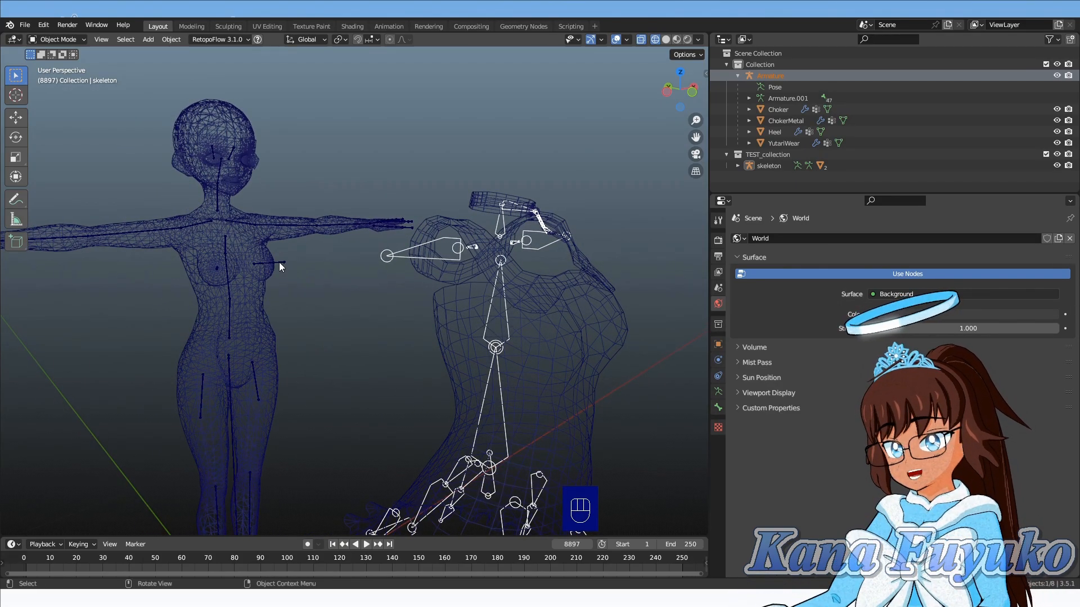
- Merge the weights of the skeleton's two bust bones to their parents in Edit Mode, then return to Object Mode
{"action": "left_click", "coordinate": [279, 262]}
{"action": "middle_click_drag", "start_coordinate": [450, 353], "coordinate": [350, 298]}
{"action": "scroll", "coordinate": [377, 284], "scroll_direction": "up", "scroll_amount": 2}
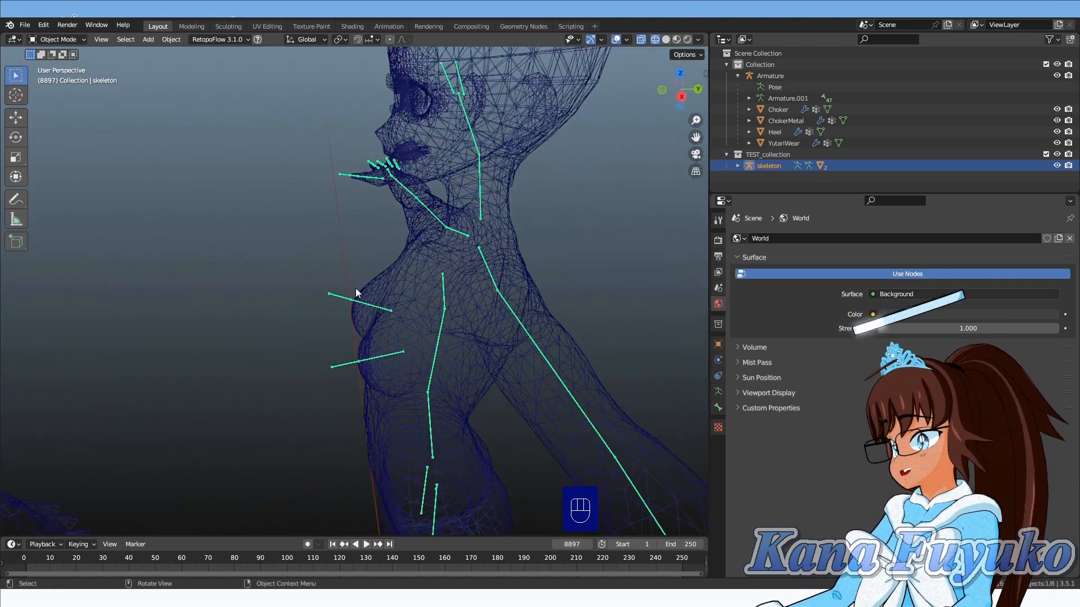
{"action": "key", "text": "Tab"}
{"action": "left_click_drag", "start_coordinate": [288, 262], "coordinate": [412, 396]}
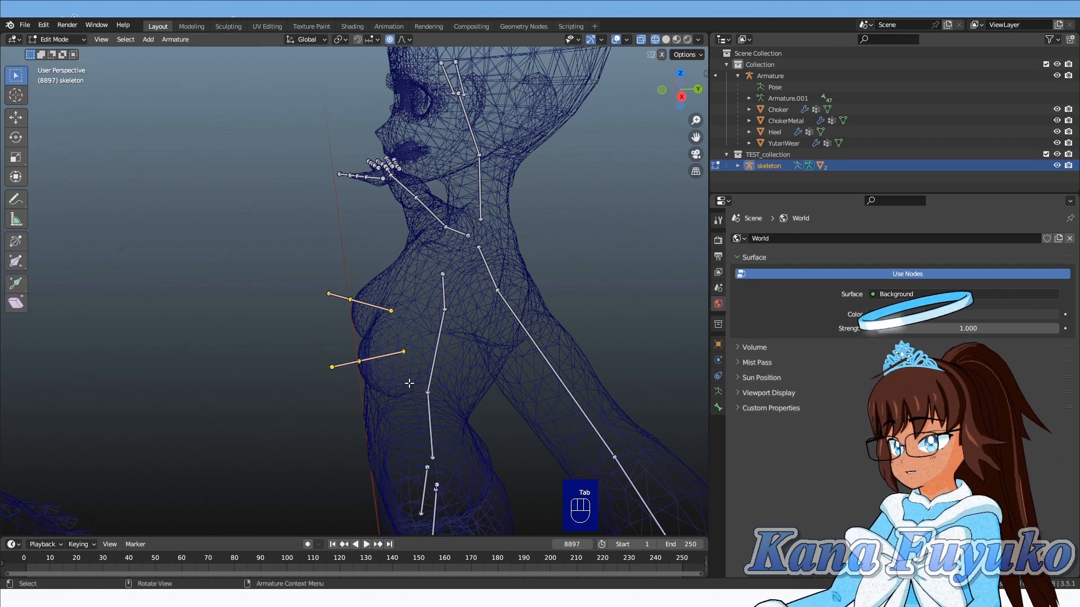
{"action": "scroll", "coordinate": [394, 297], "scroll_direction": "down", "scroll_amount": 1}
{"action": "key", "text": "n"}
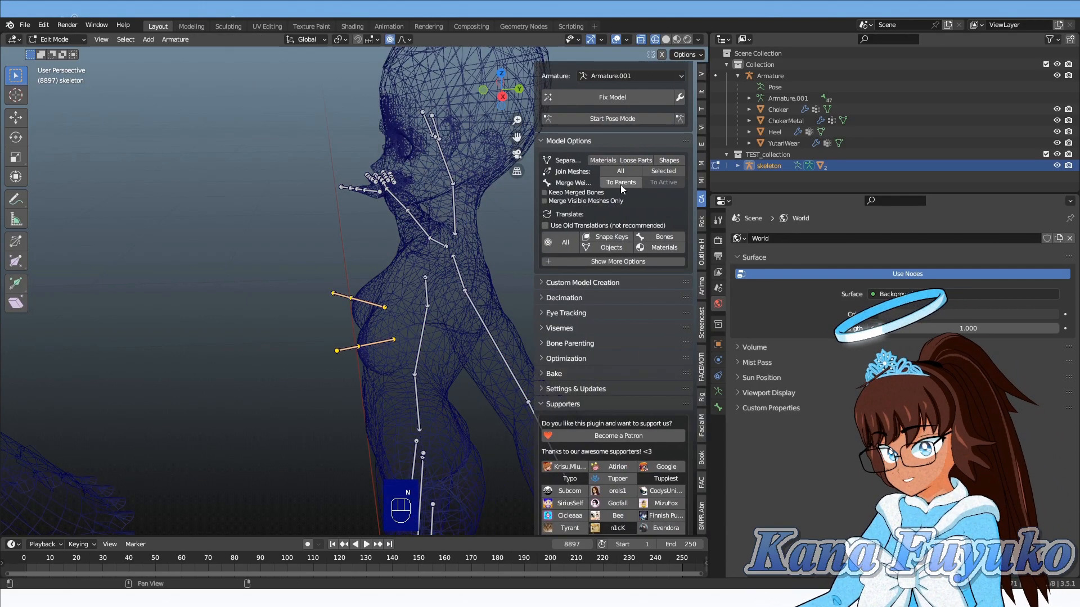
{"action": "left_click", "coordinate": [617, 183]}
{"action": "scroll", "coordinate": [404, 311], "scroll_direction": "down", "scroll_amount": 3}
{"action": "middle_click_drag", "start_coordinate": [324, 353], "coordinate": [422, 309], "text": "shift"}
{"action": "key", "text": "Tab"}
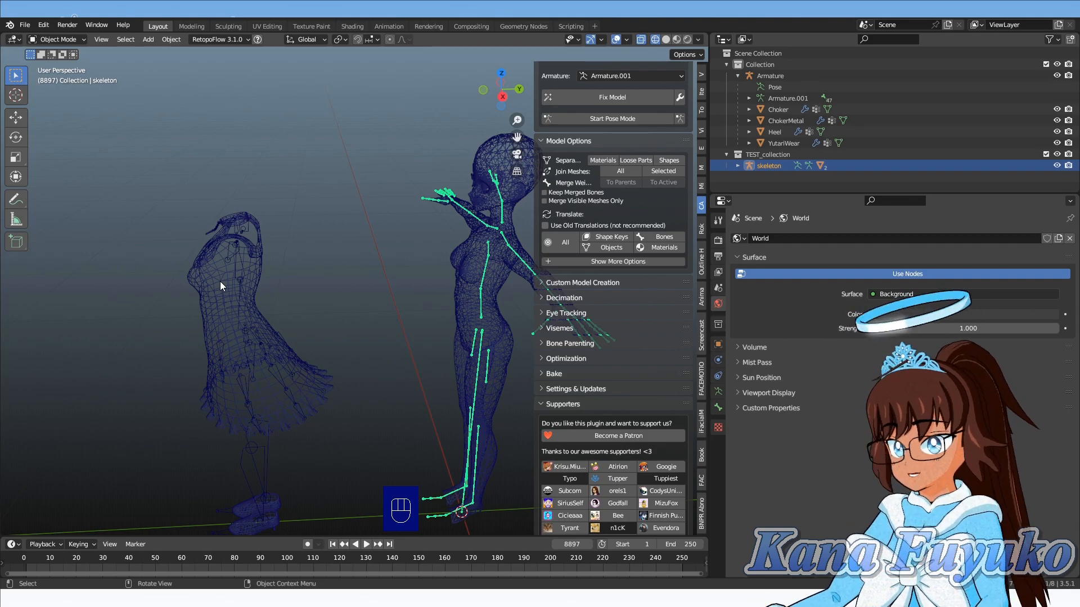
- Duplicate the outfit's armature in place and clear the duplicate's location so it aligns with the avatar
{"action": "middle_click_drag", "start_coordinate": [221, 280], "coordinate": [434, 255]}
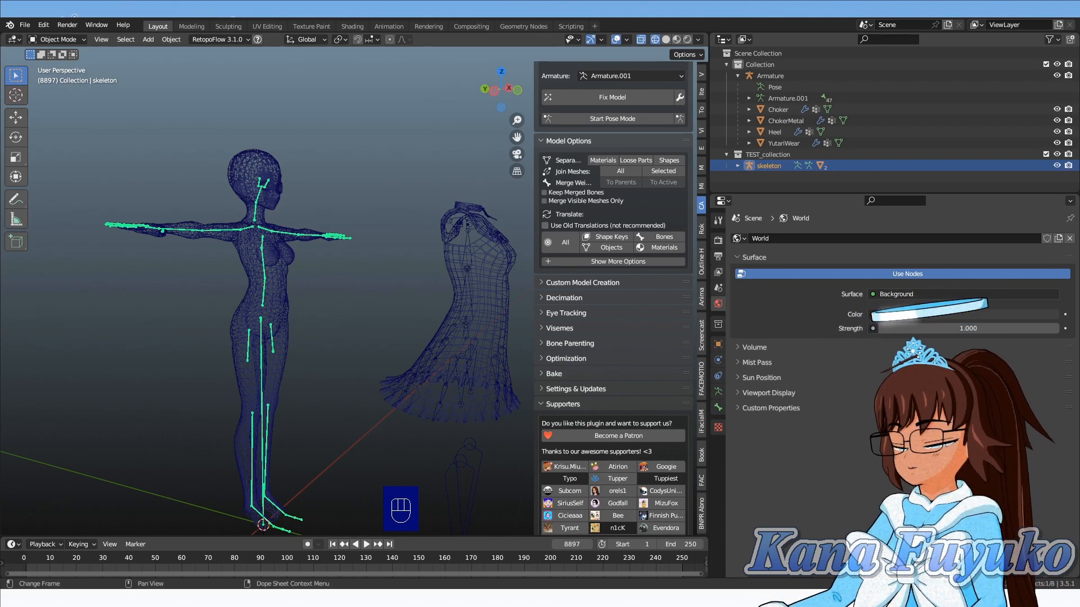
{"action": "middle_click_drag", "start_coordinate": [360, 335], "coordinate": [399, 330]}
{"action": "key", "text": "ctrl+KP_3"}
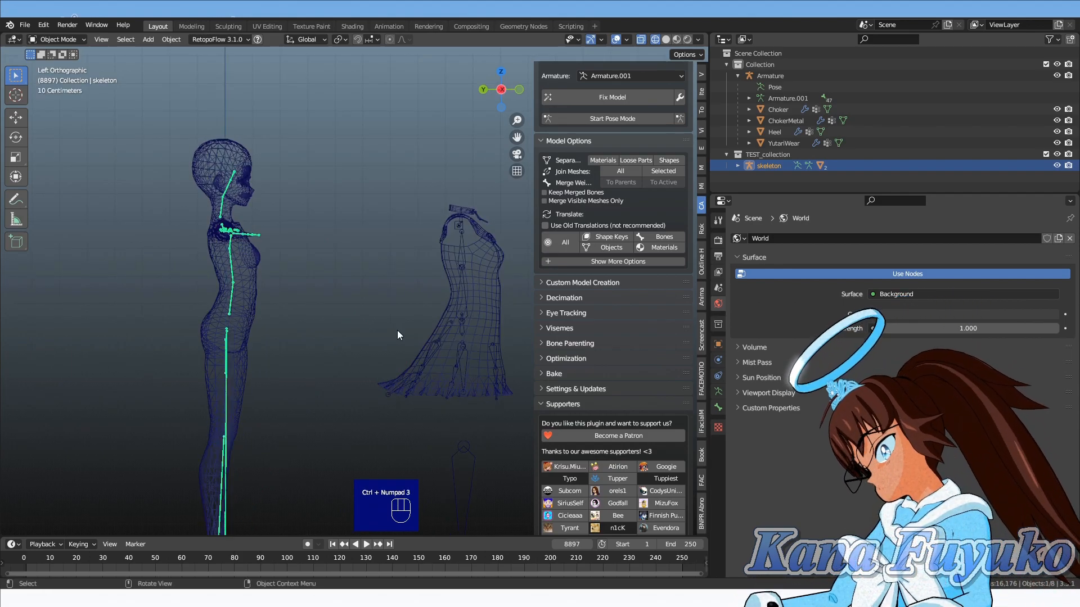
{"action": "left_click", "coordinate": [466, 438]}
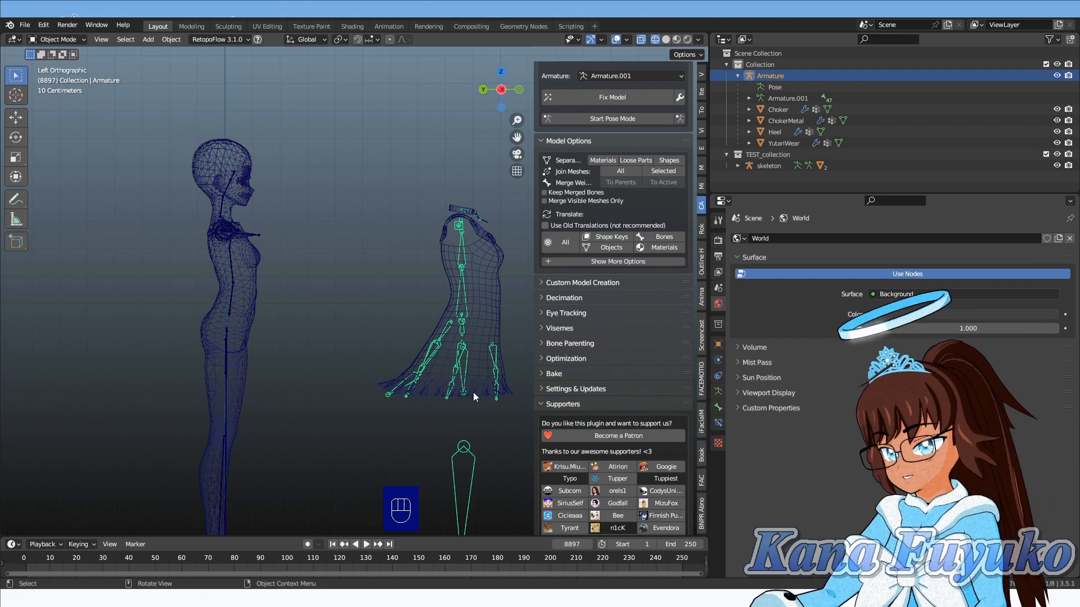
{"action": "middle_click_drag", "start_coordinate": [423, 369], "coordinate": [370, 325], "text": "shift"}
{"action": "middle_click_drag", "start_coordinate": [418, 298], "coordinate": [390, 290], "text": "shift"}
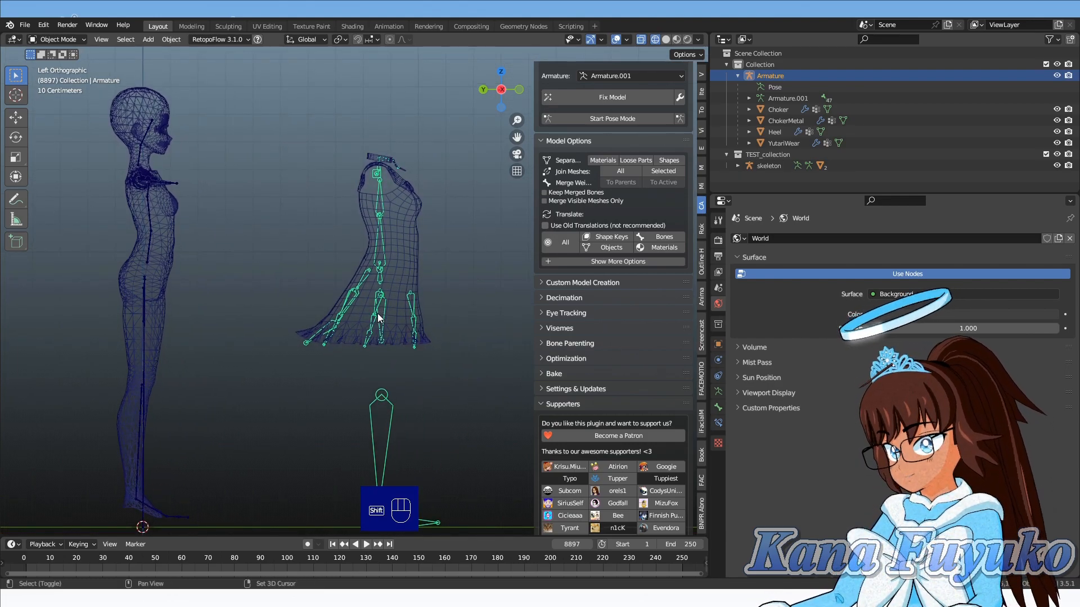
{"action": "key", "text": "shift+d"}
{"action": "right_click", "coordinate": [404, 319]}
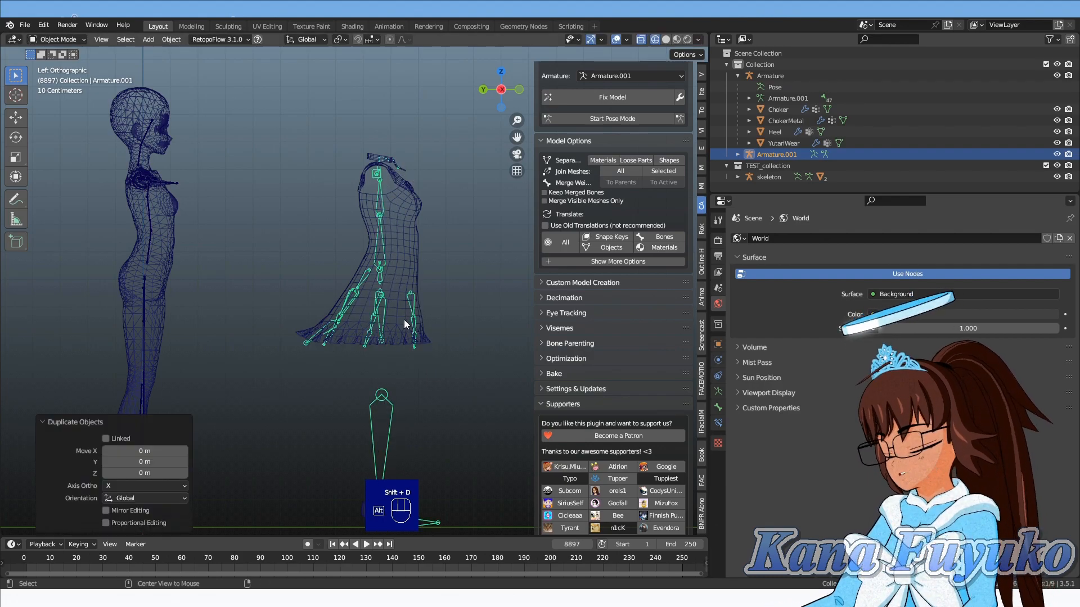
{"action": "key", "text": "alt+g"}
- Enter Edit Mode on the duplicated armature, with its choker bones at the avatar's neck in close view
{"action": "middle_click_drag", "start_coordinate": [272, 340], "coordinate": [294, 414], "text": "shift"}
{"action": "scroll", "coordinate": [356, 340], "scroll_direction": "up", "scroll_amount": 2}
{"action": "scroll", "coordinate": [322, 255], "scroll_direction": "up", "scroll_amount": 1}
{"action": "scroll", "coordinate": [322, 255], "scroll_direction": "up", "scroll_amount": 2}
{"action": "middle_click_drag", "start_coordinate": [311, 224], "coordinate": [338, 335], "text": "shift"}
{"action": "scroll", "coordinate": [338, 335], "scroll_direction": "up", "scroll_amount": 1}
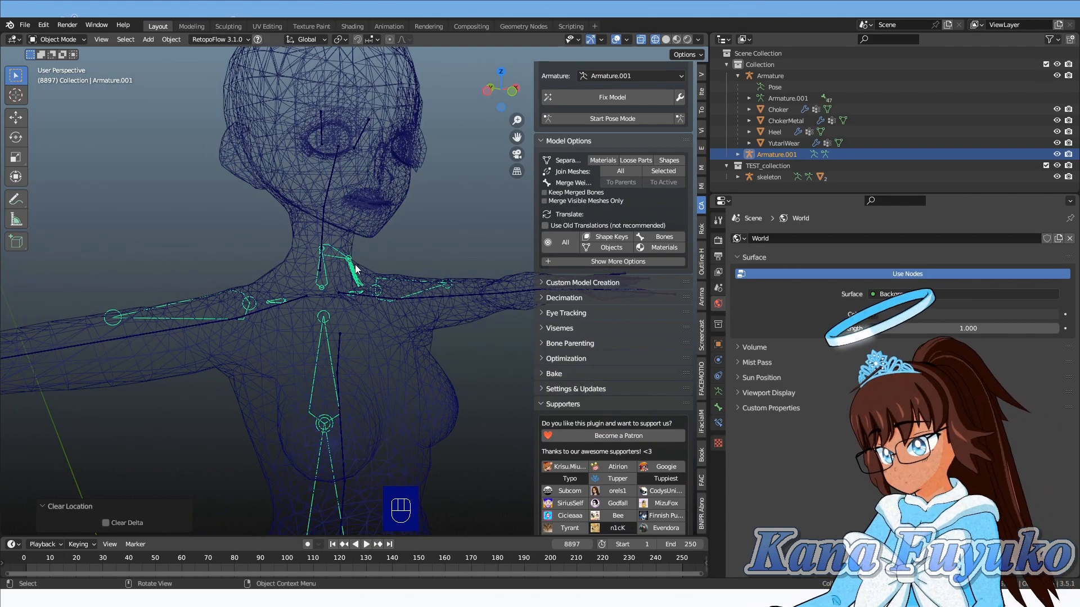
{"action": "scroll", "coordinate": [357, 269], "scroll_direction": "up", "scroll_amount": 2}
{"action": "scroll", "coordinate": [371, 245], "scroll_direction": "up", "scroll_amount": 3}
{"action": "middle_click_drag", "start_coordinate": [372, 243], "coordinate": [427, 277], "text": "shift"}
{"action": "key", "text": "Tab"}
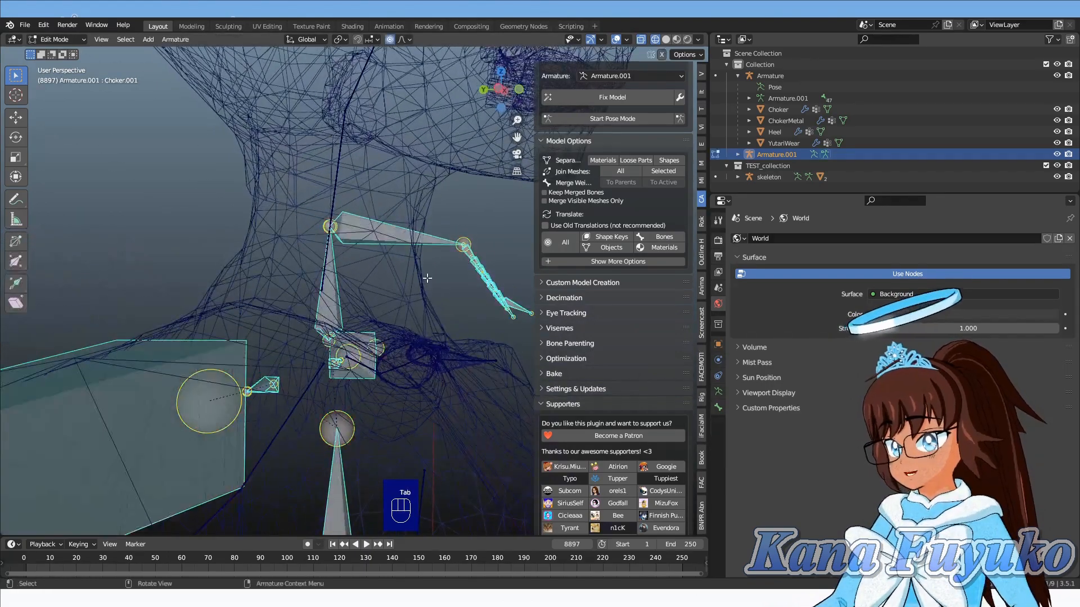
- Select the ChokerRoot bone with its hanging chain bones, separate them into their own armature, and return to Object Mode
{"action": "left_click", "coordinate": [388, 232]}
{"action": "middle_click_drag", "start_coordinate": [388, 232], "coordinate": [297, 281]}
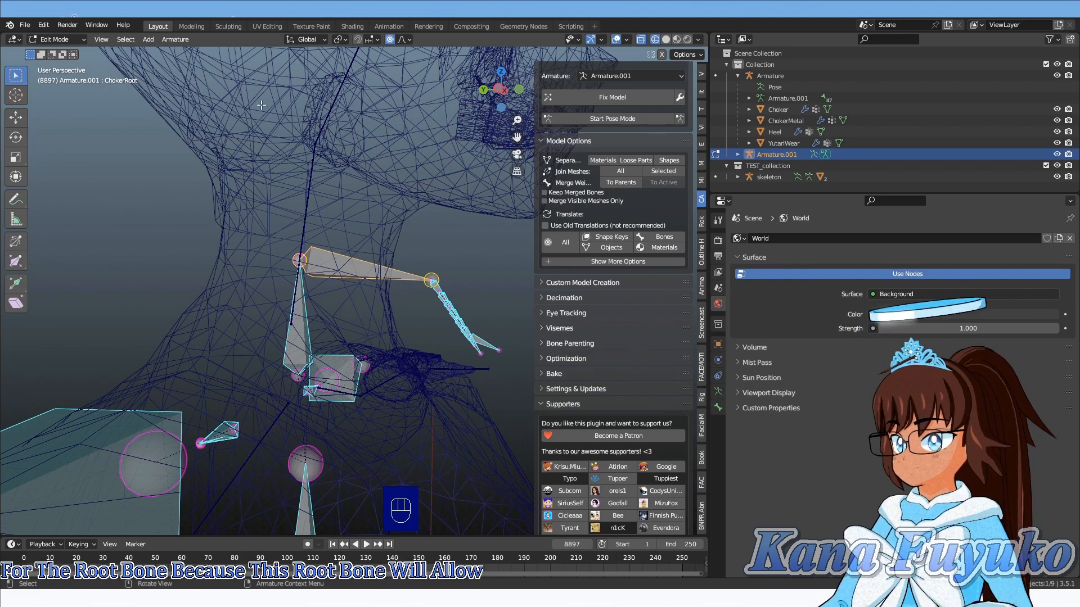
{"action": "scroll", "coordinate": [385, 209], "scroll_direction": "down", "scroll_amount": 4}
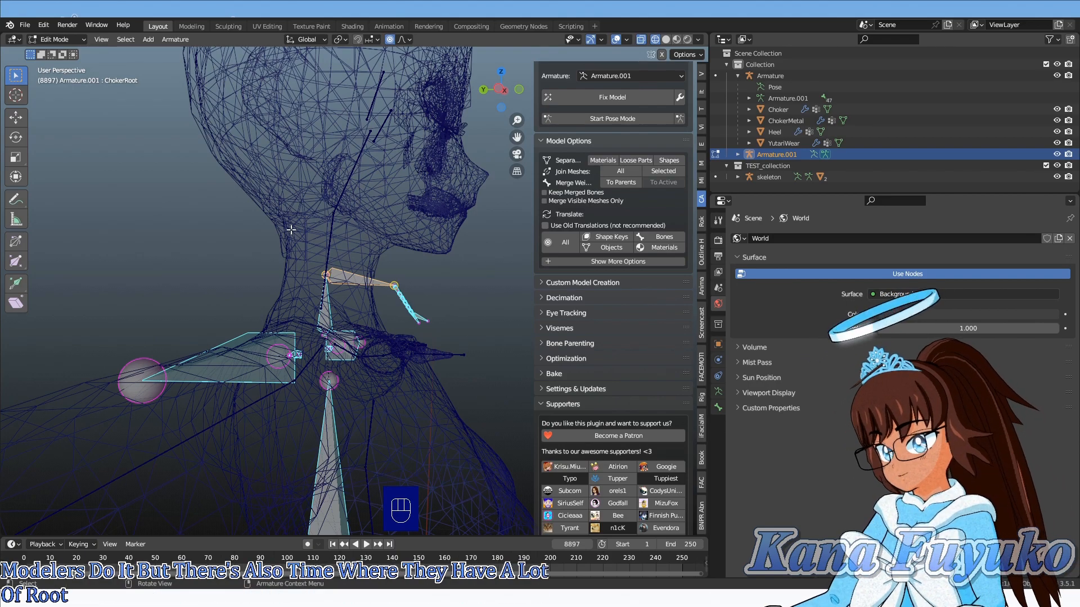
{"action": "scroll", "coordinate": [291, 229], "scroll_direction": "up", "scroll_amount": 4}
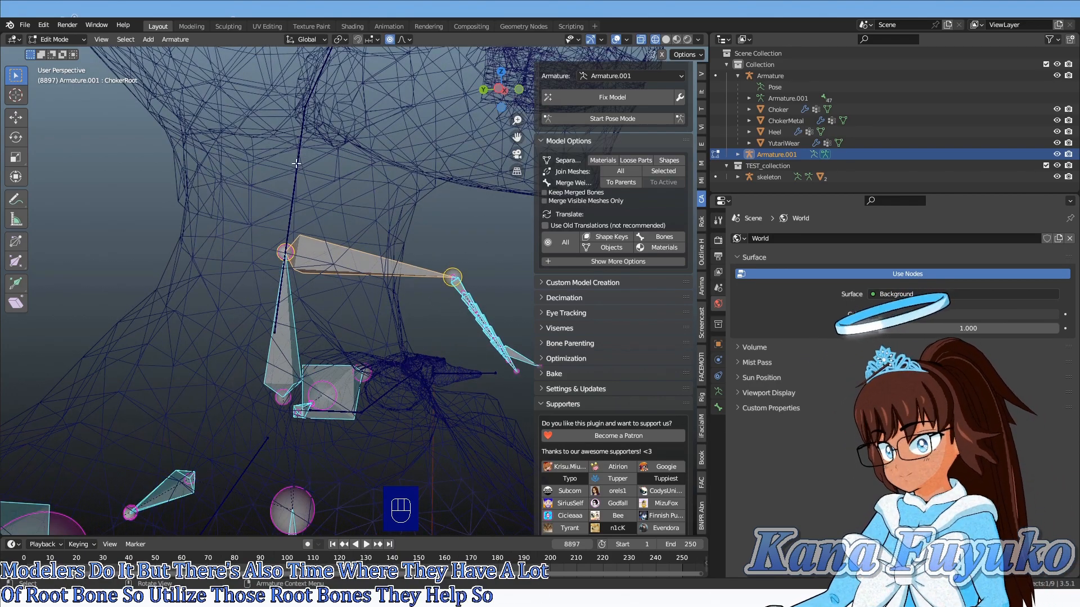
{"action": "middle_click_drag", "start_coordinate": [189, 159], "coordinate": [239, 231]}
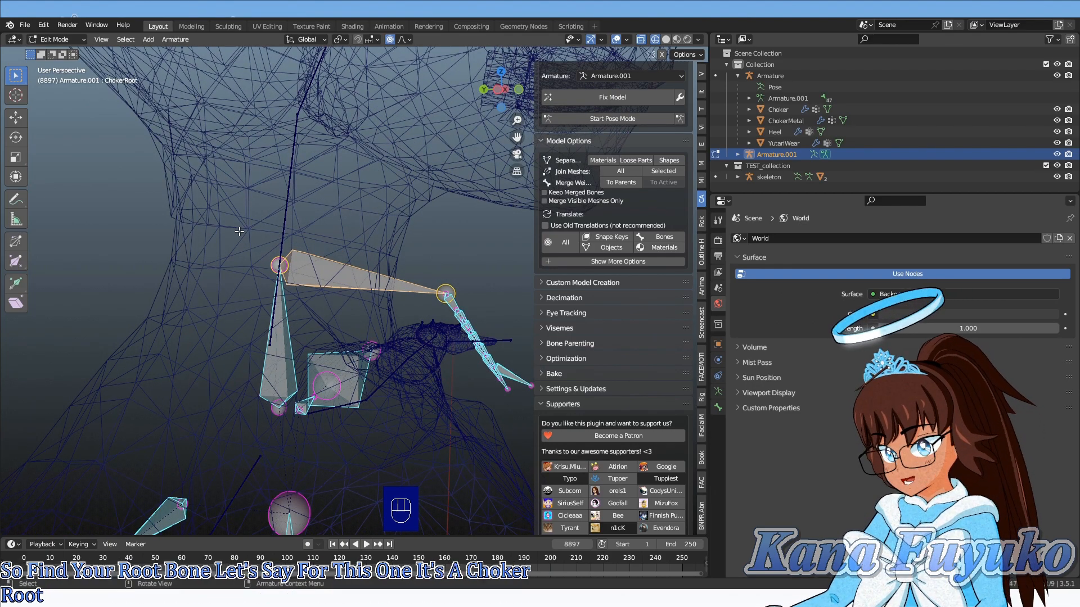
{"action": "middle_click_drag", "start_coordinate": [431, 271], "coordinate": [432, 280]}
{"action": "left_click_drag", "start_coordinate": [399, 252], "coordinate": [477, 348], "text": "shift"}
{"action": "middle_click_drag", "start_coordinate": [430, 292], "coordinate": [345, 300]}
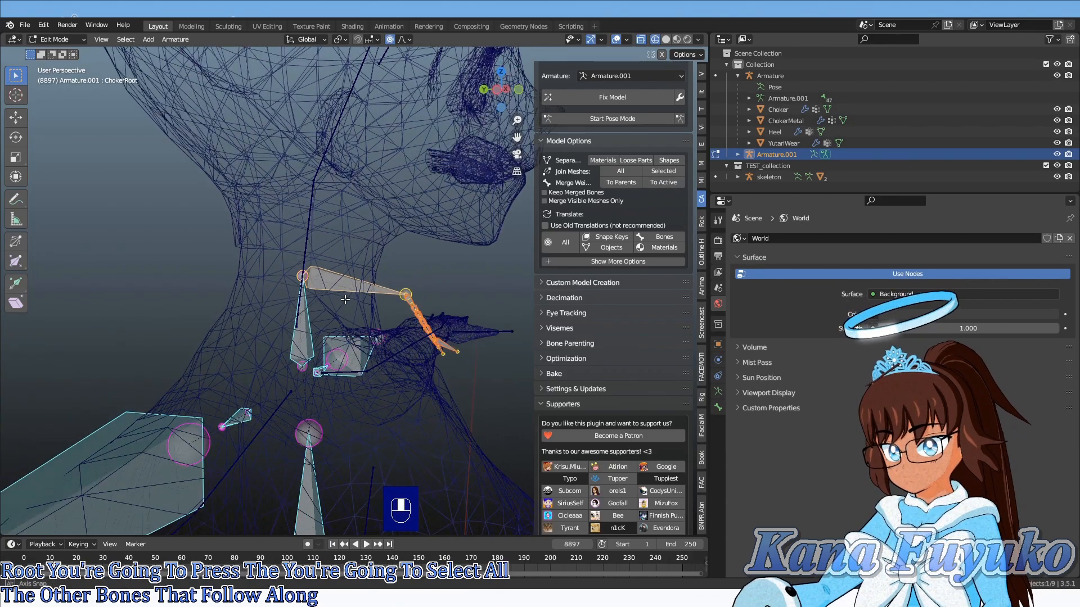
{"action": "key", "text": "p"}
{"action": "left_click", "coordinate": [346, 299]}
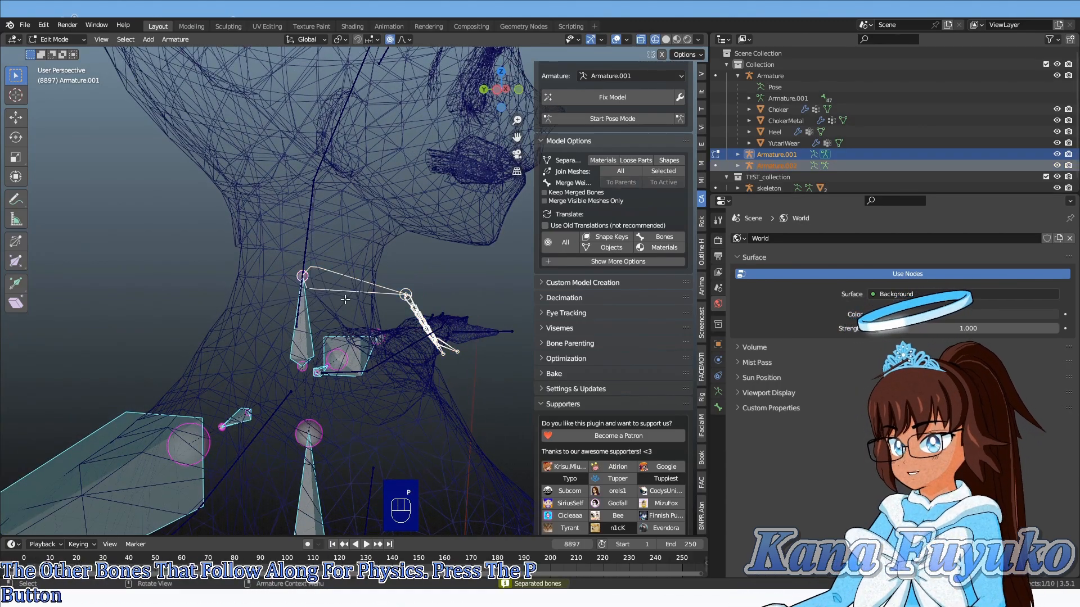
{"action": "key", "text": "Tab"}
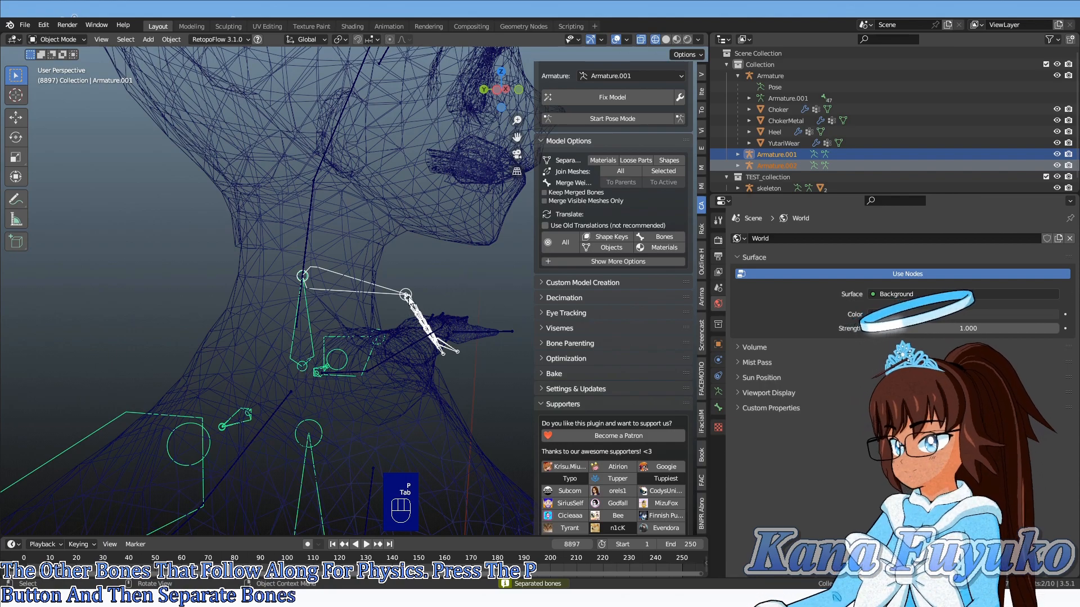
- Select the separated choker armature, add the avatar's skeleton as the active object, and join them
{"action": "left_click", "coordinate": [400, 295]}
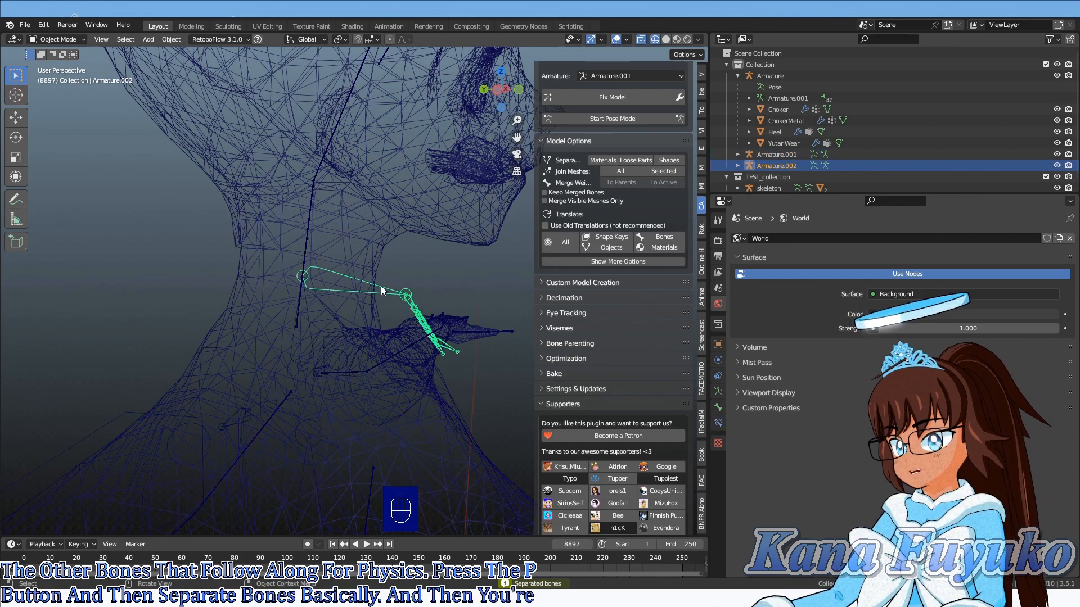
{"action": "scroll", "coordinate": [250, 230], "scroll_direction": "up", "scroll_amount": 4}
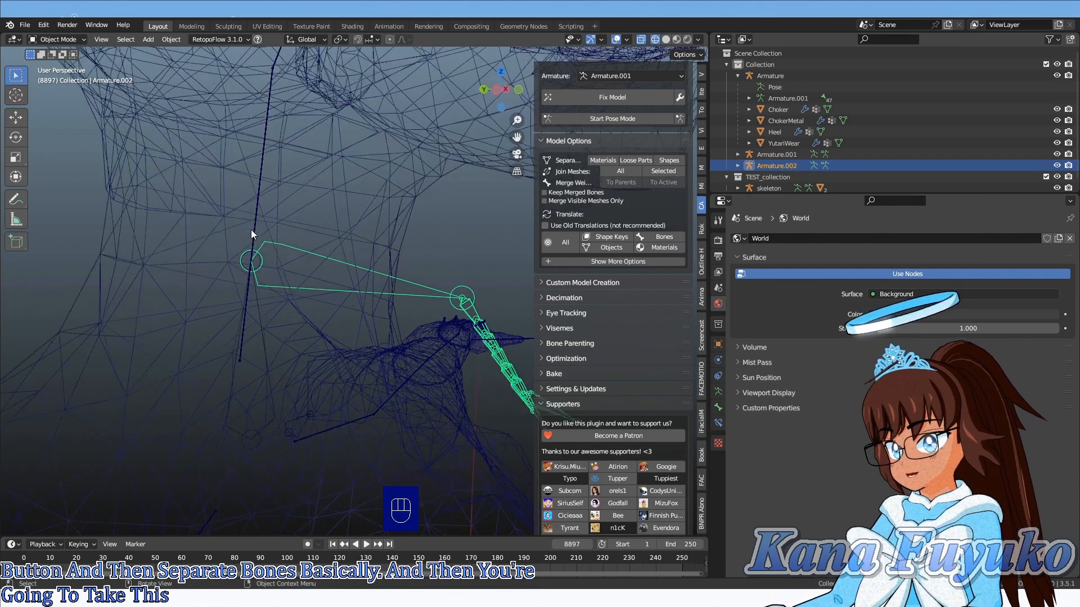
{"action": "left_click", "coordinate": [252, 229], "text": "shift"}
{"action": "scroll", "coordinate": [254, 223], "scroll_direction": "down", "scroll_amount": 1}
{"action": "scroll", "coordinate": [254, 226], "scroll_direction": "down", "scroll_amount": 1}
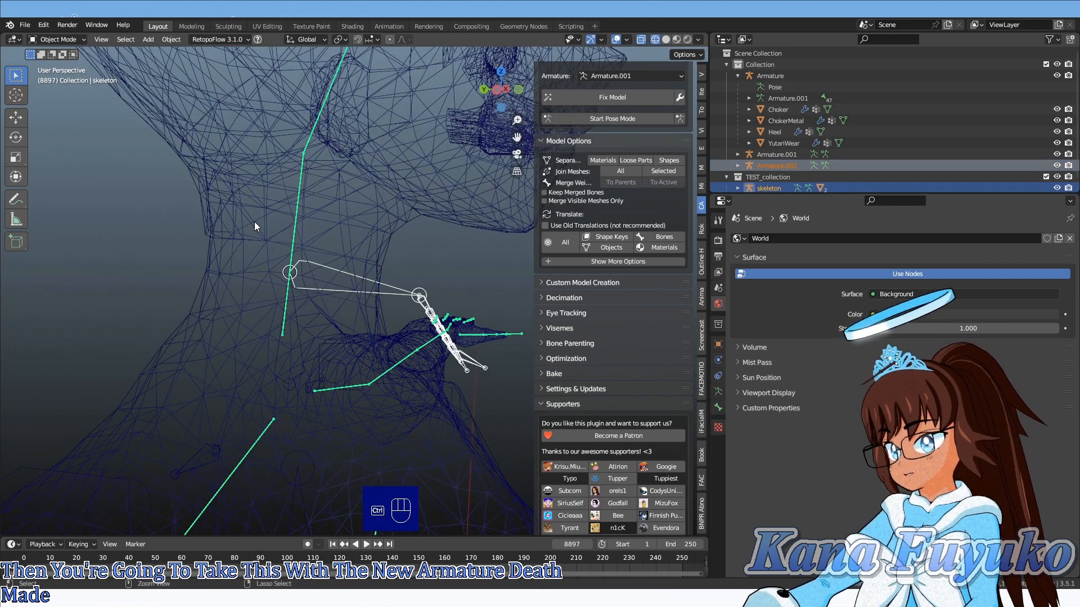
{"action": "key", "text": "ctrl+j"}
- In the skeleton's Edit Mode, parent the choker root bone to the J_Bip_C_Neck bone with Keep Offset
{"action": "key", "text": "Tab"}
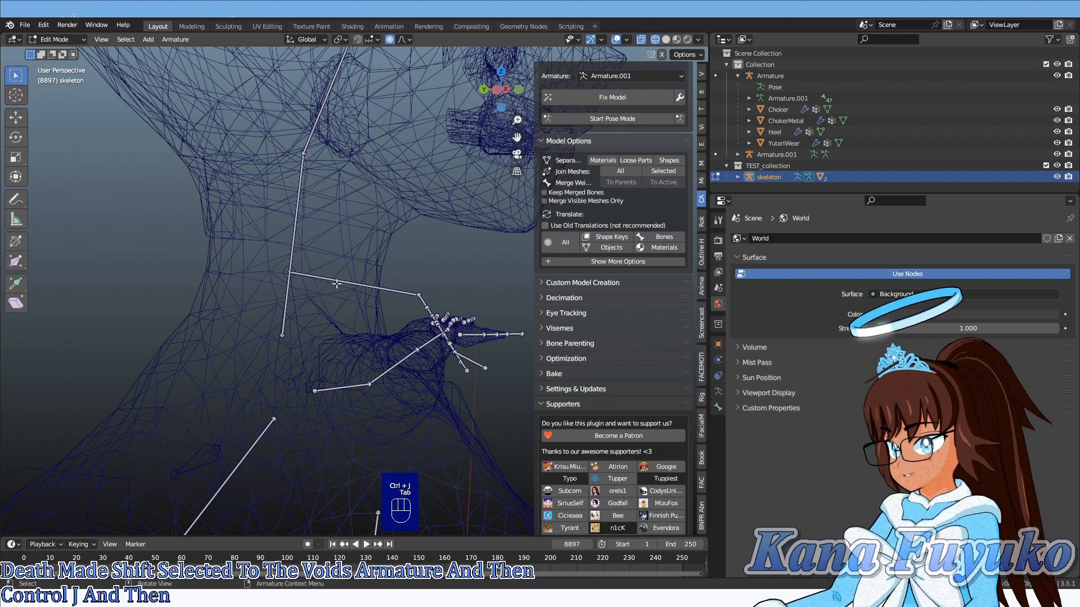
{"action": "left_click", "coordinate": [295, 226], "text": "shift"}
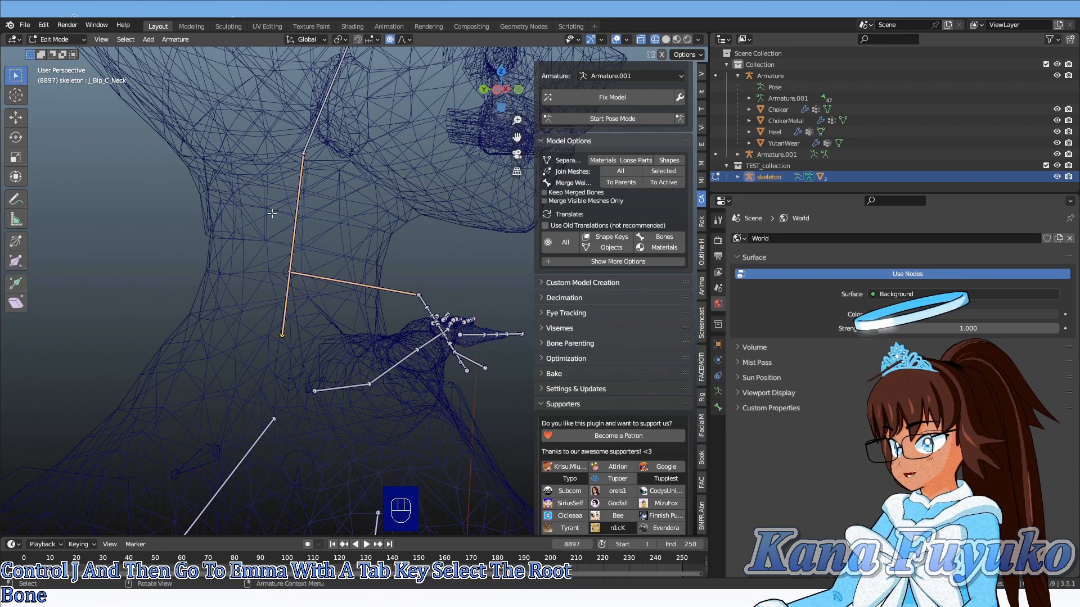
{"action": "key", "text": "ctrl+p"}
{"action": "left_click", "coordinate": [343, 222]}
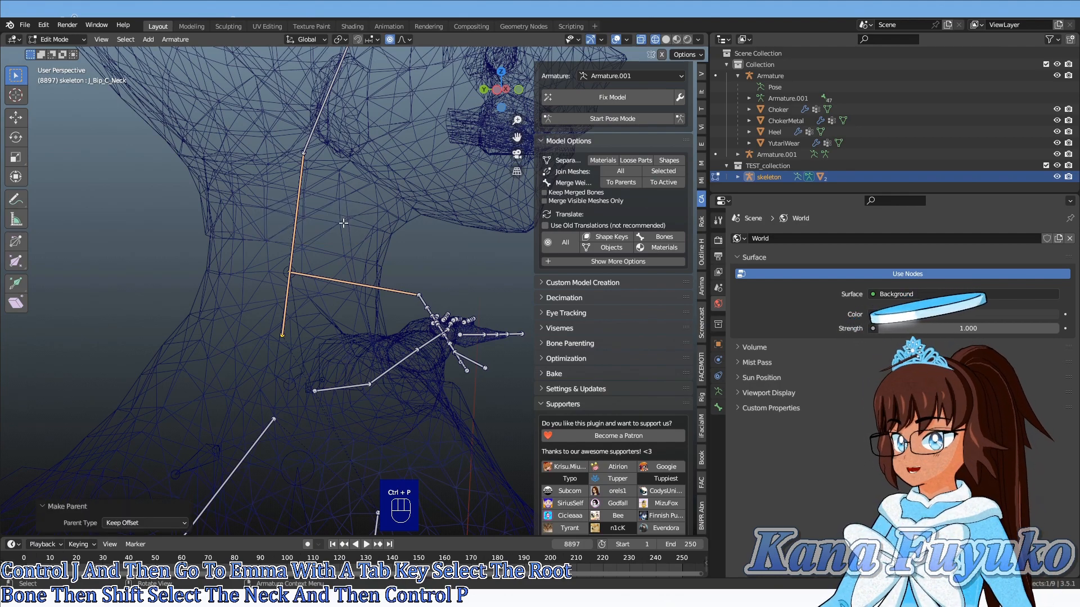
- In Pose Mode, test-rotate the J_Bip_C_Neck bone to check that the choker bones follow, cancel the rotation, and return to Edit Mode
{"action": "left_click", "coordinate": [343, 223]}
{"action": "scroll", "coordinate": [344, 261], "scroll_direction": "down", "scroll_amount": 3}
{"action": "left_click", "coordinate": [65, 44]}
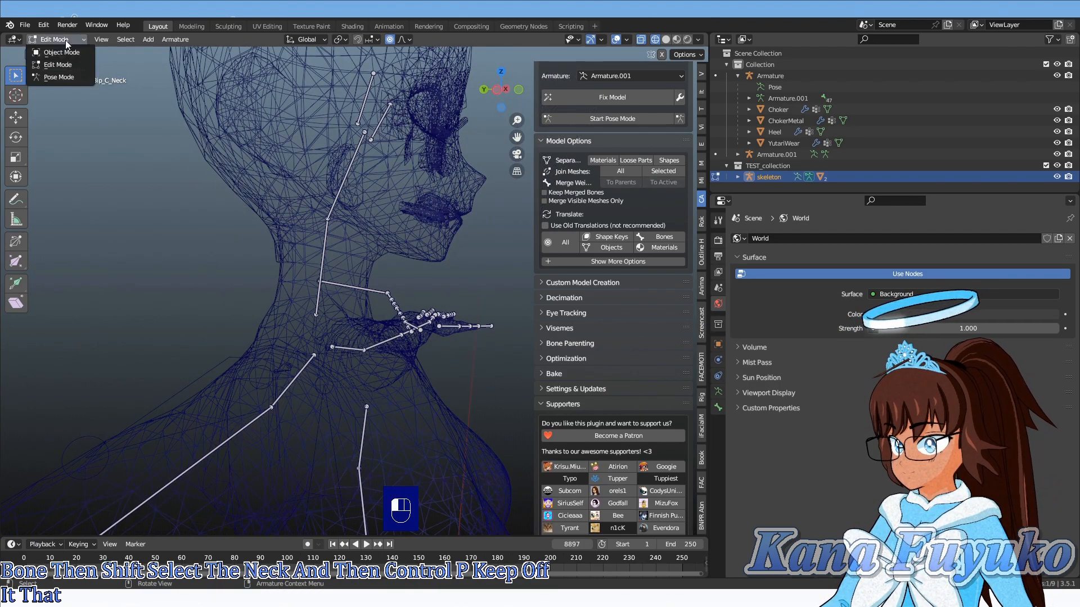
{"action": "left_click", "coordinate": [59, 78]}
{"action": "left_click", "coordinate": [320, 239]}
{"action": "key", "text": "r"}
{"action": "key", "text": "r"}
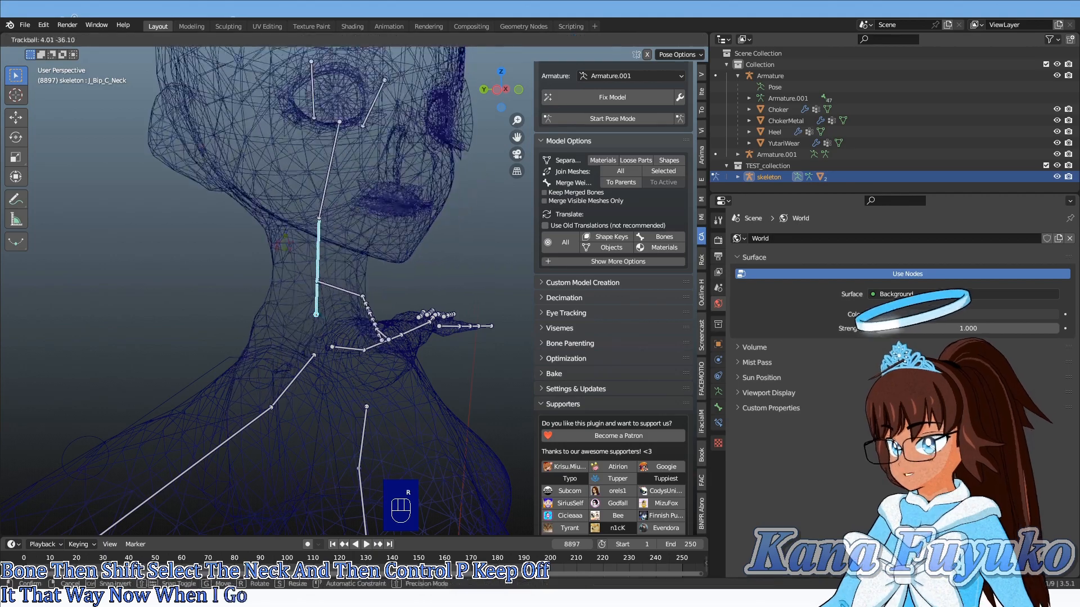
{"action": "right_click", "coordinate": [311, 244]}
{"action": "left_click", "coordinate": [57, 40]}
{"action": "left_click", "coordinate": [57, 65]}
- Leave the skeleton's Edit Mode, select the outfit's Armature.001, and enter its Edit Mode with the hip and skirt bones in close view
{"action": "left_click", "coordinate": [56, 39]}
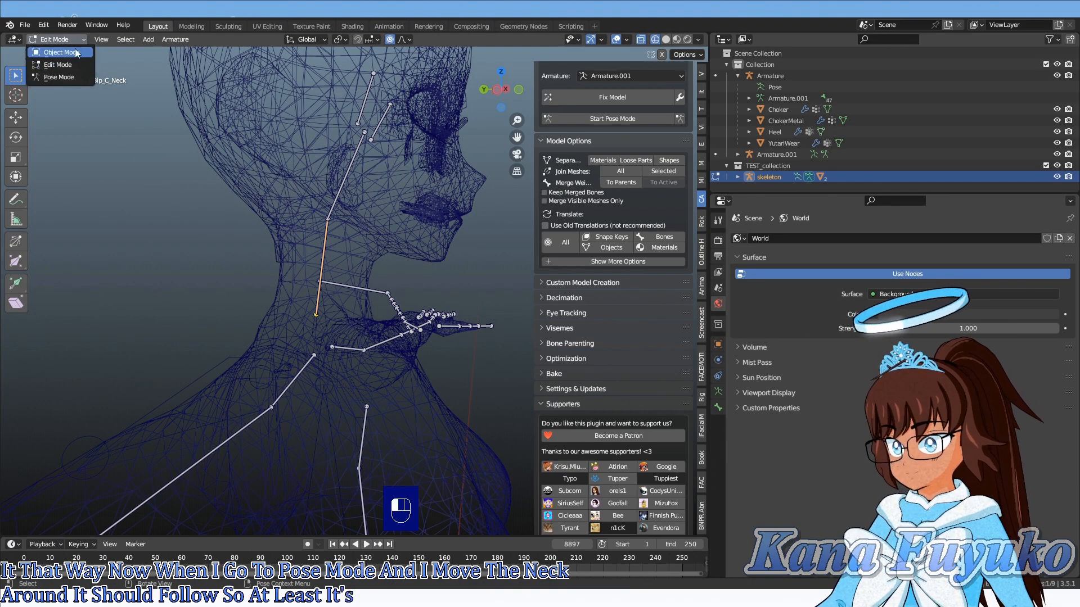
{"action": "left_click", "coordinate": [77, 53]}
{"action": "scroll", "coordinate": [291, 271], "scroll_direction": "down", "scroll_amount": 6}
{"action": "middle_click_drag", "start_coordinate": [397, 363], "coordinate": [379, 80], "text": "shift"}
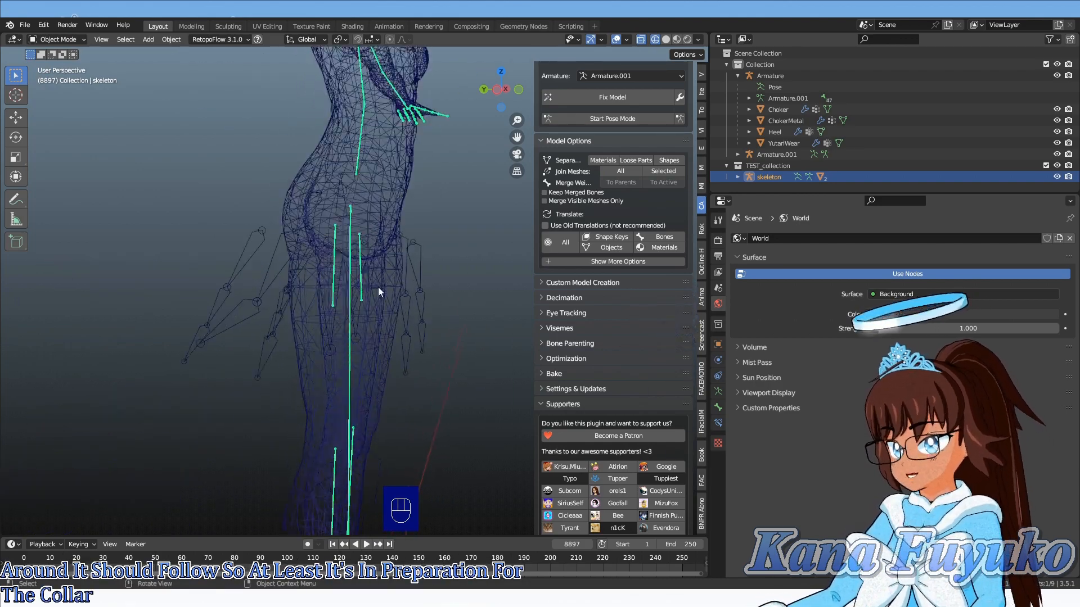
{"action": "left_click", "coordinate": [422, 322]}
{"action": "middle_click_drag", "start_coordinate": [395, 252], "coordinate": [407, 264]}
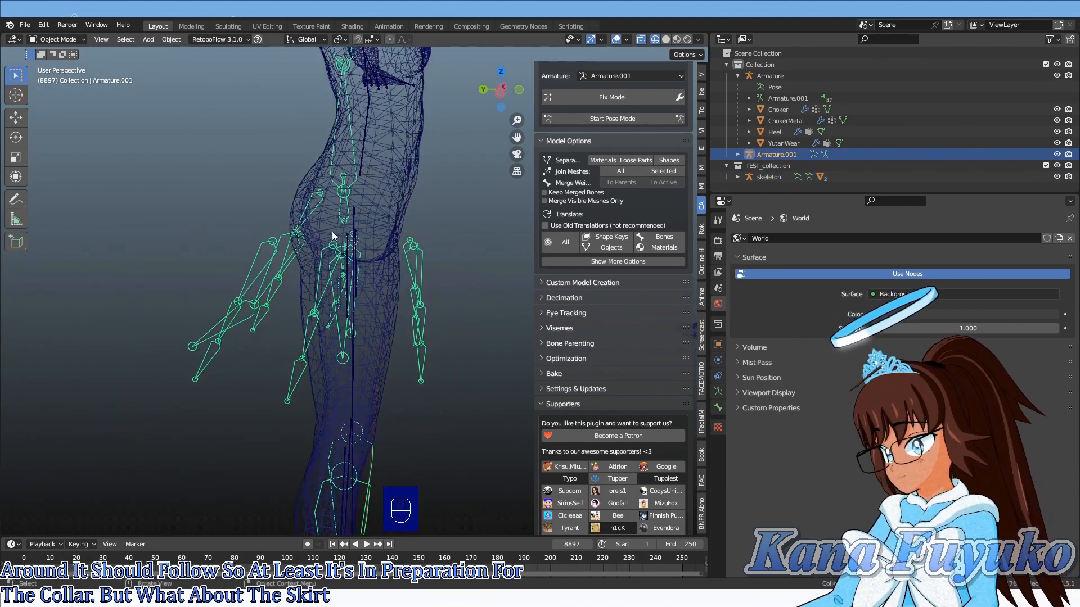
{"action": "key", "text": "Tab"}
{"action": "scroll", "coordinate": [308, 280], "scroll_direction": "up", "scroll_amount": 5}
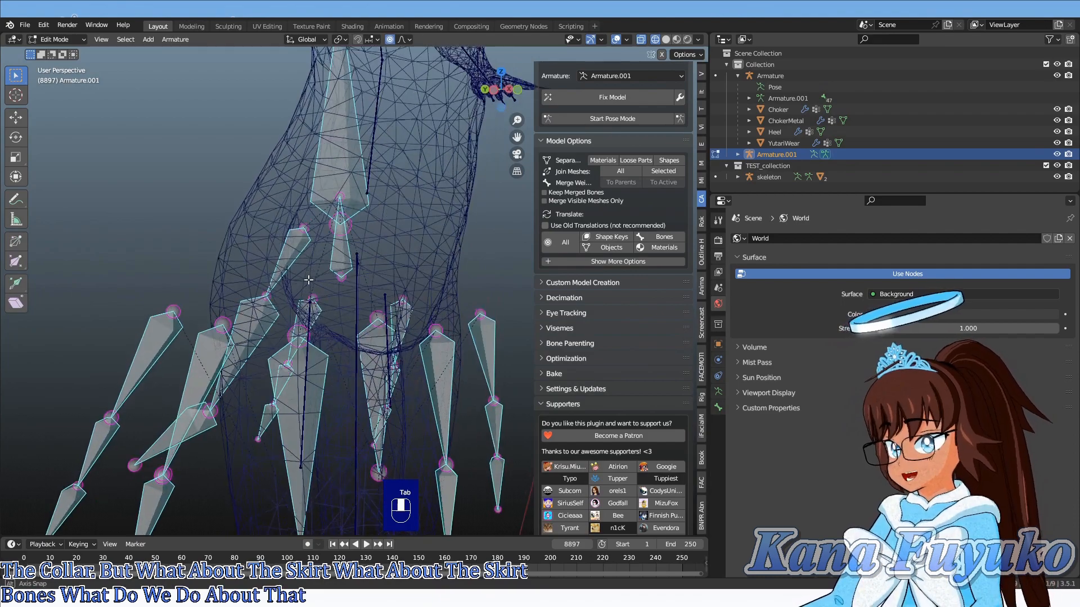
{"action": "middle_click_drag", "start_coordinate": [348, 247], "coordinate": [363, 253]}
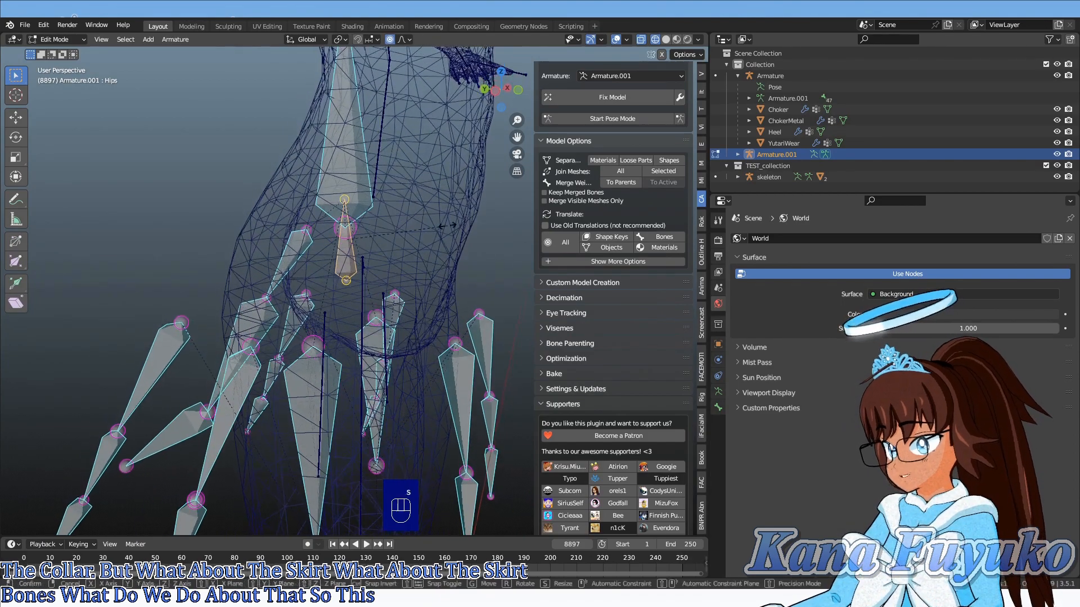
- Examine how the hips bone and the surrounding skirt bones connect around the pelvis
{"action": "key", "text": "s"}
{"action": "right_click", "coordinate": [390, 223]}
{"action": "middle_click_drag", "start_coordinate": [366, 291], "coordinate": [353, 305]}
{"action": "middle_click_drag", "start_coordinate": [451, 240], "coordinate": [247, 229]}
{"action": "scroll", "coordinate": [422, 233], "scroll_direction": "up", "scroll_amount": 1}
{"action": "middle_click_drag", "start_coordinate": [247, 229], "coordinate": [388, 225], "text": "shift"}
{"action": "scroll", "coordinate": [422, 197], "scroll_direction": "up", "scroll_amount": 2}
{"action": "middle_click_drag", "start_coordinate": [347, 348], "coordinate": [338, 315], "text": "shift"}
{"action": "scroll", "coordinate": [270, 323], "scroll_direction": "down", "scroll_amount": 2}
{"action": "left_click", "coordinate": [278, 267]}
{"action": "scroll", "coordinate": [279, 268], "scroll_direction": "down", "scroll_amount": 1}
{"action": "middle_click_drag", "start_coordinate": [388, 185], "coordinate": [318, 258], "text": "shift"}
{"action": "scroll", "coordinate": [333, 281], "scroll_direction": "up", "scroll_amount": 2}
{"action": "scroll", "coordinate": [409, 243], "scroll_direction": "up", "scroll_amount": 3}
- Examine how the tail and front skirt bones are linked to the hips and upper leg bones
{"action": "left_click", "coordinate": [409, 243]}
{"action": "scroll", "coordinate": [409, 244], "scroll_direction": "down", "scroll_amount": 3}
{"action": "left_click", "coordinate": [395, 243]}
{"action": "middle_click_drag", "start_coordinate": [318, 258], "coordinate": [148, 309]}
{"action": "scroll", "coordinate": [360, 268], "scroll_direction": "up", "scroll_amount": 2}
{"action": "scroll", "coordinate": [237, 244], "scroll_direction": "down", "scroll_amount": 3}
{"action": "key", "text": "g"}
{"action": "right_click", "coordinate": [247, 279]}
{"action": "middle_click_drag", "start_coordinate": [349, 295], "coordinate": [391, 263], "text": "shift"}
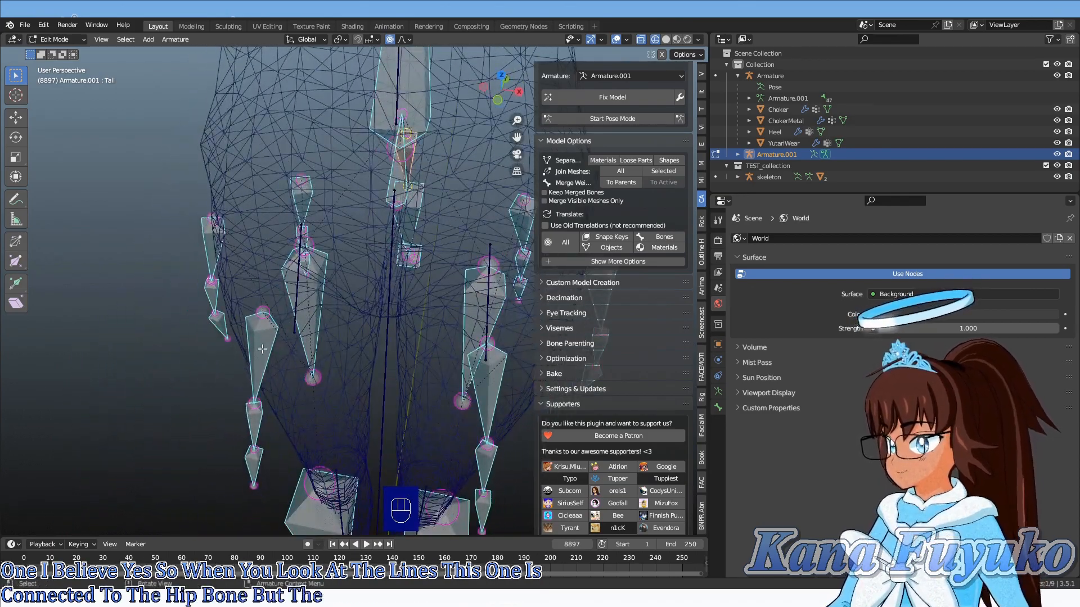
{"action": "left_click", "coordinate": [255, 332]}
{"action": "left_click", "coordinate": [298, 200]}
{"action": "middle_click_drag", "start_coordinate": [298, 199], "coordinate": [422, 236]}
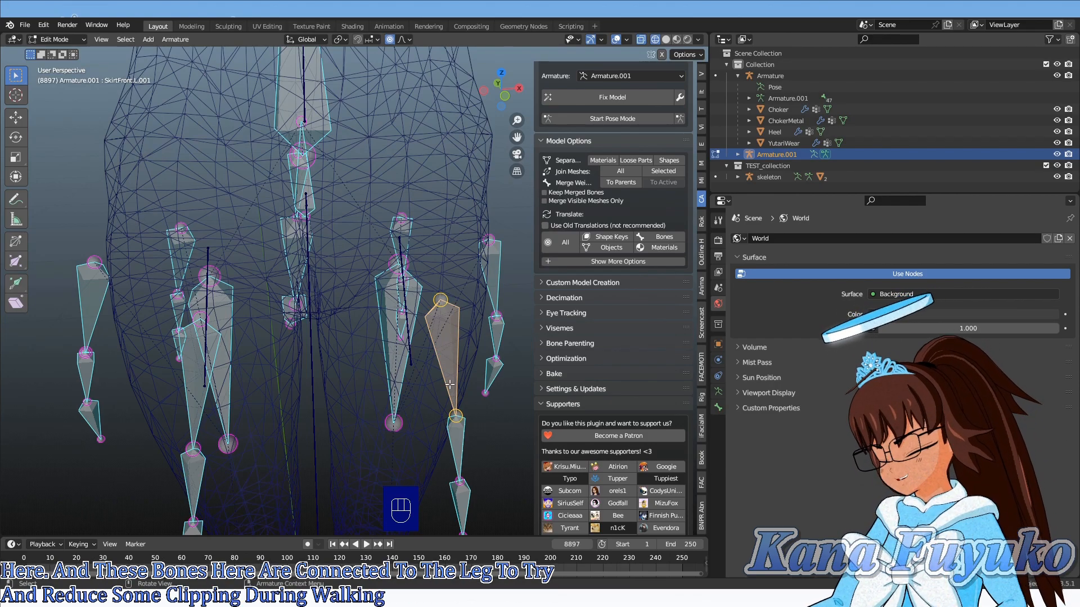
{"action": "middle_click_drag", "start_coordinate": [312, 371], "coordinate": [282, 393]}
{"action": "middle_click_drag", "start_coordinate": [250, 304], "coordinate": [346, 283]}
- Delete the upper-body bones above the hips, including the chest and shoulders, from Armature.001
{"action": "scroll", "coordinate": [337, 284], "scroll_direction": "down", "scroll_amount": 2}
{"action": "left_click_drag", "start_coordinate": [145, 147], "coordinate": [473, 306]}
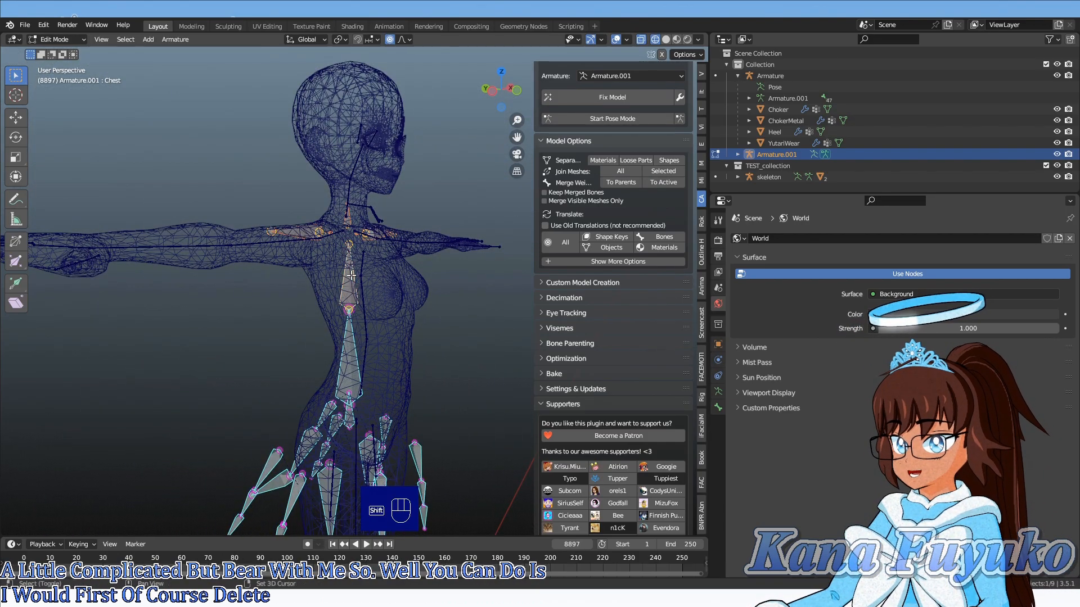
{"action": "middle_click_drag", "start_coordinate": [375, 279], "coordinate": [349, 257]}
{"action": "key", "text": "x"}
{"action": "left_click", "coordinate": [346, 255]}
- Select the Hips, Upper Leg.R and Upper Leg.L bones of the clothing armature together
{"action": "scroll", "coordinate": [347, 255], "scroll_direction": "up", "scroll_amount": 2}
{"action": "middle_click_drag", "start_coordinate": [378, 304], "coordinate": [270, 366]}
{"action": "scroll", "coordinate": [344, 256], "scroll_direction": "up", "scroll_amount": 3}
{"action": "left_click", "coordinate": [270, 366]}
{"action": "left_click", "coordinate": [445, 341]}
{"action": "middle_click_drag", "start_coordinate": [444, 337], "coordinate": [384, 159]}
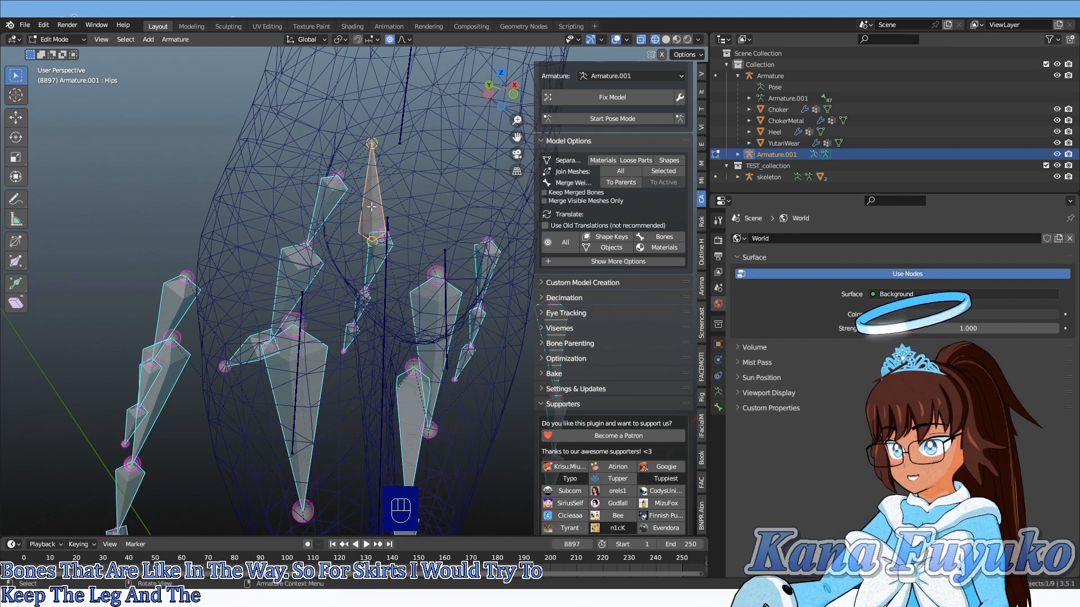
{"action": "middle_click_drag", "start_coordinate": [368, 233], "coordinate": [304, 377]}
{"action": "left_click", "coordinate": [302, 382], "text": "shift"}
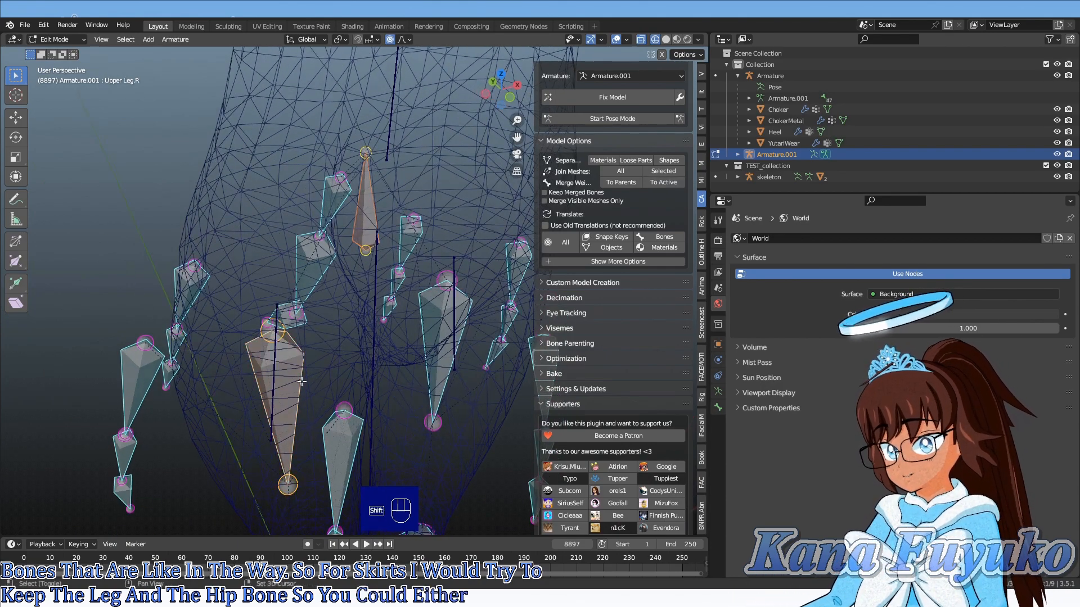
{"action": "left_click", "coordinate": [438, 328], "text": "shift"}
{"action": "middle_click_drag", "start_coordinate": [344, 282], "coordinate": [380, 292]}
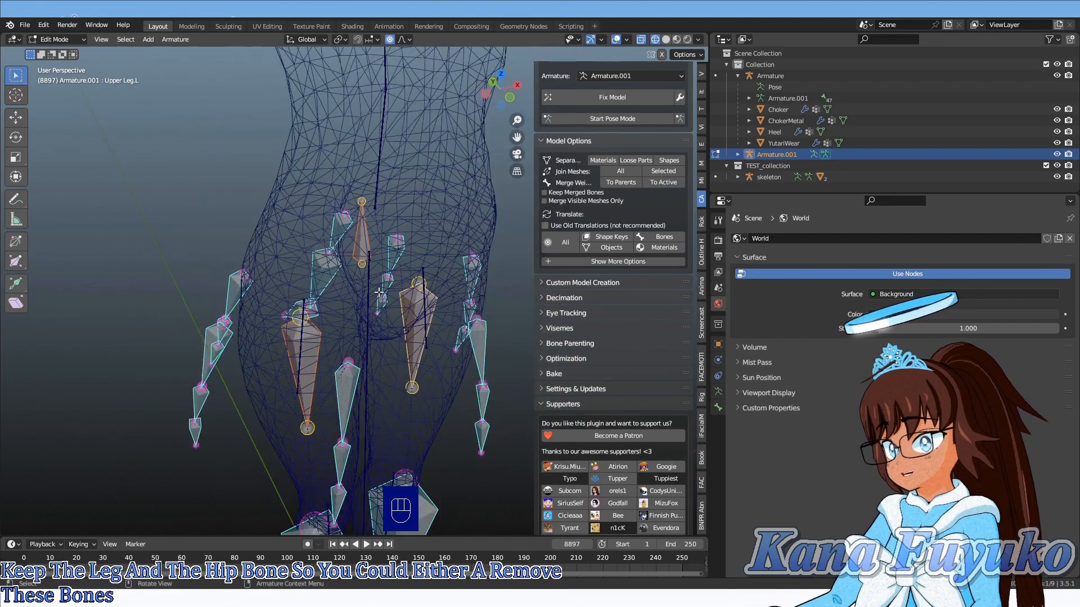
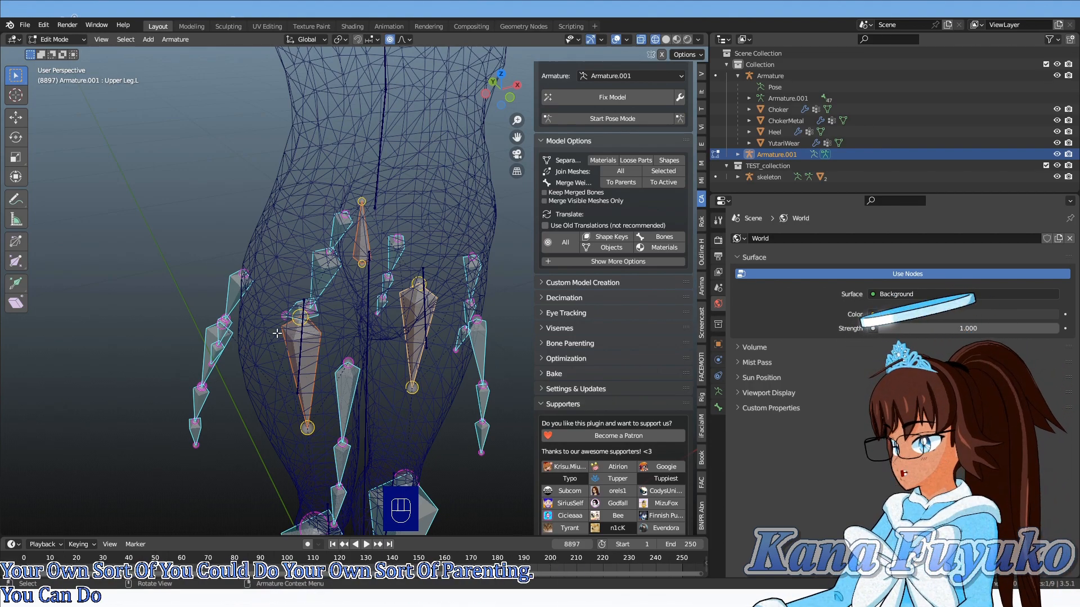
{"action": "middle_click_drag", "start_coordinate": [321, 315], "coordinate": [359, 305]}
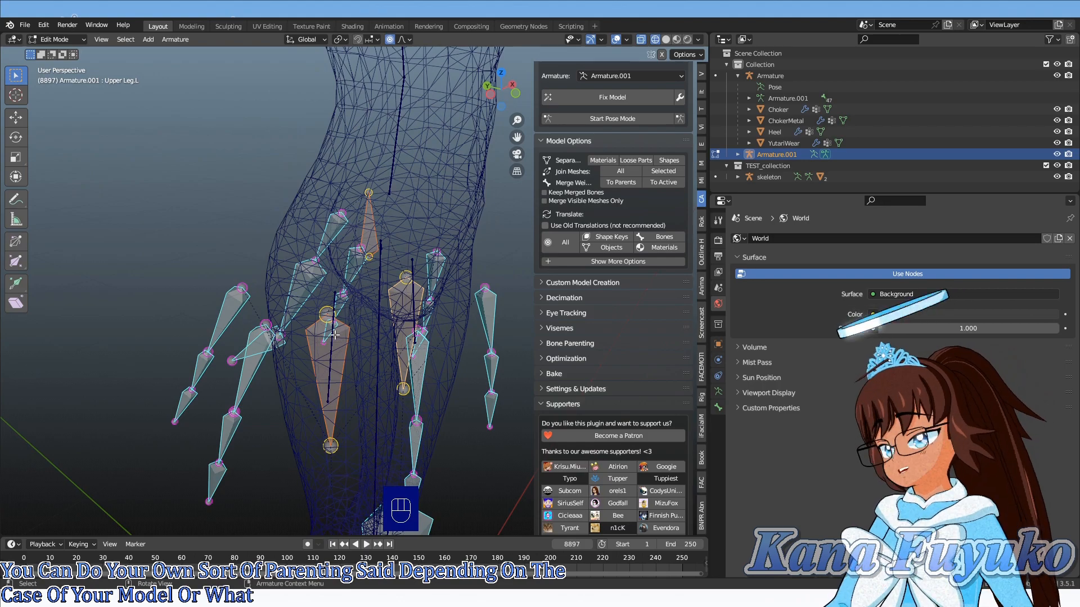
- Scale the Hips, Upper Leg.R and Upper Leg.L bones down together to 0.678
{"action": "left_click", "coordinate": [330, 375]}
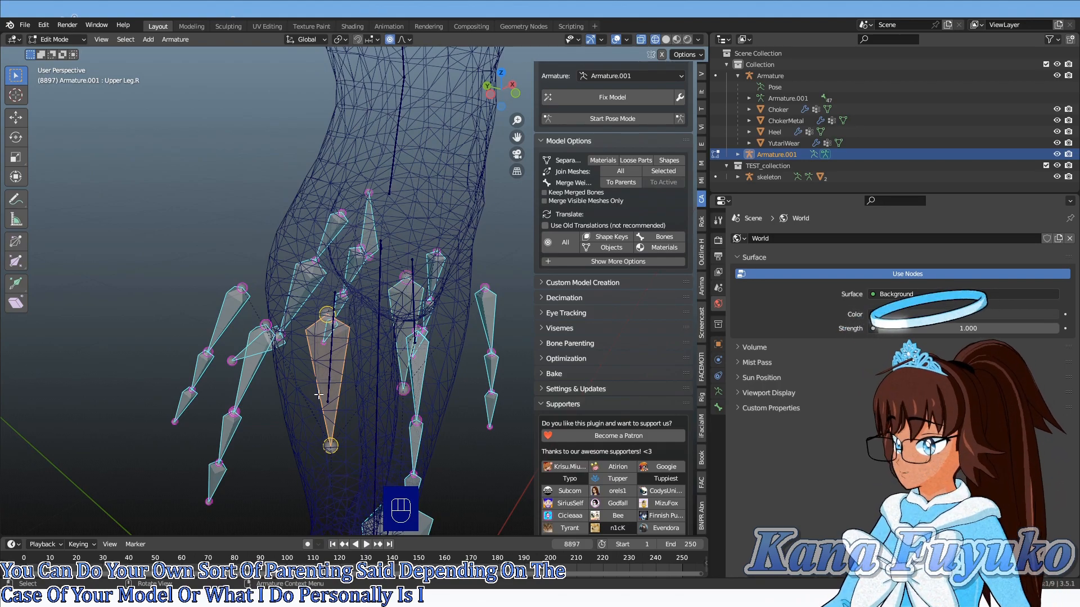
{"action": "scroll", "coordinate": [319, 395], "scroll_direction": "up", "scroll_amount": 6}
{"action": "middle_click_drag", "start_coordinate": [368, 344], "coordinate": [371, 342]}
{"action": "left_click", "coordinate": [434, 305], "text": "shift"}
{"action": "middle_click_drag", "start_coordinate": [329, 390], "coordinate": [413, 344]}
{"action": "scroll", "coordinate": [369, 368], "scroll_direction": "down", "scroll_amount": 2}
{"action": "left_click", "coordinate": [344, 375]}
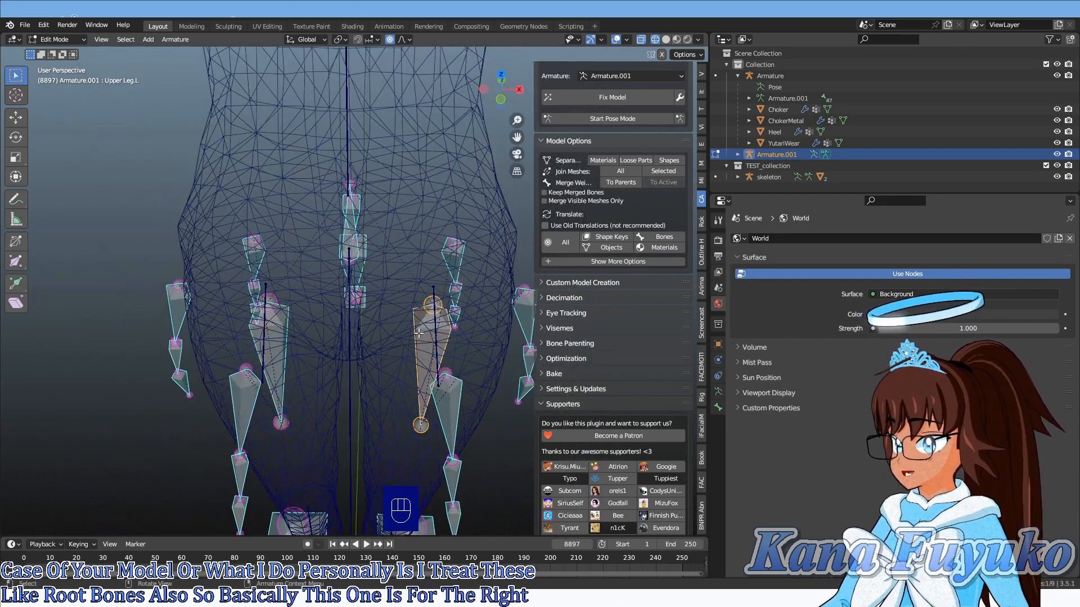
{"action": "middle_click_drag", "start_coordinate": [388, 272], "coordinate": [380, 218]}
{"action": "left_click", "coordinate": [412, 326], "text": "shift"}
{"action": "left_click", "coordinate": [337, 344], "text": "shift"}
{"action": "middle_click_drag", "start_coordinate": [365, 342], "coordinate": [402, 335]}
{"action": "key", "text": "s"}
{"action": "left_click", "coordinate": [322, 293]}
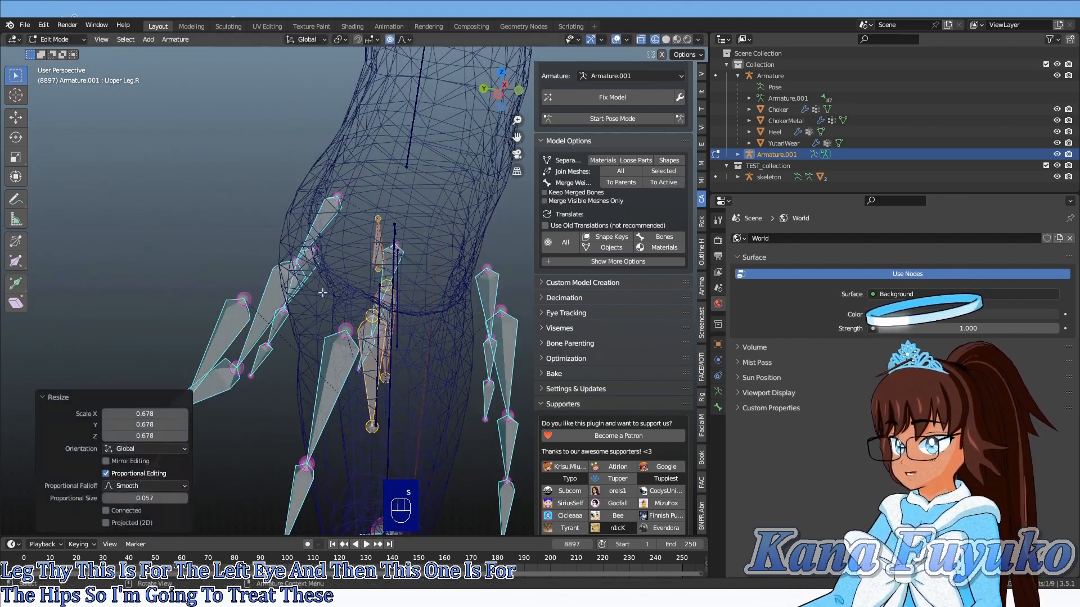
- Move the Hips and both Upper Leg bones slightly away from the skeleton's matching bones
{"action": "left_click", "coordinate": [19, 118]}
{"action": "left_click_drag", "start_coordinate": [360, 318], "coordinate": [392, 338]}
{"action": "middle_click_drag", "start_coordinate": [392, 338], "coordinate": [236, 281]}
- Separate the skirt, hips and upper leg bones into their own armature and return to Object Mode
{"action": "key", "text": "Tab"}
{"action": "key", "text": "Tab"}
{"action": "left_click_drag", "start_coordinate": [186, 182], "coordinate": [491, 379]}
{"action": "middle_click_drag", "start_coordinate": [343, 292], "coordinate": [305, 285]}
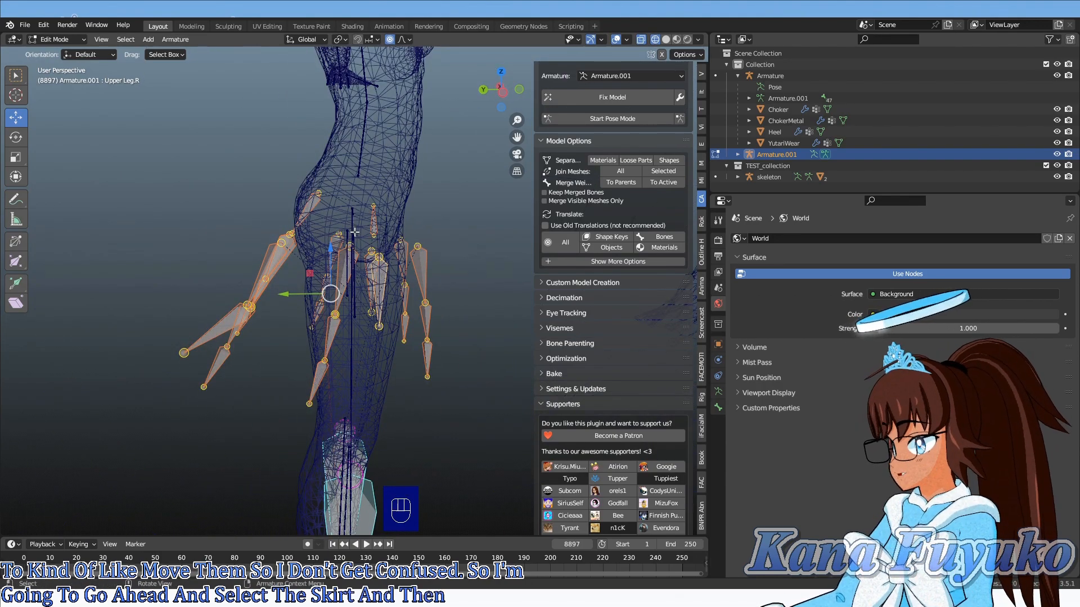
{"action": "middle_click_drag", "start_coordinate": [355, 233], "coordinate": [329, 230]}
{"action": "key", "text": "p"}
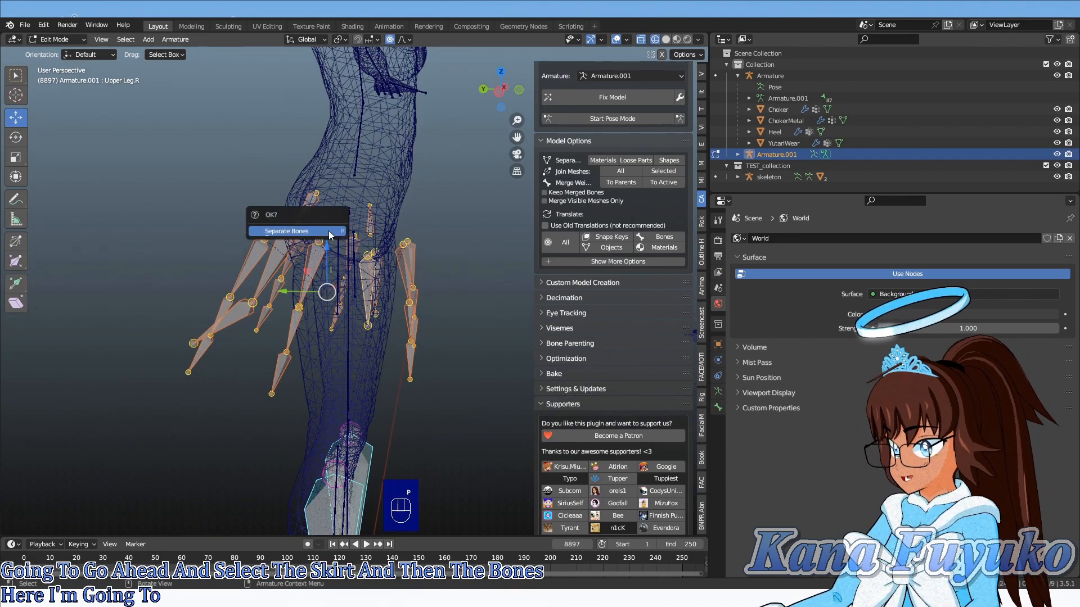
{"action": "left_click", "coordinate": [329, 231]}
{"action": "key", "text": "Tab"}
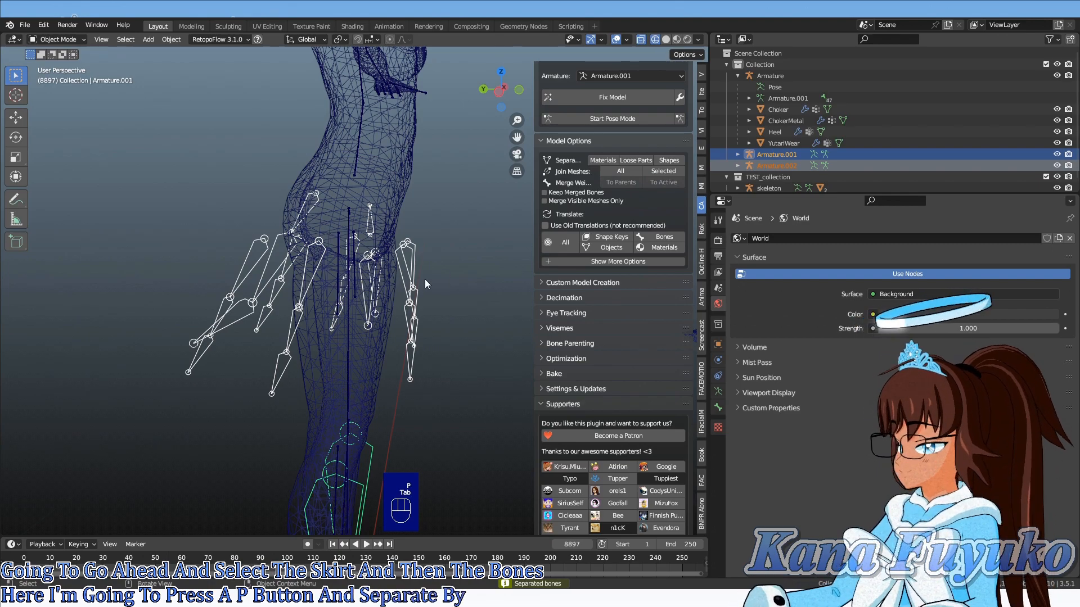
- Join the separated skirt armature Armature.002 into the skeleton armature
{"action": "scroll", "coordinate": [426, 277], "scroll_direction": "down", "scroll_amount": 3}
{"action": "scroll", "coordinate": [360, 269], "scroll_direction": "up", "scroll_amount": 2}
{"action": "left_click", "coordinate": [401, 264]}
{"action": "scroll", "coordinate": [388, 278], "scroll_direction": "up", "scroll_amount": 3}
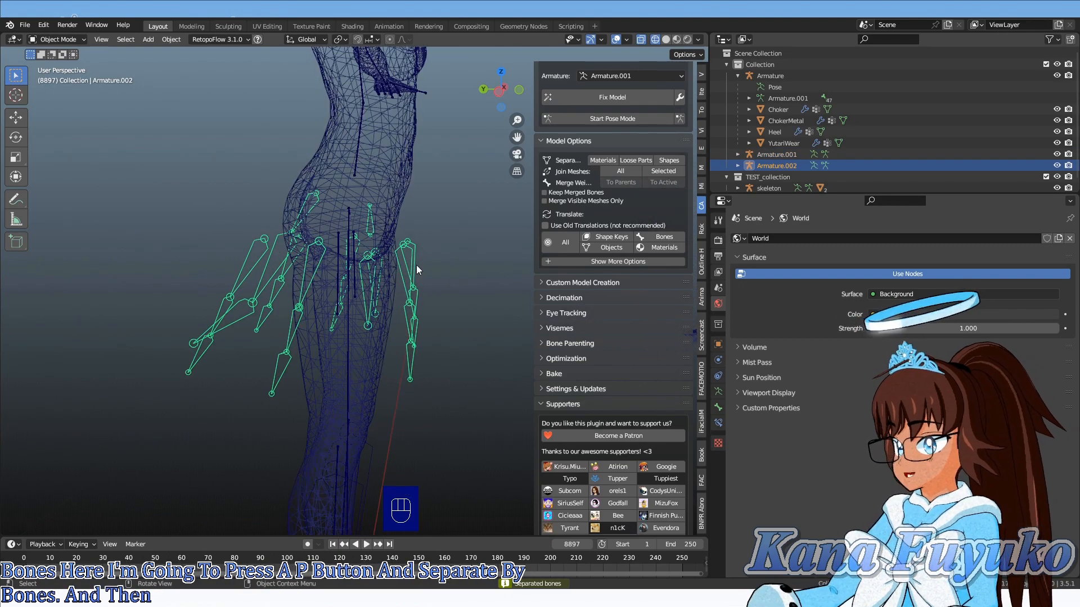
{"action": "scroll", "coordinate": [366, 270], "scroll_direction": "up", "scroll_amount": 3}
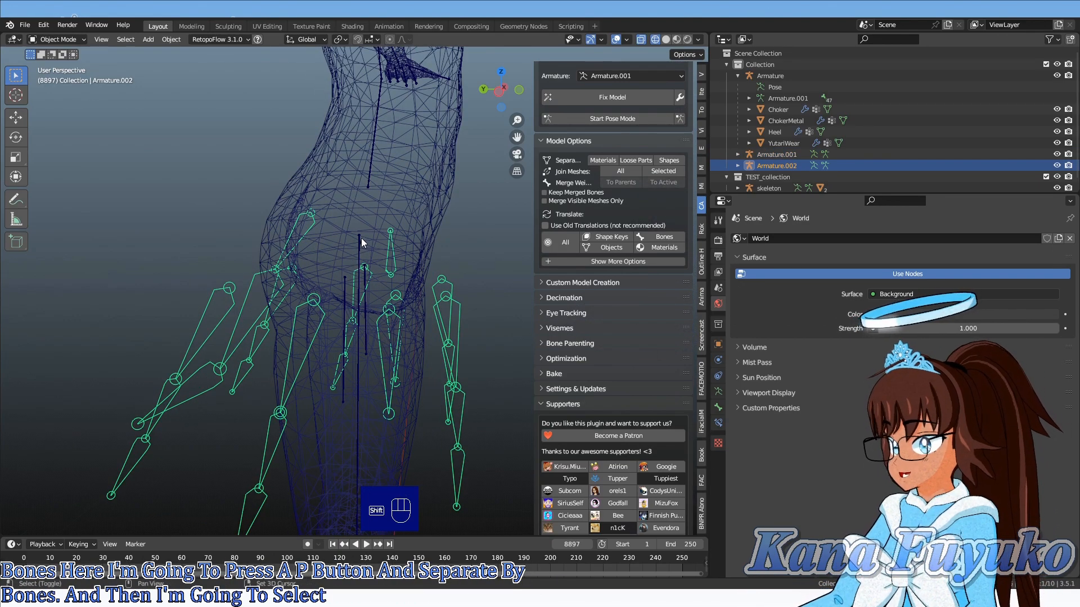
{"action": "left_click", "coordinate": [359, 238]}
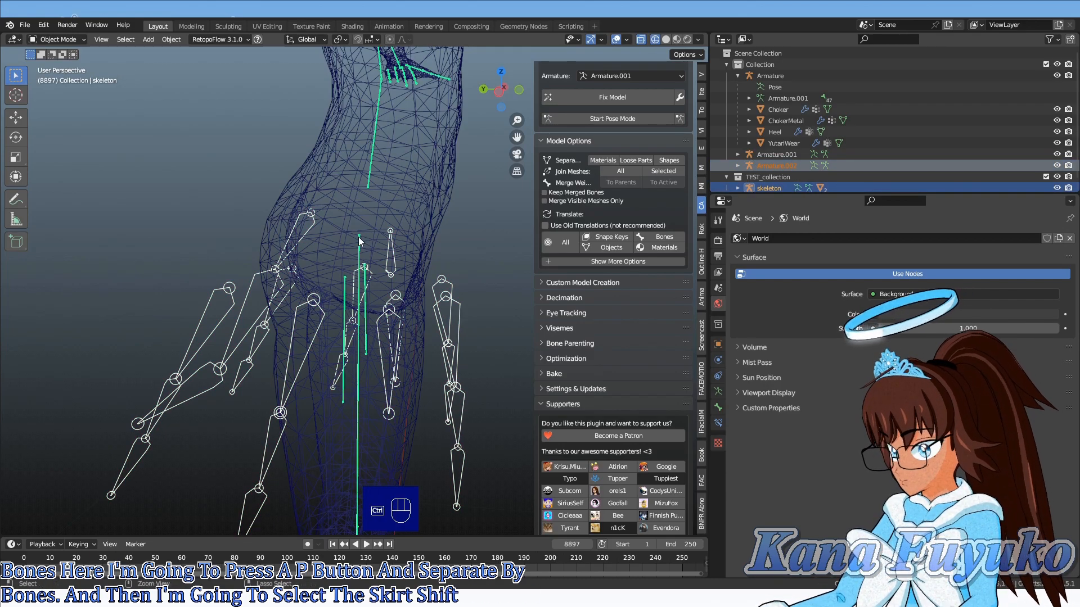
{"action": "key", "text": "ctrl+j"}
- In Edit Mode, parent the Upper Leg.R bone to J_Bip_R_UpperLeg with Keep Offset
{"action": "key", "text": "Tab"}
{"action": "mouse_move", "coordinate": [291, 363]}
{"action": "middle_mouse_down"}
{"action": "mouse_move", "coordinate": [147, 374]}
{"action": "mouse_move", "coordinate": [286, 361]}
{"action": "middle_mouse_up"}
{"action": "scroll", "coordinate": [235, 366], "scroll_direction": "up", "scroll_amount": 2}
{"action": "left_click", "coordinate": [284, 368]}
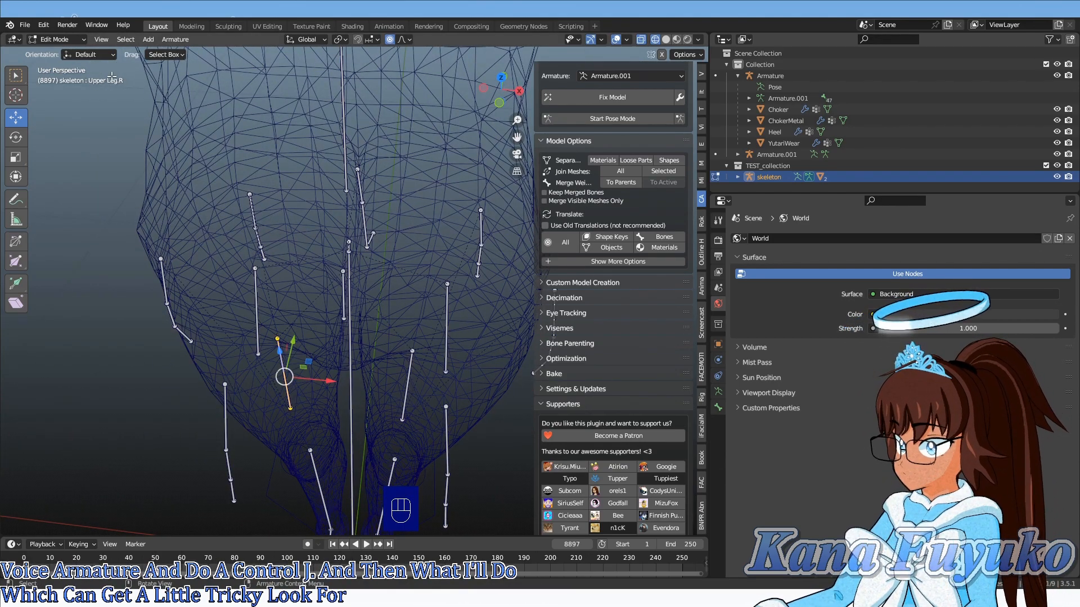
{"action": "left_click", "coordinate": [56, 39]}
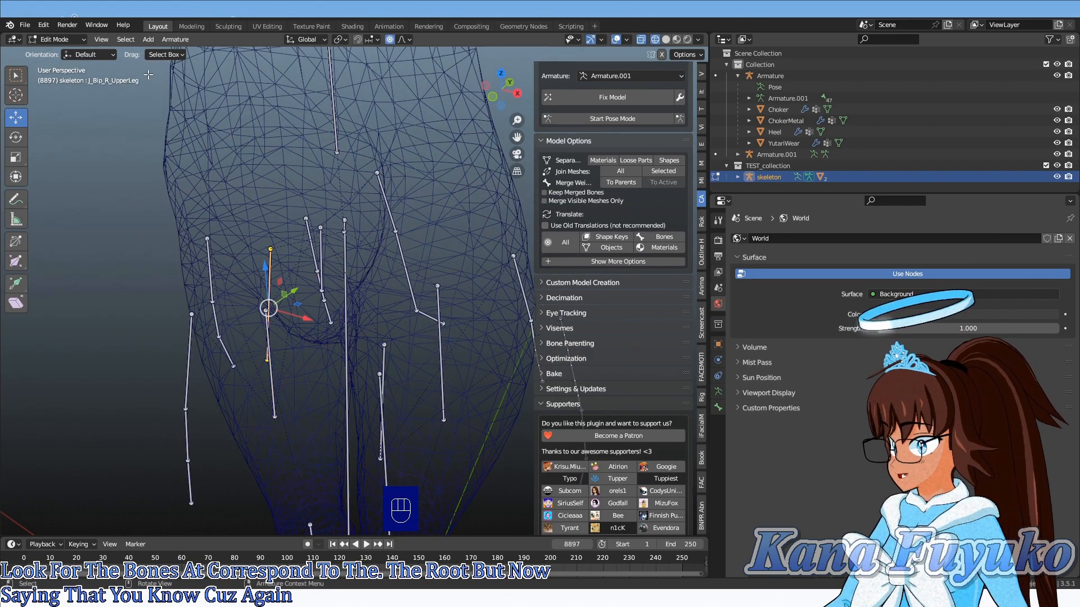
{"action": "left_click", "coordinate": [276, 377]}
{"action": "middle_click_drag", "start_coordinate": [264, 359], "coordinate": [307, 370]}
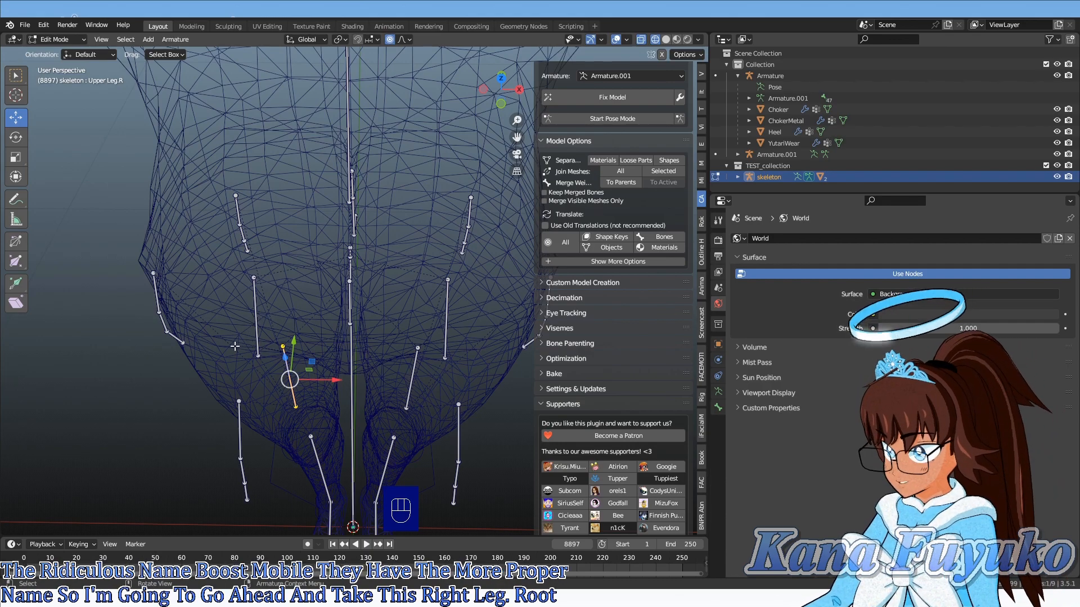
{"action": "left_click", "coordinate": [254, 313], "text": "shift"}
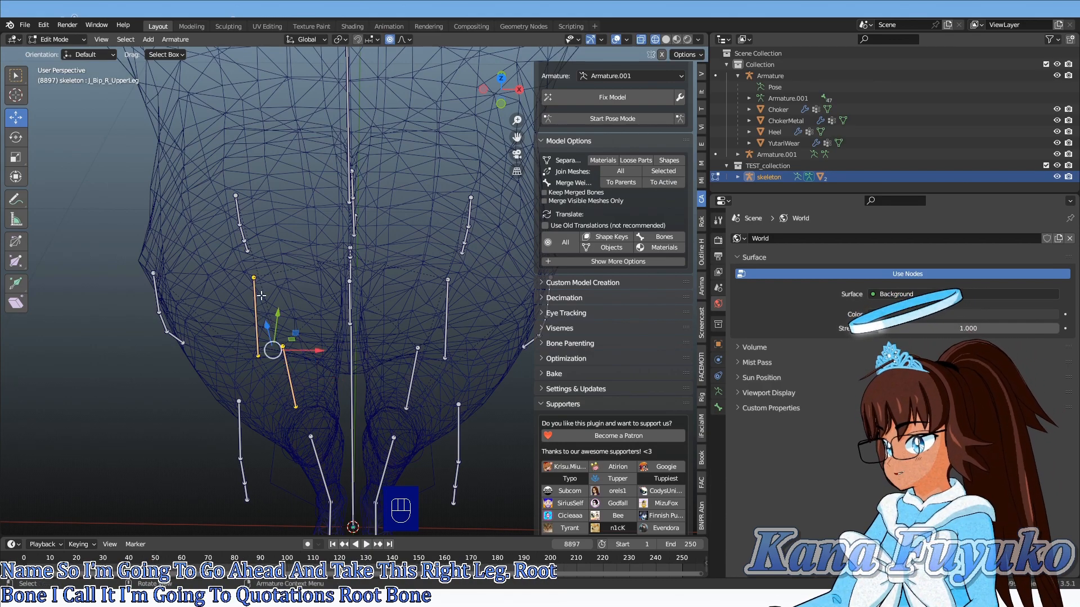
{"action": "key", "text": "ctrl+p"}
{"action": "left_click", "coordinate": [337, 302]}
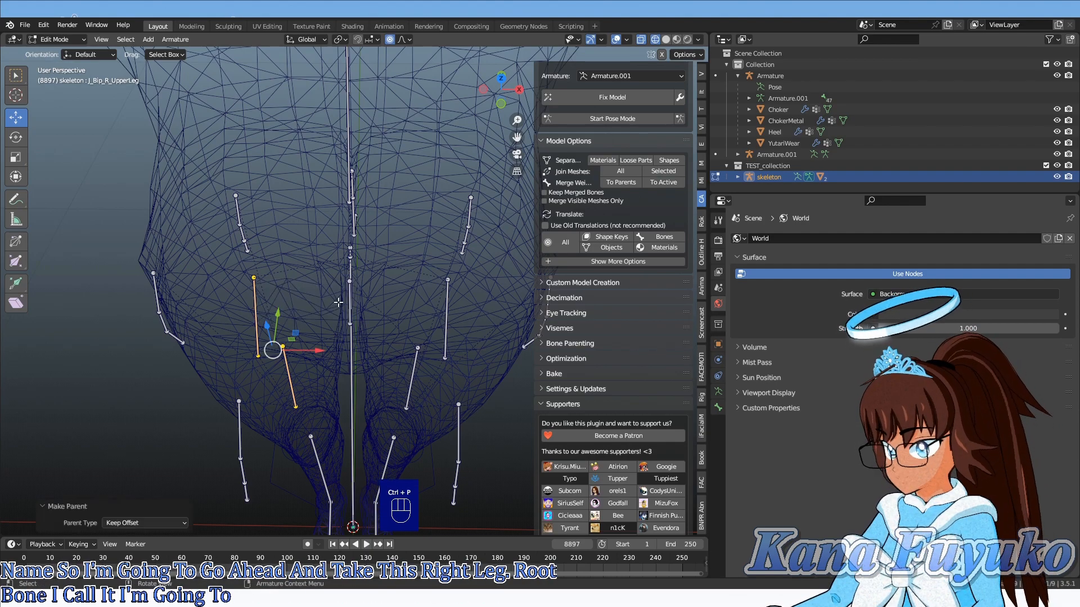
- Parent the Upper Leg.L bone to the skeleton's left upper leg bone with Keep Offset
{"action": "left_click", "coordinate": [416, 376], "text": "shift"}
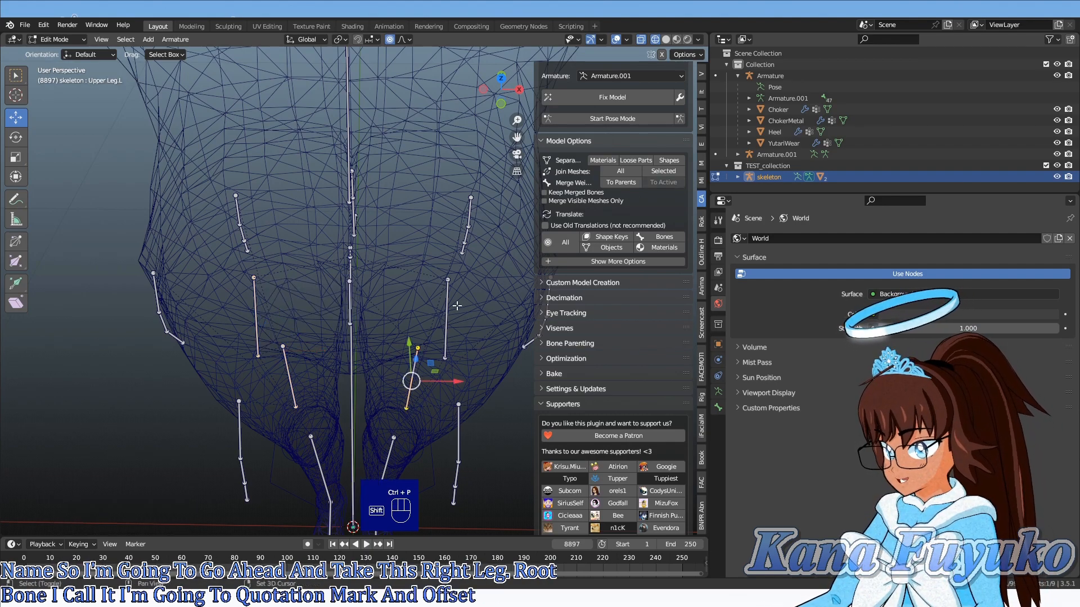
{"action": "left_click", "coordinate": [447, 315], "text": "shift"}
{"action": "key", "text": "ctrl+p"}
{"action": "left_click", "coordinate": [449, 313]}
- Parent the clothing's Hips bone to J_Bip_C_Hips with Keep Offset
{"action": "middle_click_drag", "start_coordinate": [120, 83], "coordinate": [380, 202]}
{"action": "left_click", "coordinate": [388, 257]}
{"action": "scroll", "coordinate": [388, 257], "scroll_direction": "up", "scroll_amount": 2}
{"action": "middle_click_drag", "start_coordinate": [388, 257], "coordinate": [384, 241]}
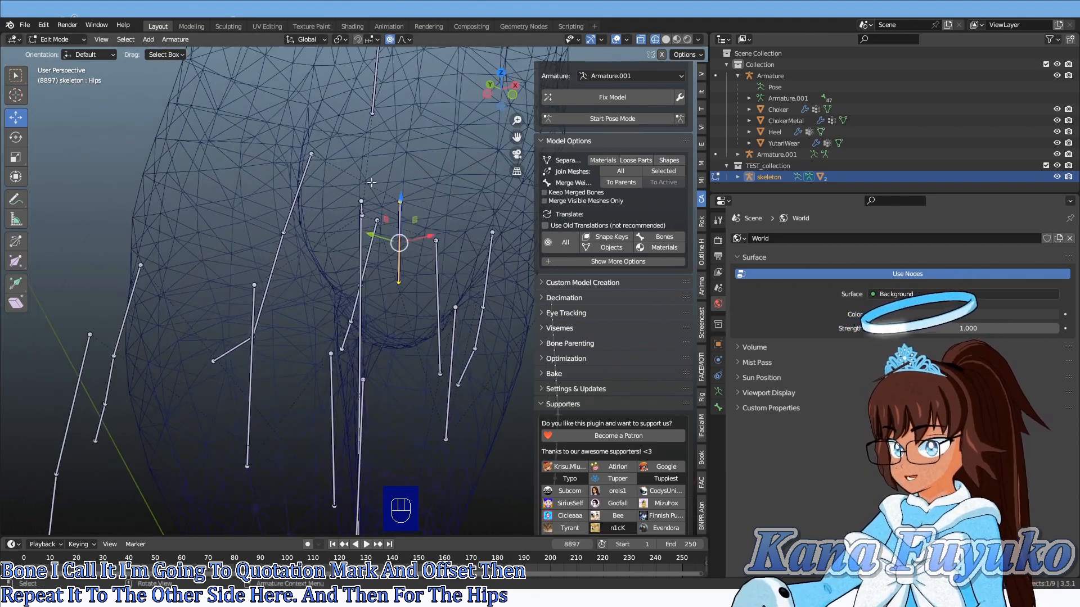
{"action": "scroll", "coordinate": [384, 242], "scroll_direction": "up", "scroll_amount": 6}
{"action": "middle_click_drag", "start_coordinate": [383, 98], "coordinate": [378, 134], "text": "shift"}
{"action": "left_click", "coordinate": [376, 135], "text": "shift"}
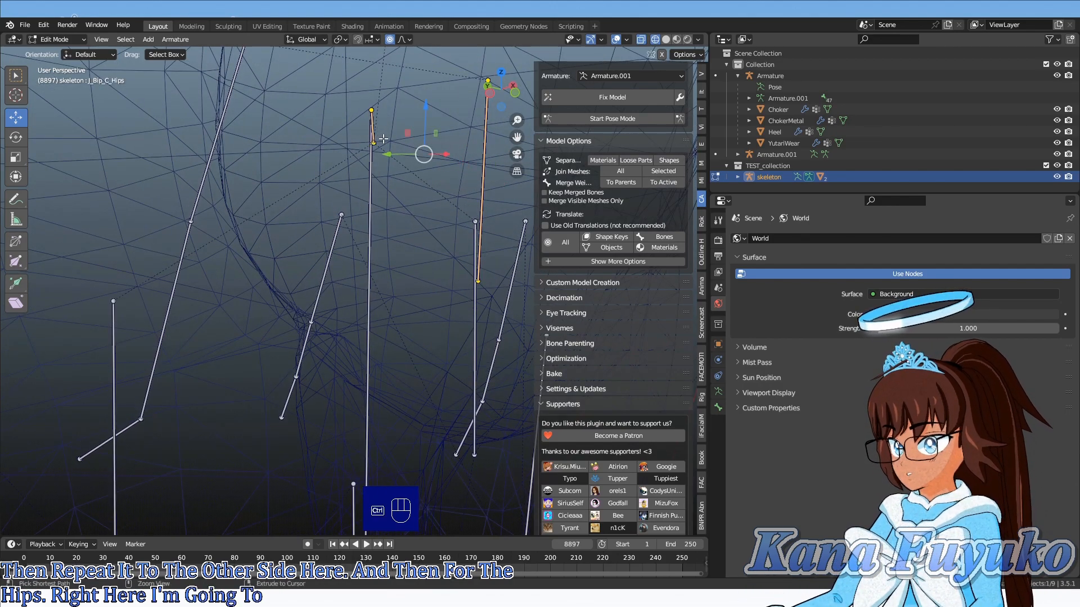
{"action": "key", "text": "ctrl+p"}
{"action": "left_click", "coordinate": [382, 138]}
- Merge the weights of the Hips, Upper Leg.R and Upper Leg.L bones into their parents
{"action": "scroll", "coordinate": [383, 140], "scroll_direction": "down", "scroll_amount": 5}
{"action": "middle_click_drag", "start_coordinate": [402, 268], "coordinate": [309, 297]}
{"action": "left_click", "coordinate": [309, 297]}
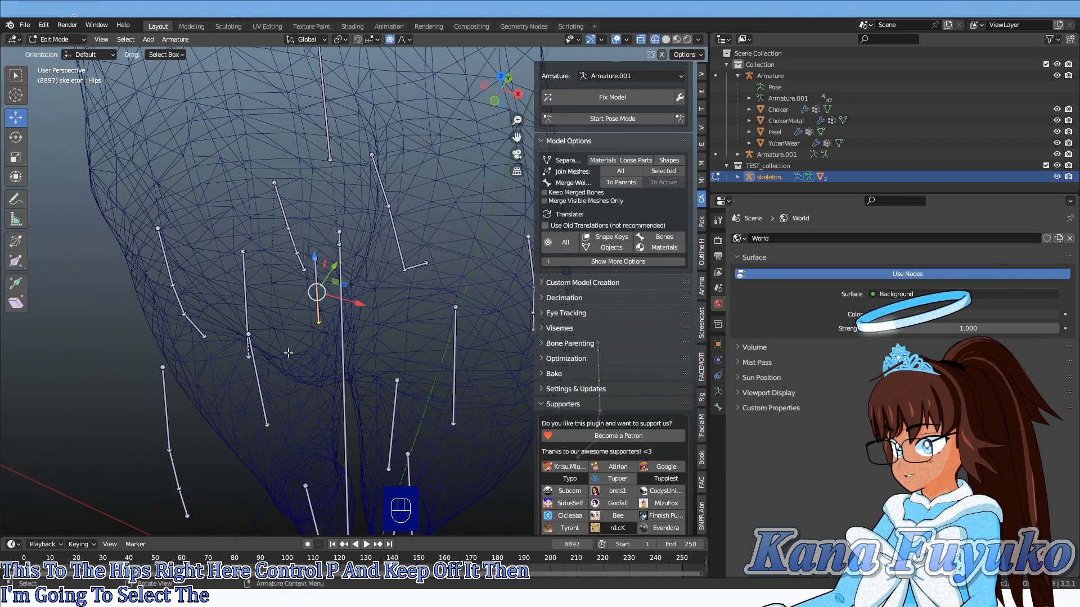
{"action": "left_click", "coordinate": [261, 373], "text": "shift"}
{"action": "middle_click_drag", "start_coordinate": [275, 368], "coordinate": [360, 343]}
{"action": "left_click", "coordinate": [438, 366], "text": "shift"}
{"action": "left_click", "coordinate": [620, 182]}
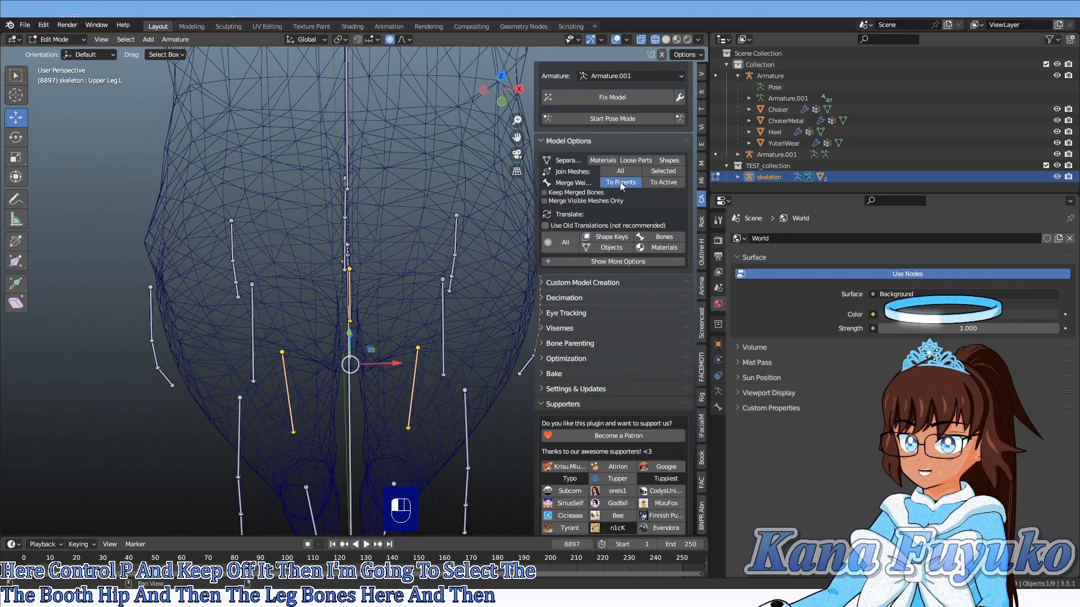
{"action": "middle_click_drag", "start_coordinate": [320, 264], "coordinate": [213, 48]}
- In Pose Mode, test-rotate J_Bip_R_UpperLeg to check how the right skirt bones follow it
{"action": "left_click", "coordinate": [71, 39]}
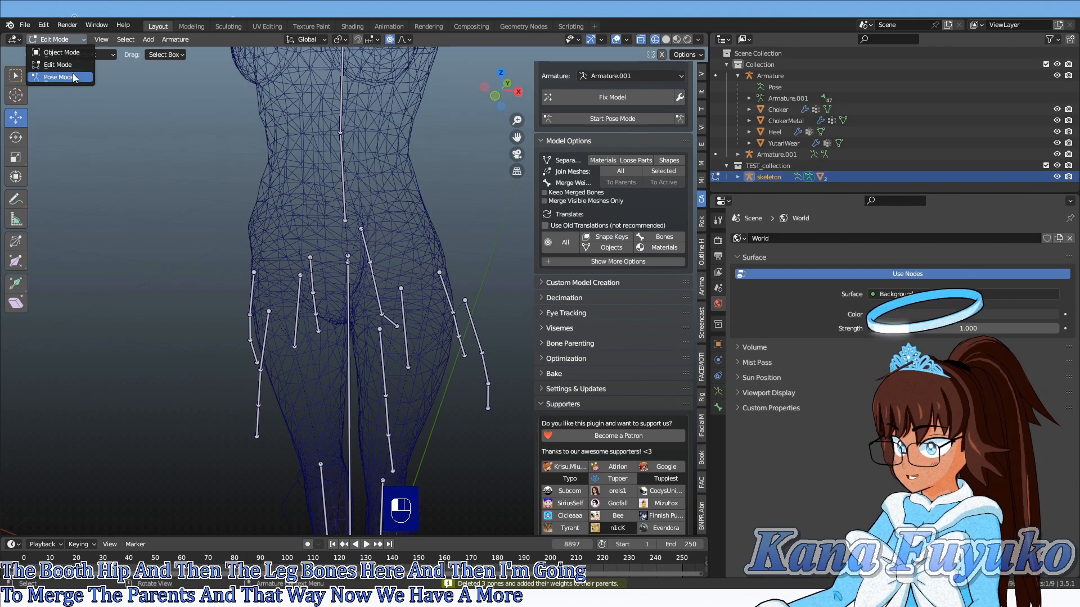
{"action": "left_click", "coordinate": [56, 77]}
{"action": "left_click", "coordinate": [295, 306]}
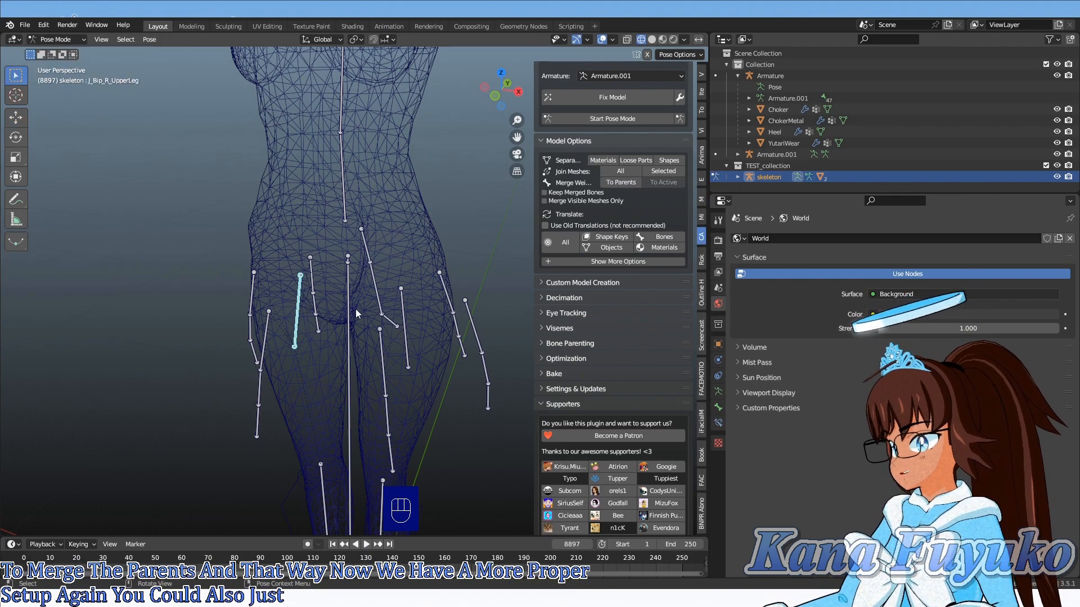
{"action": "middle_click_drag", "start_coordinate": [356, 309], "coordinate": [416, 284]}
{"action": "key", "text": "r"}
{"action": "left_click", "coordinate": [419, 277]}
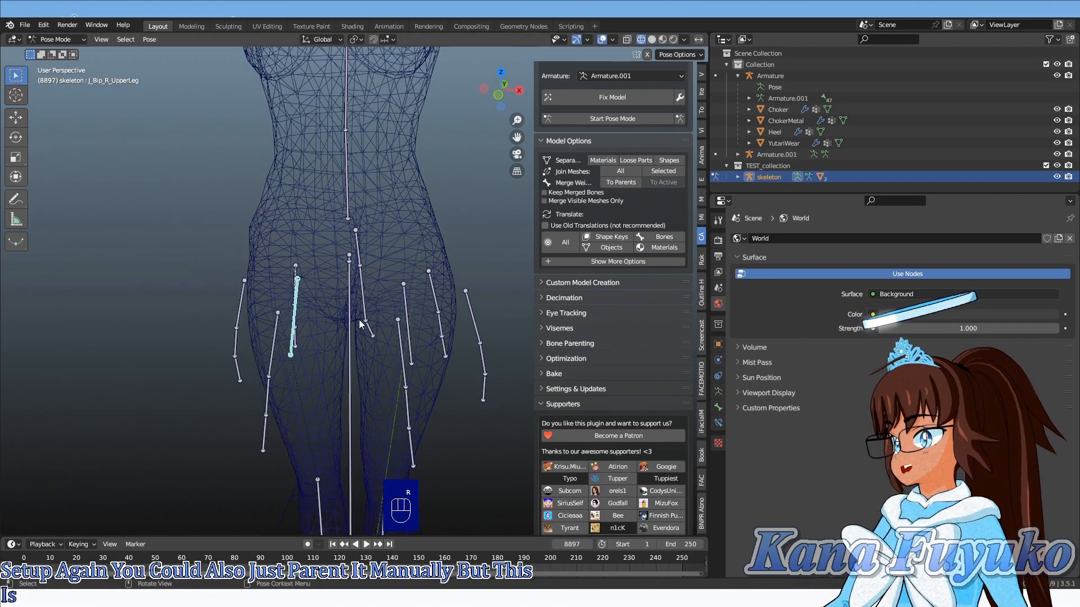
{"action": "middle_click_drag", "start_coordinate": [393, 339], "coordinate": [411, 337]}
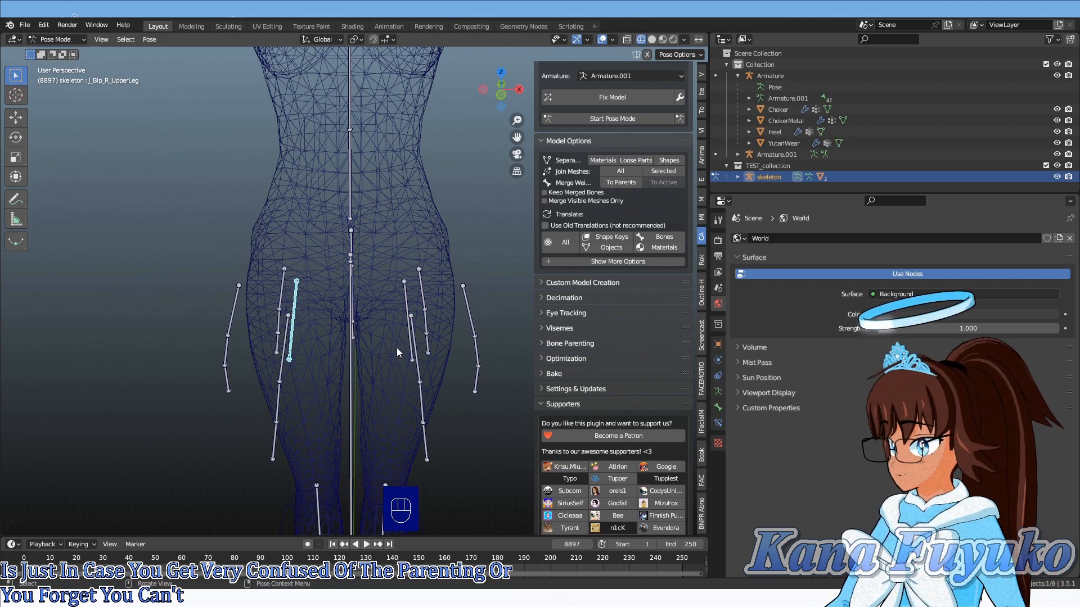
{"action": "key", "text": "r"}
{"action": "key", "text": "r"}
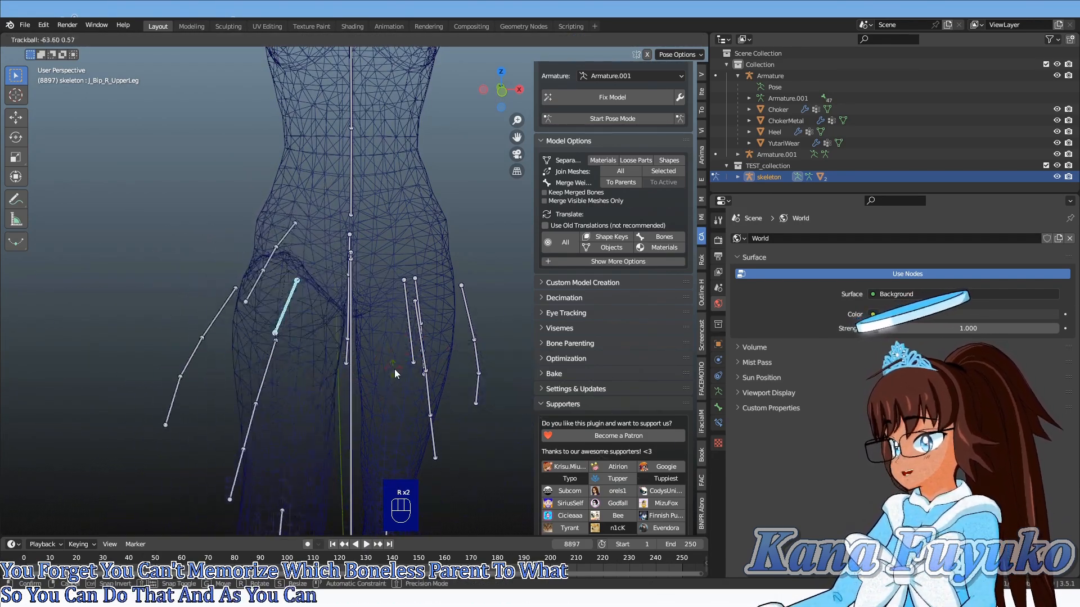
{"action": "right_click", "coordinate": [391, 366]}
- Test-rotate J_Bip_L_UpperLeg to check how the left skirt bones follow it
{"action": "left_click", "coordinate": [401, 313]}
{"action": "key", "text": "r"}
{"action": "key", "text": "r"}
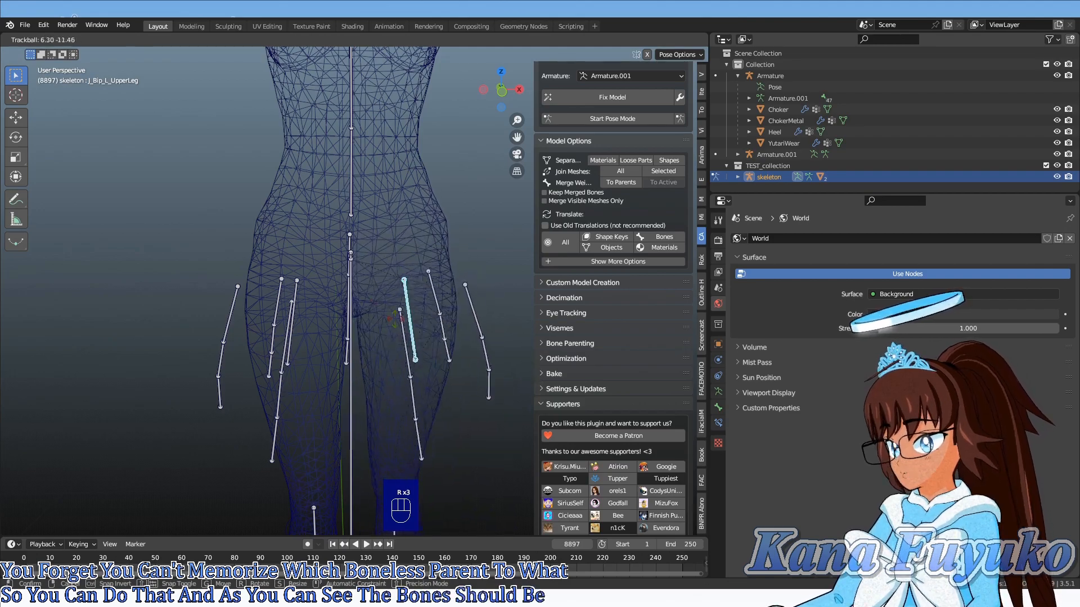
{"action": "right_click", "coordinate": [366, 312]}
- Return to Object Mode and delete the leftover Armature.001 object
{"action": "middle_click_drag", "start_coordinate": [366, 312], "coordinate": [463, 298]}
{"action": "middle_click_drag", "start_coordinate": [416, 254], "coordinate": [393, 145]}
{"action": "left_click", "coordinate": [57, 40]}
{"action": "left_click", "coordinate": [53, 49]}
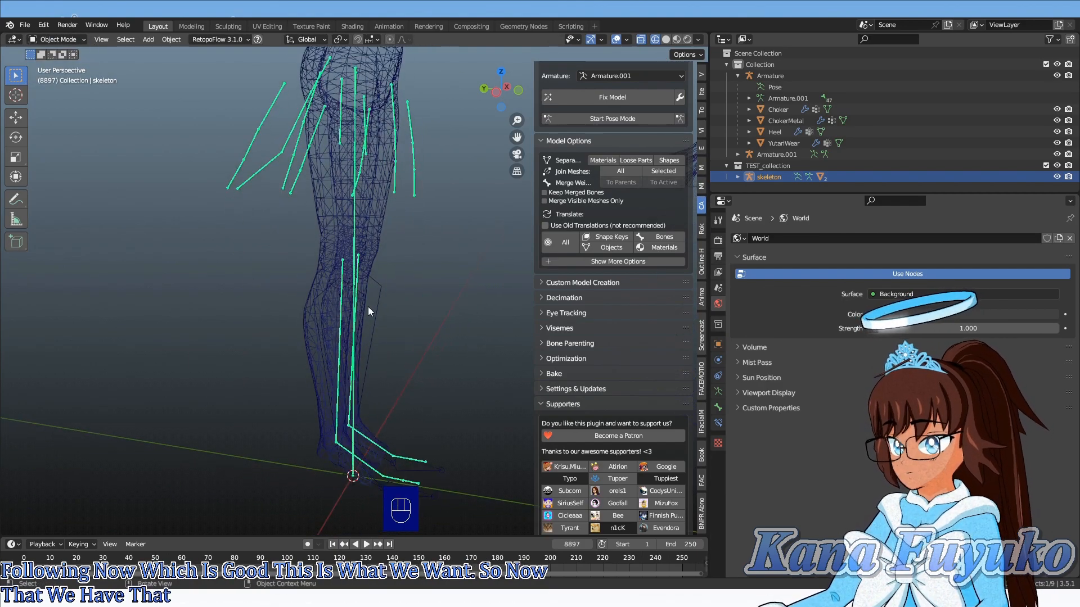
{"action": "left_click", "coordinate": [368, 306]}
{"action": "left_click", "coordinate": [379, 306]}
{"action": "middle_click_drag", "start_coordinate": [369, 317], "coordinate": [326, 329], "text": "shift"}
{"action": "scroll", "coordinate": [326, 274], "scroll_direction": "down", "scroll_amount": 5}
{"action": "key", "text": "x"}
{"action": "left_click", "coordinate": [354, 228]}
- Examine the clothing's armature and the YutariWear dress beside the avatar's skeleton
{"action": "scroll", "coordinate": [326, 308], "scroll_direction": "up", "scroll_amount": 2}
{"action": "left_click", "coordinate": [385, 289]}
{"action": "middle_click_drag", "start_coordinate": [364, 295], "coordinate": [282, 269]}
{"action": "scroll", "coordinate": [339, 278], "scroll_direction": "up", "scroll_amount": 1}
{"action": "scroll", "coordinate": [293, 269], "scroll_direction": "down", "scroll_amount": 2}
{"action": "left_click", "coordinate": [364, 467]}
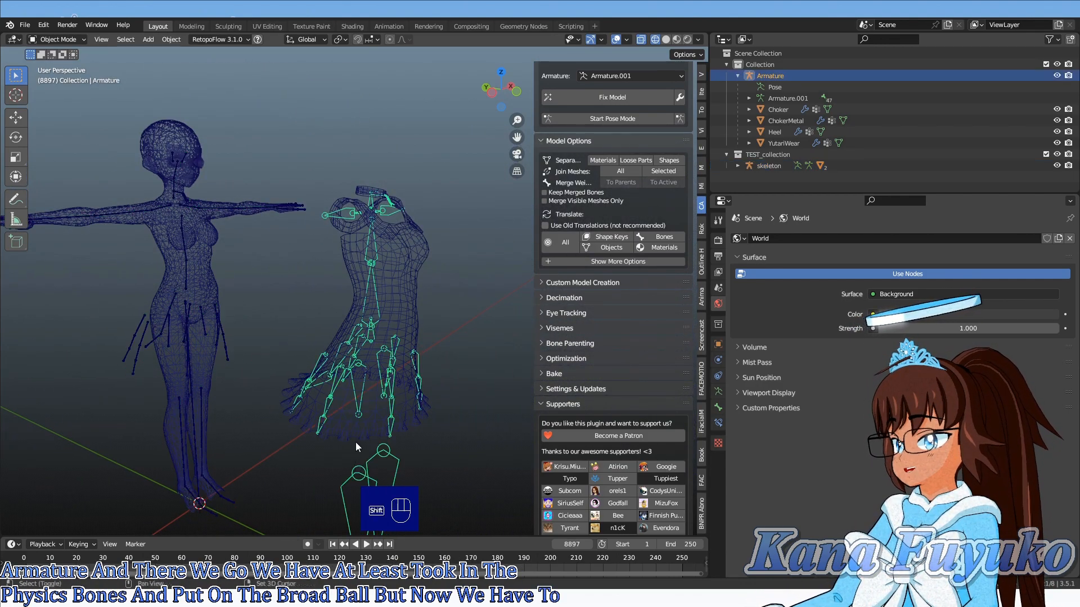
{"action": "middle_click_drag", "start_coordinate": [363, 467], "coordinate": [407, 319], "text": "shift"}
{"action": "middle_click_drag", "start_coordinate": [253, 220], "coordinate": [316, 306], "text": "shift"}
{"action": "middle_click_drag", "start_coordinate": [479, 393], "coordinate": [404, 375], "text": "shift"}
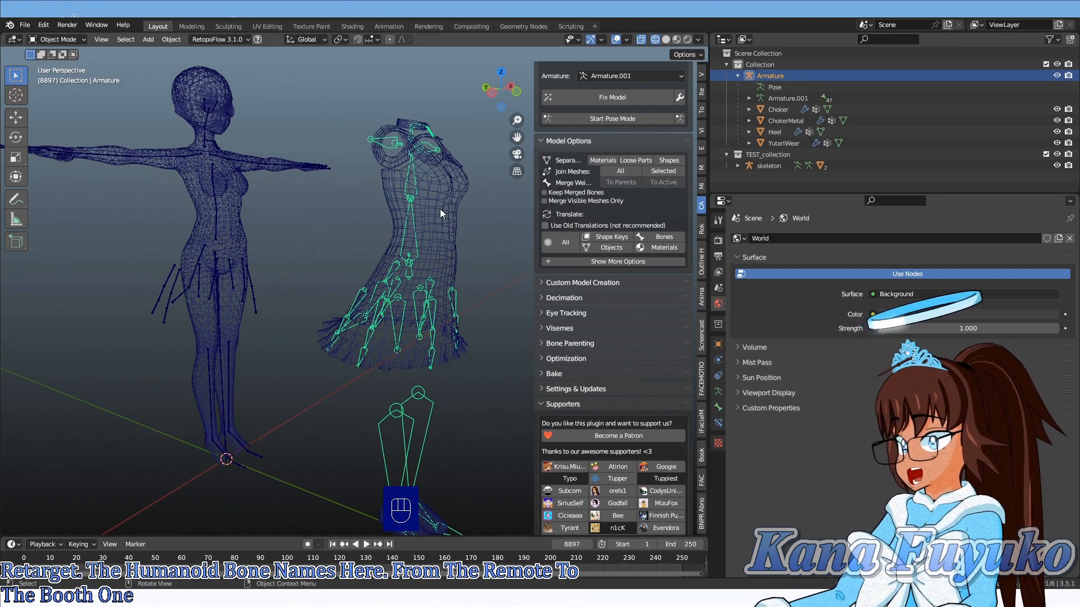
{"action": "left_click", "coordinate": [444, 191]}
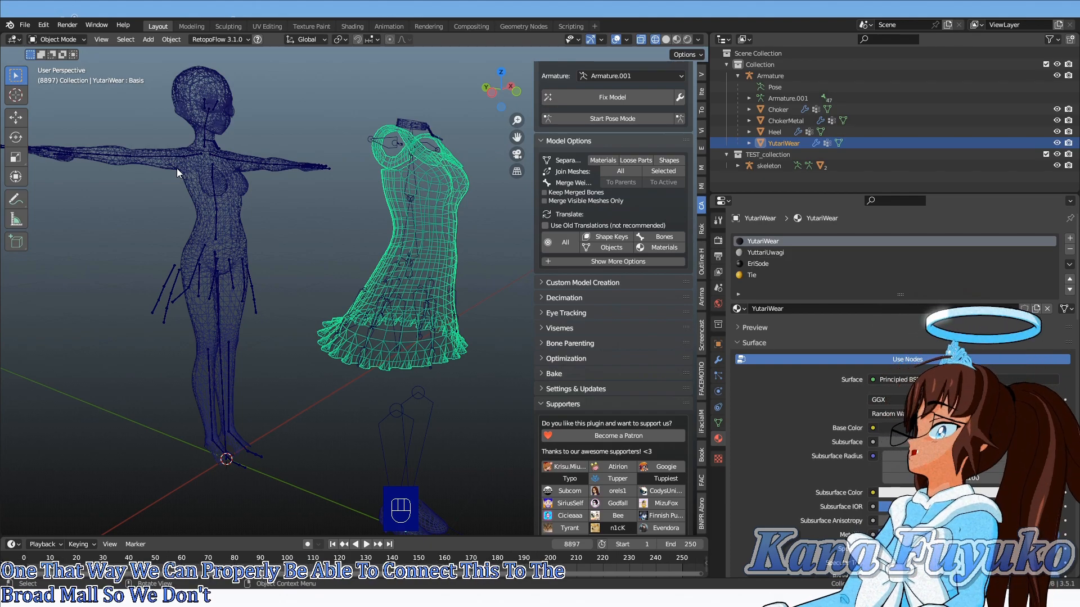
- Examine the avatar skeleton's spine and upper chest bones in Edit Mode
{"action": "middle_click_drag", "start_coordinate": [190, 256], "coordinate": [238, 354], "text": "shift"}
{"action": "scroll", "coordinate": [298, 326], "scroll_direction": "up", "scroll_amount": 4}
{"action": "left_click", "coordinate": [202, 383]}
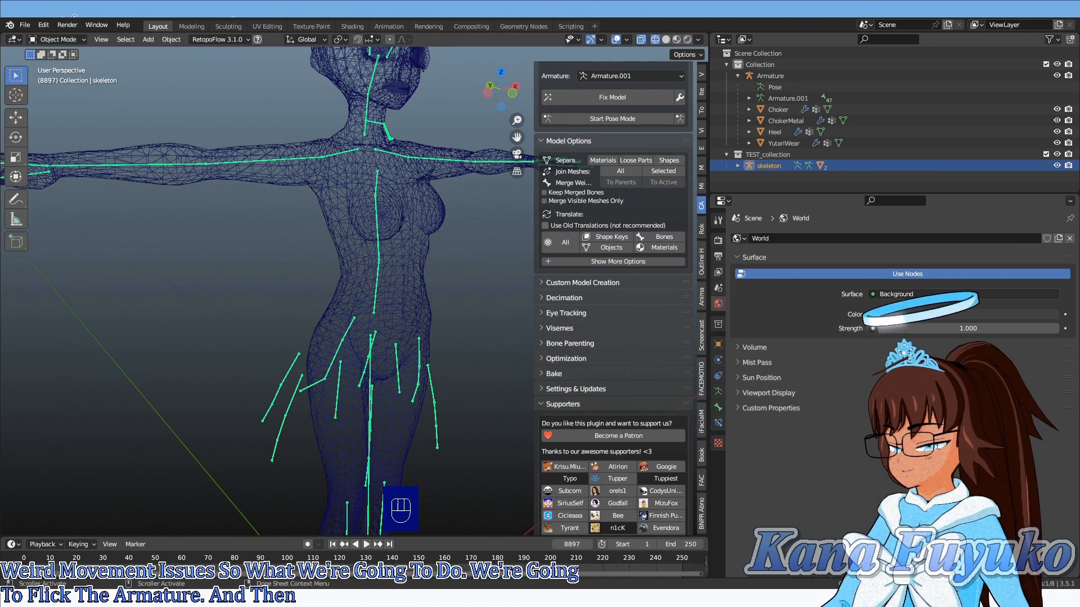
{"action": "key", "text": "Tab"}
{"action": "scroll", "coordinate": [367, 272], "scroll_direction": "up", "scroll_amount": 6}
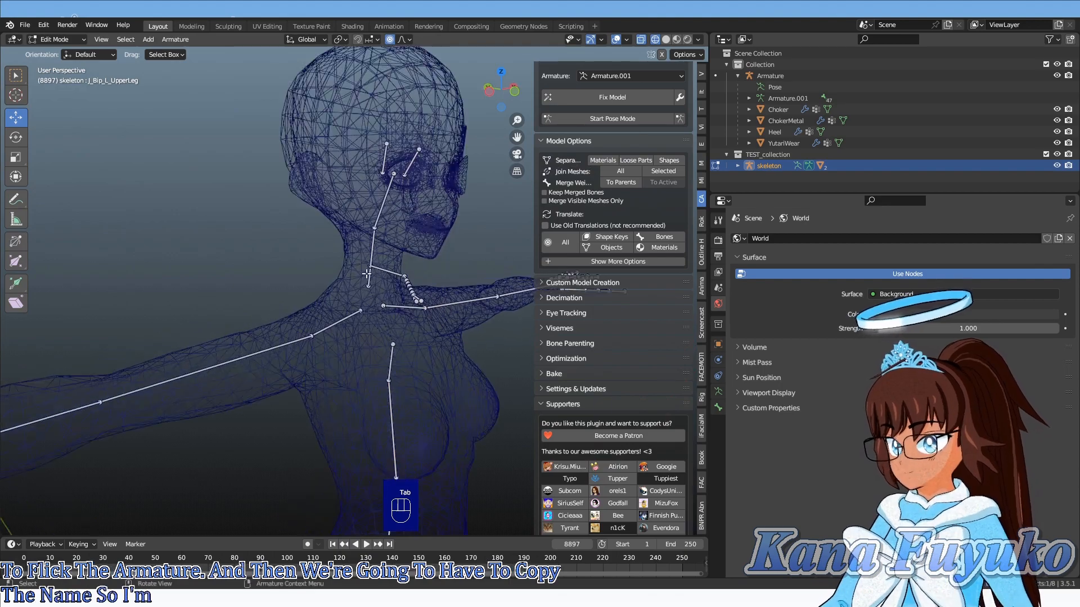
{"action": "middle_click_drag", "start_coordinate": [368, 272], "coordinate": [379, 361]}
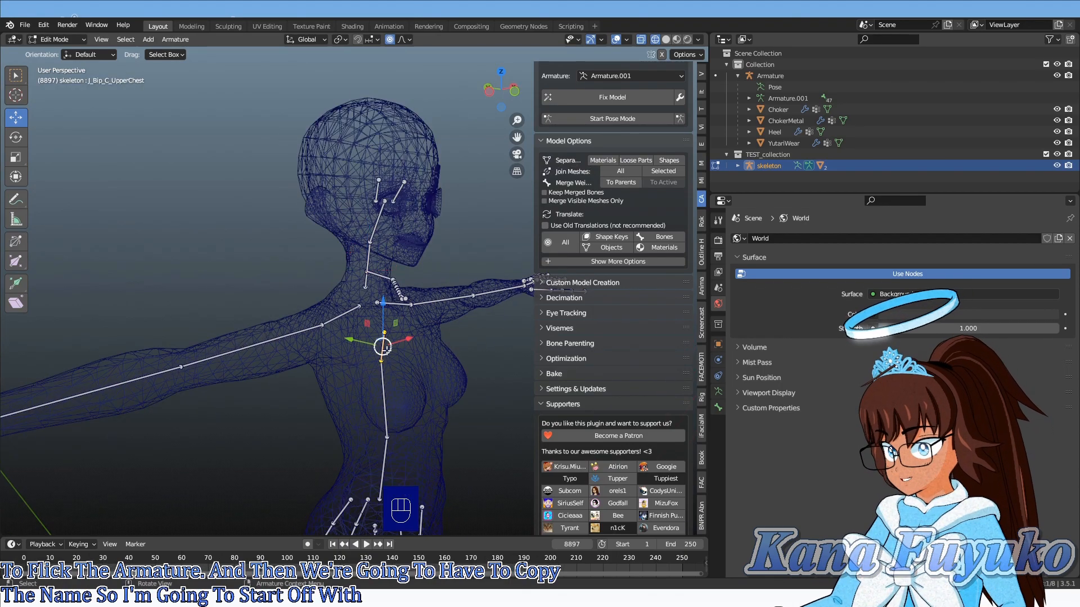
{"action": "scroll", "coordinate": [386, 340], "scroll_direction": "down", "scroll_amount": 8}
{"action": "key", "text": "Tab"}
{"action": "left_click", "coordinate": [354, 312]}
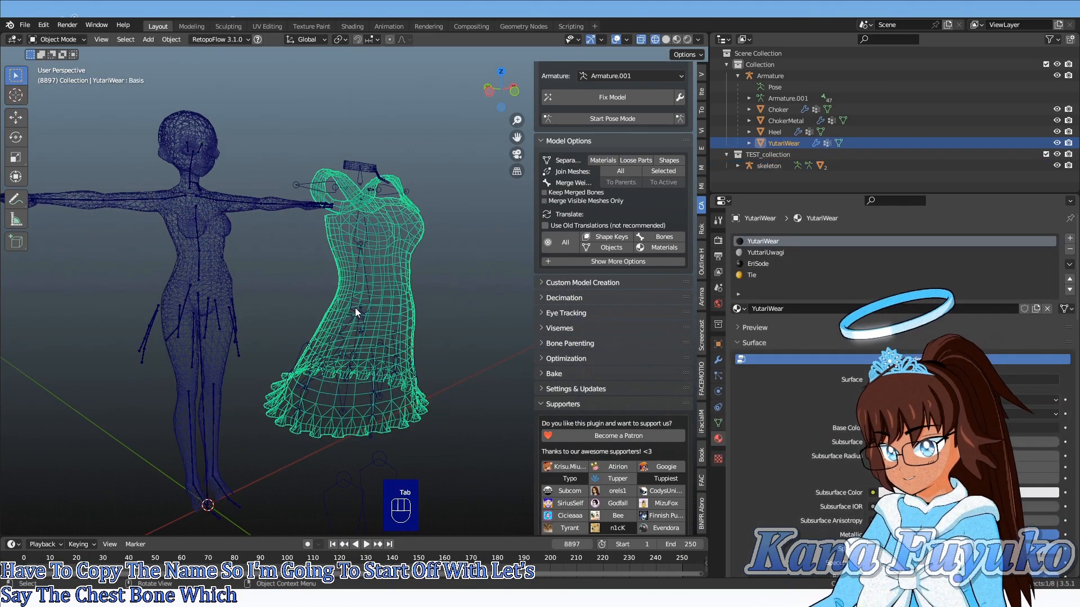
- Inspect the hips, spine and chest bone chain of the clothing's armature in Edit Mode
{"action": "key", "text": "Tab"}
{"action": "scroll", "coordinate": [360, 331], "scroll_direction": "up", "scroll_amount": 5}
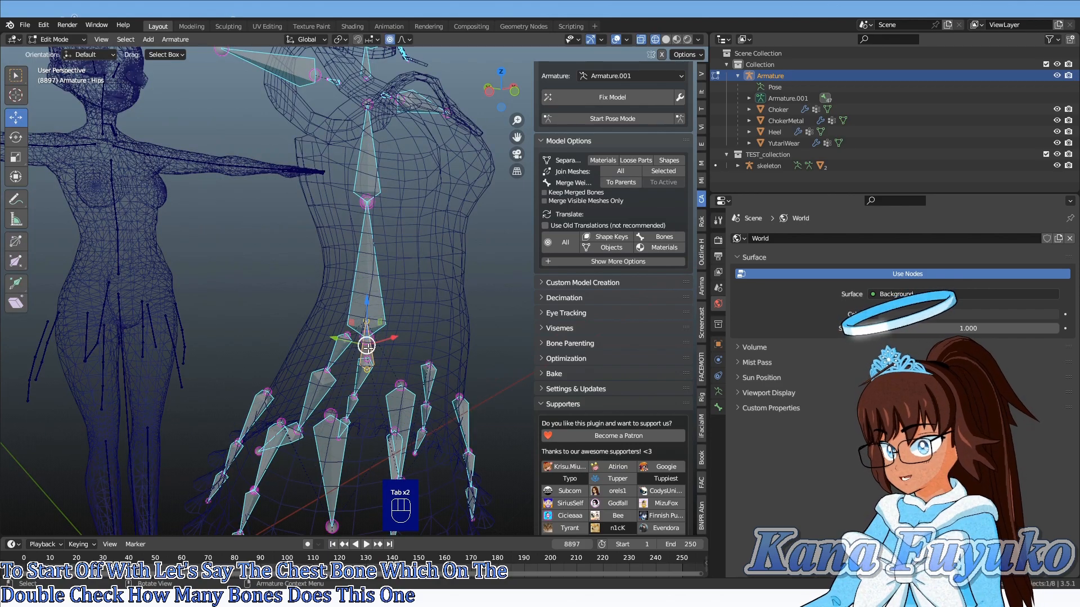
{"action": "middle_click_drag", "start_coordinate": [358, 389], "coordinate": [385, 382]}
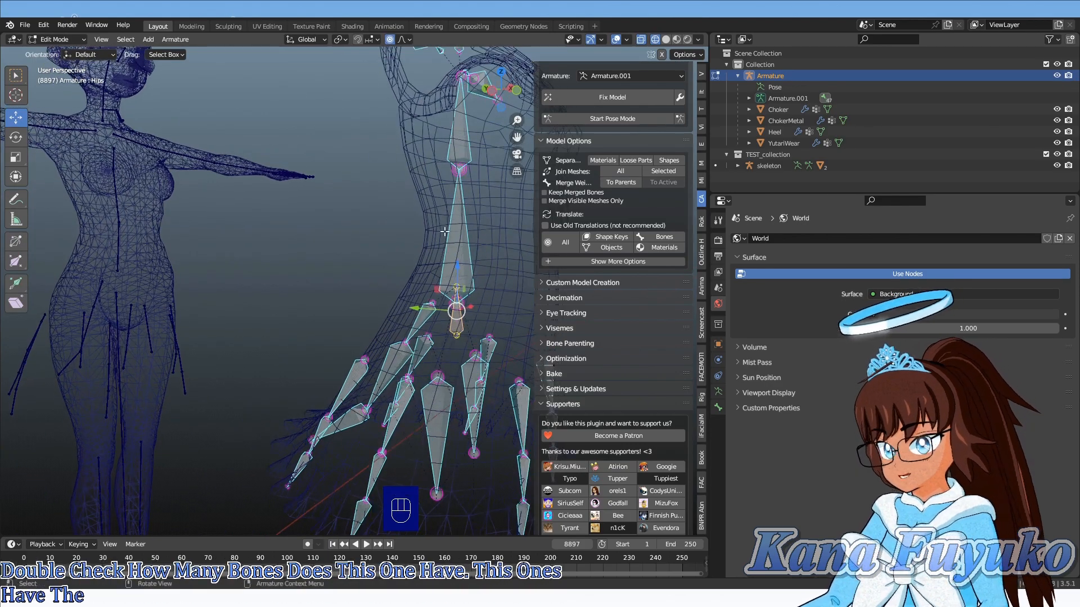
{"action": "left_click", "coordinate": [452, 256]}
{"action": "middle_click_drag", "start_coordinate": [445, 135], "coordinate": [408, 271], "text": "shift"}
{"action": "left_click", "coordinate": [419, 276]}
{"action": "middle_click_drag", "start_coordinate": [256, 227], "coordinate": [475, 258], "text": "shift"}
- Merge the weights of the avatar's J_Bip_C_UpperChest bone into its parent and return to Object Mode
{"action": "key", "text": "Tab"}
{"action": "scroll", "coordinate": [362, 296], "scroll_direction": "up", "scroll_amount": 4}
{"action": "left_click", "coordinate": [350, 285]}
{"action": "left_click", "coordinate": [350, 284]}
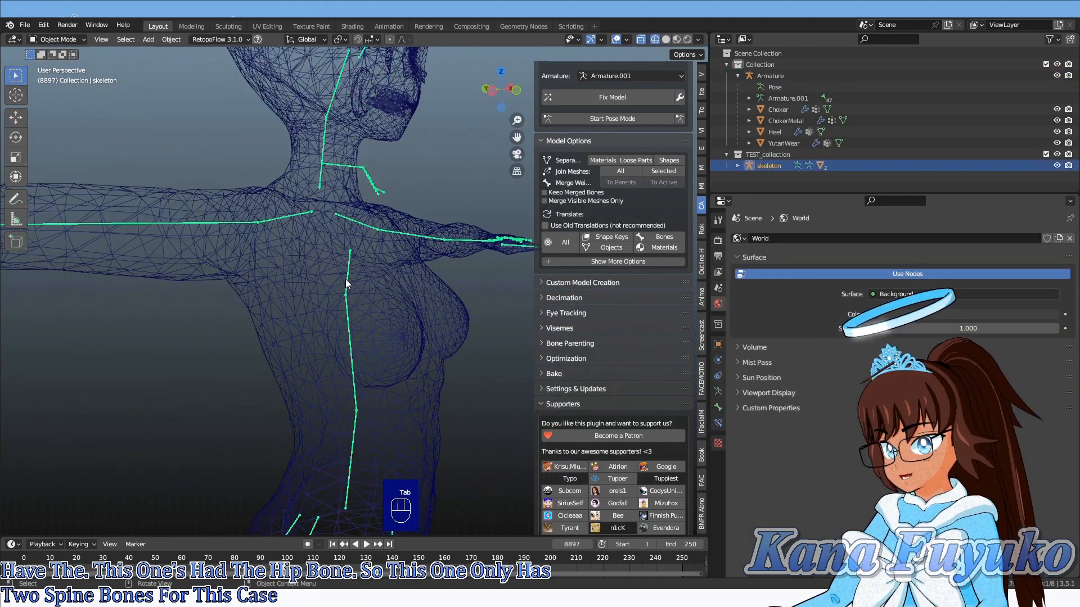
{"action": "key", "text": "Tab"}
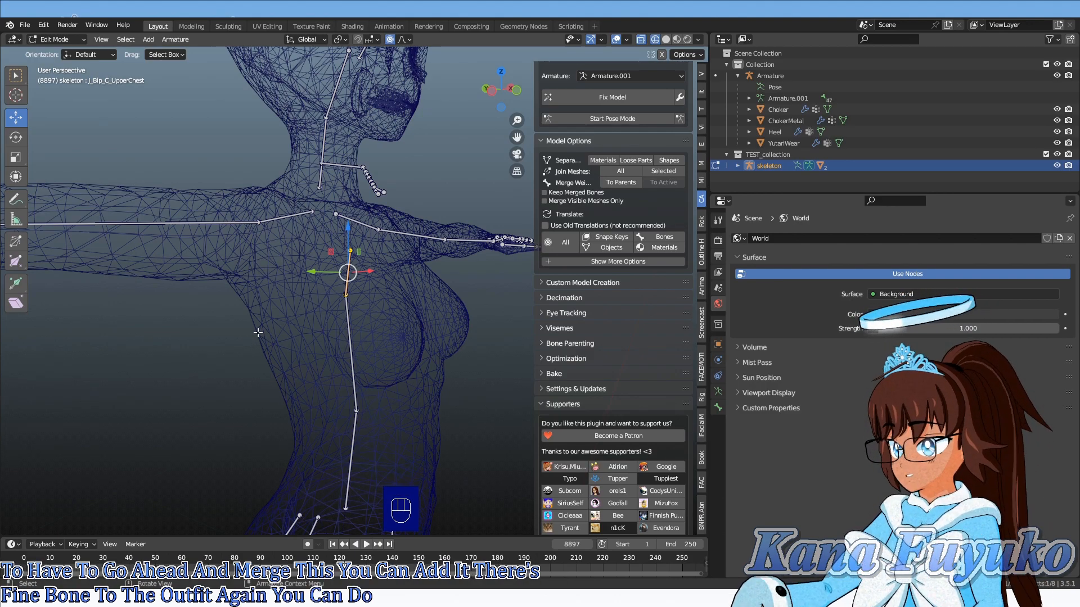
{"action": "left_click", "coordinate": [615, 183]}
{"action": "scroll", "coordinate": [382, 325], "scroll_direction": "down", "scroll_amount": 5}
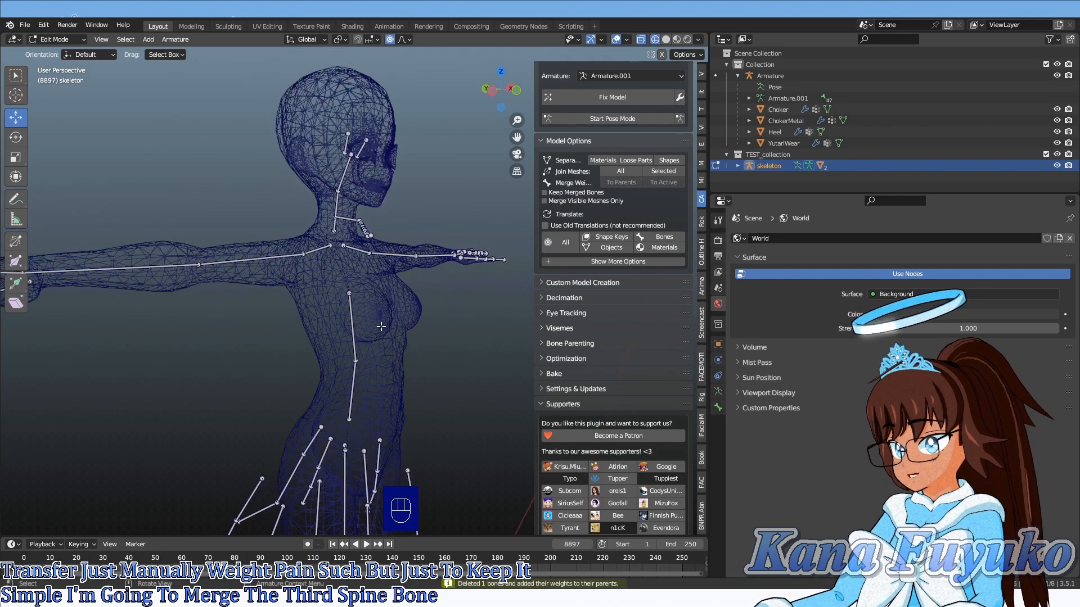
{"action": "key", "text": "Tab"}
- Select the avatar skeleton's upper spine bone in Edit Mode and copy its name, J_Bip_C_Chest
{"action": "middle_click_drag", "start_coordinate": [382, 333], "coordinate": [385, 266]}
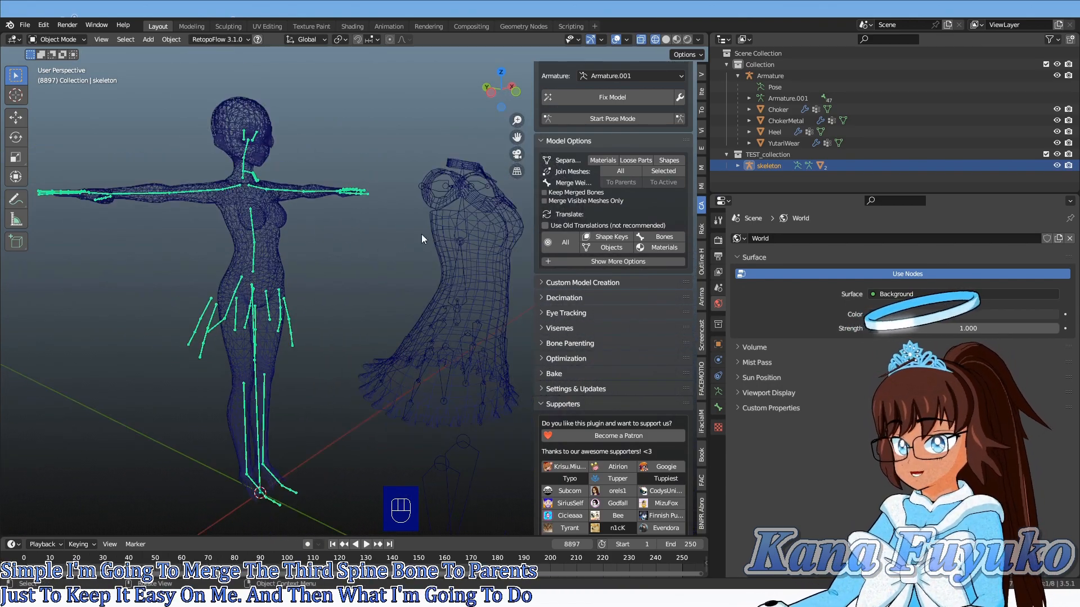
{"action": "key", "text": "Tab"}
{"action": "left_click", "coordinate": [252, 224]}
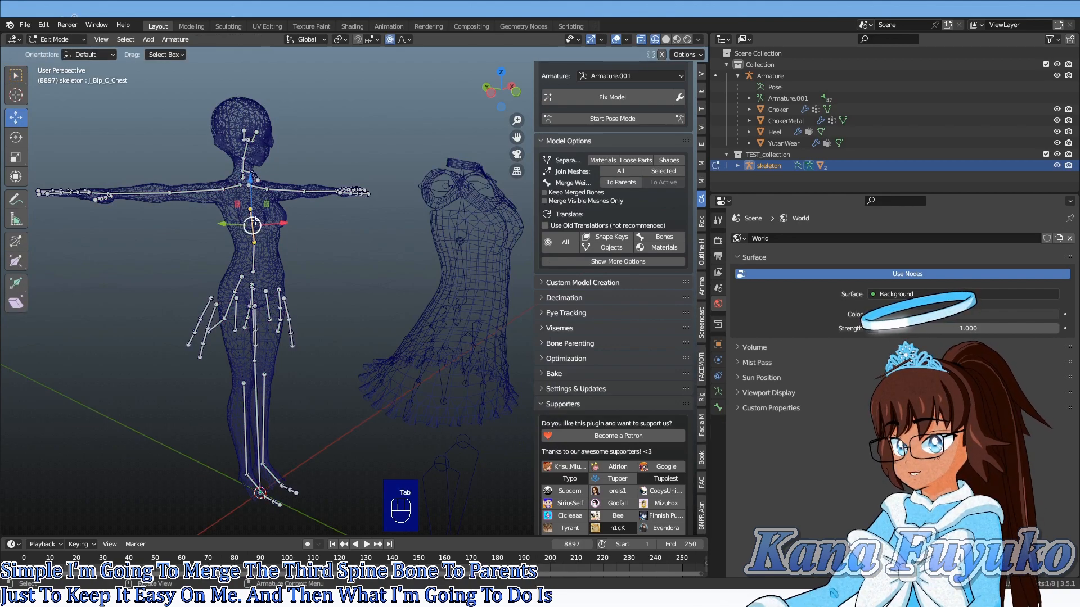
{"action": "left_click", "coordinate": [718, 407]}
{"action": "left_click", "coordinate": [773, 239]}
{"action": "key", "text": "ctrl+c"}
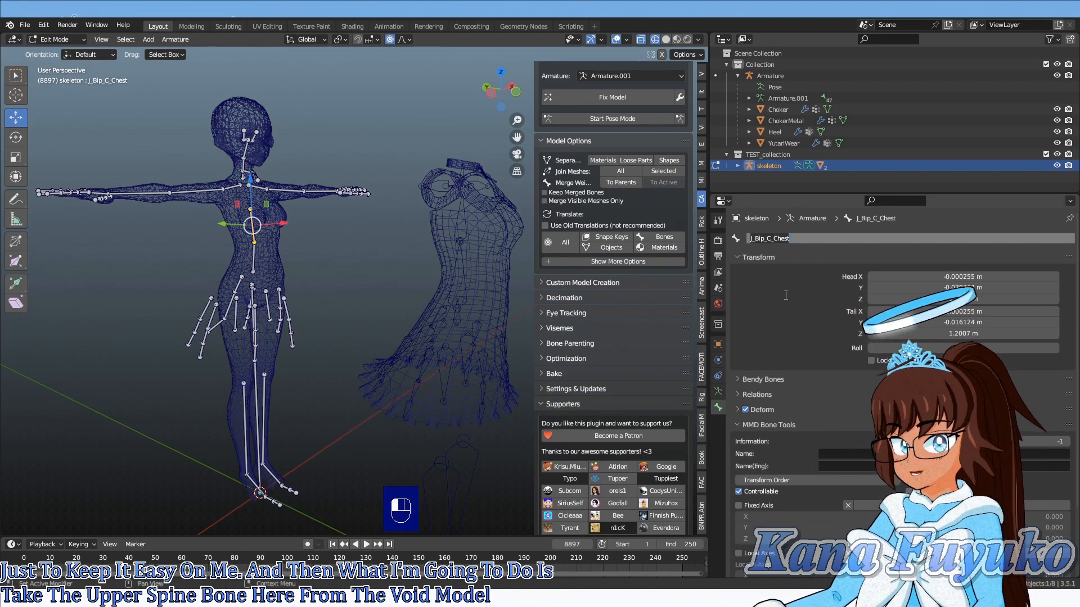
{"action": "key", "text": "Tab"}
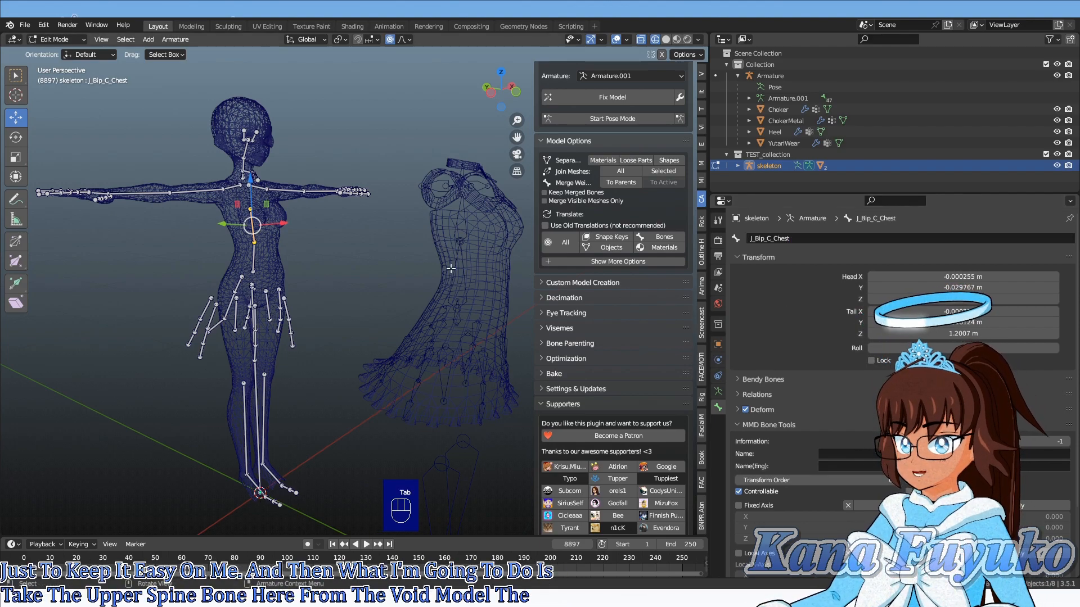
- Rename the clothing armature's Chest bone to J_Bip_C_Chest
{"action": "key", "text": "Tab"}
{"action": "left_click", "coordinate": [461, 202]}
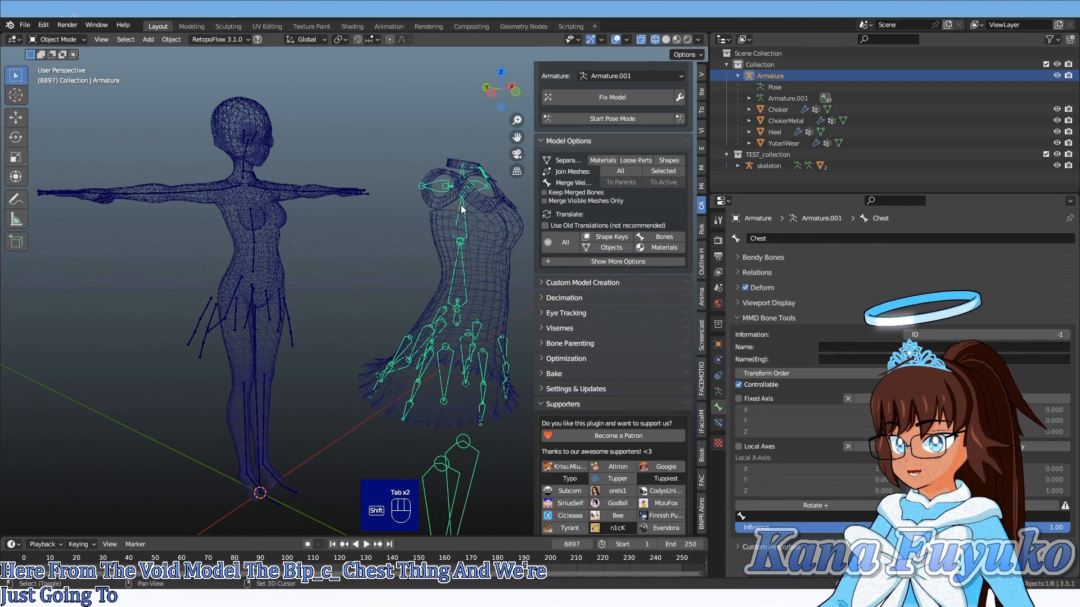
{"action": "middle_click_drag", "start_coordinate": [461, 205], "coordinate": [409, 237]}
{"action": "key", "text": "Tab"}
{"action": "key", "text": "Tab"}
{"action": "key", "text": "Tab"}
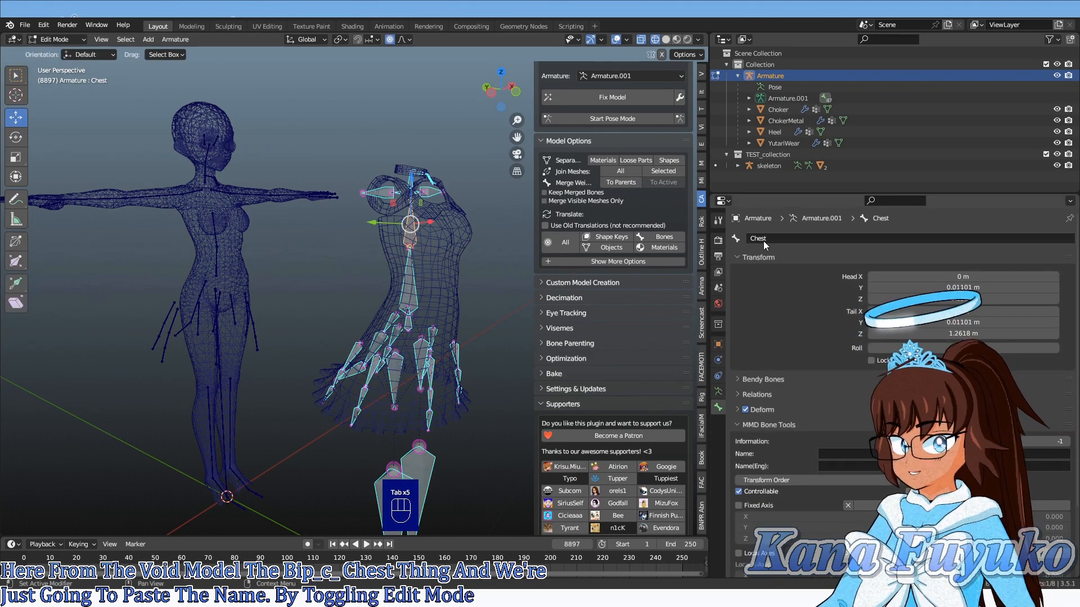
{"action": "key", "text": "ctrl+v"}
{"action": "key", "text": "Tab"}
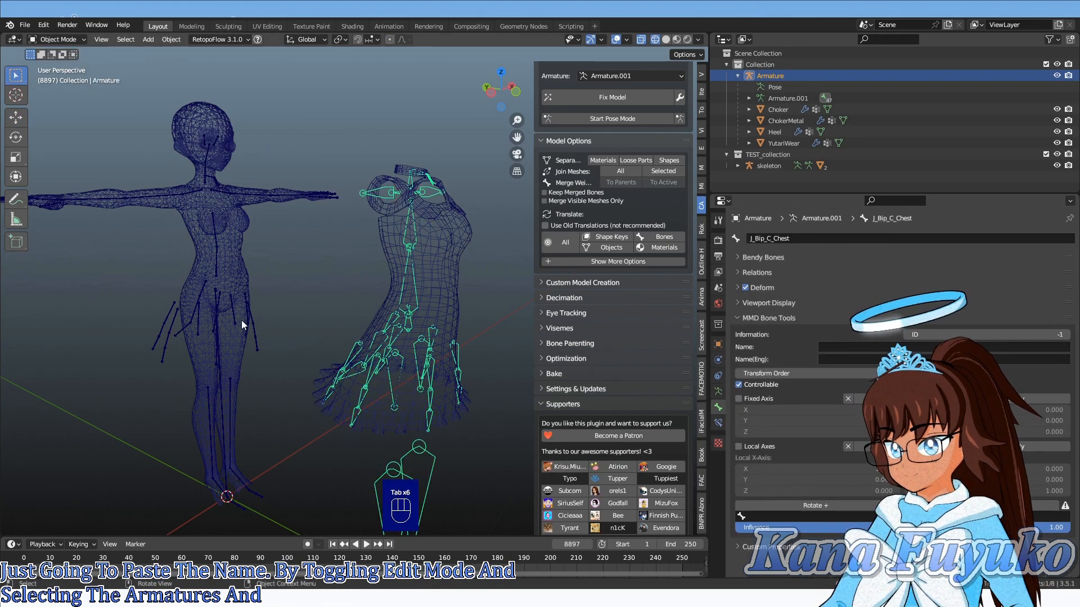
- Copy the avatar's J_Bip_C_Spine bone name and give it to the clothing armature's Spine bone
{"action": "left_click", "coordinate": [258, 332]}
{"action": "key", "text": "Tab"}
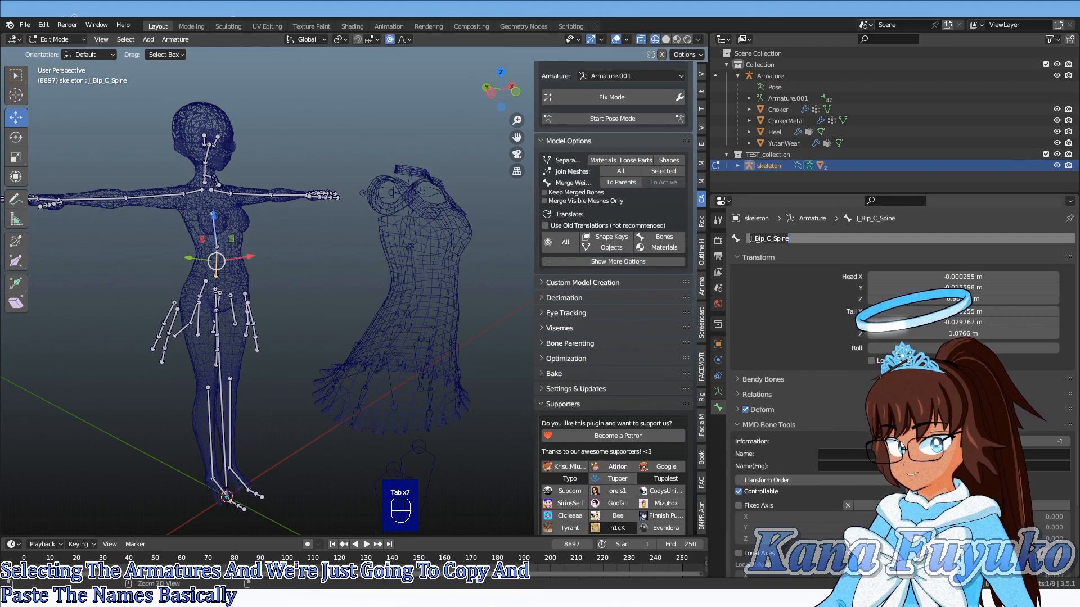
{"action": "key", "text": "Tab"}
{"action": "left_click", "coordinate": [391, 194]}
{"action": "key", "text": "Tab"}
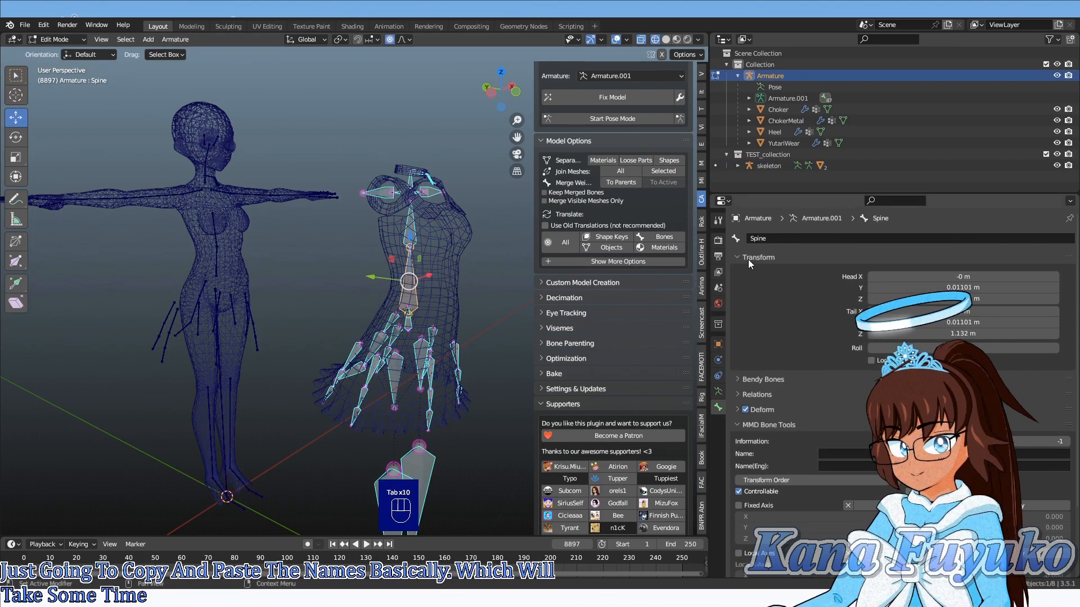
{"action": "key", "text": "Tab"}
- Select the small hips bone of the avatar's skeleton in Edit Mode and copy its name, J_Bip_C_Hips
{"action": "left_click", "coordinate": [253, 329]}
{"action": "key", "text": "Tab"}
{"action": "middle_click_drag", "start_coordinate": [253, 328], "coordinate": [143, 315]}
{"action": "scroll", "coordinate": [197, 321], "scroll_direction": "up", "scroll_amount": 4}
{"action": "middle_click_drag", "start_coordinate": [143, 315], "coordinate": [285, 308], "text": "shift"}
{"action": "scroll", "coordinate": [285, 307], "scroll_direction": "up", "scroll_amount": 2}
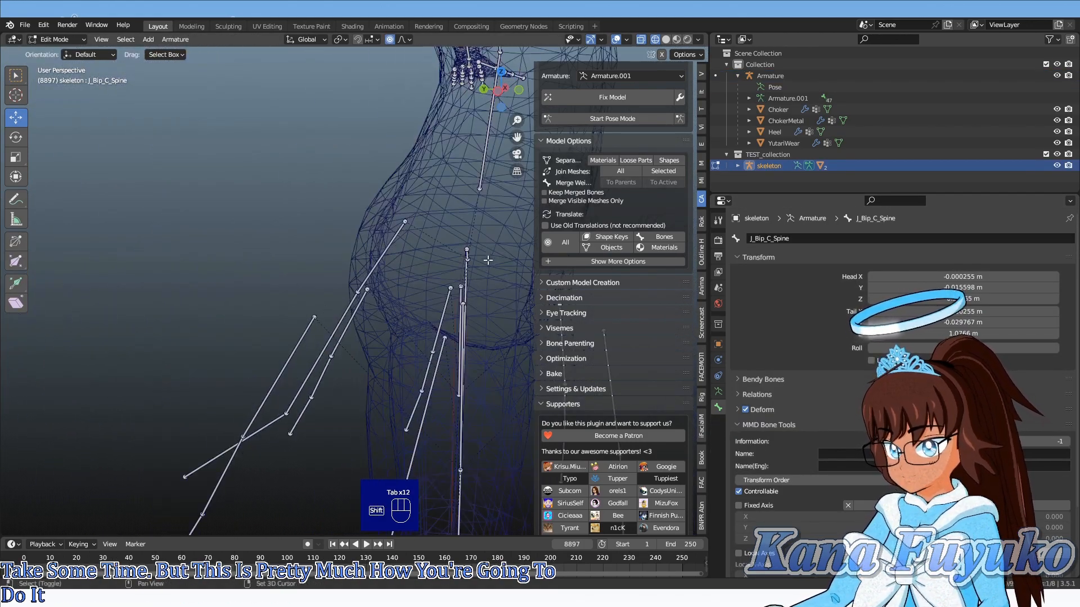
{"action": "left_click", "coordinate": [468, 259]}
{"action": "left_click", "coordinate": [470, 250]}
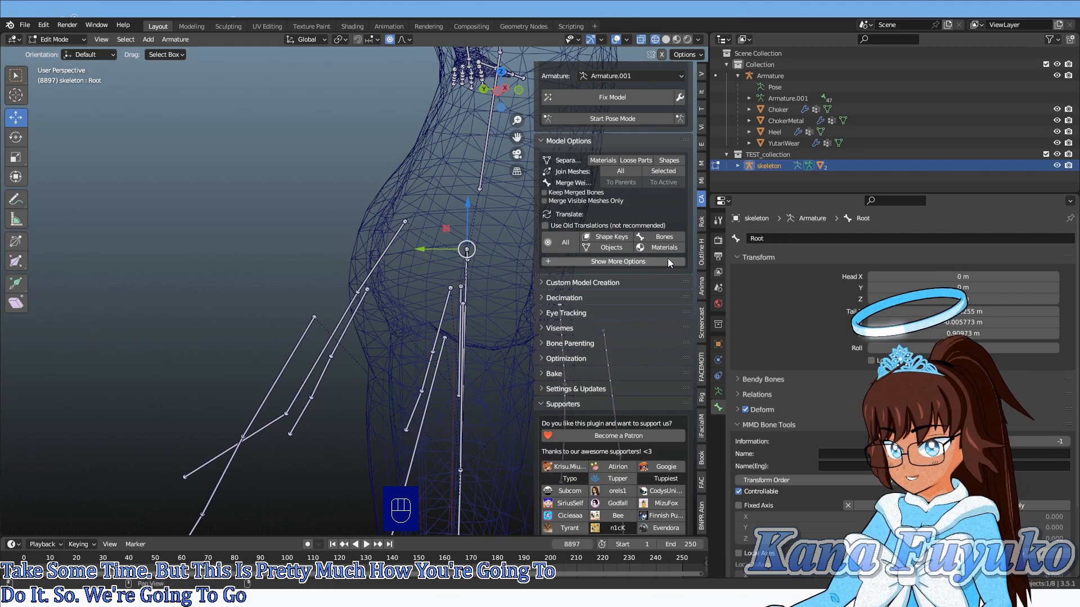
{"action": "middle_click_drag", "start_coordinate": [494, 273], "coordinate": [412, 285], "text": "shift"}
{"action": "scroll", "coordinate": [275, 274], "scroll_direction": "up", "scroll_amount": 2}
{"action": "scroll", "coordinate": [275, 299], "scroll_direction": "up", "scroll_amount": 3}
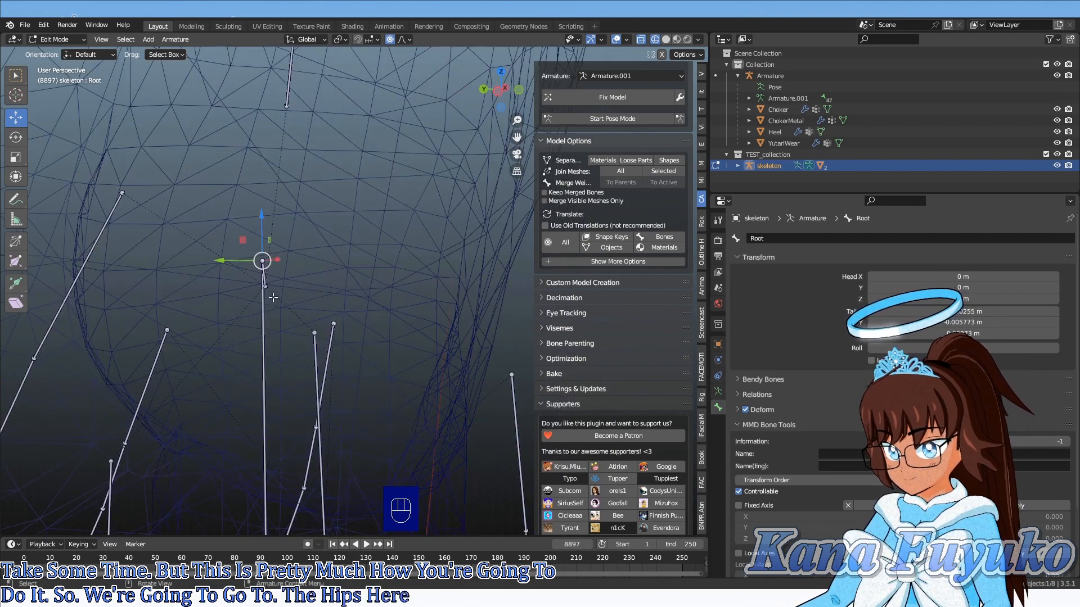
{"action": "left_click", "coordinate": [266, 275]}
{"action": "key", "text": "ctrl+c"}
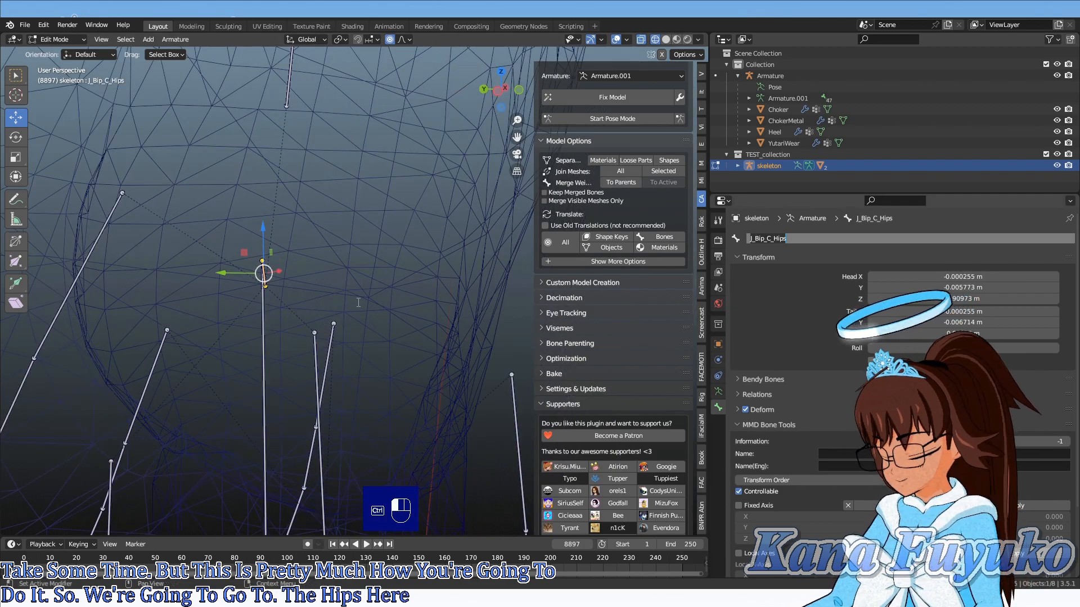
- Rename the clothing armature's Hips bone to J_Bip_C_Hips
{"action": "scroll", "coordinate": [461, 330], "scroll_direction": "down", "scroll_amount": 12}
{"action": "key", "text": "Tab"}
{"action": "middle_click_drag", "start_coordinate": [461, 330], "coordinate": [244, 311], "text": "shift"}
{"action": "left_click", "coordinate": [382, 395]}
{"action": "key", "text": "Tab"}
{"action": "scroll", "coordinate": [379, 248], "scroll_direction": "up", "scroll_amount": 5}
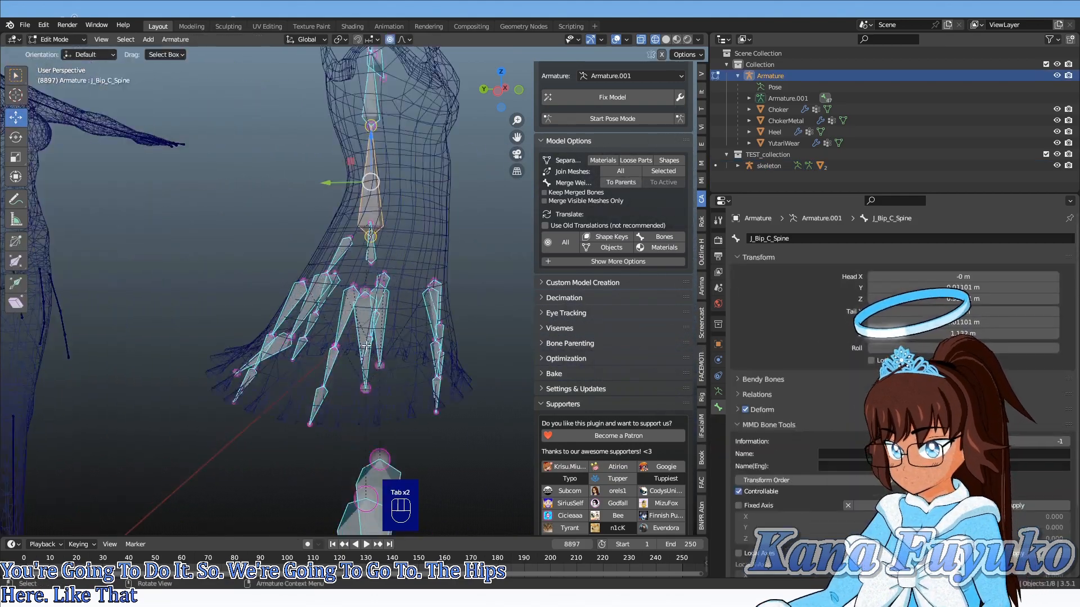
{"action": "left_click", "coordinate": [378, 230]}
{"action": "left_click", "coordinate": [798, 238]}
{"action": "key", "text": "ctrl+v"}
{"action": "key", "text": "Return"}
{"action": "scroll", "coordinate": [412, 324], "scroll_direction": "down", "scroll_amount": 8}
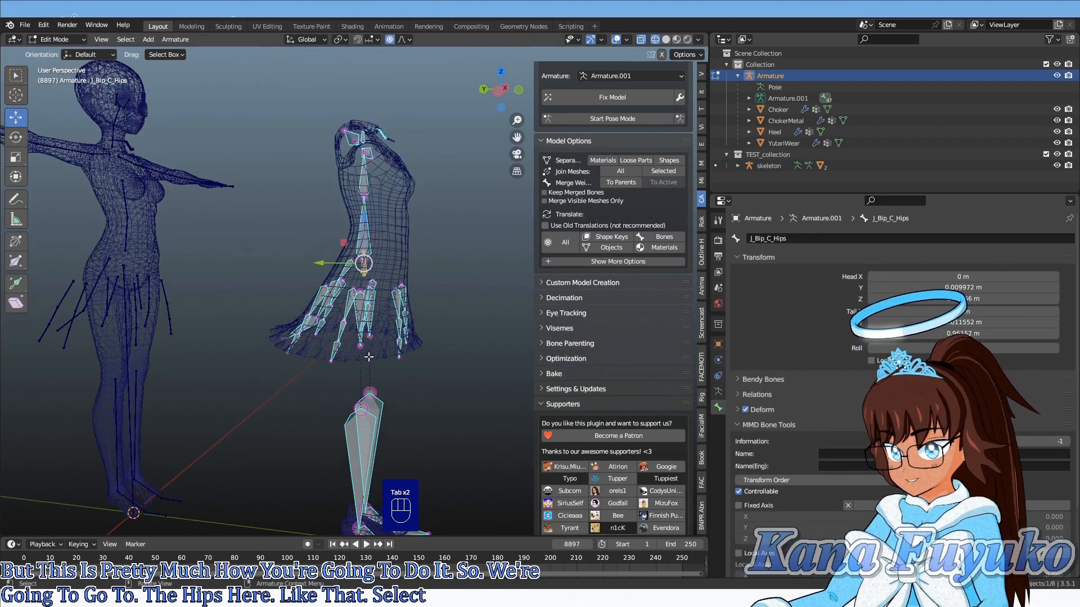
{"action": "key", "text": "Tab"}
- Select the avatar skeleton's right shoulder bone in Edit Mode and copy its name, J_Bip_R_Shoulder
{"action": "left_click", "coordinate": [298, 305]}
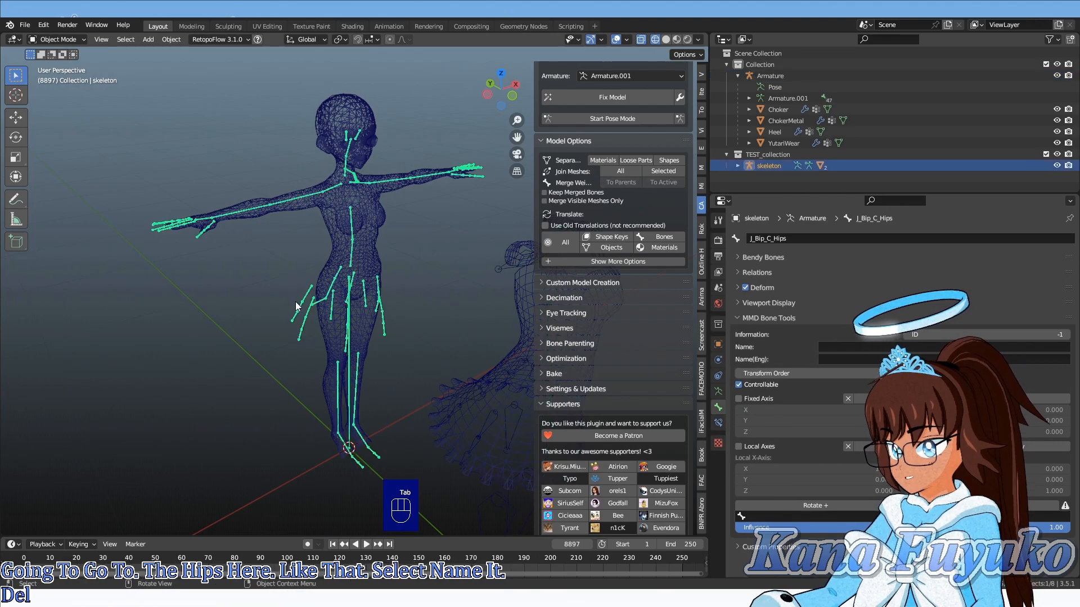
{"action": "key", "text": "Tab"}
{"action": "scroll", "coordinate": [290, 236], "scroll_direction": "up", "scroll_amount": 6}
{"action": "left_click", "coordinate": [293, 199]}
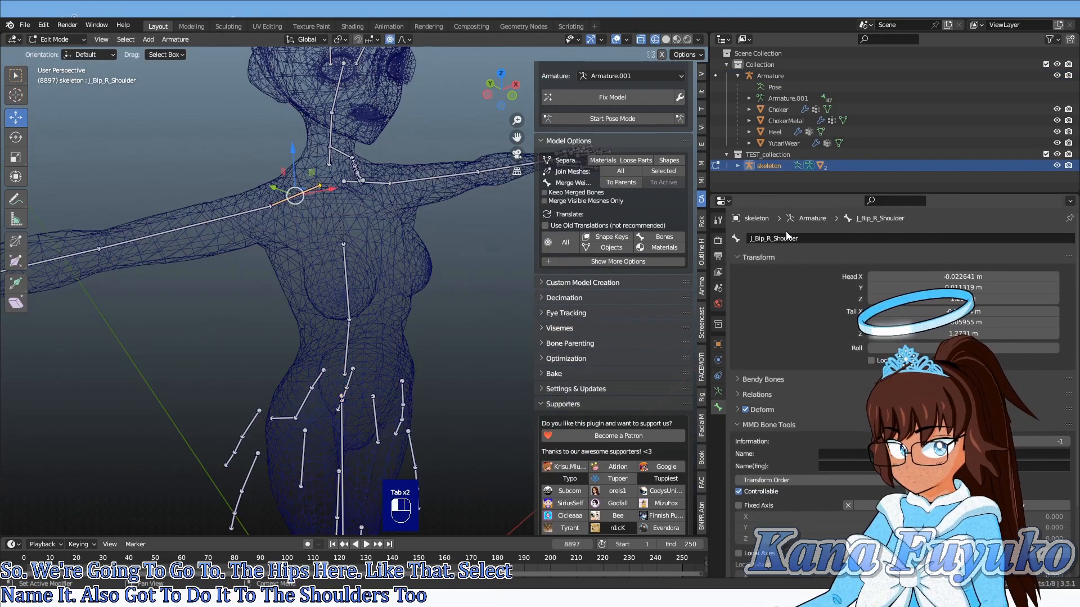
{"action": "key", "text": "ctrl+c"}
{"action": "scroll", "coordinate": [493, 341], "scroll_direction": "down", "scroll_amount": 4}
{"action": "key", "text": "Tab"}
- Rename the clothing armature's Shoulder.R bone to J_Bip_R_Shoulder
{"action": "middle_click_drag", "start_coordinate": [493, 340], "coordinate": [309, 335], "text": "shift"}
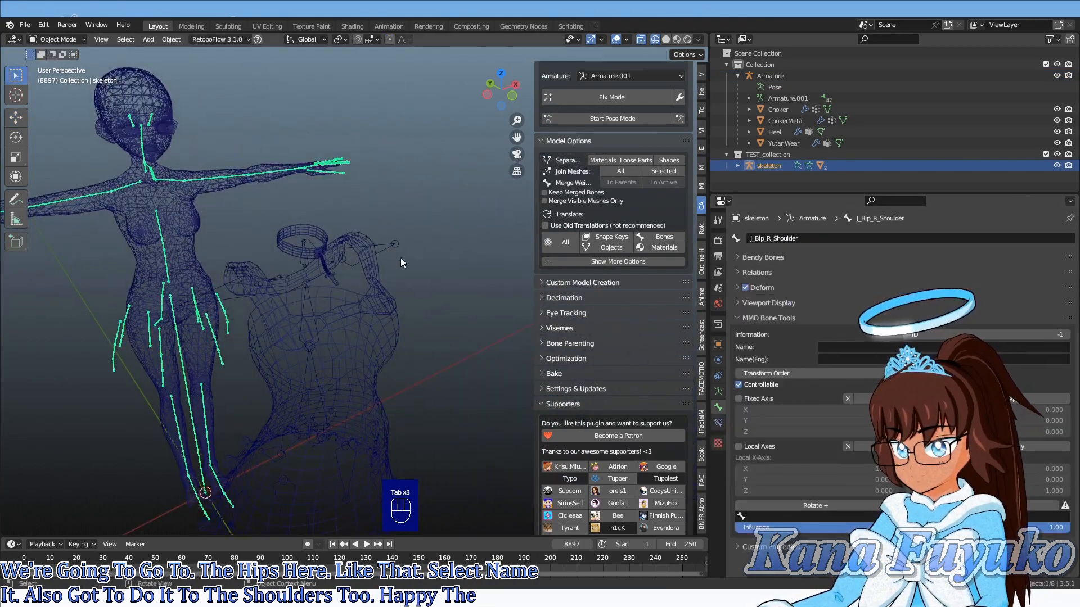
{"action": "left_click", "coordinate": [361, 266]}
{"action": "middle_click_drag", "start_coordinate": [256, 299], "coordinate": [289, 302], "text": "shift"}
{"action": "key", "text": "Tab"}
{"action": "left_click", "coordinate": [276, 294]}
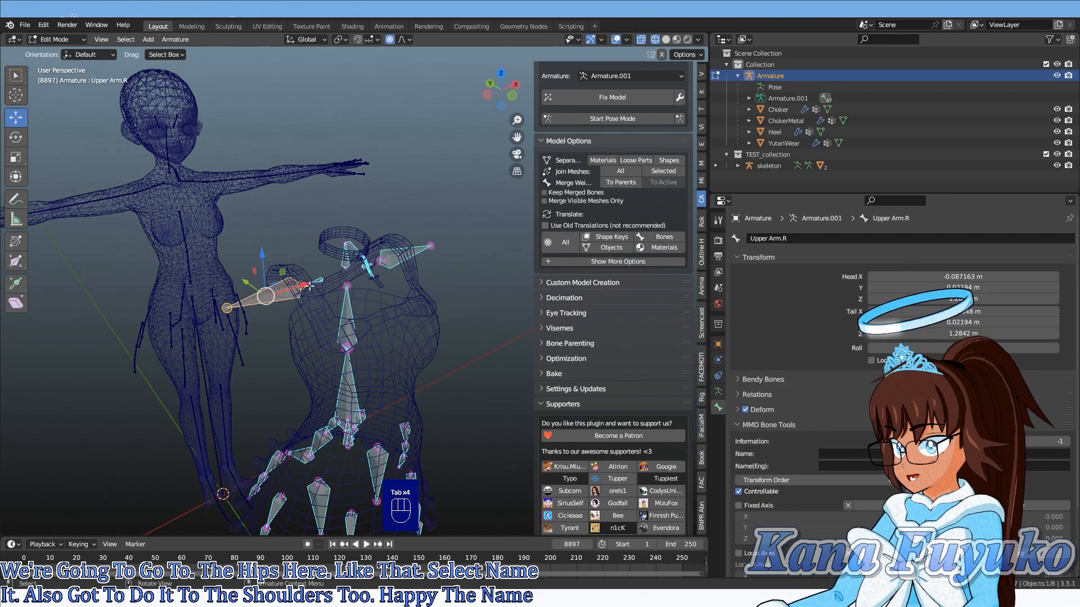
{"action": "scroll", "coordinate": [241, 283], "scroll_direction": "up", "scroll_amount": 4}
{"action": "left_click", "coordinate": [253, 262]}
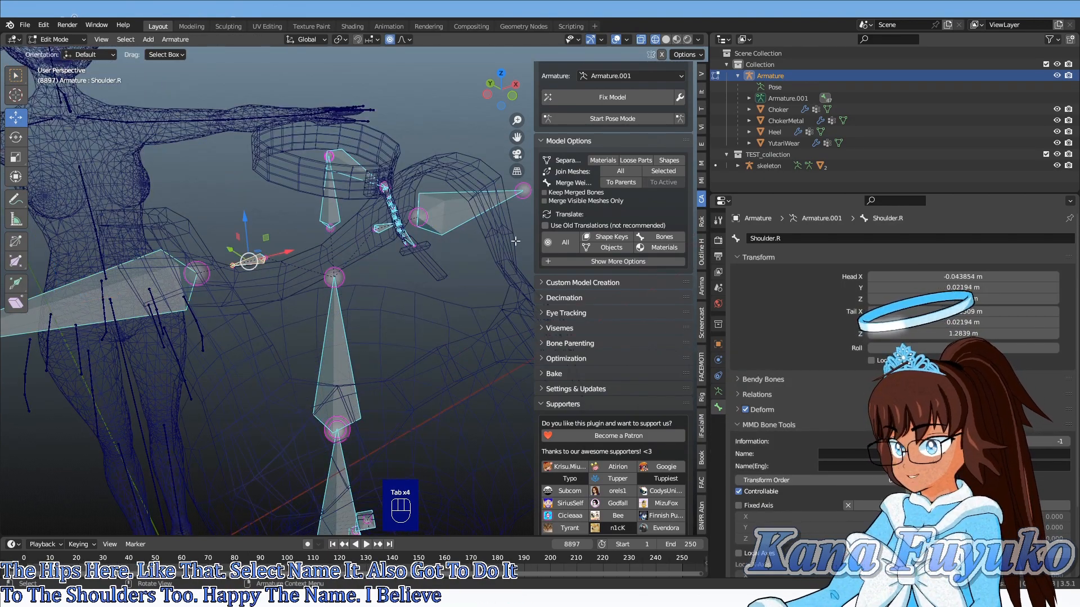
{"action": "key", "text": "ctrl+v"}
- Rename the clothing armature's Shoulder.L bone to J_Bip_L_Shoulder and return to Object Mode
{"action": "left_click", "coordinate": [382, 228]}
{"action": "left_click", "coordinate": [771, 238]}
{"action": "key", "text": "ctrl+v"}
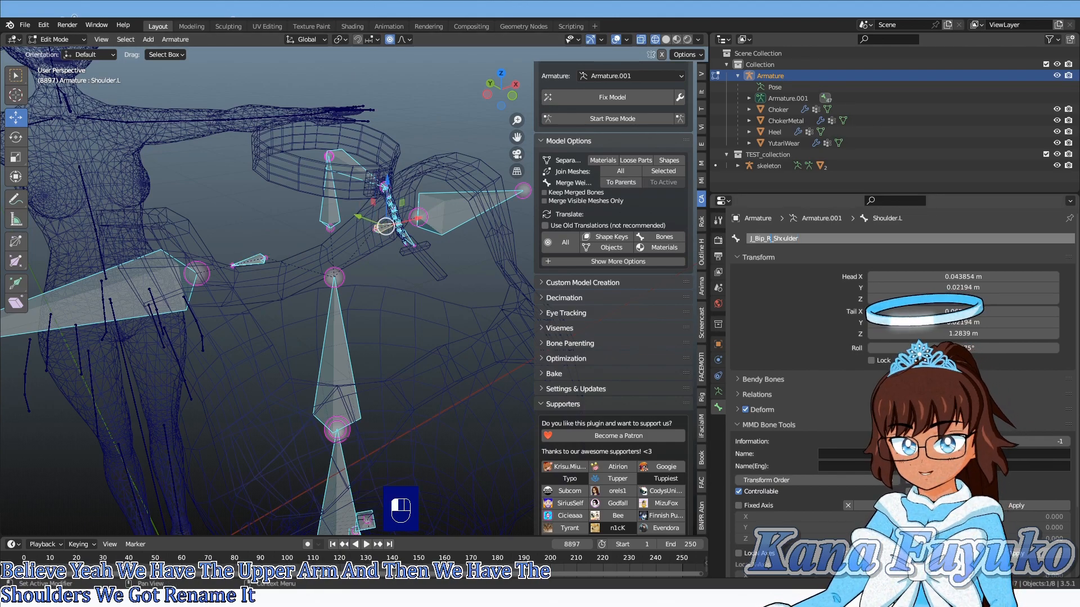
{"action": "key", "text": "BackSpace"}
{"action": "type", "text": "L"}
{"action": "key", "text": "Return"}
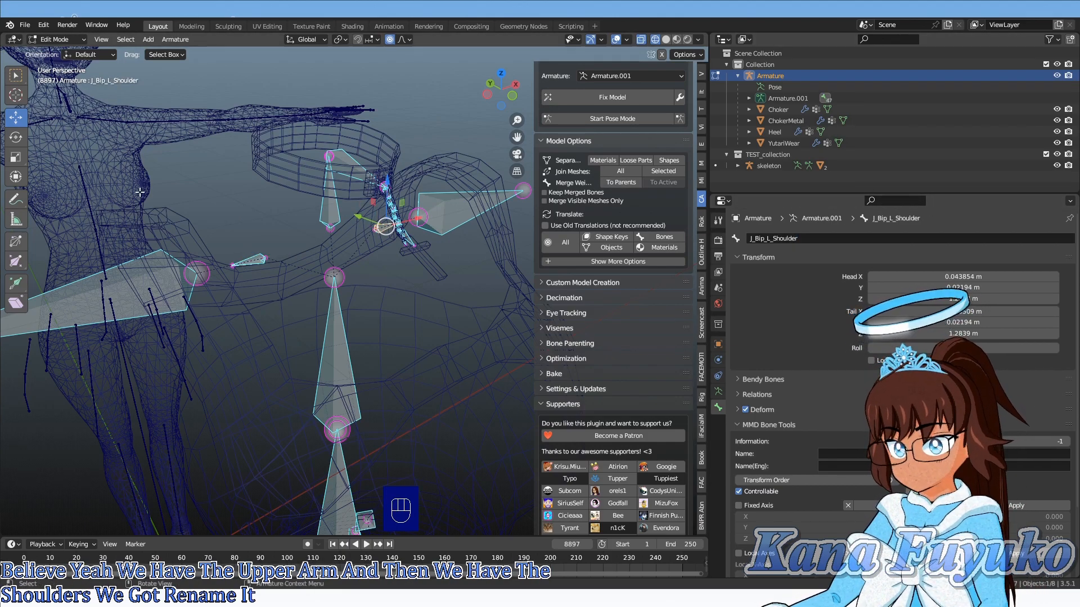
{"action": "scroll", "coordinate": [189, 282], "scroll_direction": "down", "scroll_amount": 8}
{"action": "key", "text": "Tab"}
- Copy the name J_Bip_R_UpperArm from the avatar skeleton's right upper arm bone and return to Object Mode
{"action": "left_click", "coordinate": [207, 326]}
{"action": "key", "text": "Tab"}
{"action": "left_click", "coordinate": [187, 234]}
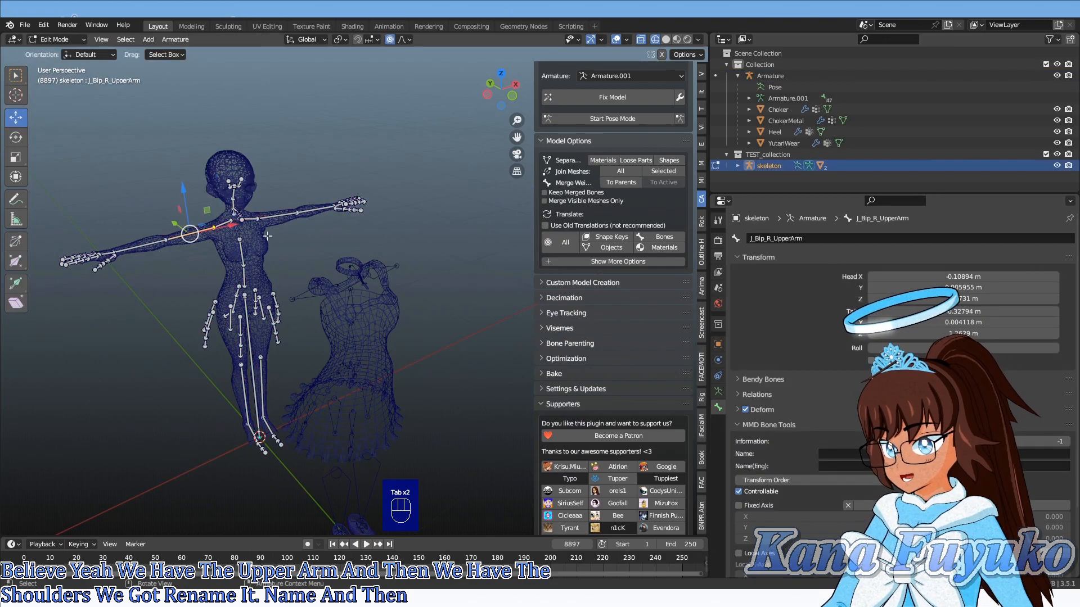
{"action": "left_click", "coordinate": [776, 238], "text": "ctrl"}
{"action": "key", "text": "ctrl+c"}
{"action": "key", "text": "Tab"}
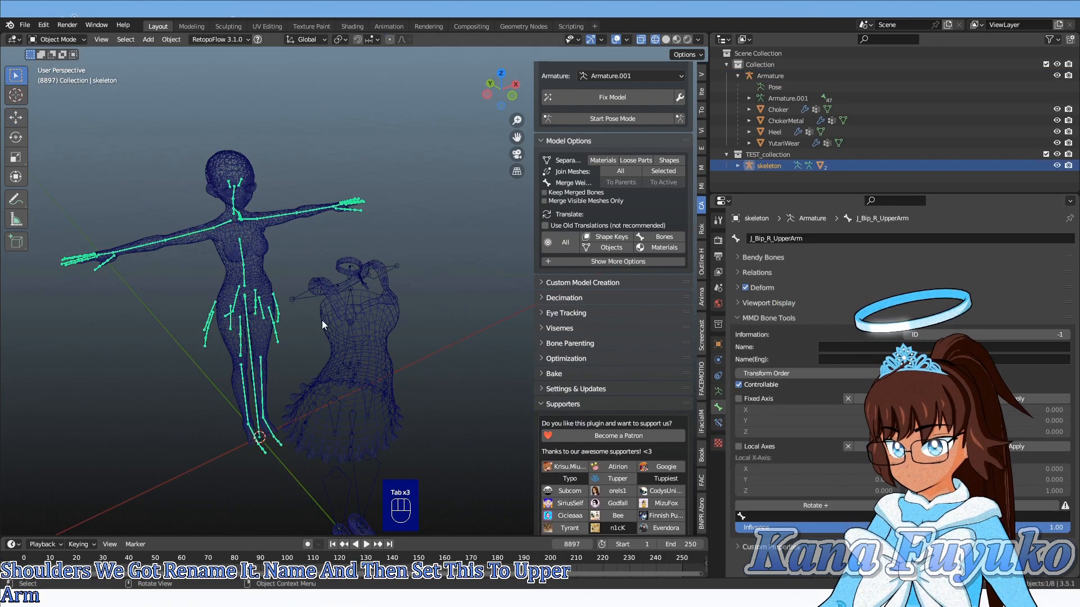
- Rename the clothing armature's right upper arm bone to J_Bip_R_UpperArm in Edit Mode
{"action": "left_click", "coordinate": [302, 298]}
{"action": "key", "text": "Tab"}
{"action": "left_click", "coordinate": [773, 238]}
{"action": "key", "text": "ctrl+v"}
{"action": "key", "text": "Return"}
- Rename the clothing armature's Upper Arm.L bone to J_Bip_L_UpperArm
{"action": "left_click", "coordinate": [395, 258]}
{"action": "left_click", "coordinate": [782, 240]}
{"action": "key", "text": "ctrl+v"}
{"action": "key", "text": "Return"}
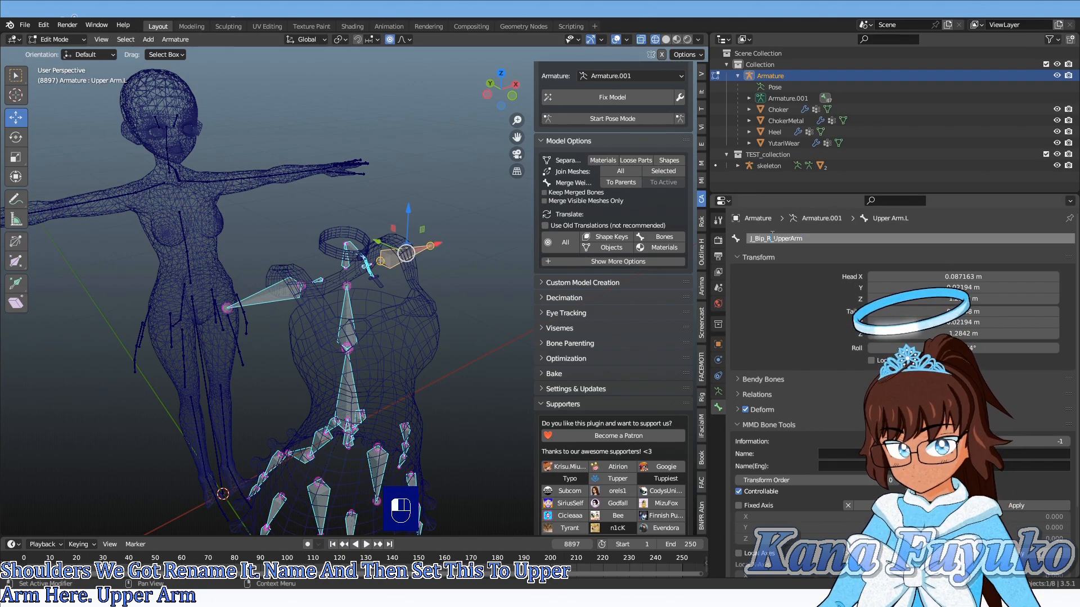
{"action": "key", "text": "BackSpace"}
{"action": "type", "text": "L"}
{"action": "key", "text": "Return"}
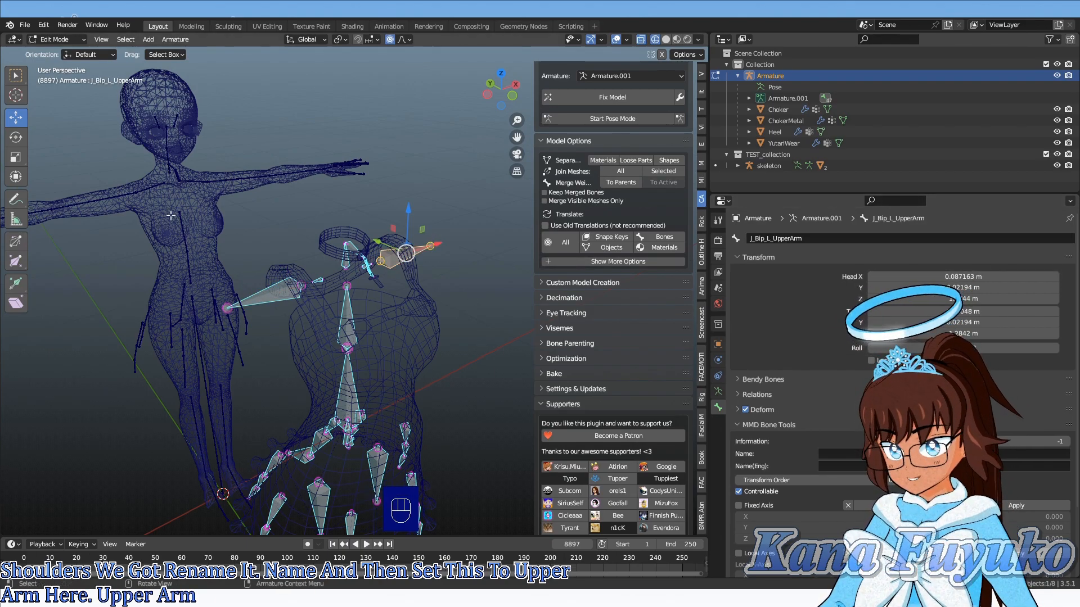
- Select the avatar skeleton's neck bone in Edit Mode and copy its name, J_Bip_C_Neck
{"action": "key", "text": "Tab"}
{"action": "left_click", "coordinate": [146, 357]}
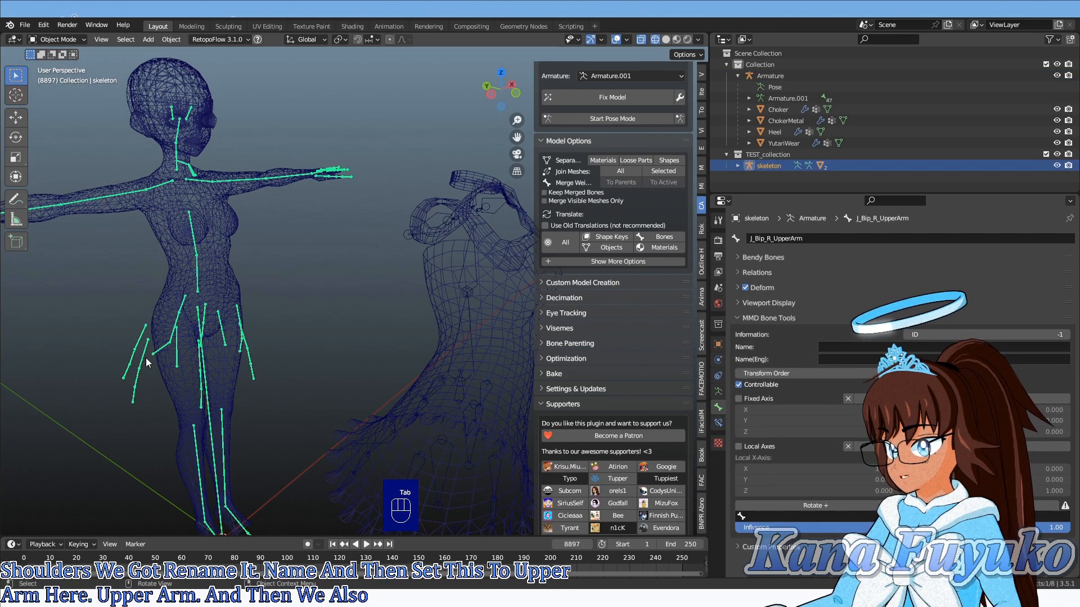
{"action": "key", "text": "Tab"}
{"action": "left_click", "coordinate": [174, 153]}
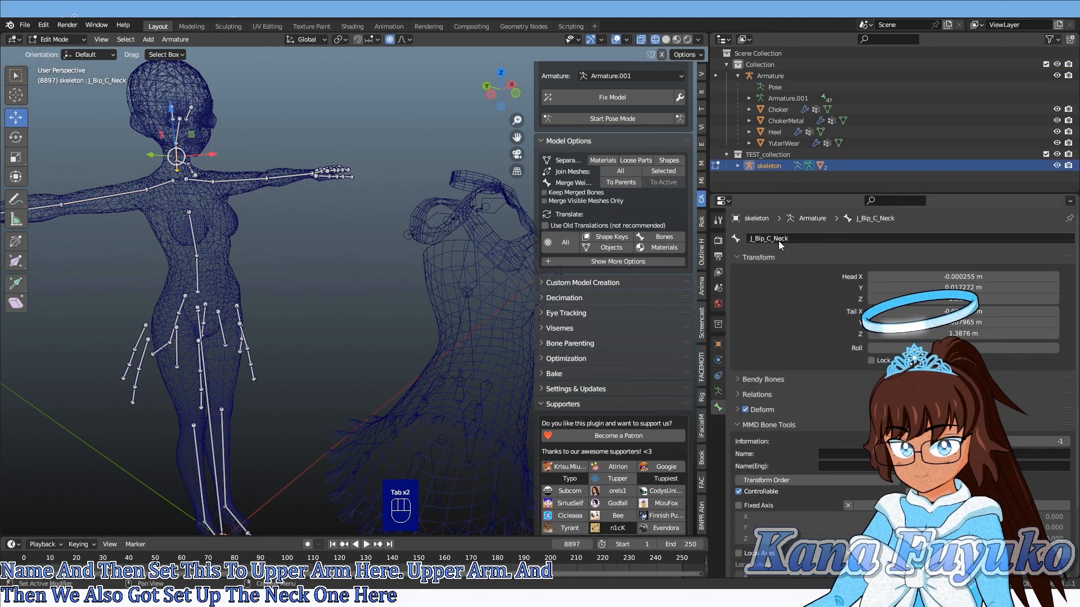
{"action": "key", "text": "Tab"}
- Rename the clothing armature's neck bone to J_Bip_C_Neck
{"action": "left_click", "coordinate": [415, 233]}
{"action": "key", "text": "Tab"}
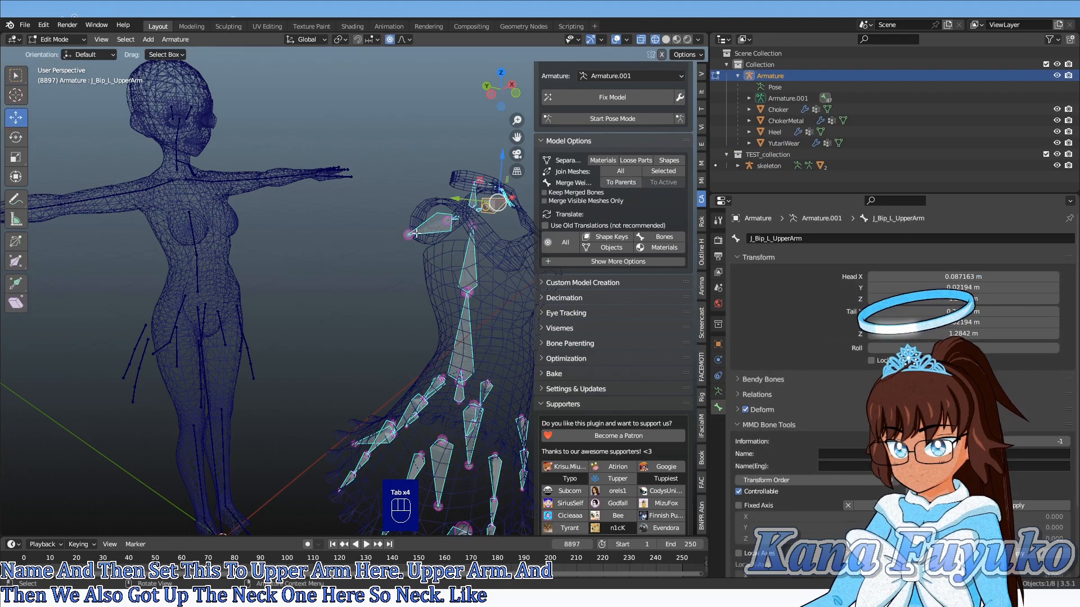
{"action": "left_click", "coordinate": [472, 197]}
{"action": "type", "text": "J_Bip_C_Neck"}
- Switch to the avatar skeleton and copy the name of its right upper leg bone, J_Bip_R_UpperLeg
{"action": "middle_click_drag", "start_coordinate": [425, 271], "coordinate": [343, 270]}
{"action": "scroll", "coordinate": [404, 266], "scroll_direction": "up", "scroll_amount": 2}
{"action": "scroll", "coordinate": [403, 267], "scroll_direction": "down", "scroll_amount": 3}
{"action": "middle_click_drag", "start_coordinate": [331, 354], "coordinate": [367, 244], "text": "shift"}
{"action": "key", "text": "Tab"}
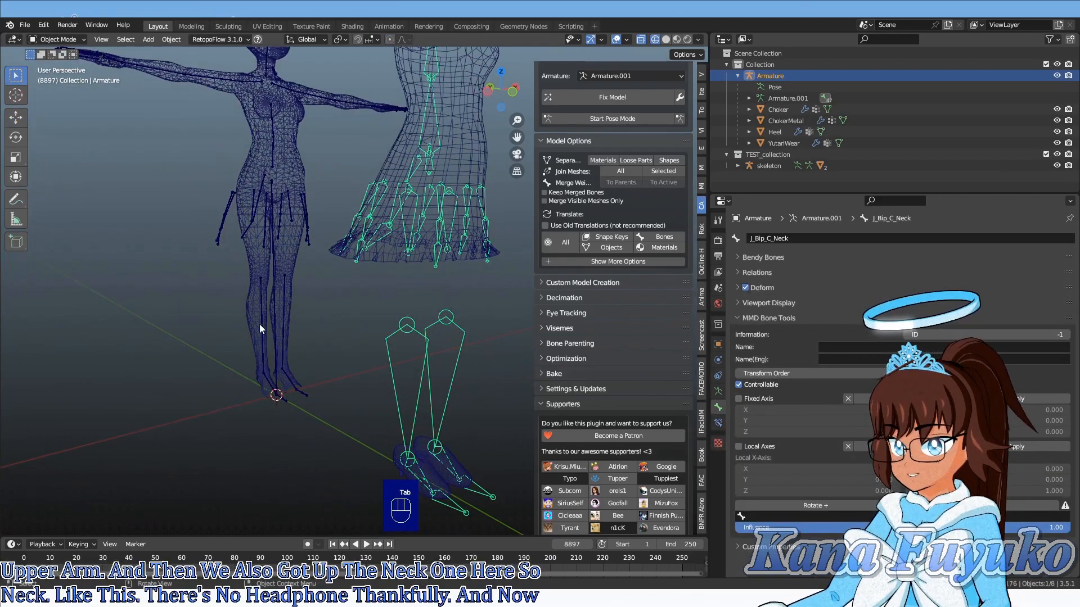
{"action": "left_click", "coordinate": [222, 235]}
{"action": "key", "text": "Tab"}
{"action": "scroll", "coordinate": [254, 194], "scroll_direction": "up", "scroll_amount": 2}
{"action": "middle_click_drag", "start_coordinate": [217, 213], "coordinate": [189, 176]}
{"action": "key", "text": "Tab"}
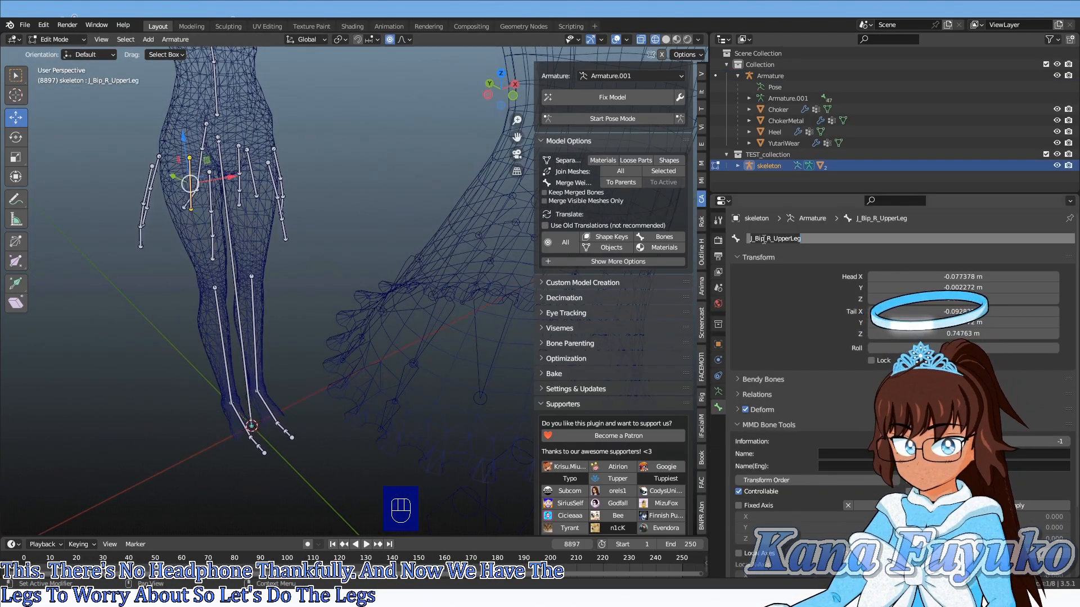
- Rename the clothing armature's right upper leg bone to J_Bip_R_UpperLeg
{"action": "scroll", "coordinate": [382, 339], "scroll_direction": "down", "scroll_amount": 4}
{"action": "left_click", "coordinate": [390, 355]}
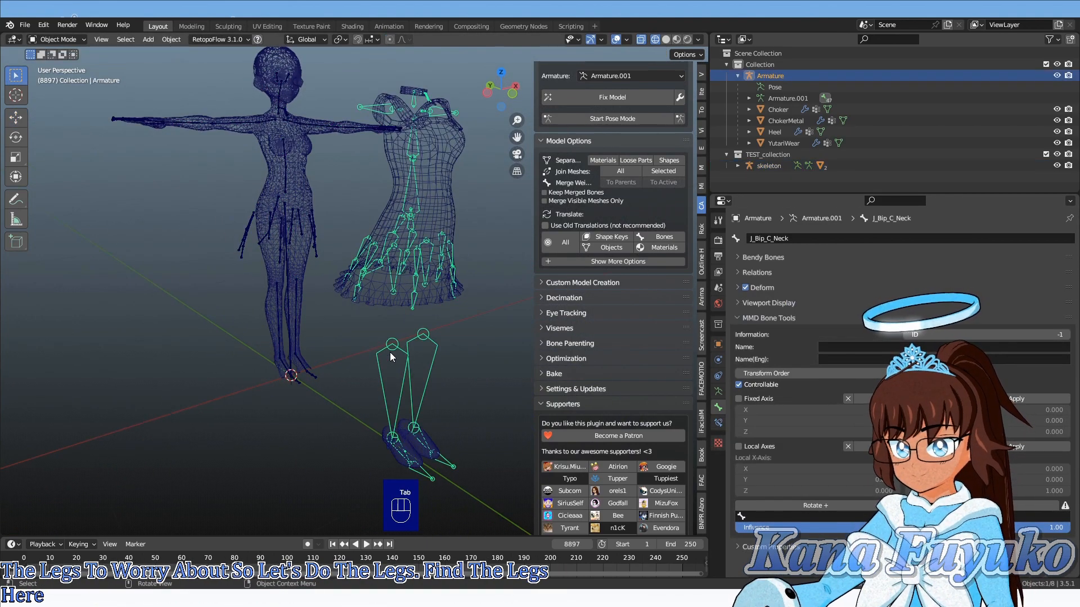
{"action": "key", "text": "Tab"}
{"action": "type", "text": "J_Bip_R_UpperLeg"}
{"action": "key", "text": "Return"}
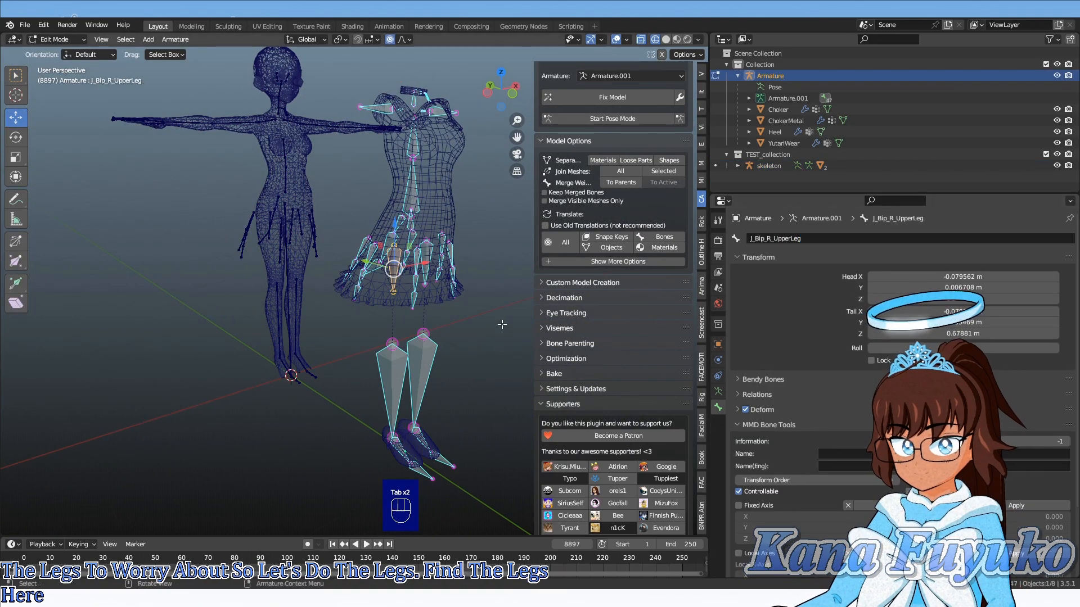
- Rename the clothing armature's Upper Leg.L bone to J_Bip_L_UpperLeg
{"action": "scroll", "coordinate": [503, 315], "scroll_direction": "up", "scroll_amount": 3}
{"action": "left_click", "coordinate": [486, 210]}
{"action": "left_click", "coordinate": [493, 212]}
{"action": "left_click", "coordinate": [777, 239]}
{"action": "type", "text": "J_Bip_R_UpperLeg"}
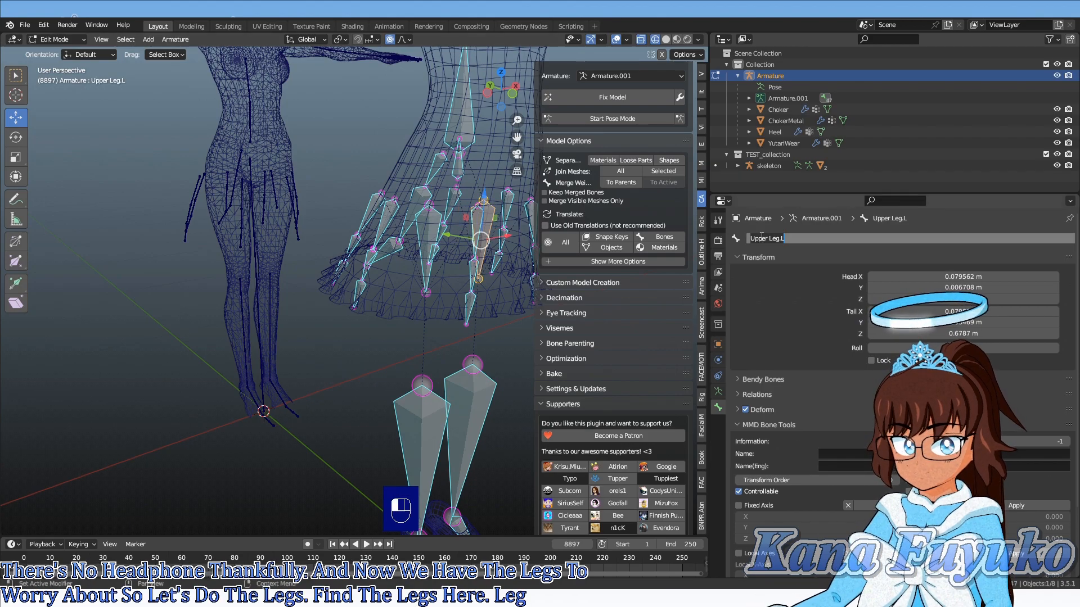
{"action": "key", "text": "Left"}
{"action": "key", "text": "Left"}
{"action": "key", "text": "Left"}
{"action": "key", "text": "Left"}
{"action": "key", "text": "Left"}
{"action": "key", "text": "Left"}
{"action": "key", "text": "Left"}
{"action": "key", "text": "Left"}
{"action": "key", "text": "Left"}
{"action": "key", "text": "BackSpace"}
{"action": "type", "text": "L"}
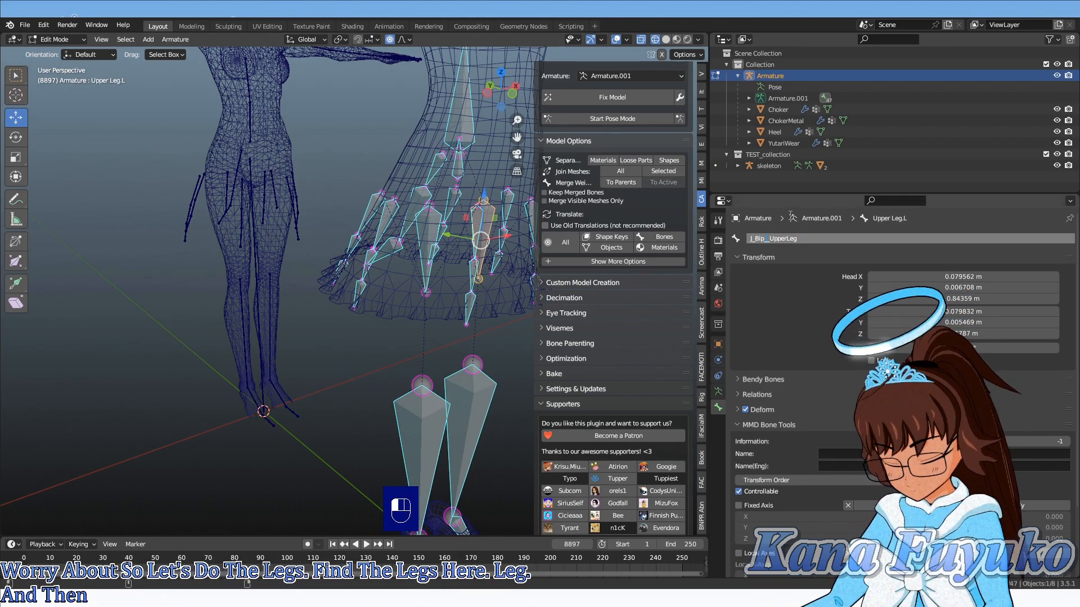
{"action": "key", "text": "Return"}
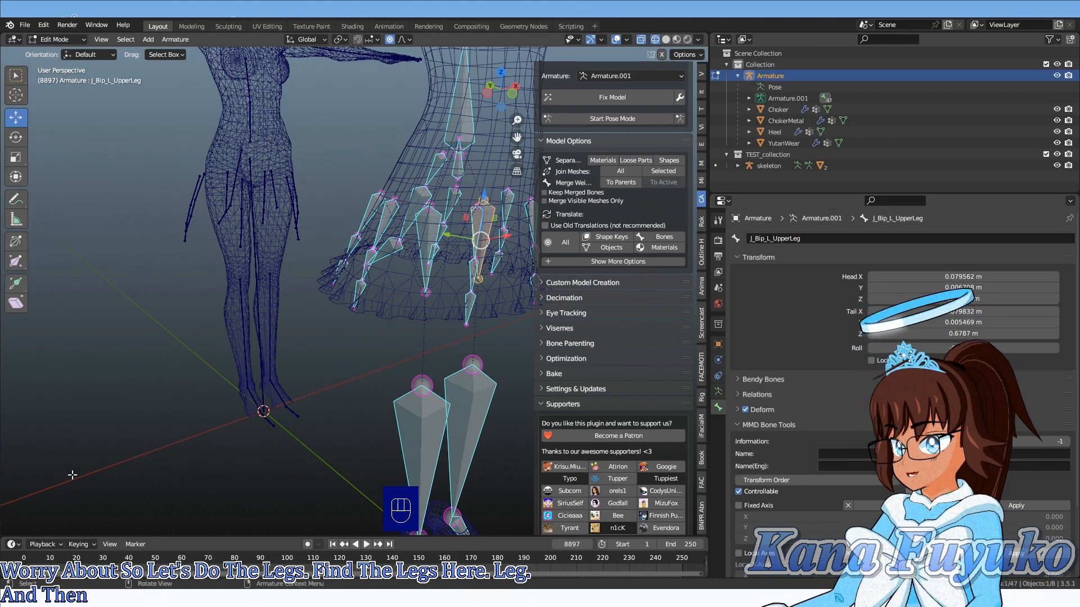
- Copy the name of the avatar skeleton's right lower leg bone in Edit Mode, then return to Object Mode
{"action": "key", "text": "Tab"}
{"action": "left_click", "coordinate": [294, 410]}
{"action": "key", "text": "Tab"}
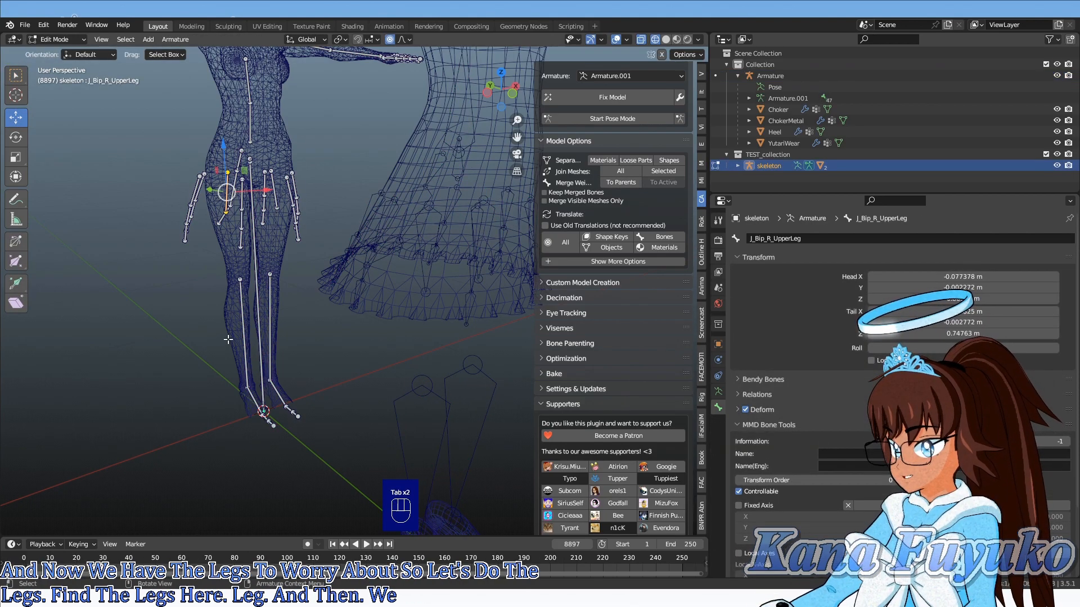
{"action": "key", "text": "Tab"}
- Rename the clothing armature's right lower leg bone to J_Bip_R_LowerLeg
{"action": "left_click", "coordinate": [411, 393]}
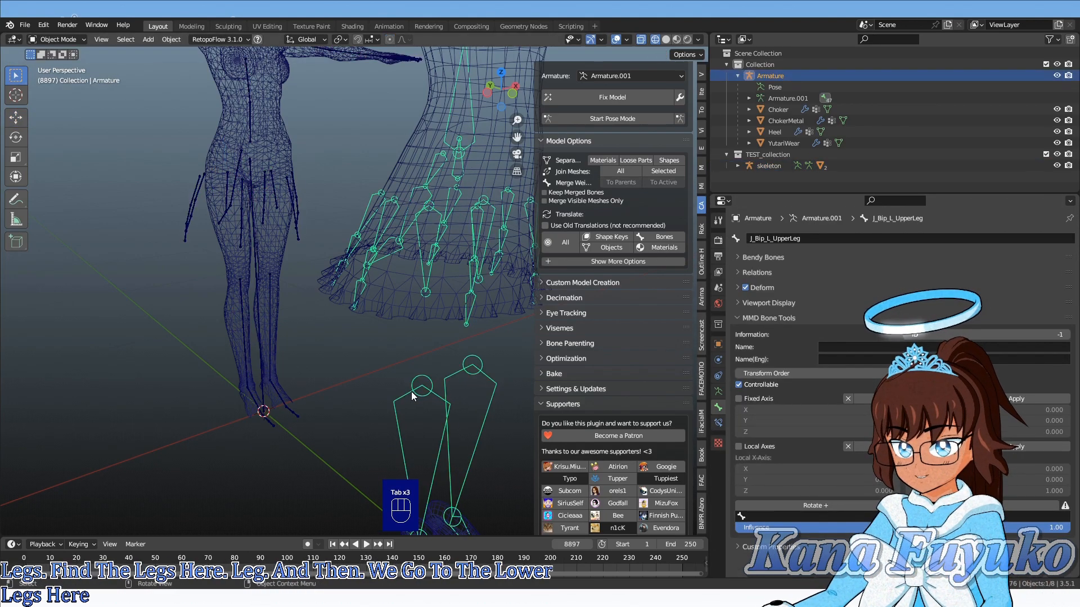
{"action": "key", "text": "Tab"}
{"action": "middle_click_drag", "start_coordinate": [361, 424], "coordinate": [320, 354], "text": "shift"}
{"action": "left_click", "coordinate": [338, 357]}
{"action": "left_click", "coordinate": [781, 240]}
{"action": "type", "text": "J_Bip_R_LowerLeg"}
{"action": "left_click", "coordinate": [634, 332]}
- Rename the clothing armature's Lower Leg.L bone to J_Bip_L_LowerLeg and return to Object Mode
{"action": "left_click", "coordinate": [395, 323]}
{"action": "left_click", "coordinate": [785, 242]}
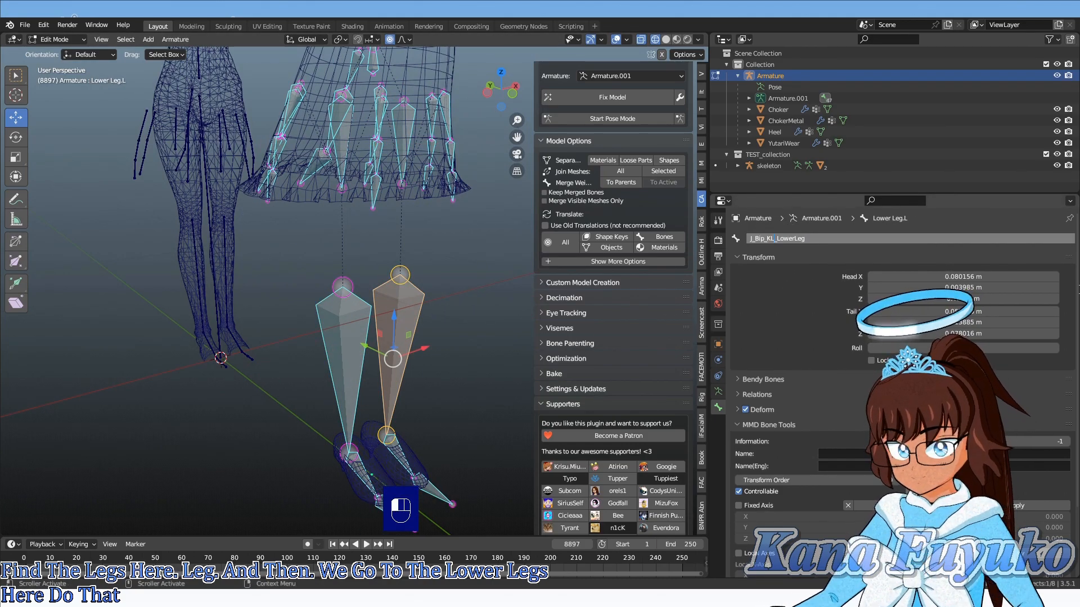
{"action": "key", "text": "Return"}
{"action": "key", "text": "Tab"}
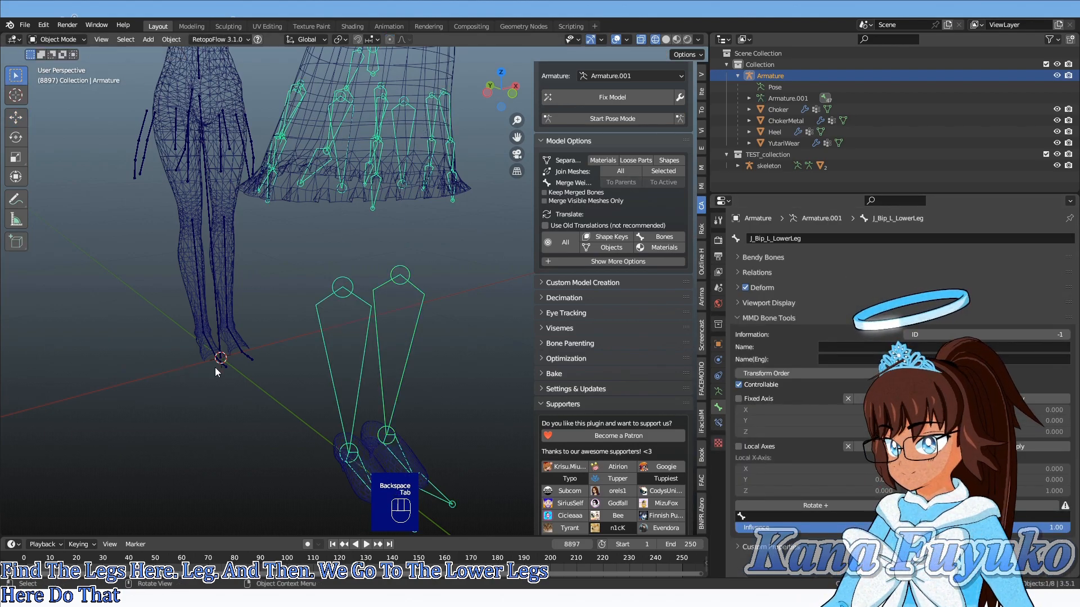
- Select the avatar skeleton's right foot bone in Edit Mode and copy its name, J_Bip_R_Foot
{"action": "left_click", "coordinate": [216, 372]}
{"action": "middle_click_drag", "start_coordinate": [216, 373], "coordinate": [339, 300]}
{"action": "key", "text": "Tab"}
{"action": "left_click", "coordinate": [260, 372]}
{"action": "key", "text": "Tab"}
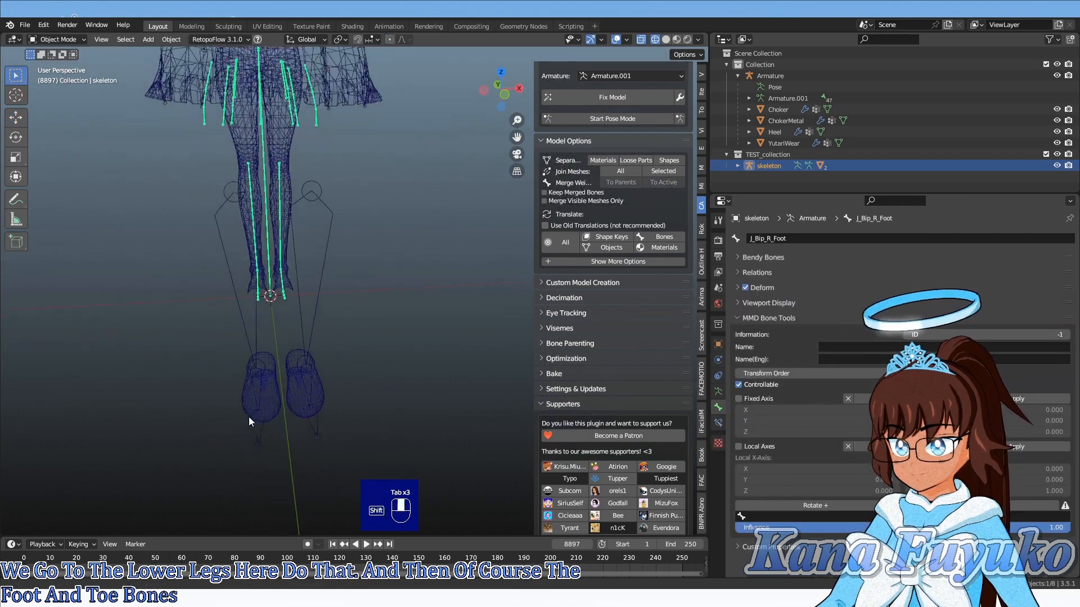
- Rename the clothing armature's Foot.R and Foot.L bones to J_Bip_R_Foot and J_Bip_L_Foot
{"action": "middle_click_drag", "start_coordinate": [249, 417], "coordinate": [337, 315]}
{"action": "left_click", "coordinate": [337, 315]}
{"action": "key", "text": "Tab"}
{"action": "left_click", "coordinate": [339, 360]}
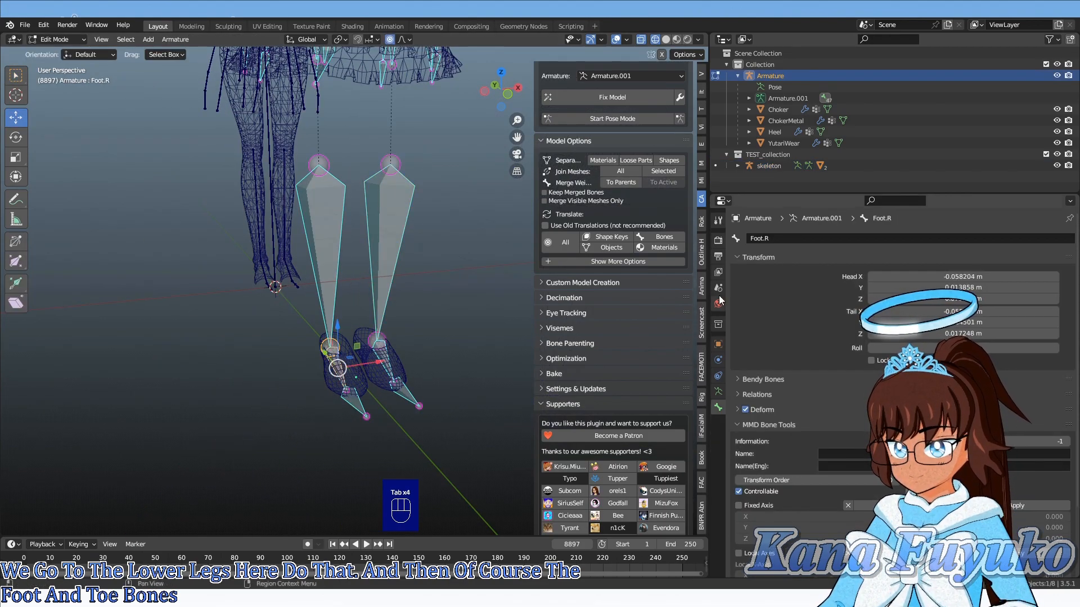
{"action": "left_click", "coordinate": [384, 353]}
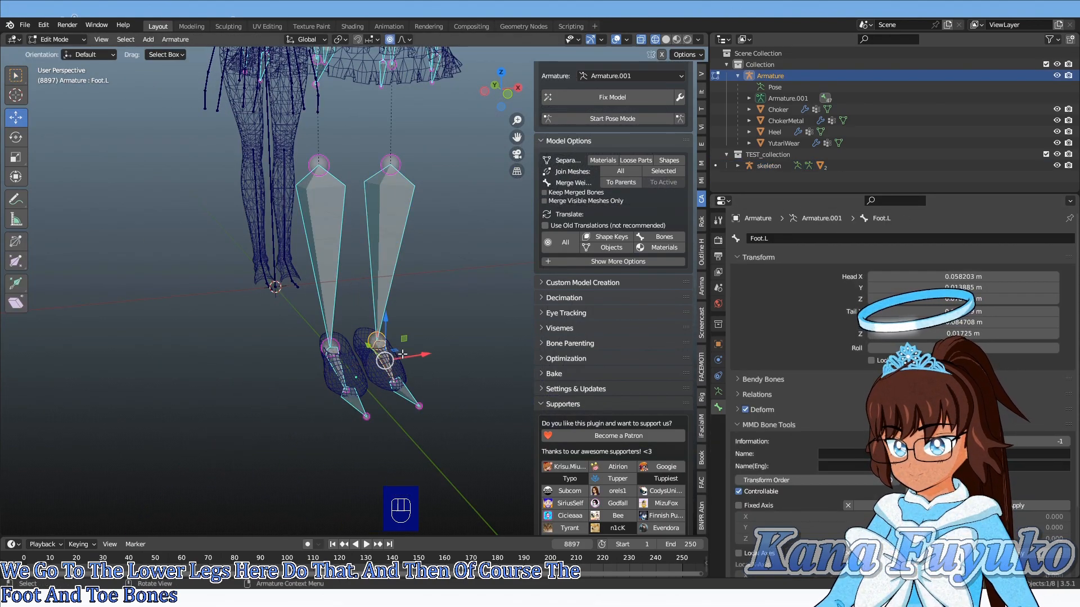
{"action": "left_click", "coordinate": [756, 238]}
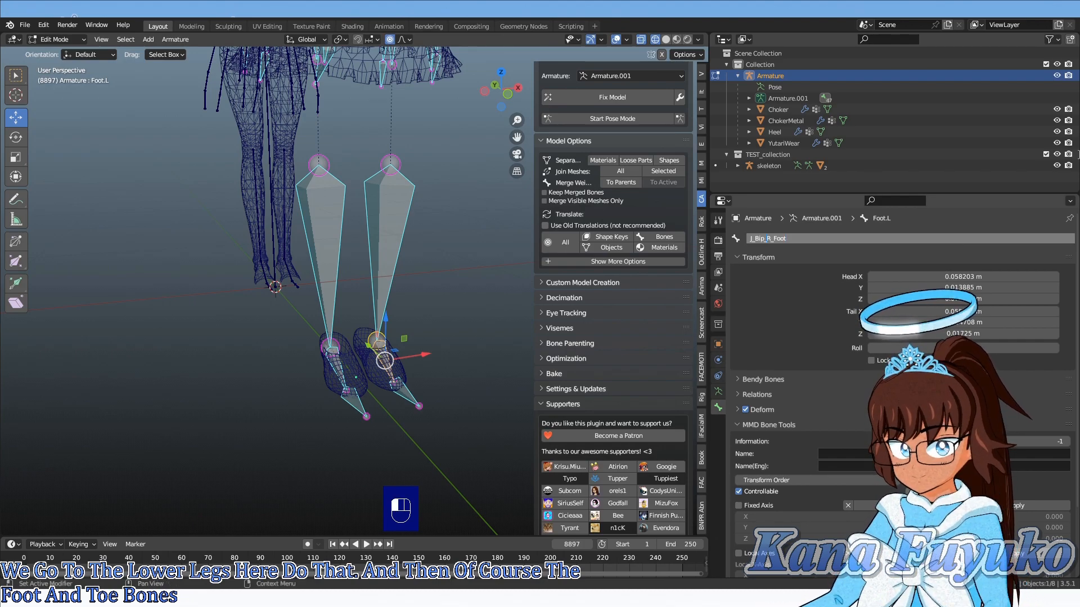
{"action": "key", "text": "Escape"}
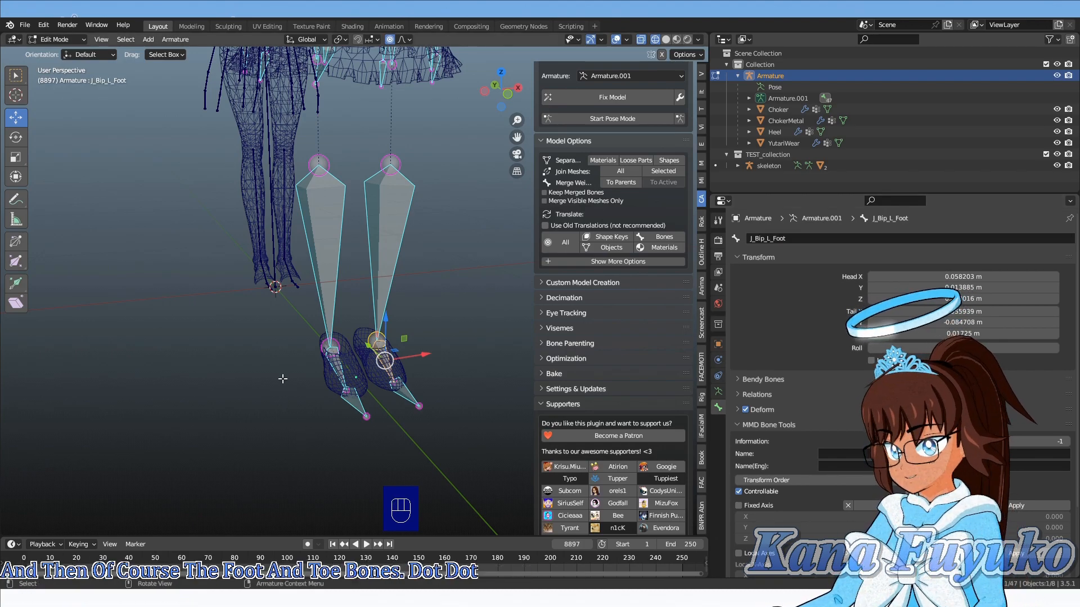
- Select the avatar skeleton's right toe bone in Edit Mode and copy its name, J_Bip_R_ToeBase
{"action": "key", "text": "Tab"}
{"action": "left_click", "coordinate": [293, 297]}
{"action": "key", "text": "Tab"}
{"action": "middle_click_drag", "start_coordinate": [293, 296], "coordinate": [350, 301]}
{"action": "scroll", "coordinate": [292, 316], "scroll_direction": "up", "scroll_amount": 4}
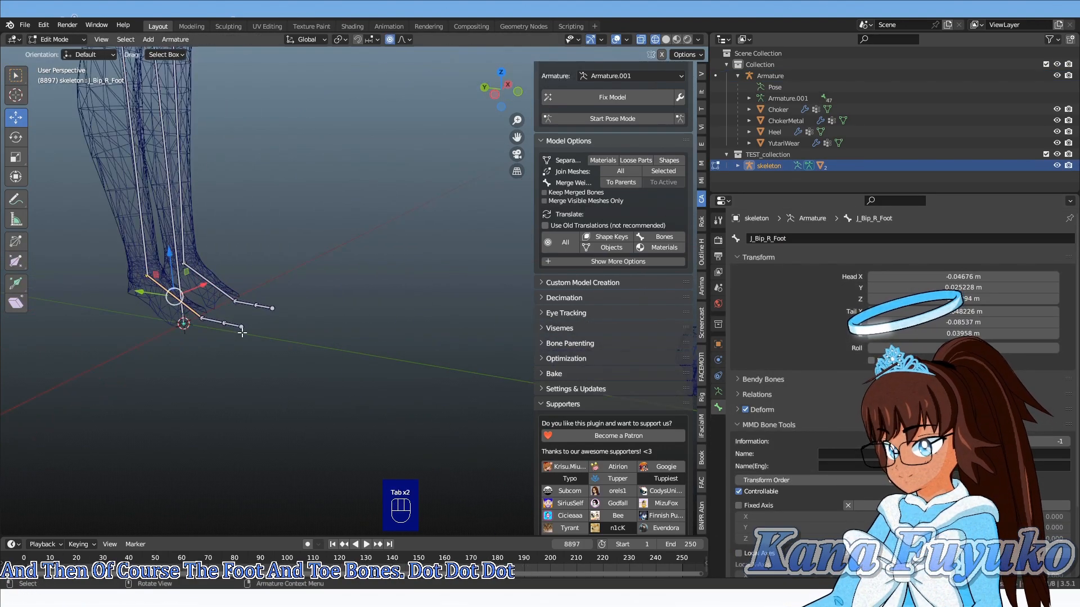
{"action": "left_click", "coordinate": [213, 321]}
{"action": "key", "text": "Tab"}
{"action": "scroll", "coordinate": [429, 368], "scroll_direction": "down", "scroll_amount": 4}
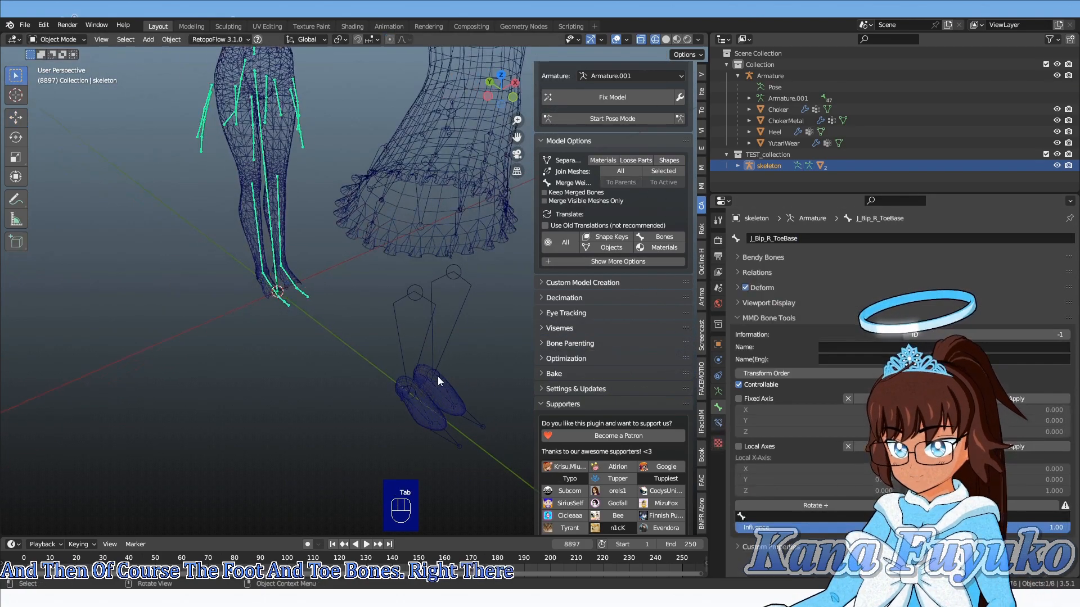
- Rename the clothing armature's right toe bone to J_Bip_R_ToeBase
{"action": "left_click", "coordinate": [438, 344]}
{"action": "key", "text": "Tab"}
{"action": "key", "text": "Tab"}
{"action": "scroll", "coordinate": [358, 360], "scroll_direction": "up", "scroll_amount": 5}
{"action": "middle_click_drag", "start_coordinate": [357, 343], "coordinate": [360, 405]}
{"action": "middle_click_drag", "start_coordinate": [393, 393], "coordinate": [345, 399], "text": "shift"}
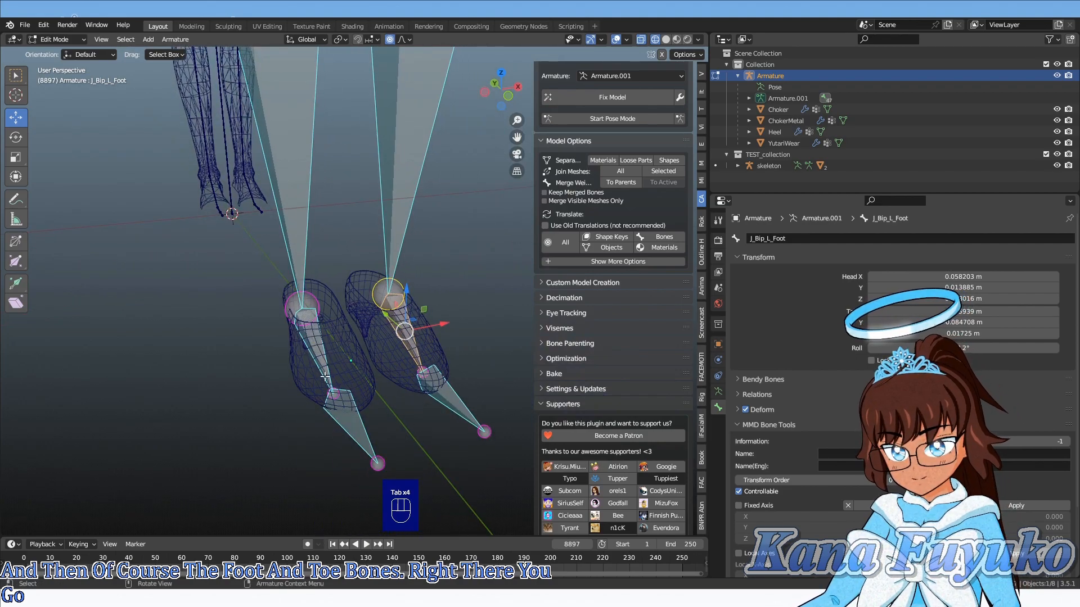
{"action": "left_click", "coordinate": [362, 419]}
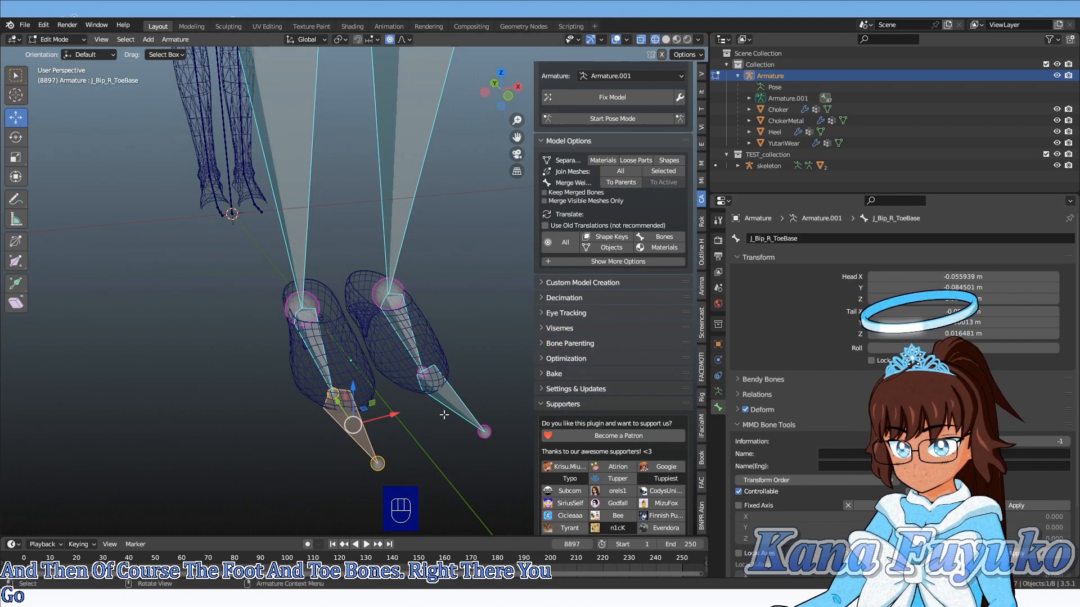
- Test whether the toe bones move the shoes by rotating one in Pose Mode, cancel the rotation and return to Edit Mode
{"action": "left_click", "coordinate": [57, 39]}
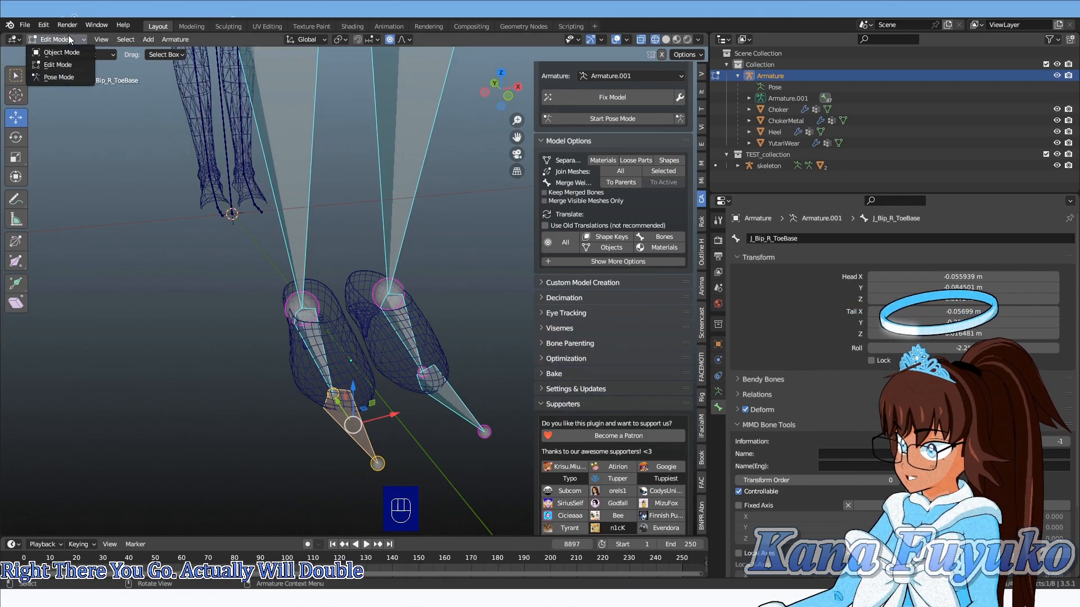
{"action": "left_click", "coordinate": [51, 74]}
{"action": "key", "text": "r"}
{"action": "right_click", "coordinate": [427, 404]}
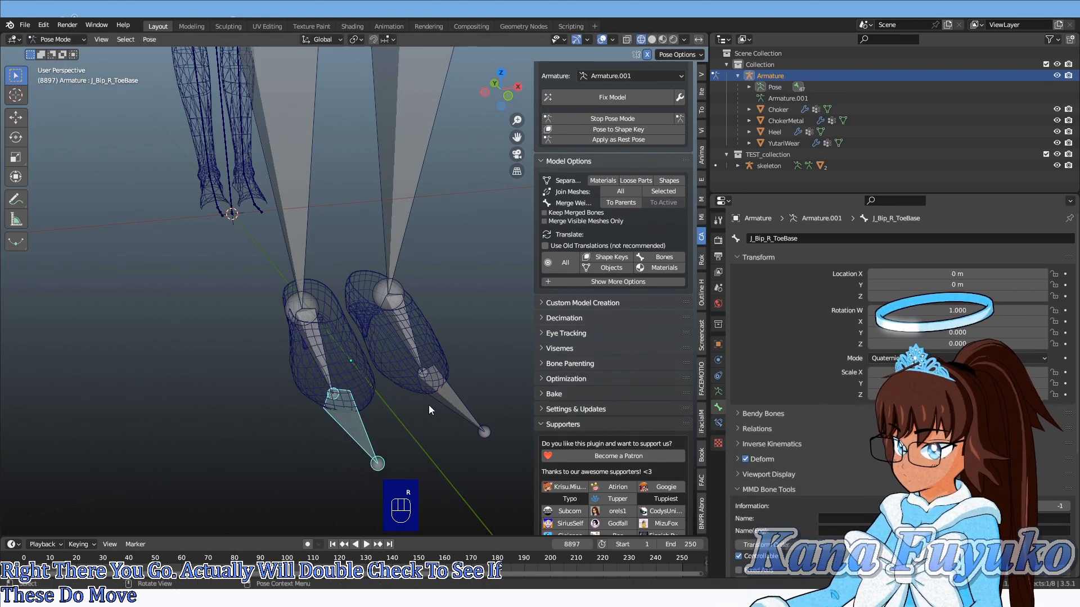
{"action": "key", "text": "ctrl+Tab"}
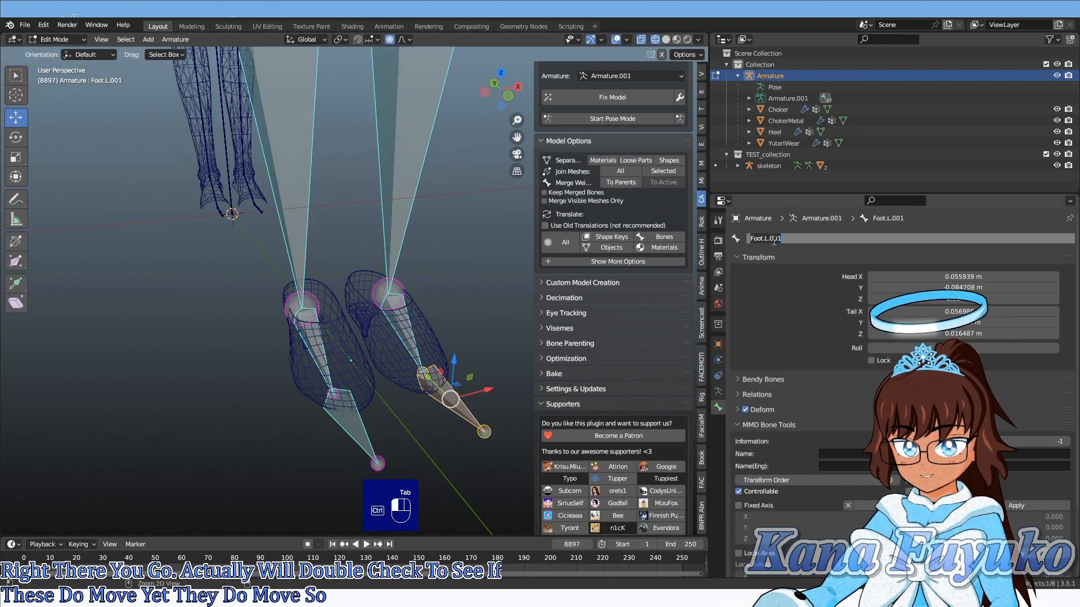
- Rename the clothing armature's Foot.L.001 bone to J_Bip_L_ToeBase
{"action": "key", "text": "Delete"}
{"action": "type", "text": "L_ToeBase"}
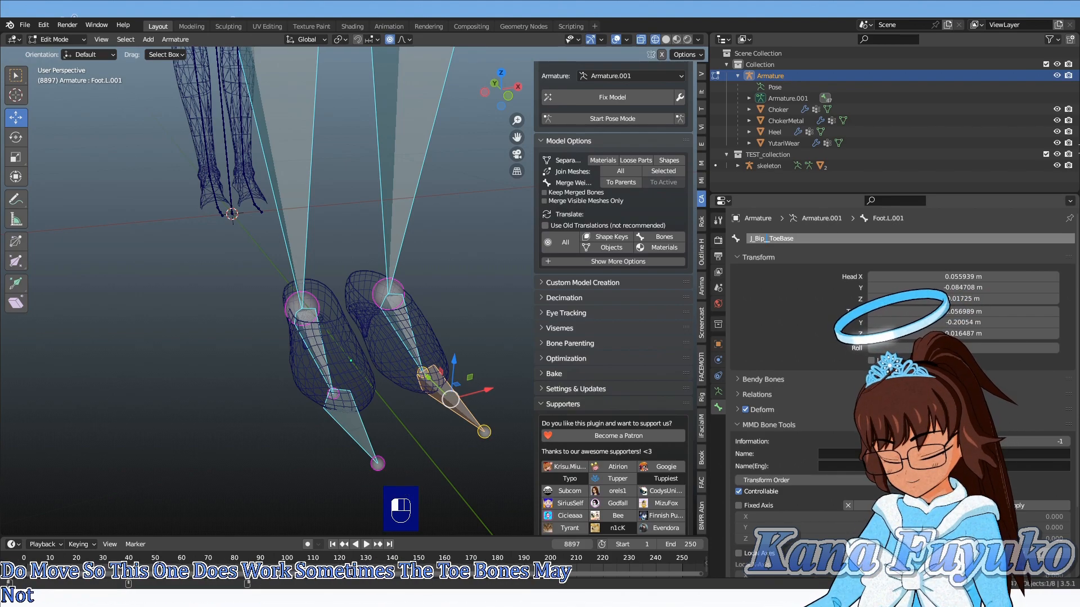
{"action": "key", "text": "Return"}
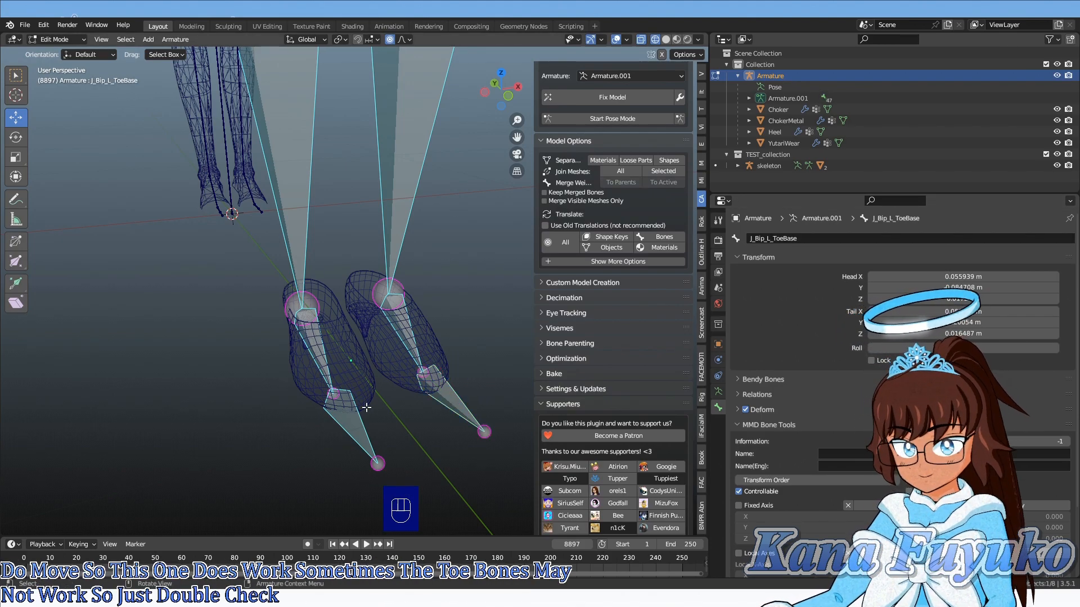
- Return the clothing armature to Object Mode with the avatar and the whole outfit in view
{"action": "scroll", "coordinate": [337, 371], "scroll_direction": "down", "scroll_amount": 6}
{"action": "middle_click_drag", "start_coordinate": [299, 282], "coordinate": [291, 390]}
{"action": "scroll", "coordinate": [292, 390], "scroll_direction": "up", "scroll_amount": 1}
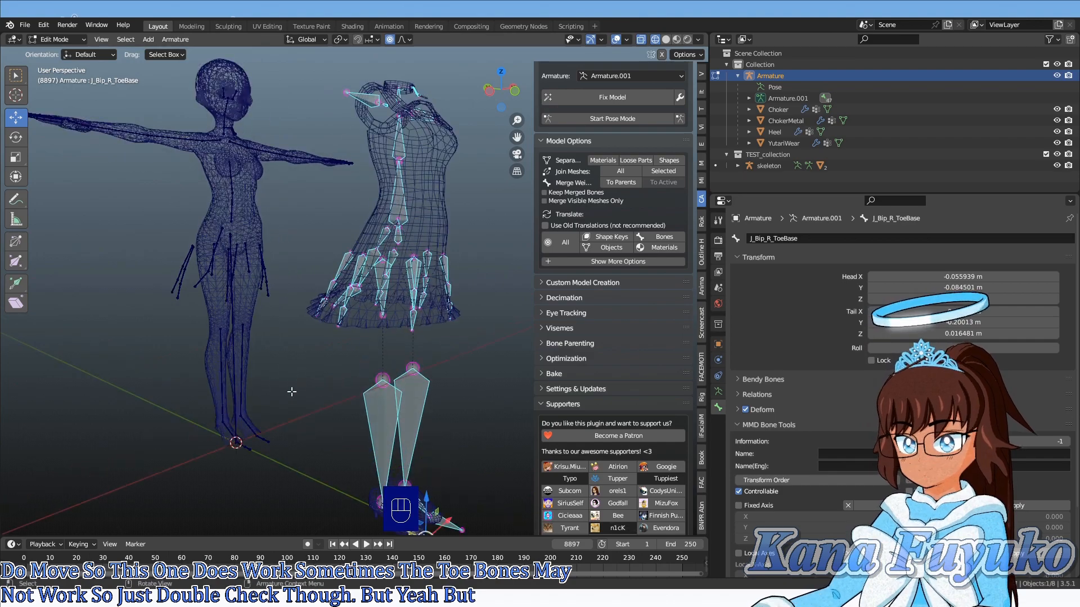
{"action": "left_click", "coordinate": [60, 53]}
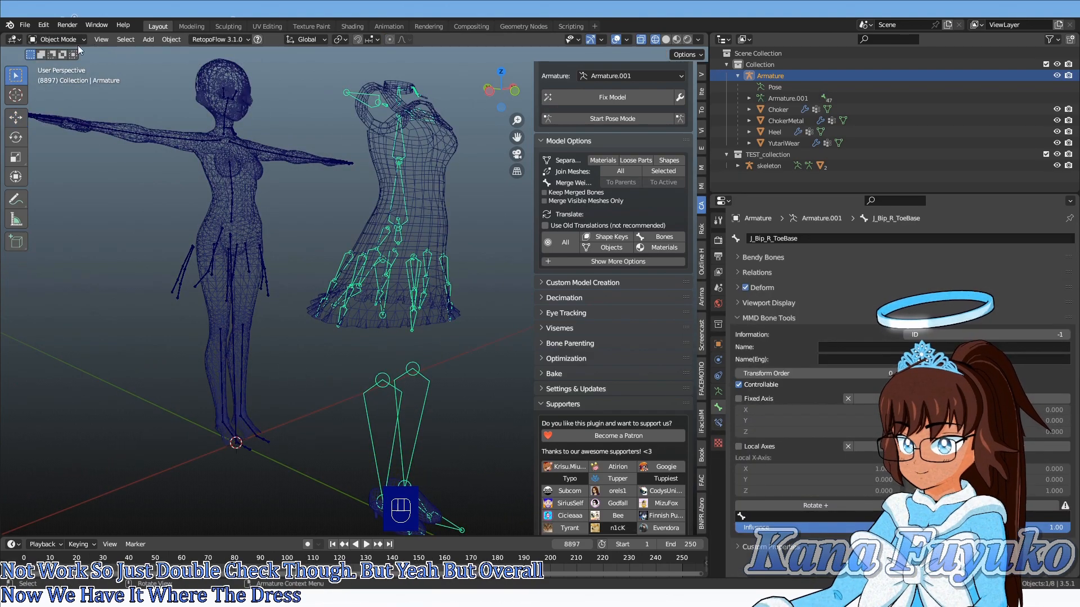
{"action": "middle_click_drag", "start_coordinate": [440, 192], "coordinate": [363, 303]}
{"action": "scroll", "coordinate": [212, 270], "scroll_direction": "up", "scroll_amount": 1}
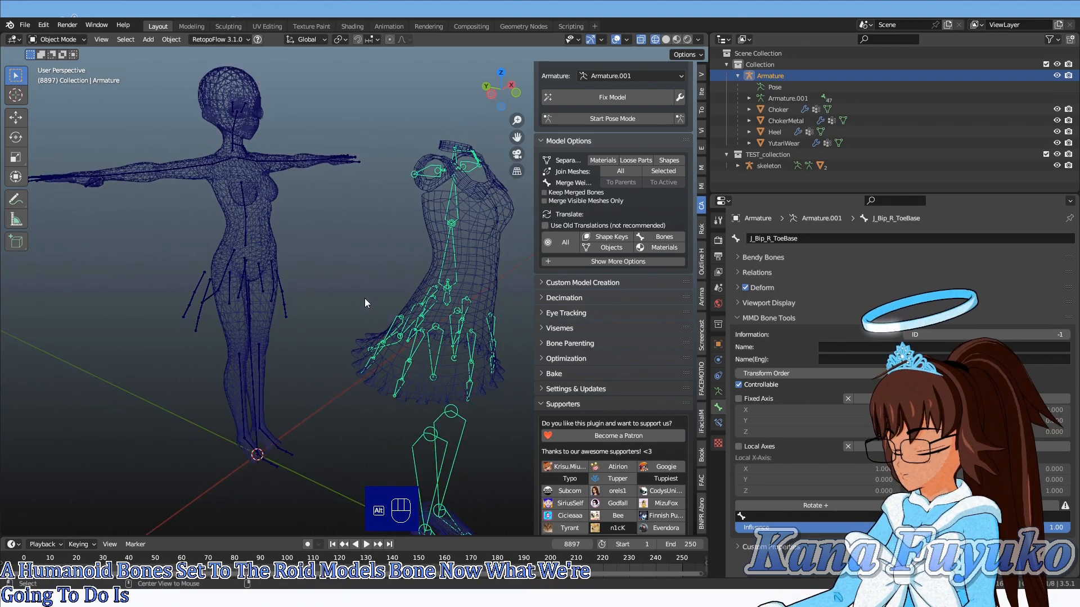
- Clear the clothing armature's location offset to bring the outfit back onto the avatar, and show the scene in solid shading
{"action": "key", "text": "alt+g"}
{"action": "middle_click_drag", "start_coordinate": [315, 316], "coordinate": [396, 366], "text": "shift"}
{"action": "scroll", "coordinate": [397, 366], "scroll_direction": "down", "scroll_amount": 1}
{"action": "mouse_move", "coordinate": [397, 366]}
{"action": "middle_mouse_down"}
{"action": "mouse_move", "coordinate": [412, 373]}
{"action": "mouse_move", "coordinate": [339, 354]}
{"action": "middle_mouse_up"}
{"action": "scroll", "coordinate": [338, 319], "scroll_direction": "up", "scroll_amount": 2}
{"action": "key", "text": "z"}
{"action": "left_click", "coordinate": [341, 286]}
{"action": "scroll", "coordinate": [359, 295], "scroll_direction": "up", "scroll_amount": 2}
{"action": "middle_click_drag", "start_coordinate": [314, 228], "coordinate": [305, 326], "text": "shift"}
- Select all the clothing meshes together: YutariWear, Choker, ChokerMetal and Heel
{"action": "left_click", "coordinate": [308, 295]}
{"action": "scroll", "coordinate": [312, 283], "scroll_direction": "down", "scroll_amount": 1}
{"action": "scroll", "coordinate": [315, 281], "scroll_direction": "up", "scroll_amount": 3}
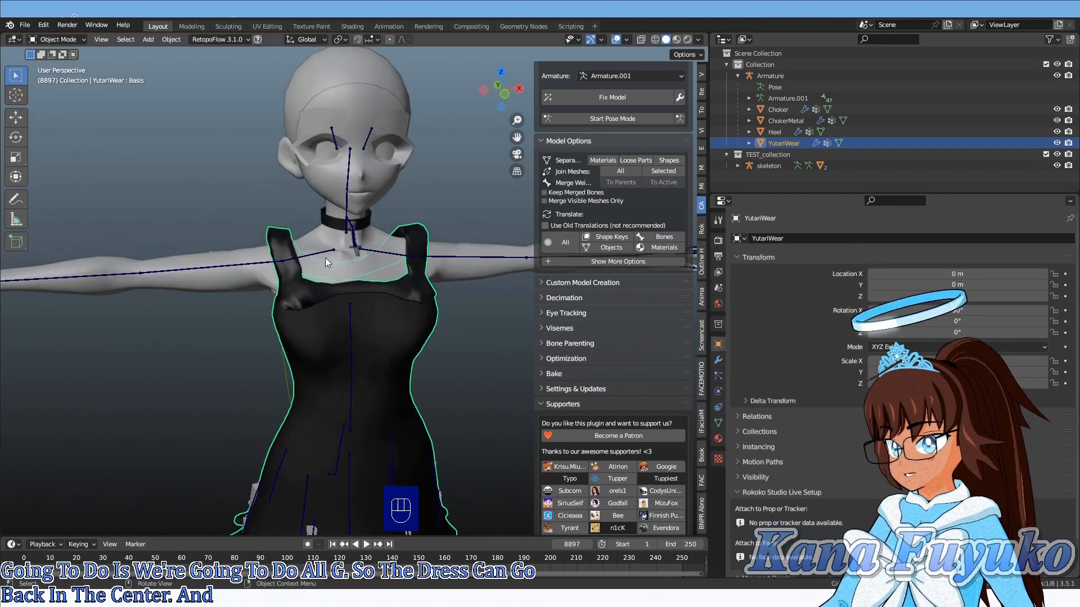
{"action": "left_click", "coordinate": [318, 197]}
{"action": "scroll", "coordinate": [362, 228], "scroll_direction": "up", "scroll_amount": 2}
{"action": "middle_click_drag", "start_coordinate": [362, 228], "coordinate": [382, 225]}
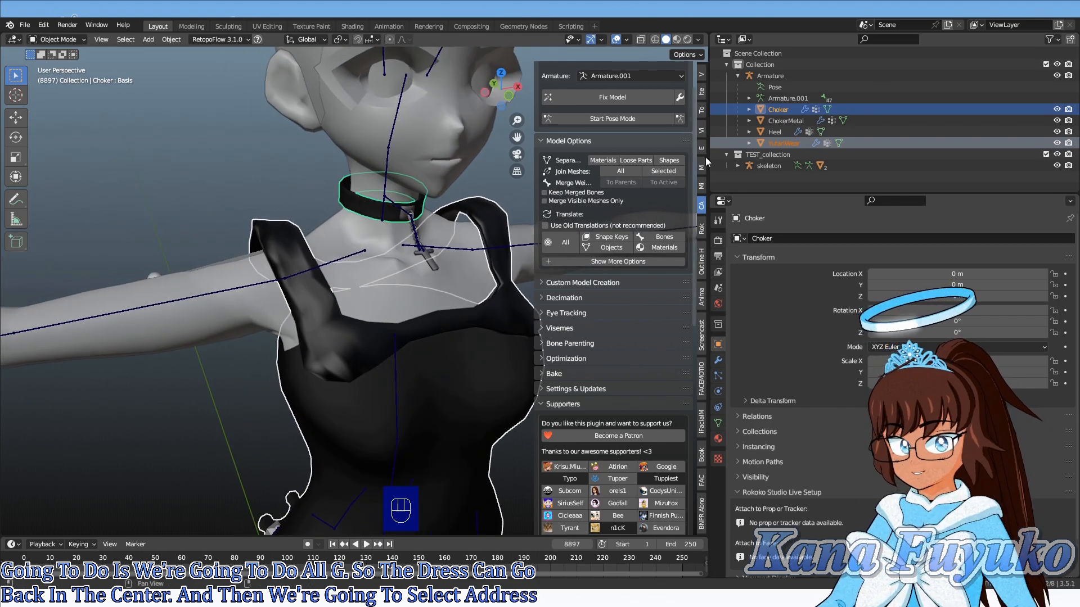
{"action": "left_click", "coordinate": [785, 142], "text": "shift"}
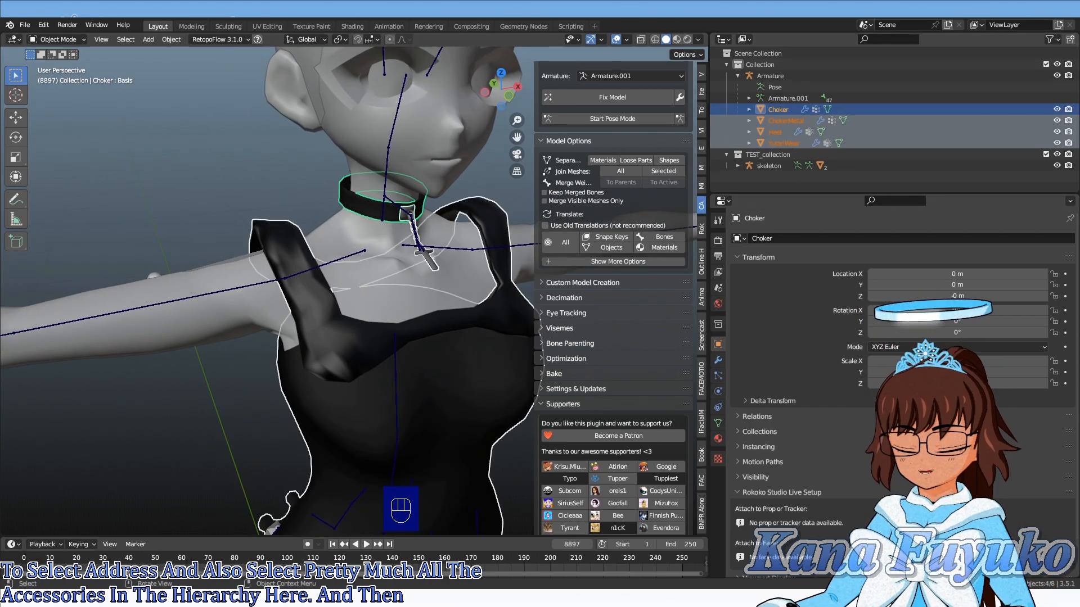
- Hide the clothing armature while keeping the clothing meshes selected
{"action": "middle_click_drag", "start_coordinate": [406, 326], "coordinate": [320, 316]}
{"action": "scroll", "coordinate": [380, 360], "scroll_direction": "down", "scroll_amount": 5}
{"action": "scroll", "coordinate": [340, 317], "scroll_direction": "up", "scroll_amount": 3}
{"action": "middle_click_drag", "start_coordinate": [278, 397], "coordinate": [286, 422]}
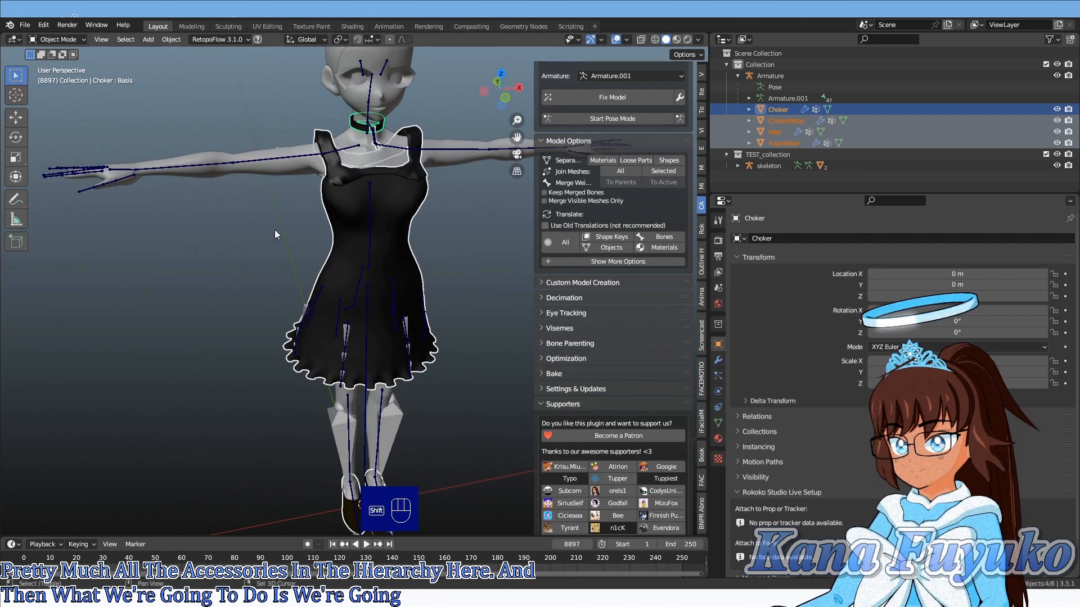
{"action": "middle_click_drag", "start_coordinate": [275, 234], "coordinate": [255, 316], "text": "shift"}
{"action": "scroll", "coordinate": [255, 315], "scroll_direction": "up", "scroll_amount": 3}
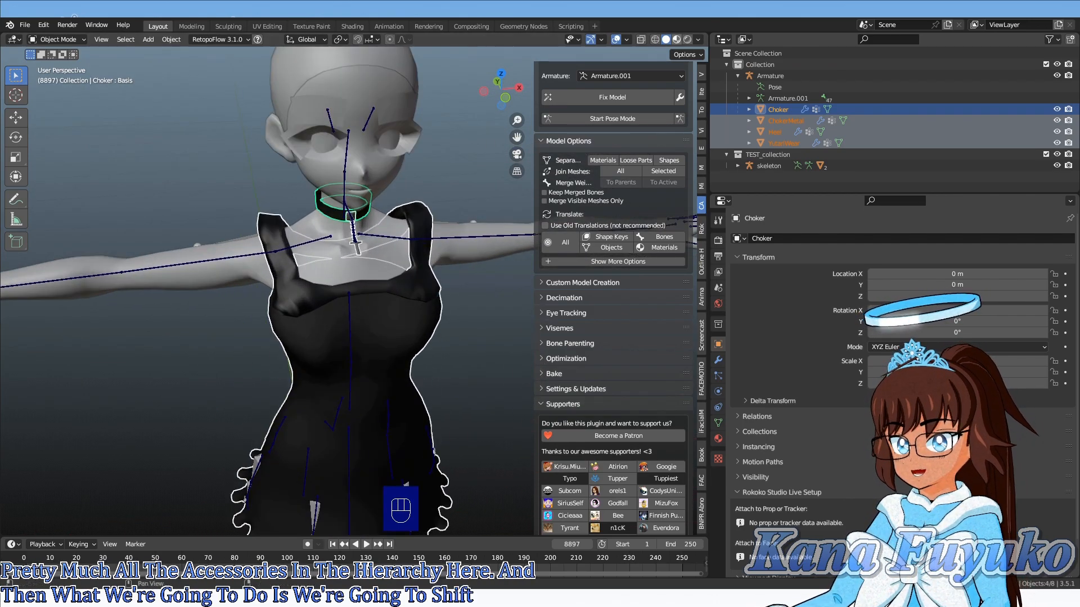
{"action": "left_click", "coordinate": [1056, 76]}
{"action": "scroll", "coordinate": [366, 120], "scroll_direction": "up", "scroll_amount": 2}
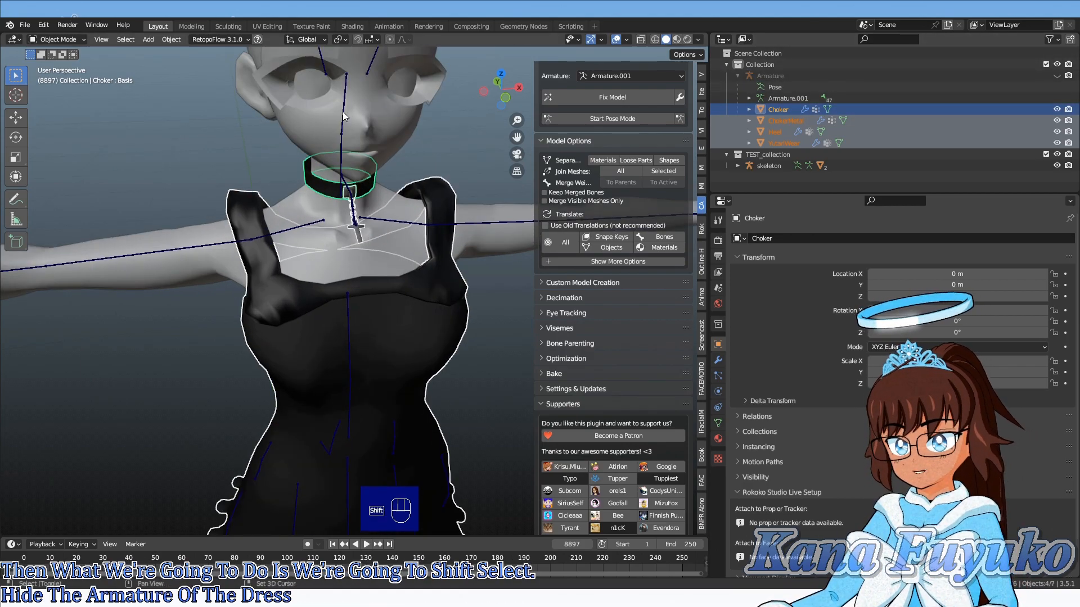
- Add the avatar's skeleton to the selection as the active object and parent the clothing meshes to it With Empty Groups
{"action": "left_click", "coordinate": [344, 116], "text": "shift"}
{"action": "middle_click_drag", "start_coordinate": [342, 163], "coordinate": [340, 211]}
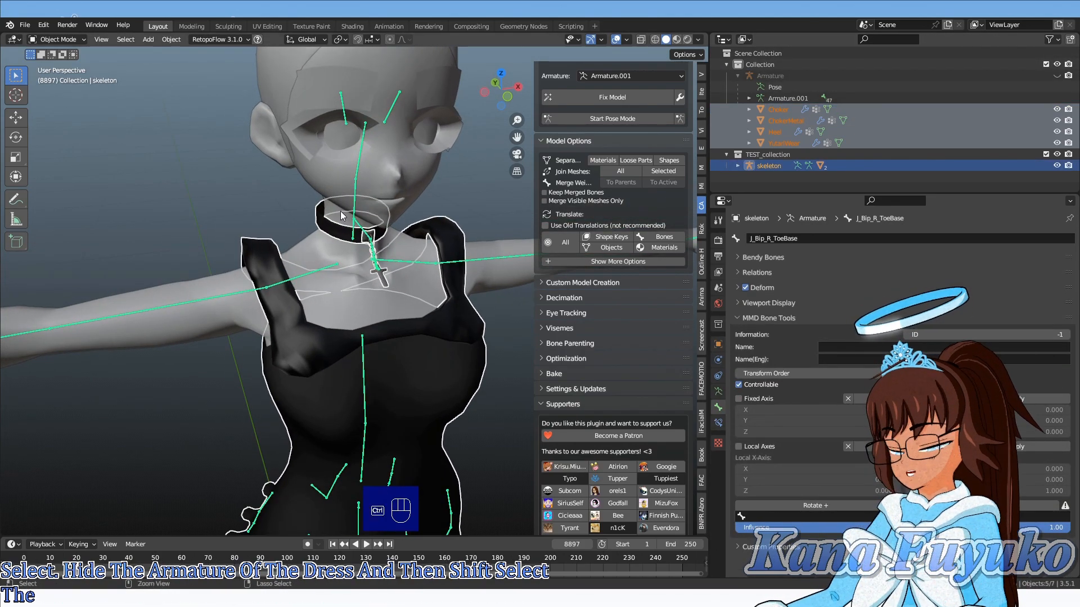
{"action": "key", "text": "ctrl+p"}
{"action": "left_click", "coordinate": [340, 211]}
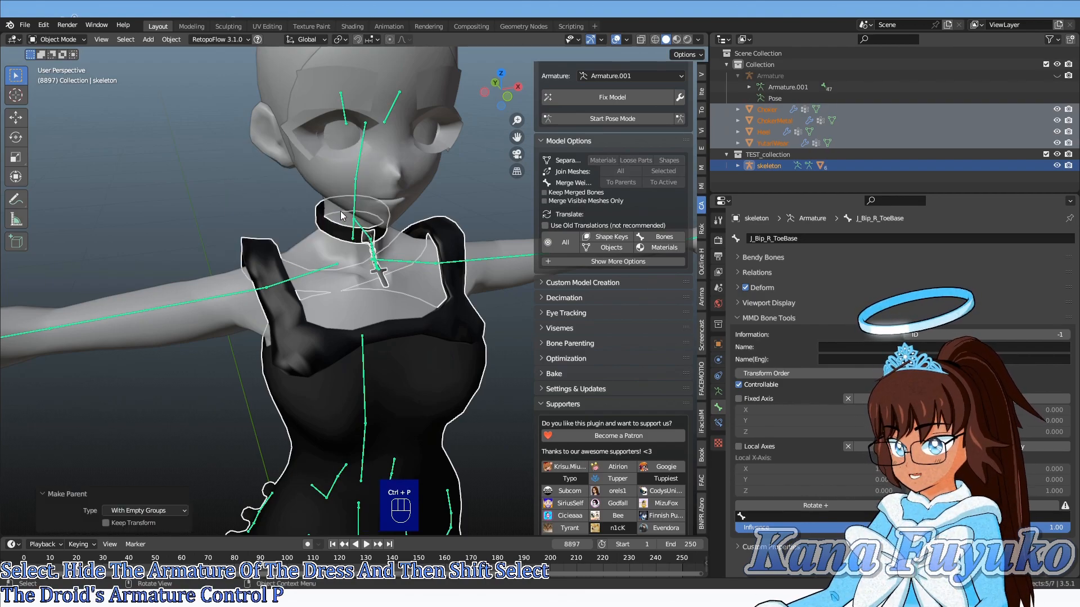
{"action": "scroll", "coordinate": [339, 211], "scroll_direction": "down", "scroll_amount": 5}
{"action": "middle_click_drag", "start_coordinate": [329, 211], "coordinate": [288, 180]}
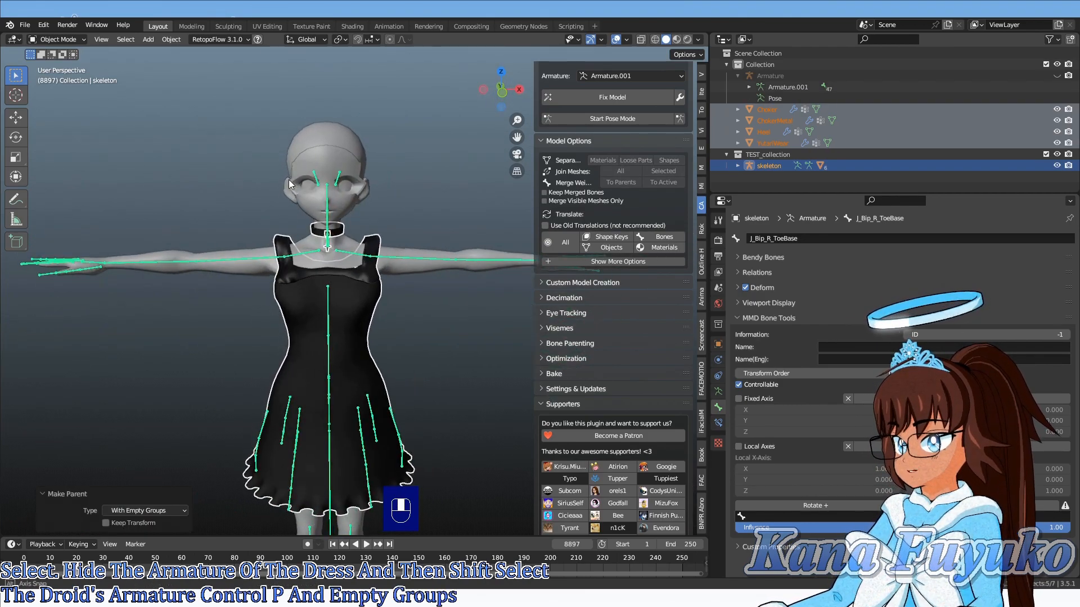
- Put the avatar's skeleton alone in Pose Mode and rotate J_Bip_R_UpperArm by -66.1° to test the dress's deformation
{"action": "left_click", "coordinate": [258, 257]}
{"action": "middle_click_drag", "start_coordinate": [197, 214], "coordinate": [239, 198], "text": "shift"}
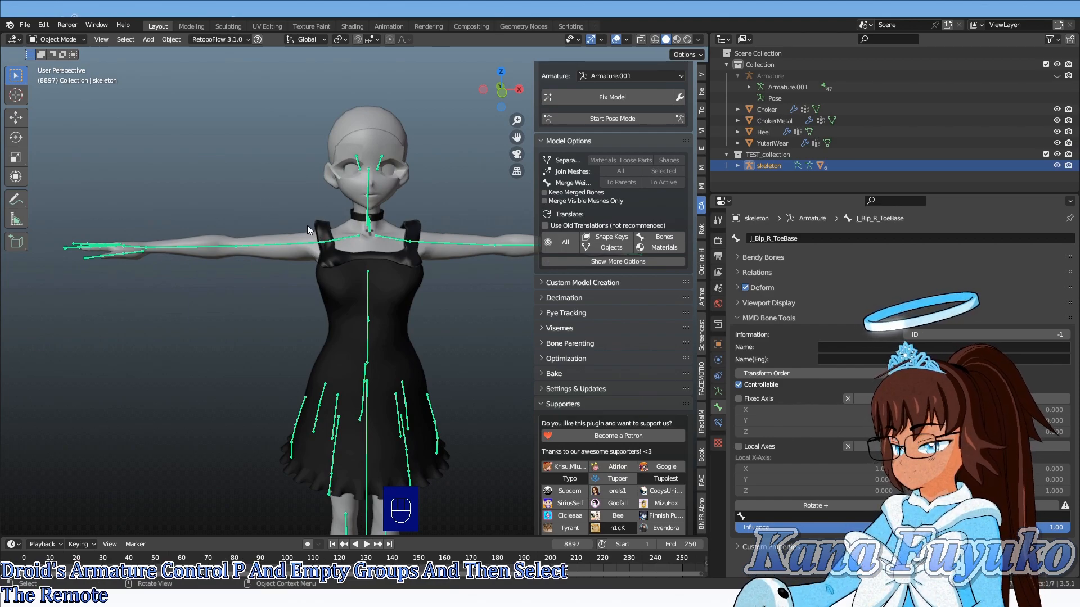
{"action": "left_click", "coordinate": [60, 40]}
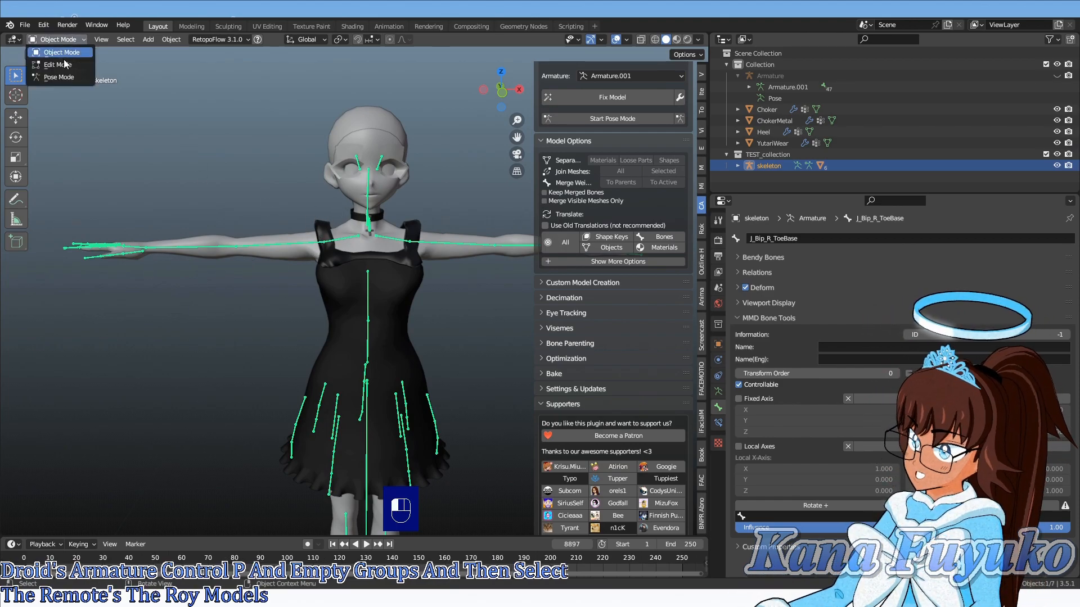
{"action": "left_click", "coordinate": [59, 77]}
{"action": "left_click", "coordinate": [299, 251]}
{"action": "key", "text": "r"}
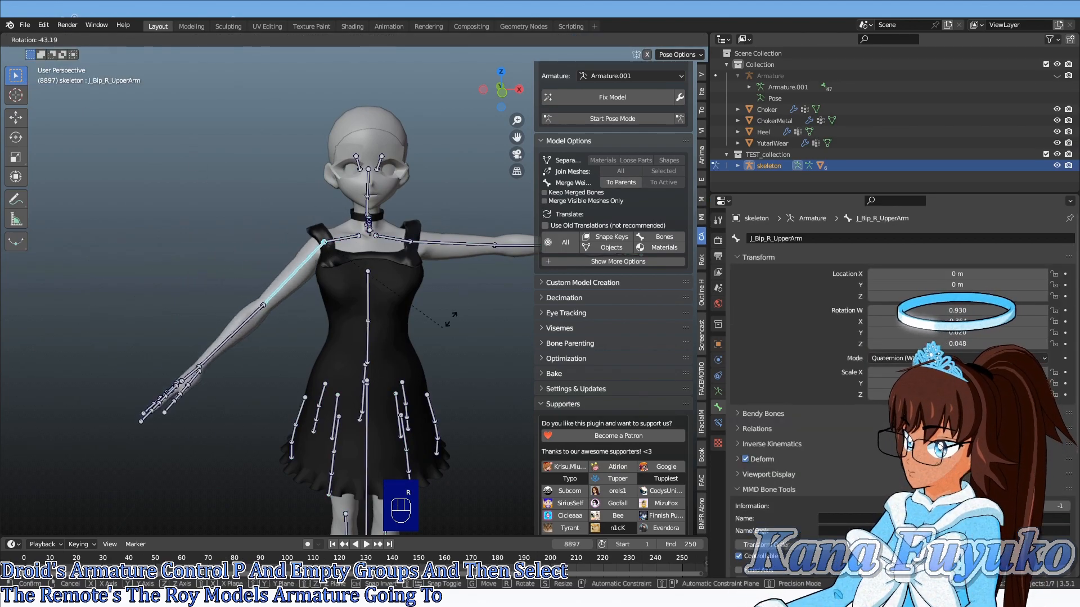
{"action": "left_click", "coordinate": [352, 352]}
{"action": "middle_click_drag", "start_coordinate": [352, 352], "coordinate": [367, 311], "text": "shift"}
{"action": "scroll", "coordinate": [367, 311], "scroll_direction": "up", "scroll_amount": 1}
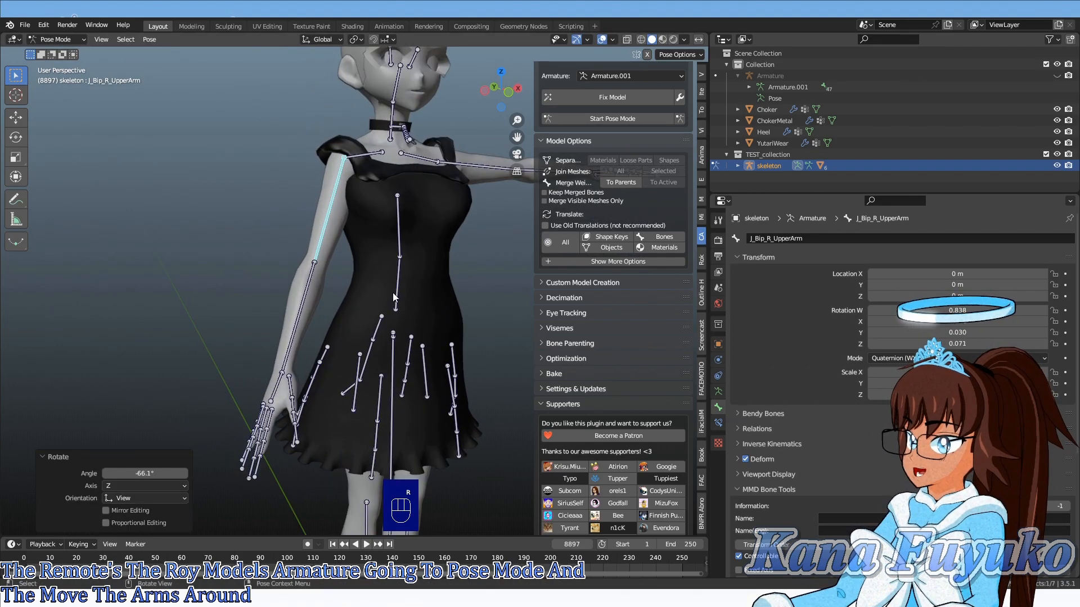
- Rotate the spine and J_Bip_C_Chest bones freely with trackball rotation to test how the dress follows the torso
{"action": "left_click", "coordinate": [393, 292]}
{"action": "key", "text": "r"}
{"action": "key", "text": "r"}
{"action": "left_click", "coordinate": [394, 280]}
{"action": "left_click", "coordinate": [402, 222]}
{"action": "key", "text": "r"}
{"action": "key", "text": "r"}
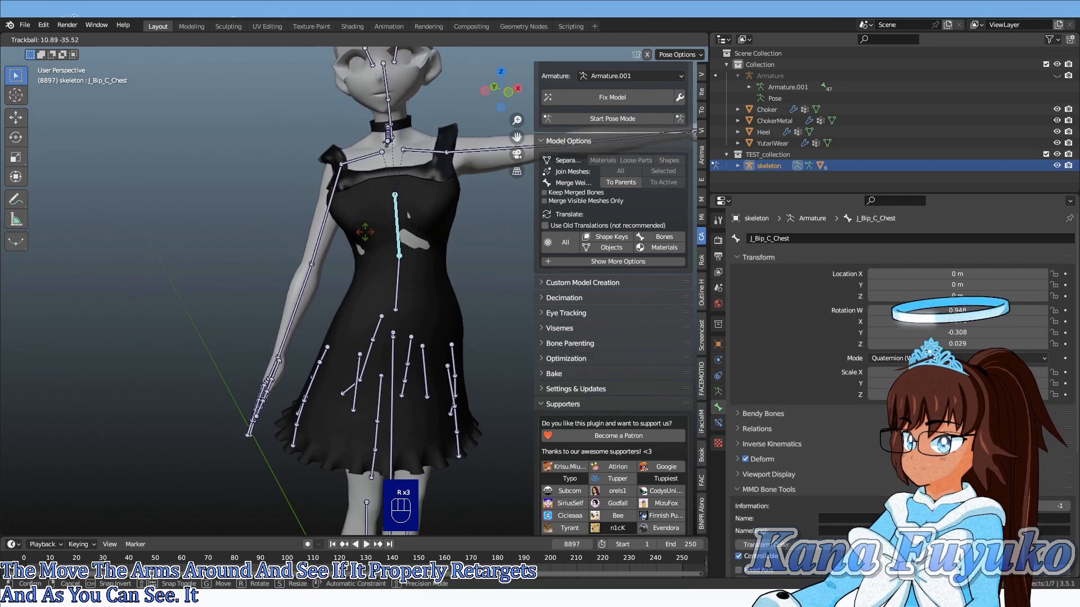
{"action": "left_click", "coordinate": [373, 228]}
{"action": "scroll", "coordinate": [373, 228], "scroll_direction": "up", "scroll_amount": 4}
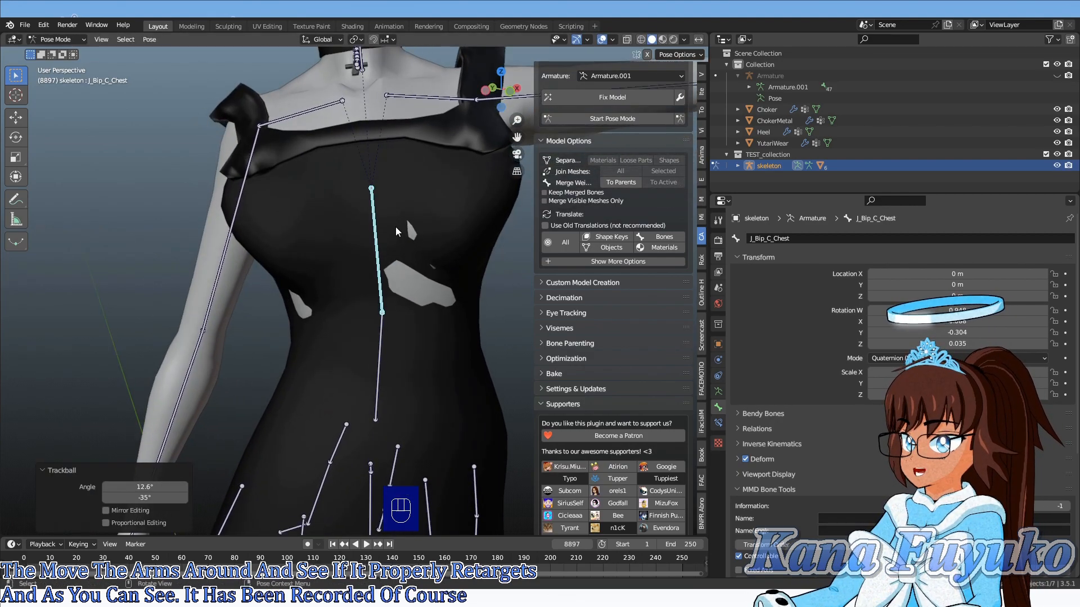
{"action": "key", "text": "r"}
{"action": "key", "text": "r"}
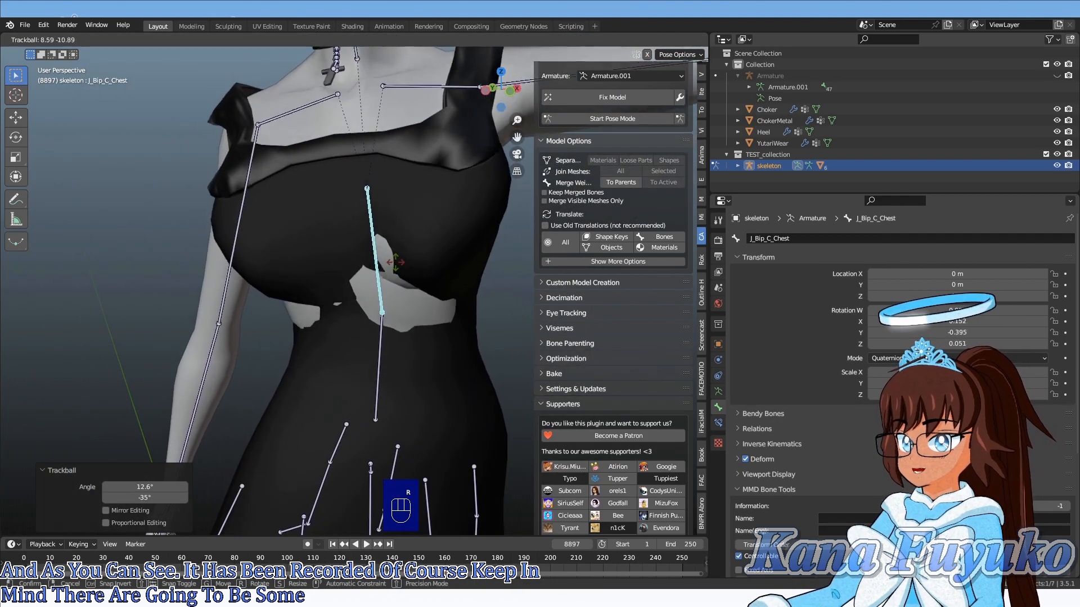
{"action": "left_click", "coordinate": [399, 259]}
{"action": "scroll", "coordinate": [400, 258], "scroll_direction": "down", "scroll_amount": 2}
- Clear the rotation of all the skeleton's bones
{"action": "key", "text": "a"}
{"action": "key", "text": "alt+r"}
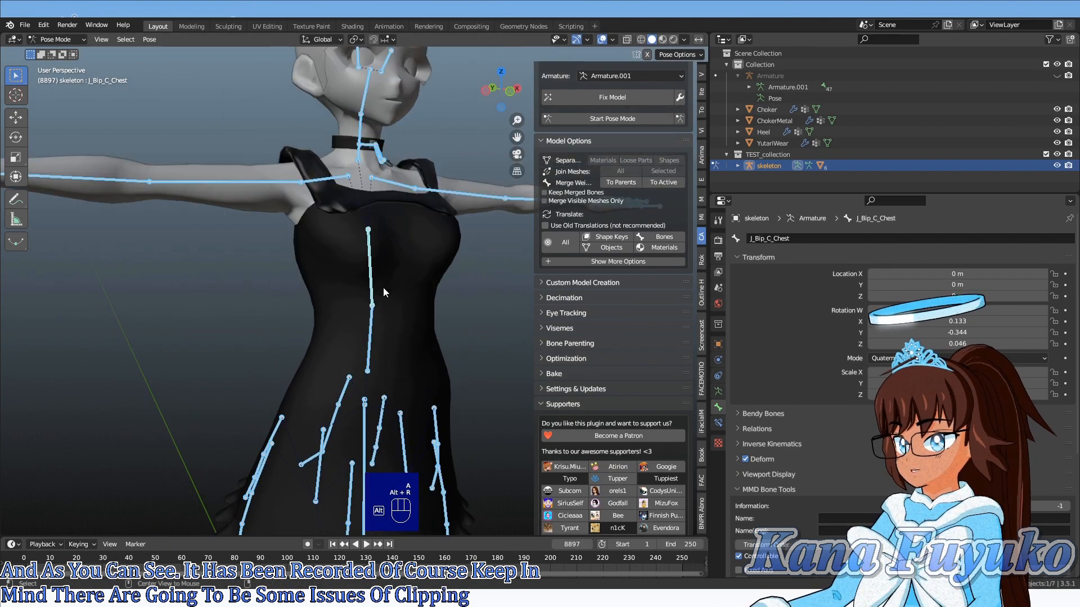
{"action": "key", "text": "r"}
{"action": "key", "text": "r"}
{"action": "right_click", "coordinate": [375, 279]}
{"action": "left_click", "coordinate": [377, 275]}
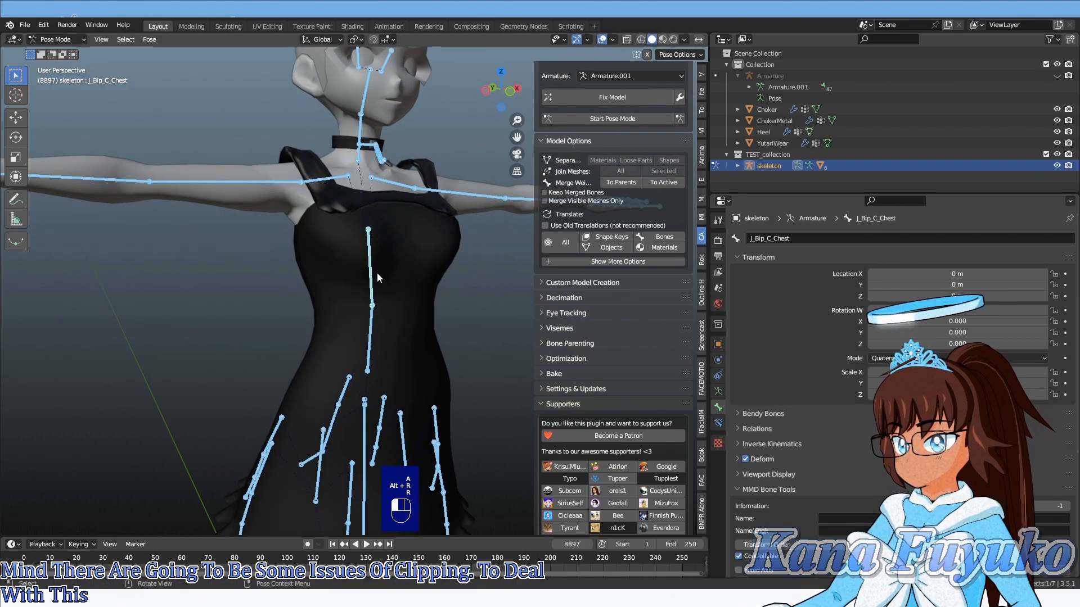
- Rotate J_Bip_C_Chest with trackball rotation by 8.02° and -25.2° to check for clipping
{"action": "key", "text": "r"}
{"action": "key", "text": "r"}
{"action": "left_click", "coordinate": [348, 274]}
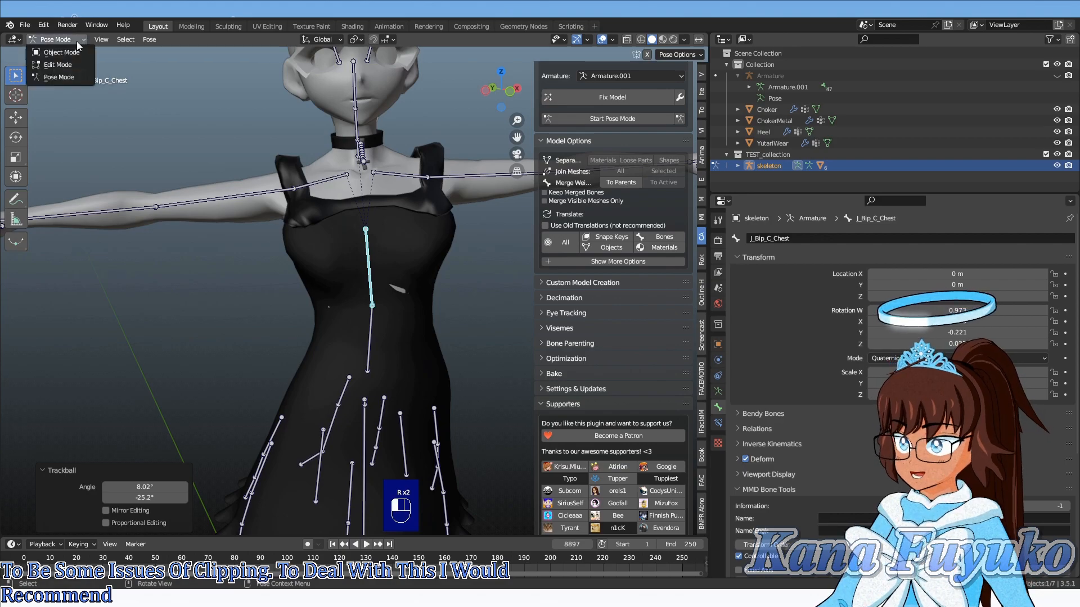
- Leave Pose Mode and open the Body mesh in Edit Mode, in left orthographic view with wireframe shading
{"action": "left_click", "coordinate": [72, 54]}
{"action": "left_click", "coordinate": [225, 192]}
{"action": "mouse_move", "coordinate": [225, 191]}
{"action": "middle_mouse_down"}
{"action": "mouse_move", "coordinate": [318, 228]}
{"action": "mouse_move", "coordinate": [336, 251]}
{"action": "middle_mouse_up"}
{"action": "key", "text": "ctrl+KP_3"}
{"action": "key", "text": "Tab"}
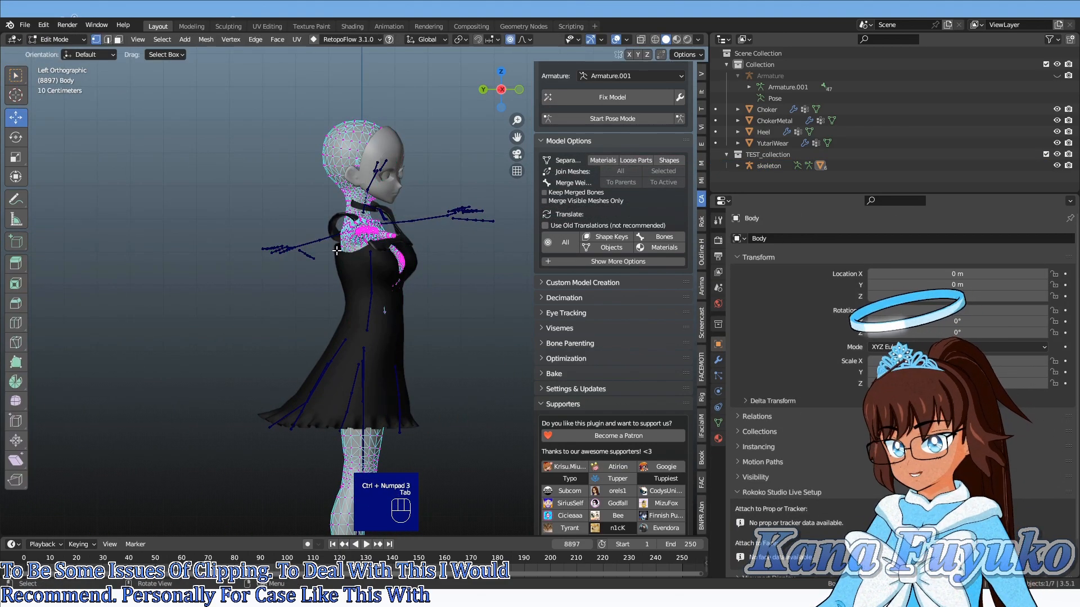
{"action": "scroll", "coordinate": [419, 315], "scroll_direction": "up", "scroll_amount": 5}
{"action": "key", "text": "z"}
{"action": "left_click", "coordinate": [281, 298]}
- Select the body's torso vertices covered by the dress from chest to hips, refining the upper and lower edges with circle select
{"action": "left_click_drag", "start_coordinate": [485, 390], "coordinate": [257, 222]}
{"action": "scroll", "coordinate": [338, 253], "scroll_direction": "up", "scroll_amount": 3}
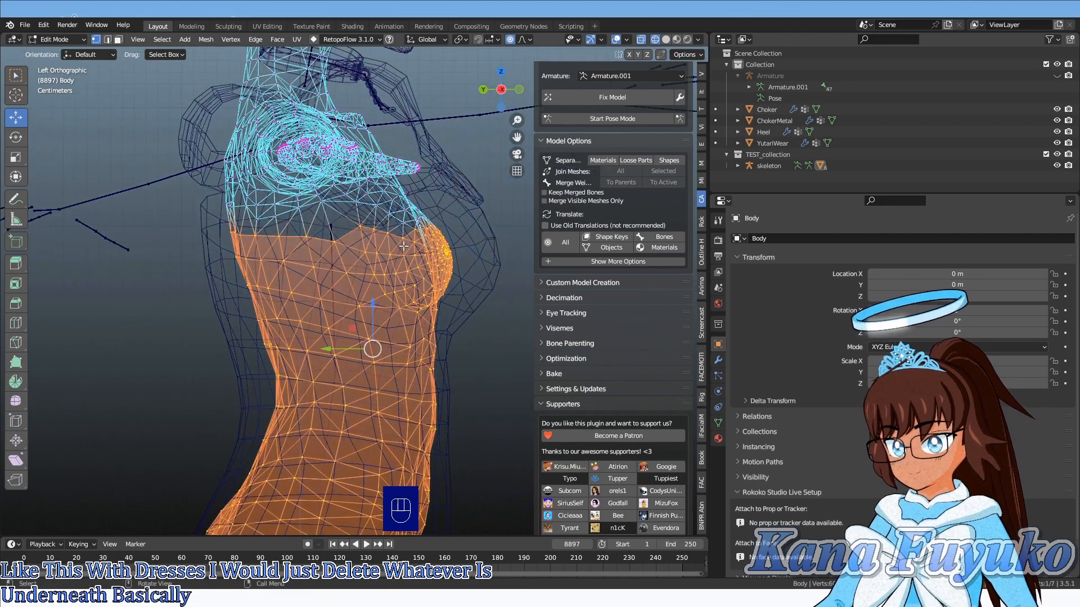
{"action": "key", "text": "c"}
{"action": "left_click_drag", "start_coordinate": [402, 256], "coordinate": [394, 251]}
{"action": "right_click", "coordinate": [401, 265]}
{"action": "scroll", "coordinate": [394, 270], "scroll_direction": "down", "scroll_amount": 3}
{"action": "middle_click_drag", "start_coordinate": [332, 376], "coordinate": [364, 163], "text": "shift"}
{"action": "scroll", "coordinate": [360, 168], "scroll_direction": "up", "scroll_amount": 3}
{"action": "key", "text": "c"}
{"action": "mouse_move", "coordinate": [275, 224]}
{"action": "middle_mouse_down"}
{"action": "mouse_move", "coordinate": [279, 209]}
{"action": "mouse_move", "coordinate": [440, 207]}
{"action": "middle_mouse_up"}
{"action": "right_click", "coordinate": [461, 231]}
- Delete the selected torso vertices, leave Edit Mode and inspect the dressed avatar in solid shading
{"action": "mouse_move", "coordinate": [402, 130]}
{"action": "middle_mouse_down", "text": "shift"}
{"action": "mouse_move", "coordinate": [372, 233]}
{"action": "mouse_move", "coordinate": [371, 315]}
{"action": "middle_mouse_up", "text": "shift"}
{"action": "key", "text": "x"}
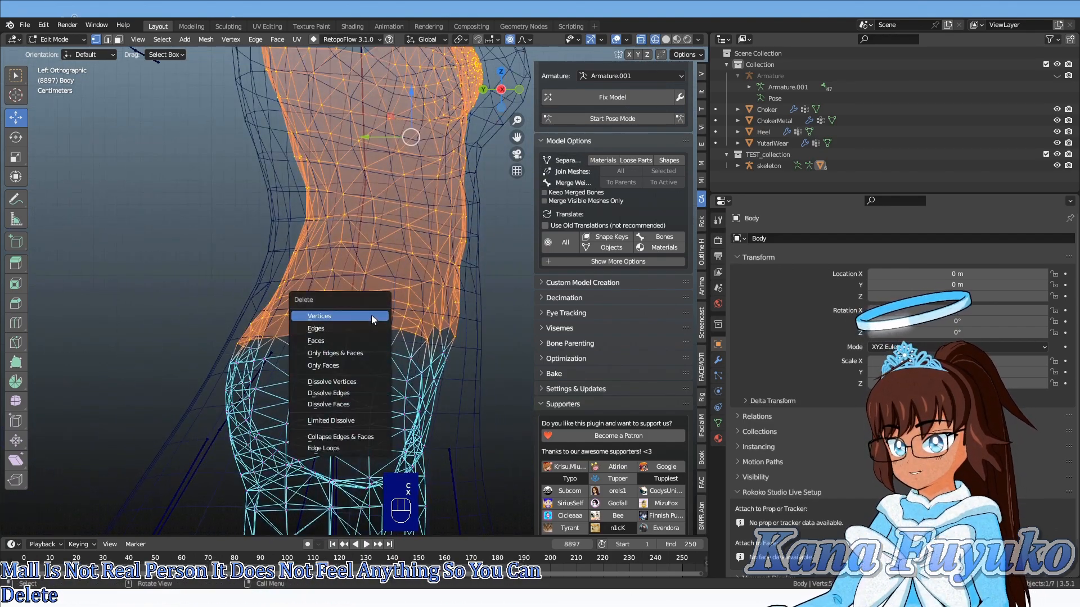
{"action": "left_click", "coordinate": [371, 315]}
{"action": "scroll", "coordinate": [349, 295], "scroll_direction": "down", "scroll_amount": 3}
{"action": "key", "text": "Tab"}
{"action": "key", "text": "z"}
{"action": "left_click", "coordinate": [365, 275]}
{"action": "mouse_move", "coordinate": [364, 277]}
{"action": "middle_mouse_down"}
{"action": "mouse_move", "coordinate": [315, 285]}
{"action": "mouse_move", "coordinate": [292, 259]}
{"action": "mouse_move", "coordinate": [382, 316]}
{"action": "mouse_move", "coordinate": [426, 300]}
{"action": "middle_mouse_up"}
{"action": "scroll", "coordinate": [292, 258], "scroll_direction": "down", "scroll_amount": 3}
- Undo the torso vertex deletion and return the Body mesh to Object Mode in solid shading
{"action": "key", "text": "ctrl+z"}
{"action": "key", "text": "ctrl+z"}
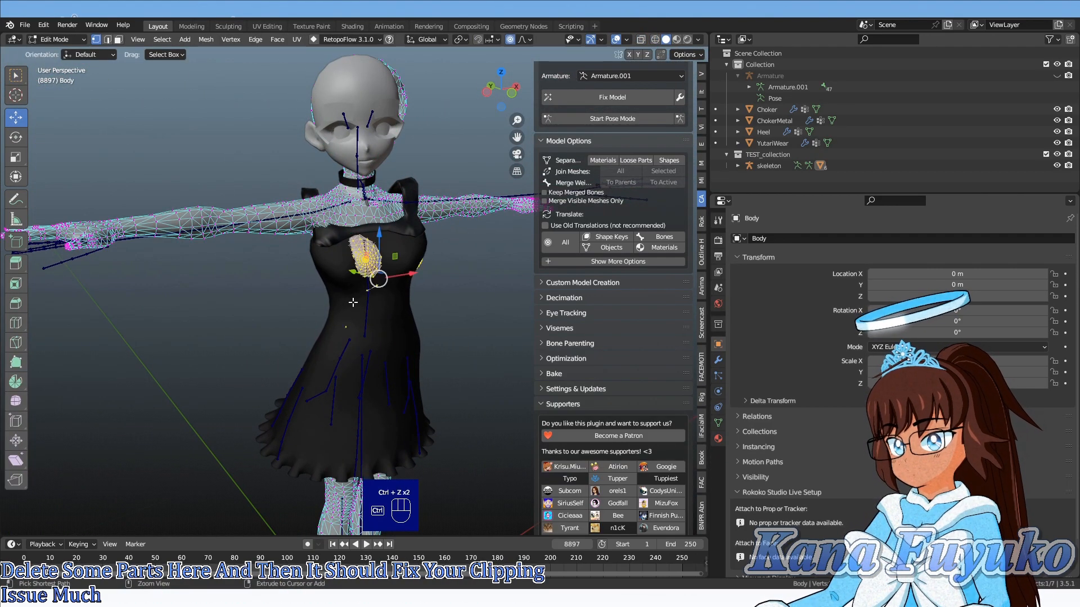
{"action": "key", "text": "ctrl+z"}
{"action": "key", "text": "z"}
{"action": "left_click", "coordinate": [327, 350]}
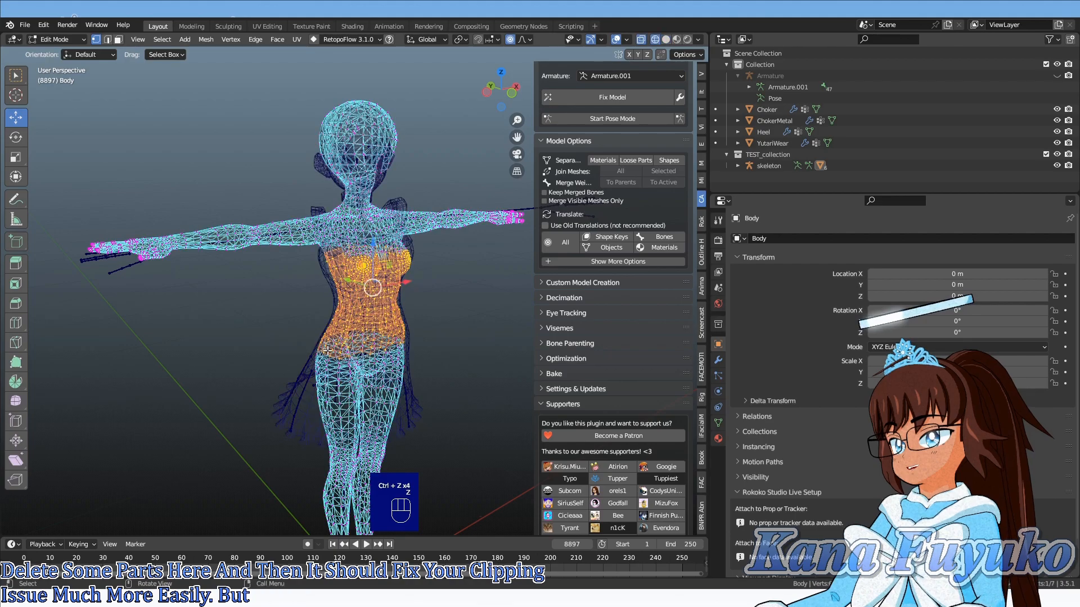
{"action": "key", "text": "Tab"}
{"action": "key", "text": "z"}
{"action": "left_click", "coordinate": [342, 292]}
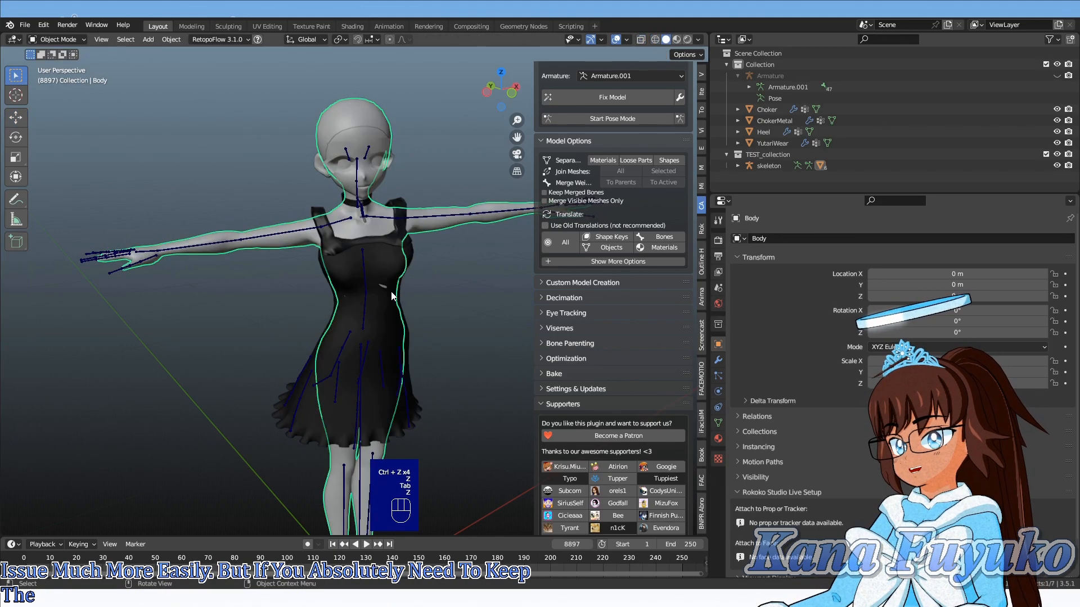
- Clear all bone rotations of the avatar's skeleton in Pose Mode and return it to Object Mode
{"action": "left_click", "coordinate": [352, 273]}
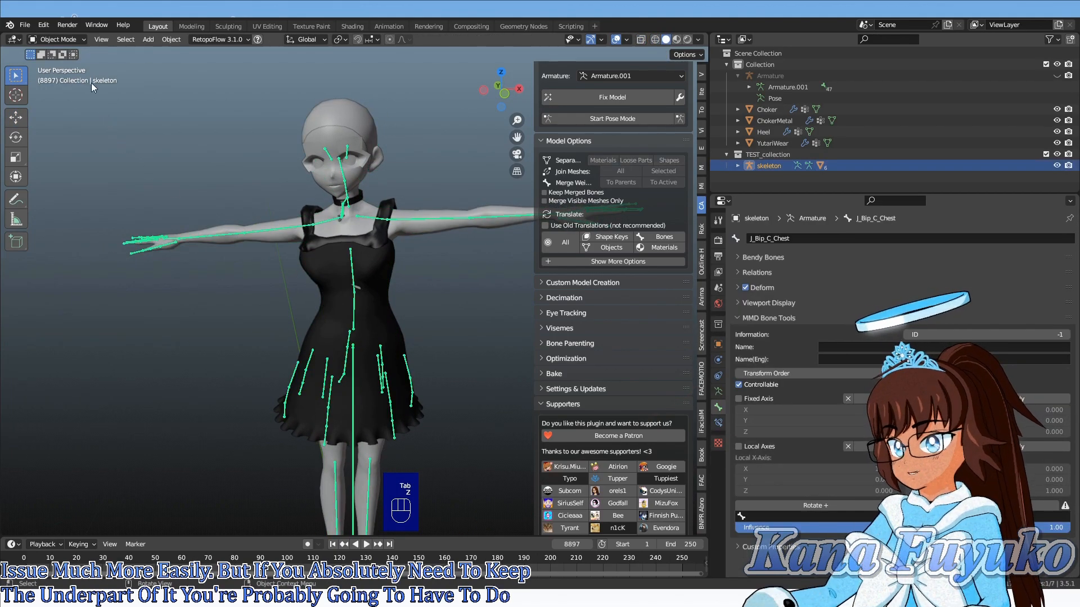
{"action": "left_click", "coordinate": [70, 42]}
{"action": "left_click", "coordinate": [58, 77]}
{"action": "key", "text": "a"}
{"action": "key", "text": "alt+r"}
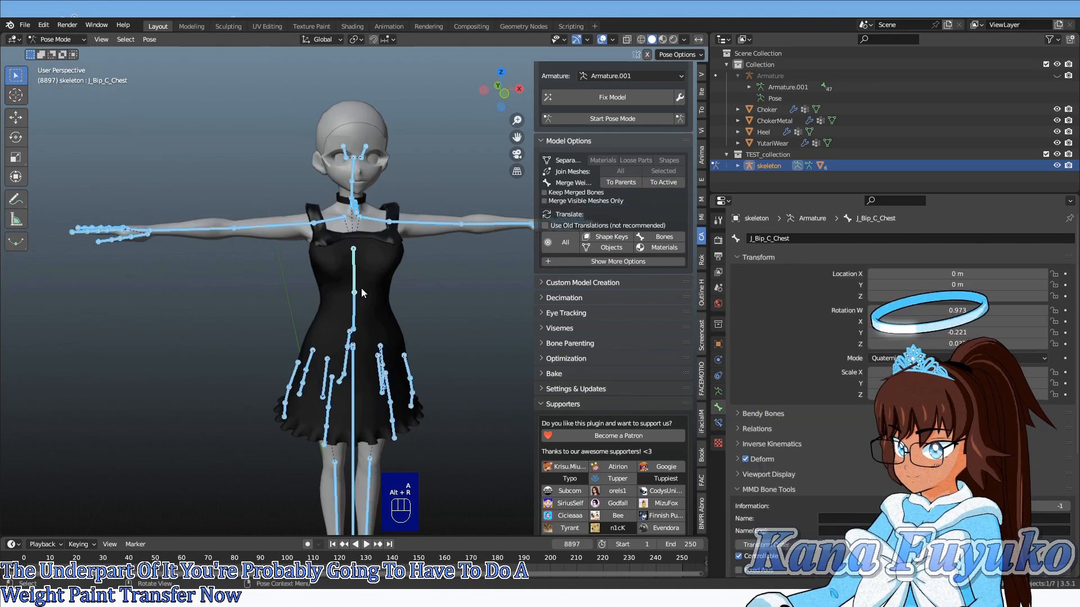
{"action": "left_click", "coordinate": [235, 298]}
{"action": "left_click", "coordinate": [77, 39]}
{"action": "left_click", "coordinate": [78, 42]}
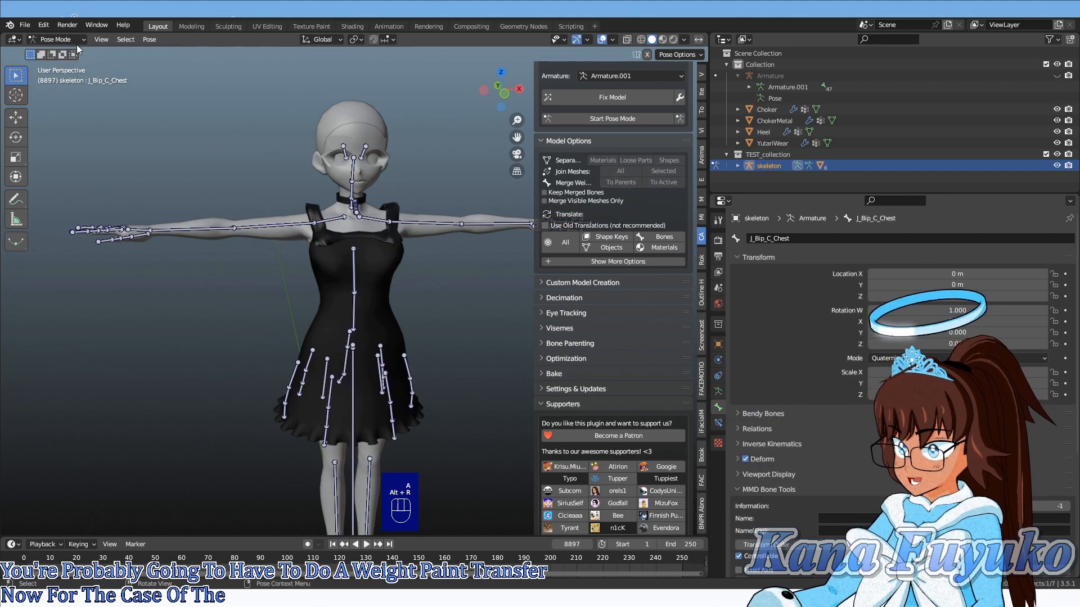
{"action": "left_click", "coordinate": [77, 41]}
{"action": "left_click", "coordinate": [60, 52]}
- Open the YutariWear dress mesh in Edit Mode, in left orthographic view with wireframe shading
{"action": "left_click", "coordinate": [315, 280]}
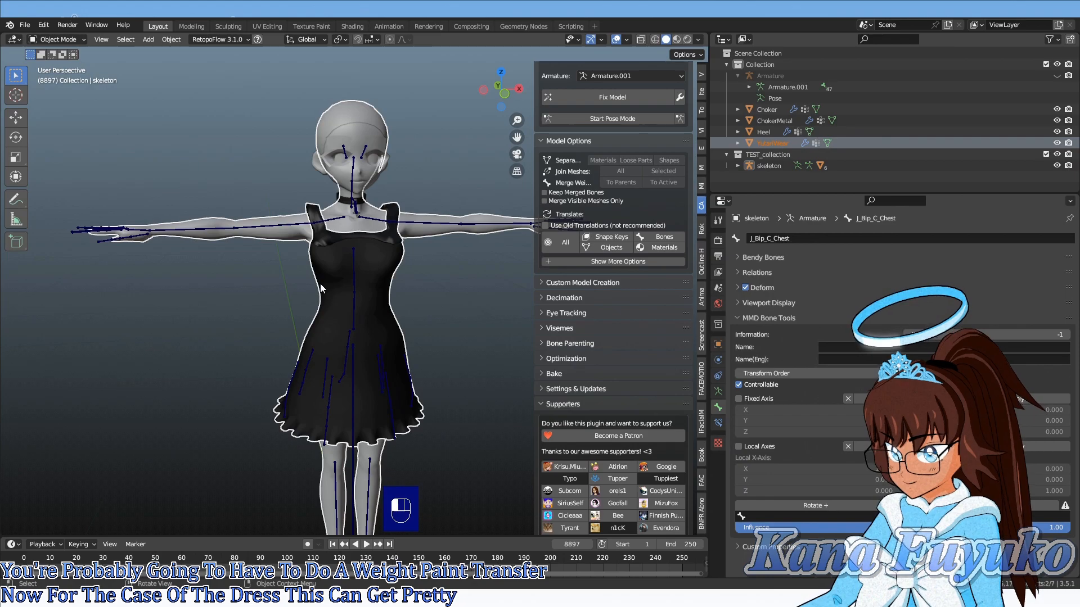
{"action": "middle_click_drag", "start_coordinate": [320, 314], "coordinate": [463, 299]}
{"action": "key", "text": "Tab"}
{"action": "key", "text": "z"}
{"action": "left_click", "coordinate": [344, 308]}
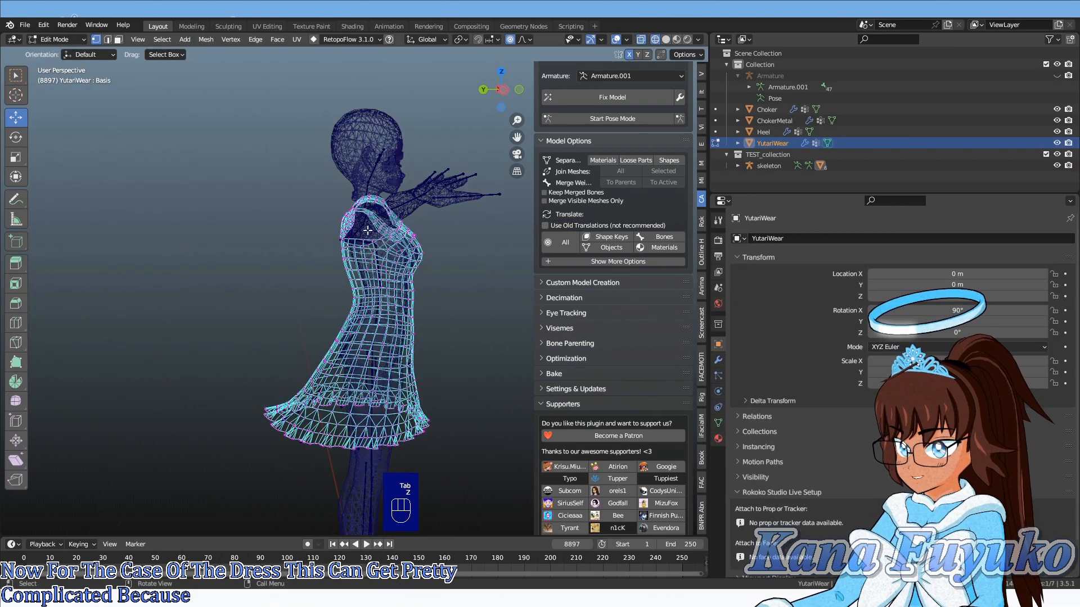
{"action": "key", "text": "ctrl+KP_3"}
{"action": "scroll", "coordinate": [361, 229], "scroll_direction": "up", "scroll_amount": 5}
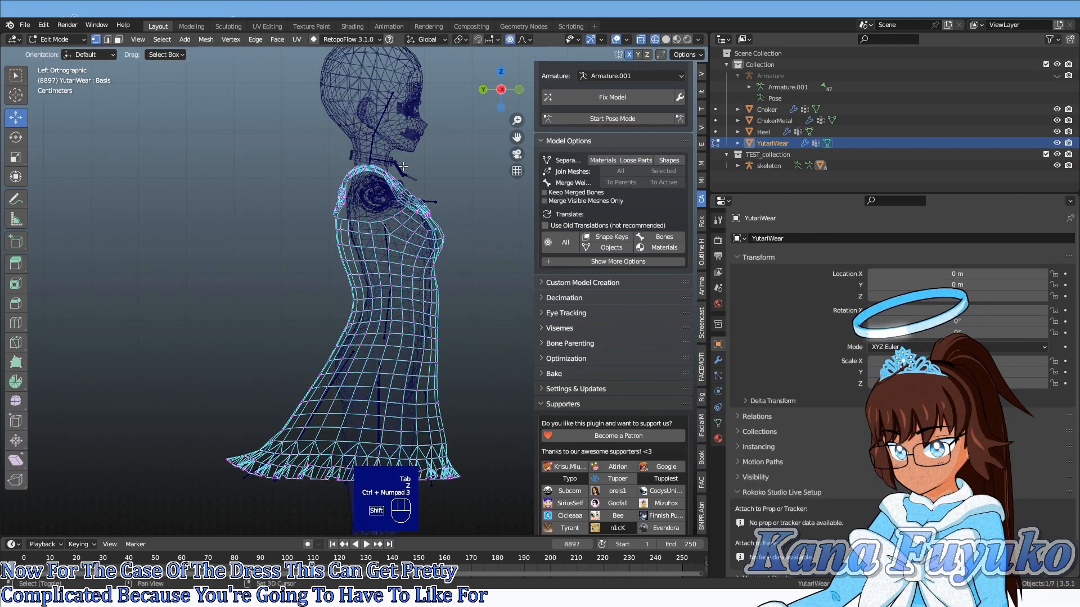
- Separate the dress's top part, from the waist up including the straps, into its own object and return to solid Object Mode
{"action": "left_click_drag", "start_coordinate": [264, 164], "coordinate": [471, 352]}
{"action": "scroll", "coordinate": [428, 337], "scroll_direction": "up", "scroll_amount": 3}
{"action": "key", "text": "c"}
{"action": "left_click_drag", "start_coordinate": [403, 331], "coordinate": [275, 322]}
{"action": "right_click", "coordinate": [279, 323]}
{"action": "key", "text": "p"}
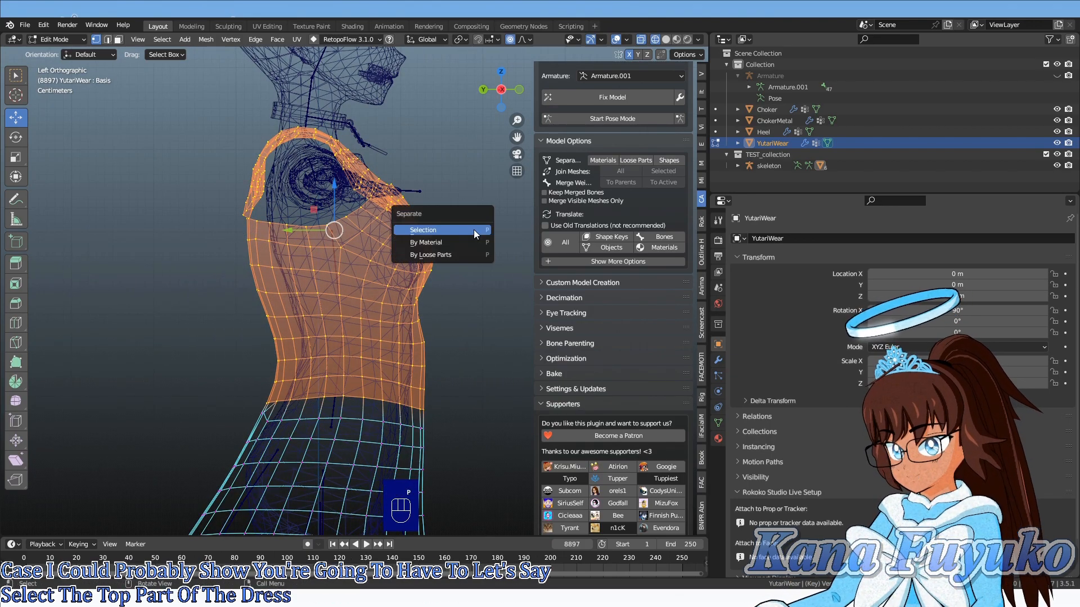
{"action": "left_click", "coordinate": [474, 230]}
{"action": "key", "text": "Tab"}
{"action": "key", "text": "z"}
{"action": "left_click", "coordinate": [371, 259]}
{"action": "mouse_move", "coordinate": [369, 262]}
{"action": "middle_mouse_down"}
{"action": "mouse_move", "coordinate": [339, 272]}
{"action": "mouse_move", "coordinate": [278, 251]}
{"action": "mouse_move", "coordinate": [275, 235]}
{"action": "mouse_move", "coordinate": [387, 197]}
{"action": "middle_mouse_up"}
- Select the body mesh plus the separated dress top as the active object, and switch to Weight Paint mode
{"action": "left_click", "coordinate": [241, 221]}
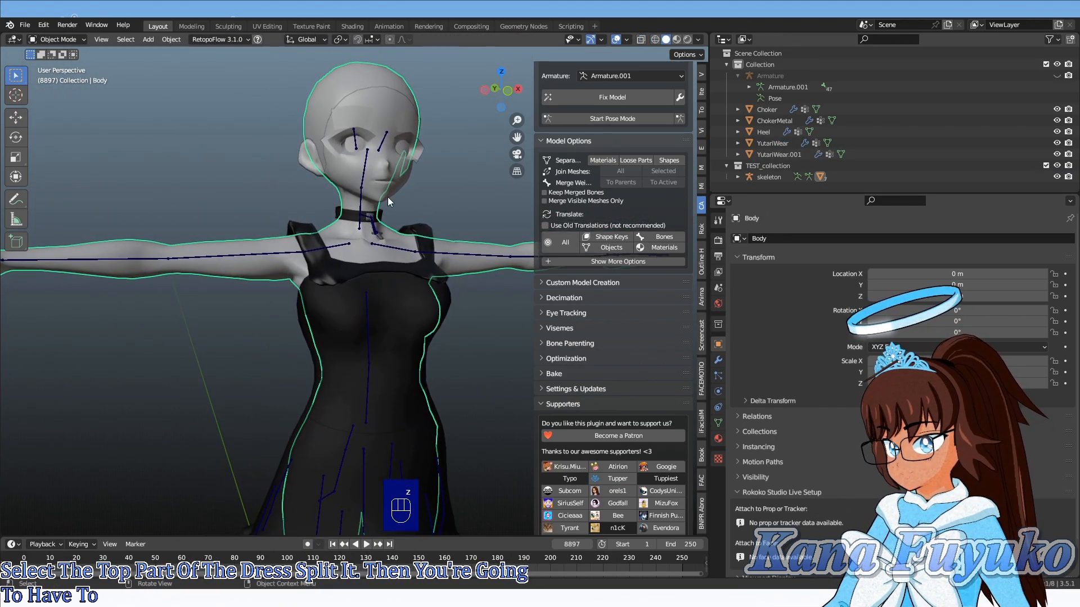
{"action": "left_click", "coordinate": [329, 285], "text": "shift"}
{"action": "middle_click_drag", "start_coordinate": [328, 285], "coordinate": [301, 302]}
{"action": "left_click", "coordinate": [82, 41]}
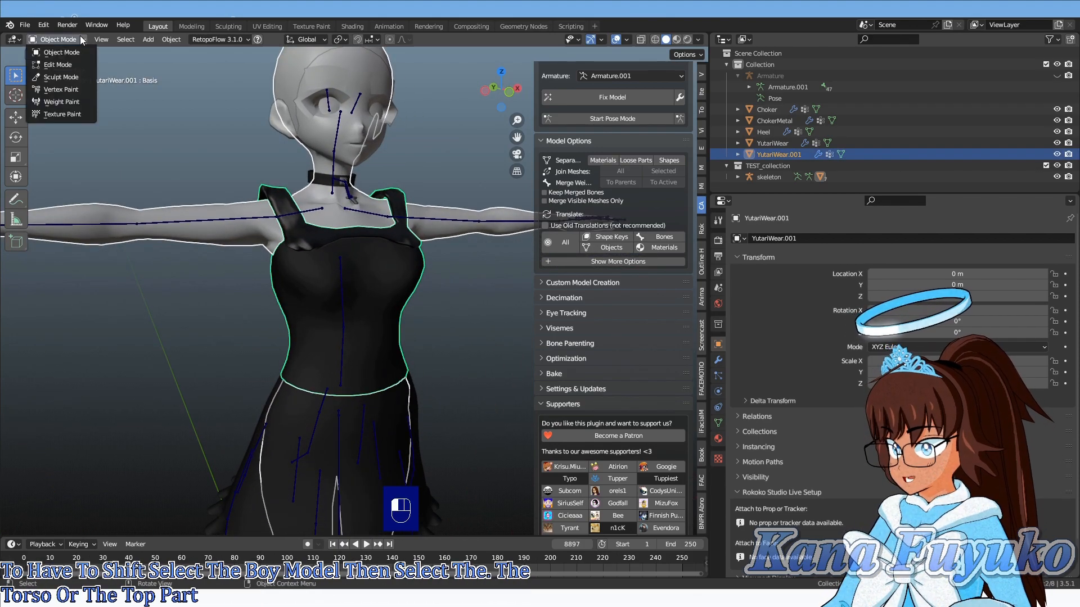
{"action": "left_click", "coordinate": [65, 102]}
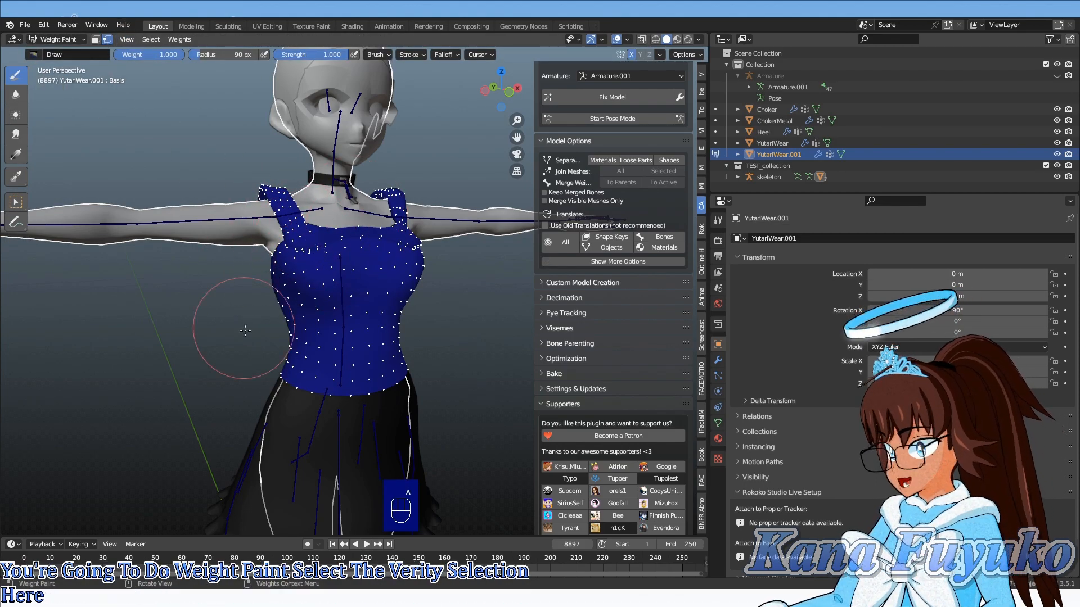
- Transfer the body's weights to the dress top using Nearest Face Interpolated vertex mapping, a 5 m ray radius and source layers By Name
{"action": "left_click", "coordinate": [179, 40]}
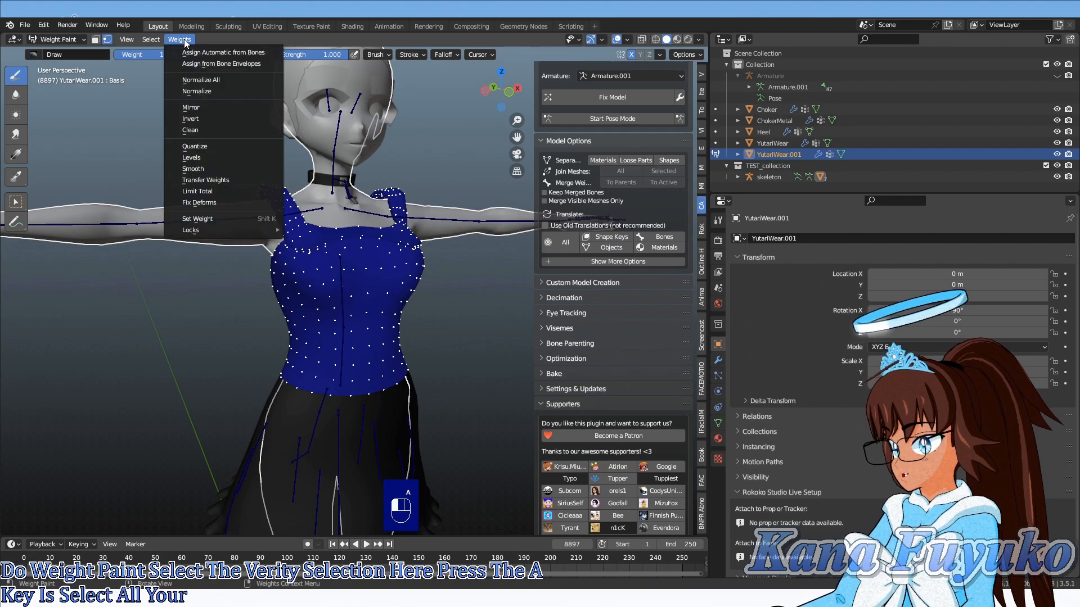
{"action": "left_click", "coordinate": [225, 181]}
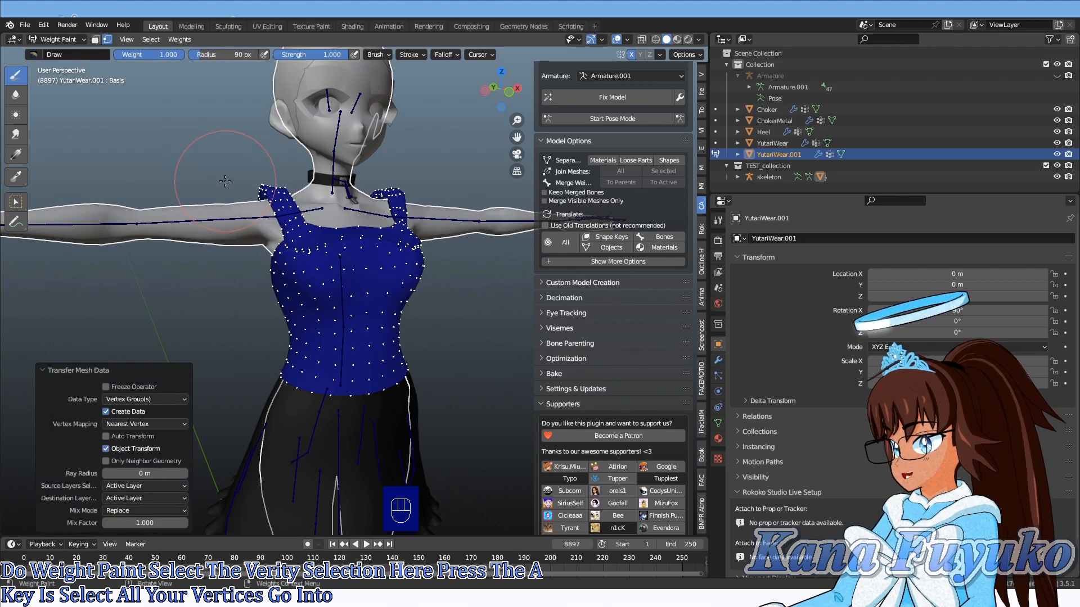
{"action": "left_click", "coordinate": [145, 424]}
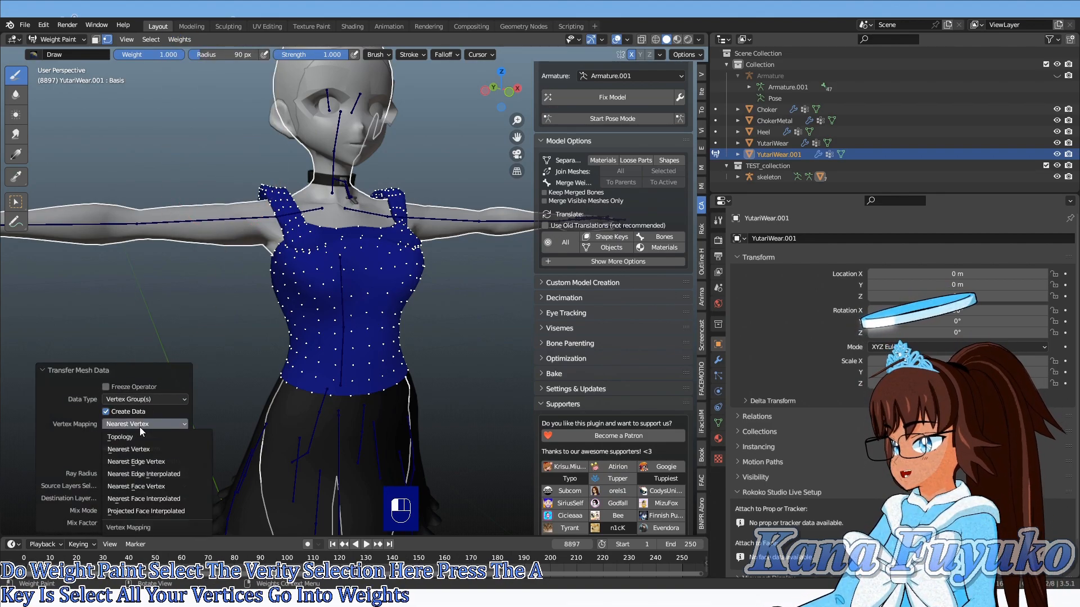
{"action": "left_click", "coordinate": [125, 499]}
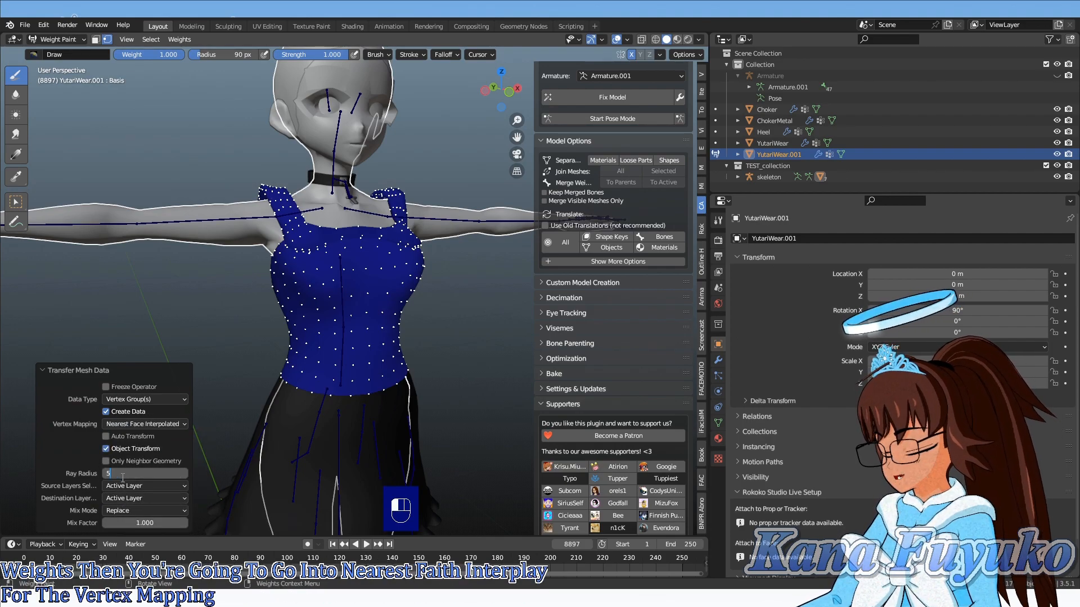
{"action": "left_click", "coordinate": [118, 485]}
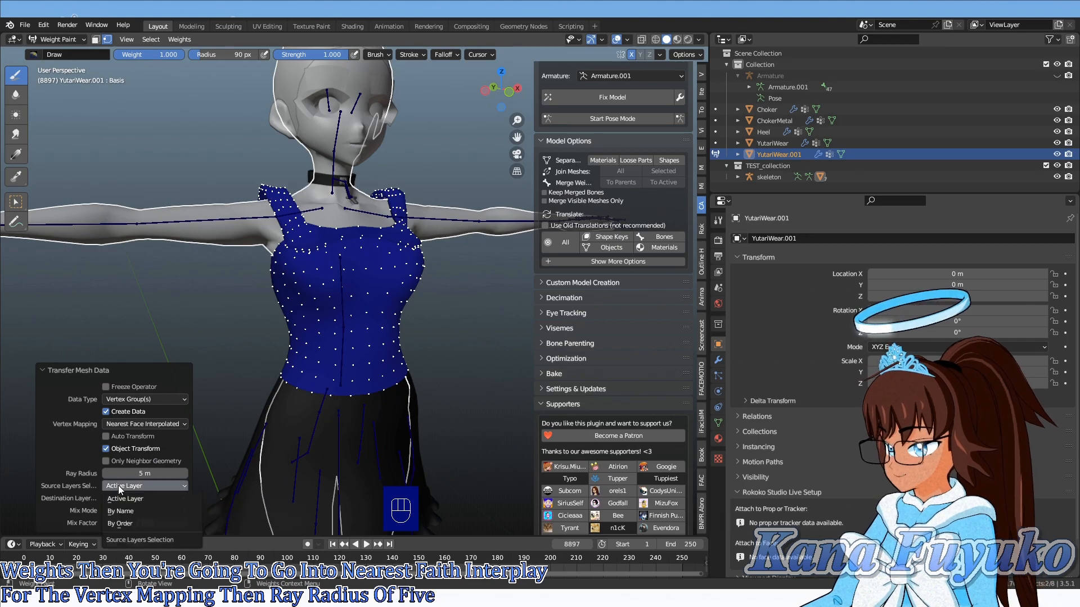
{"action": "left_click", "coordinate": [126, 511]}
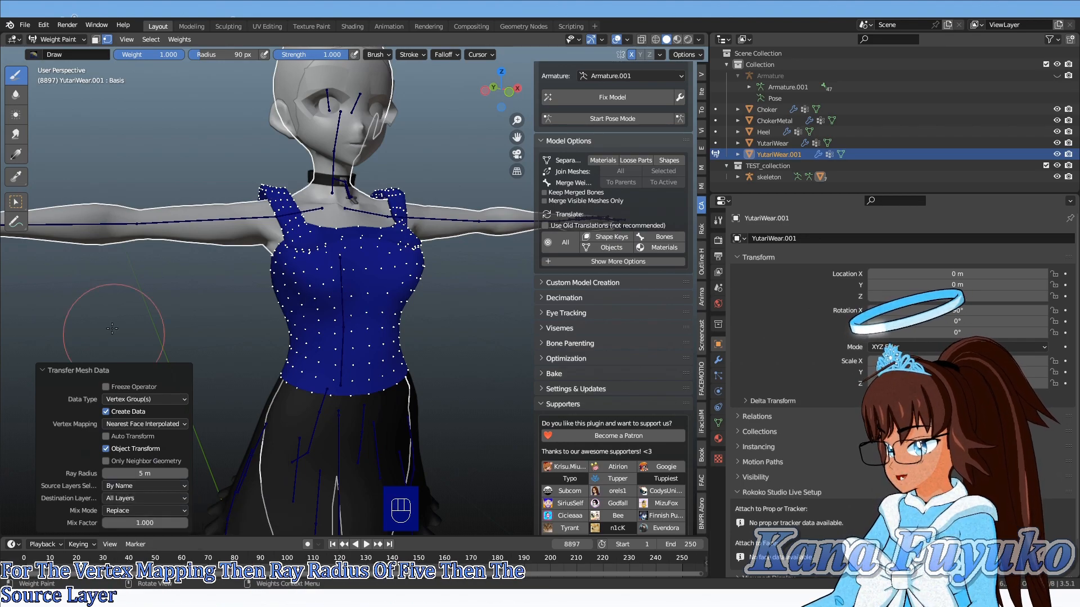
- Return to Object Mode and delete all vertex groups from the separated dress top alone
{"action": "left_click", "coordinate": [58, 40]}
{"action": "left_click", "coordinate": [56, 50]}
{"action": "mouse_move", "coordinate": [293, 282]}
{"action": "middle_mouse_down"}
{"action": "mouse_move", "coordinate": [346, 279]}
{"action": "mouse_move", "coordinate": [353, 301]}
{"action": "middle_mouse_up"}
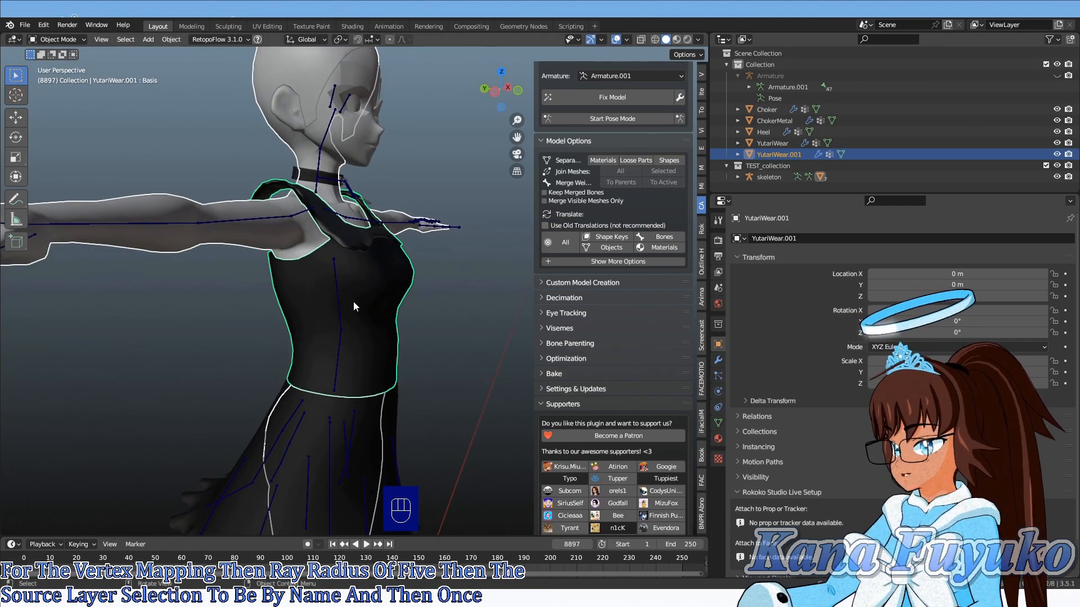
{"action": "left_click", "coordinate": [397, 308]}
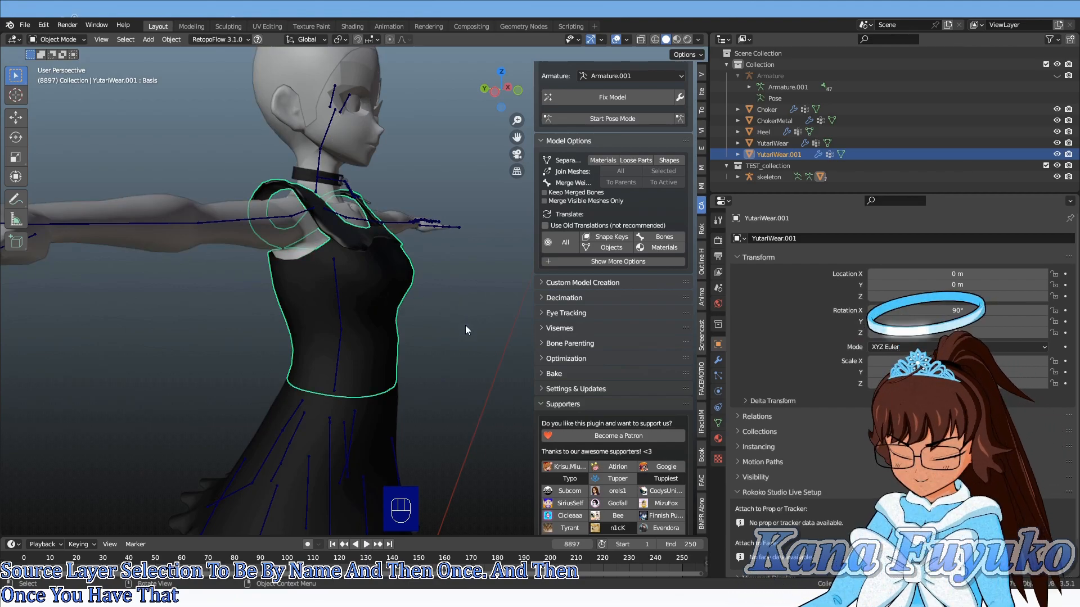
{"action": "left_click", "coordinate": [719, 423]}
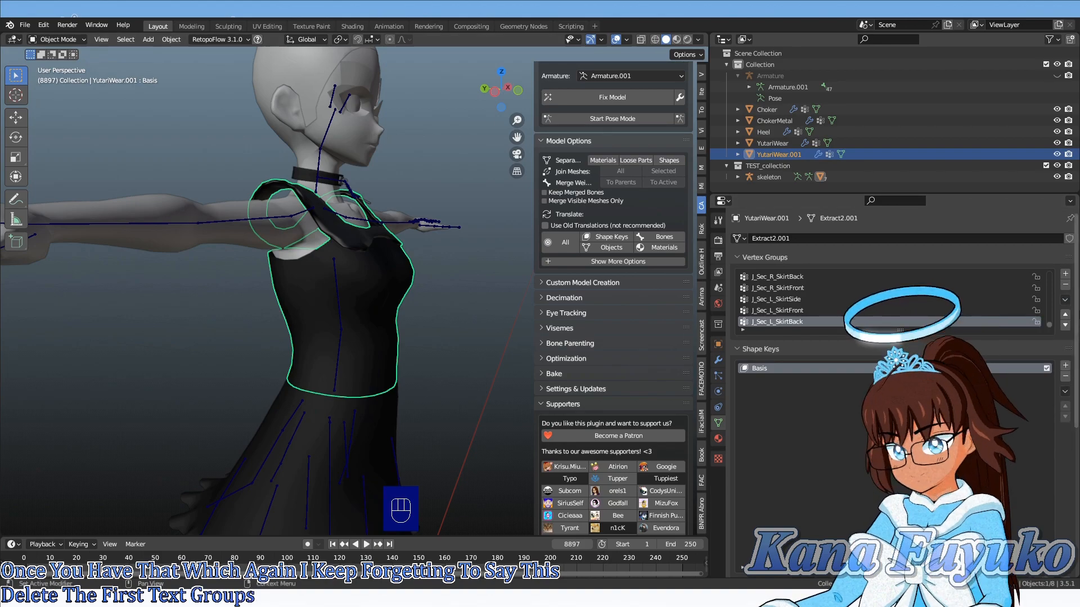
{"action": "left_click", "coordinate": [1064, 300]}
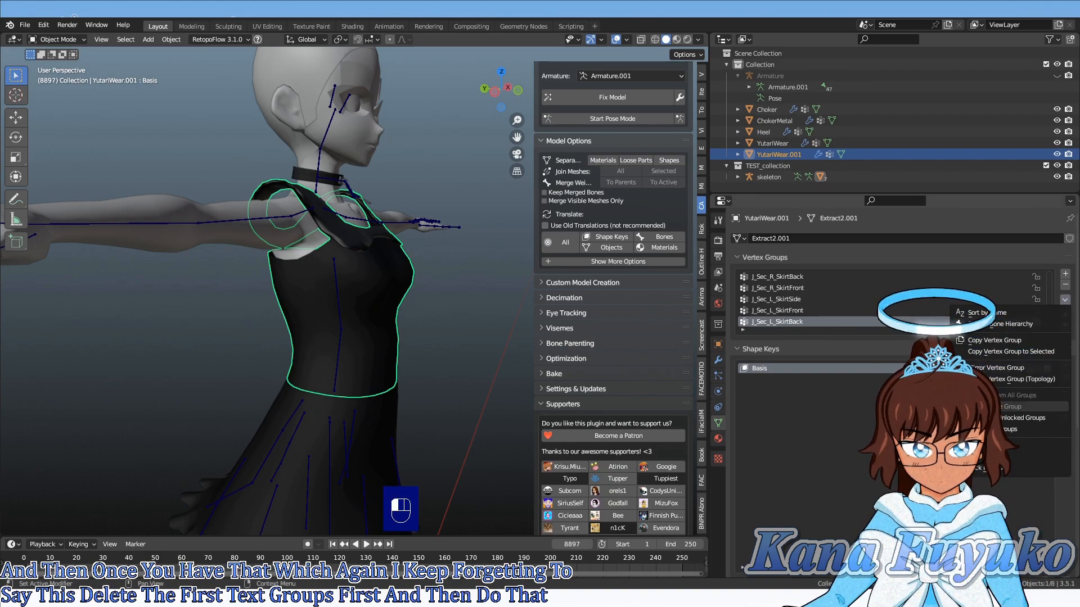
- Reselect the body with the dress top active, transfer the weights again in Weight Paint mode, and return to Object Mode
{"action": "middle_click_drag", "start_coordinate": [139, 141], "coordinate": [156, 177]}
{"action": "left_click", "coordinate": [244, 196]}
{"action": "left_click", "coordinate": [244, 195]}
{"action": "left_click", "coordinate": [58, 40]}
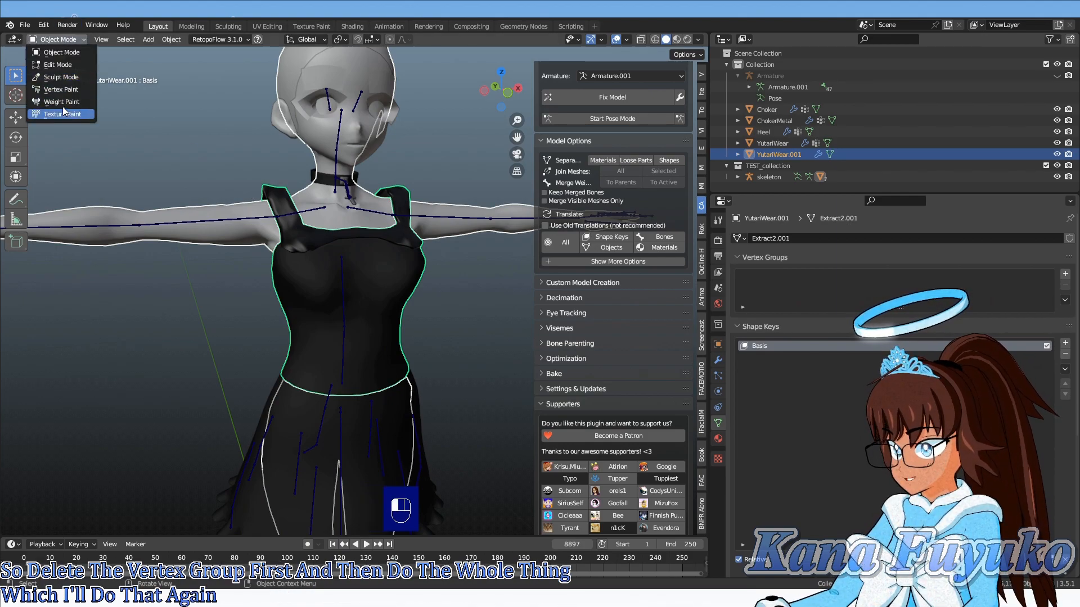
{"action": "left_click", "coordinate": [63, 103]}
{"action": "left_click", "coordinate": [179, 40]}
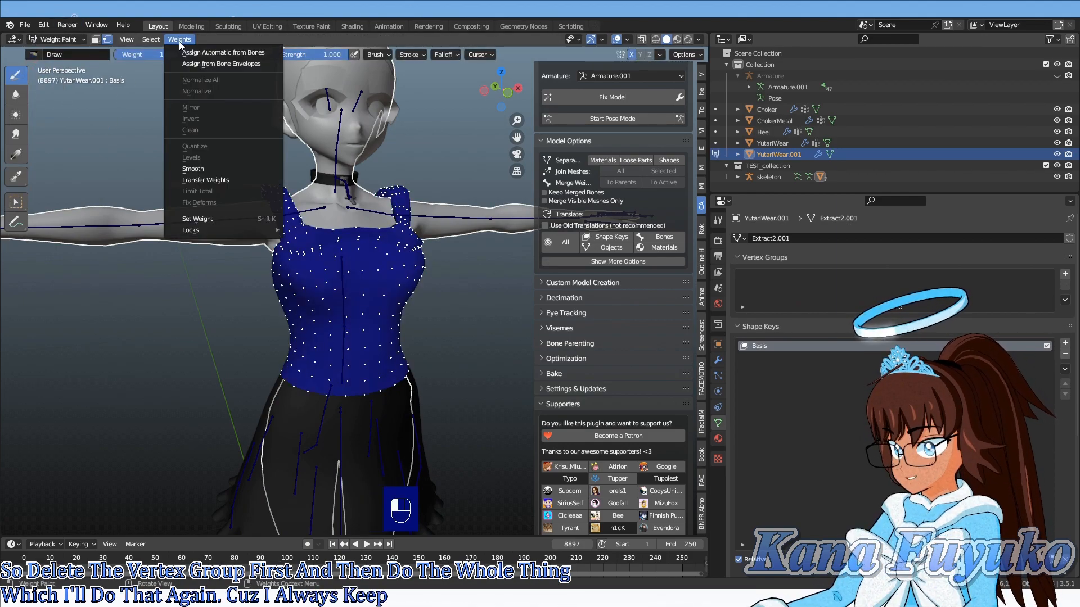
{"action": "left_click", "coordinate": [211, 180]}
{"action": "left_click", "coordinate": [80, 41]}
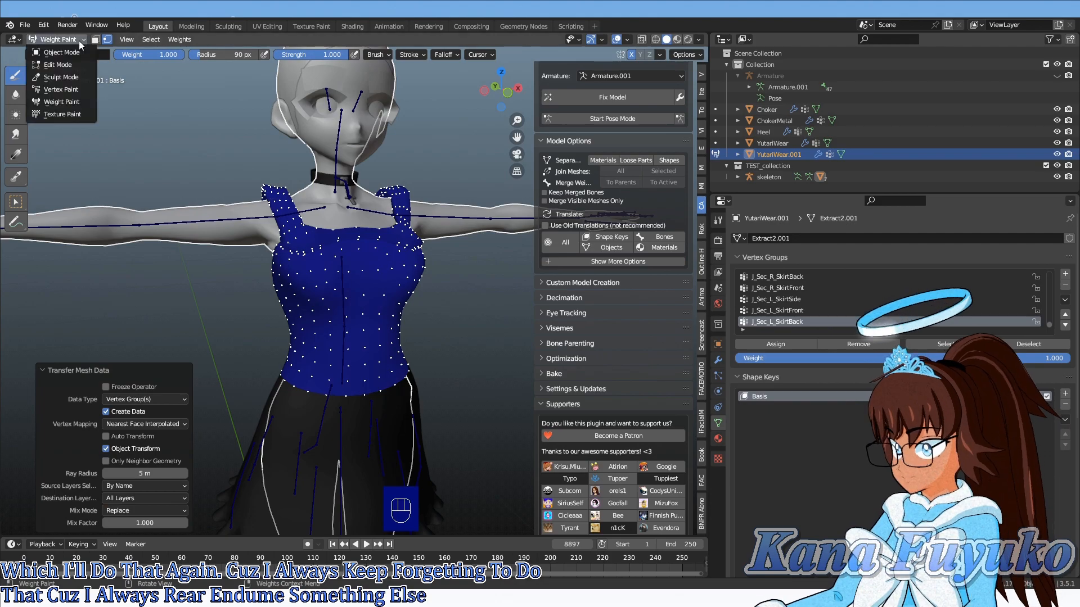
{"action": "left_click", "coordinate": [85, 52]}
- Join the separated dress top into the YutariWear skirt object
{"action": "middle_click_drag", "start_coordinate": [368, 251], "coordinate": [290, 308]}
{"action": "middle_click_drag", "start_coordinate": [269, 244], "coordinate": [299, 272]}
{"action": "middle_click_drag", "start_coordinate": [292, 402], "coordinate": [279, 436]}
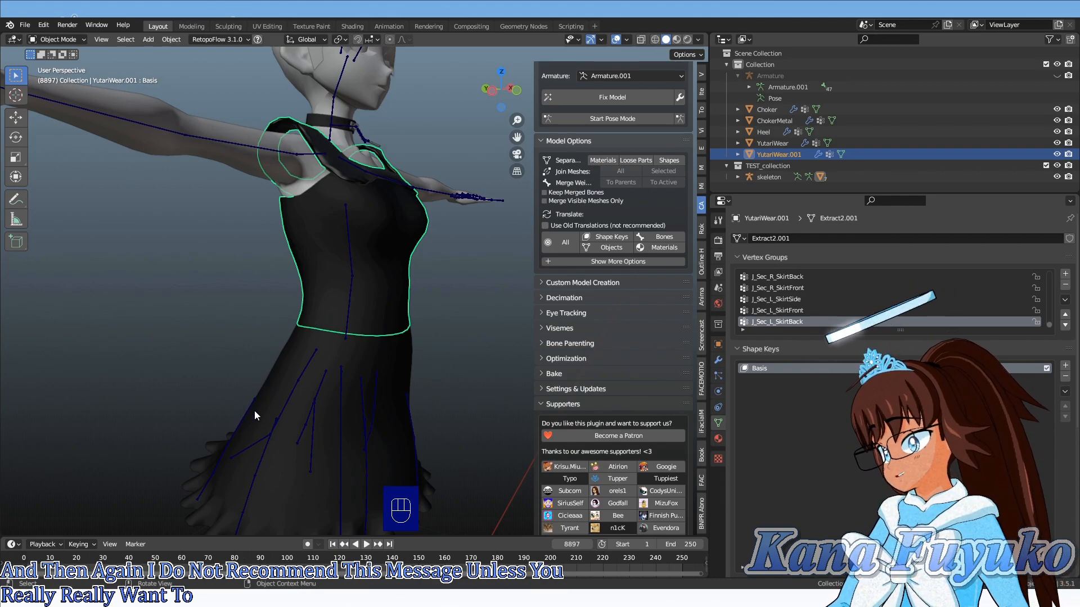
{"action": "middle_click_drag", "start_coordinate": [273, 390], "coordinate": [302, 390]}
{"action": "left_click", "coordinate": [290, 380], "text": "shift"}
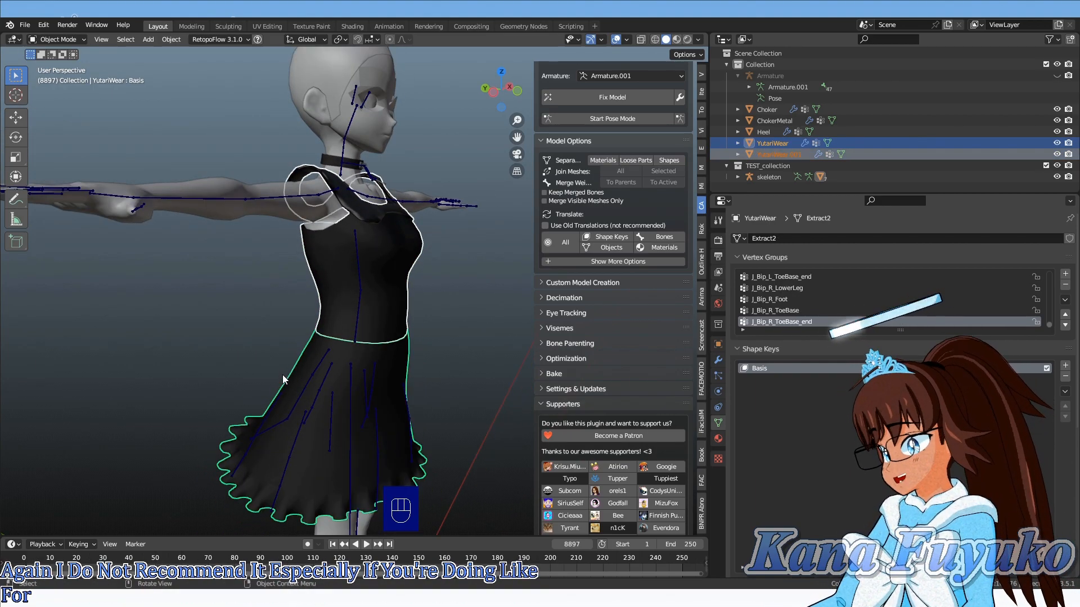
{"action": "middle_click_drag", "start_coordinate": [416, 269], "coordinate": [339, 303]}
{"action": "key", "text": "ctrl+j"}
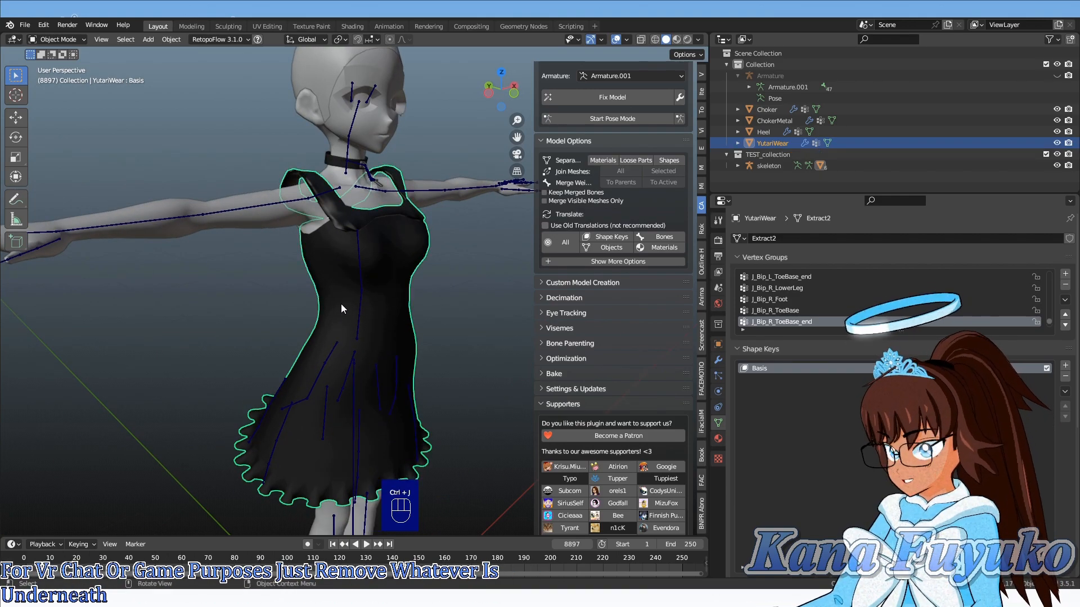
- In Edit Mode, left view and wireframe, merge the dress's vertices around the waist seam by distance
{"action": "key", "text": "ctrl+KP_3"}
{"action": "key", "text": "Tab"}
{"action": "scroll", "coordinate": [352, 343], "scroll_direction": "up", "scroll_amount": 3}
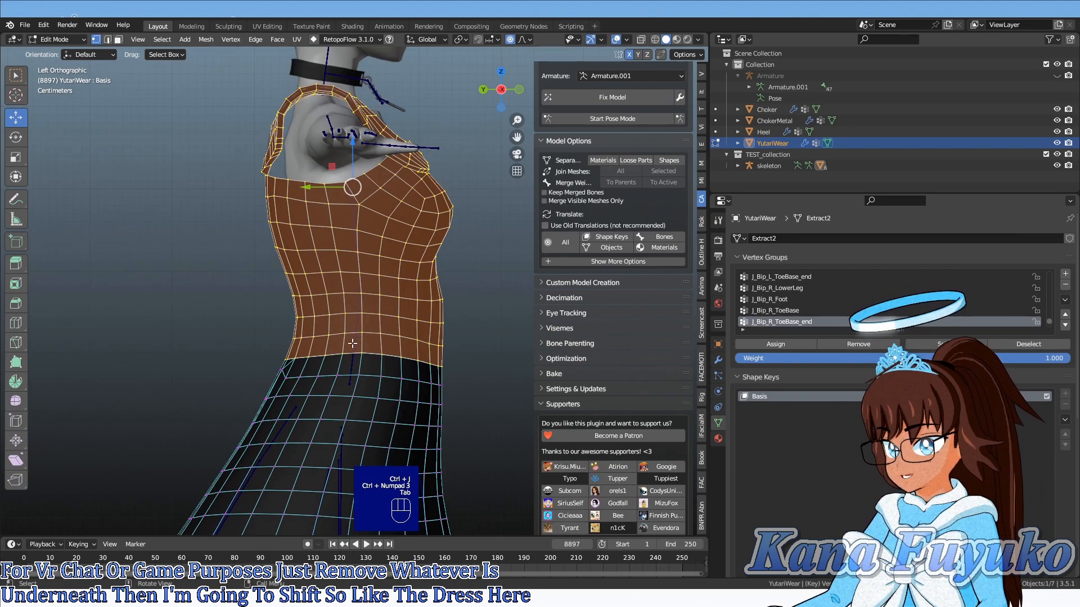
{"action": "key", "text": "z"}
{"action": "left_click", "coordinate": [273, 340]}
{"action": "left_click_drag", "start_coordinate": [229, 284], "coordinate": [501, 409]}
{"action": "key", "text": "m"}
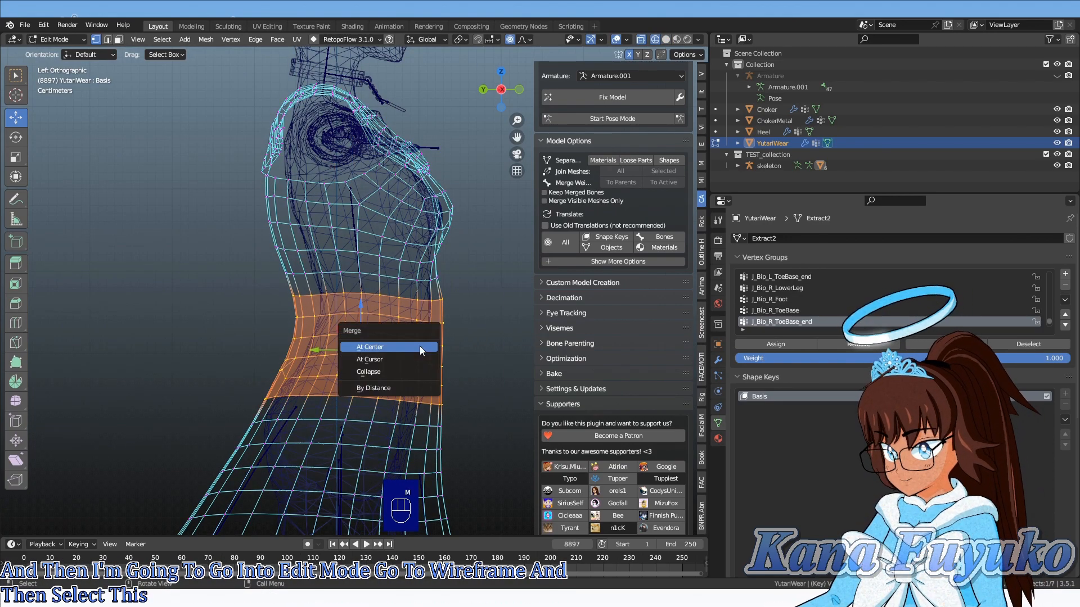
{"action": "left_click", "coordinate": [384, 390]}
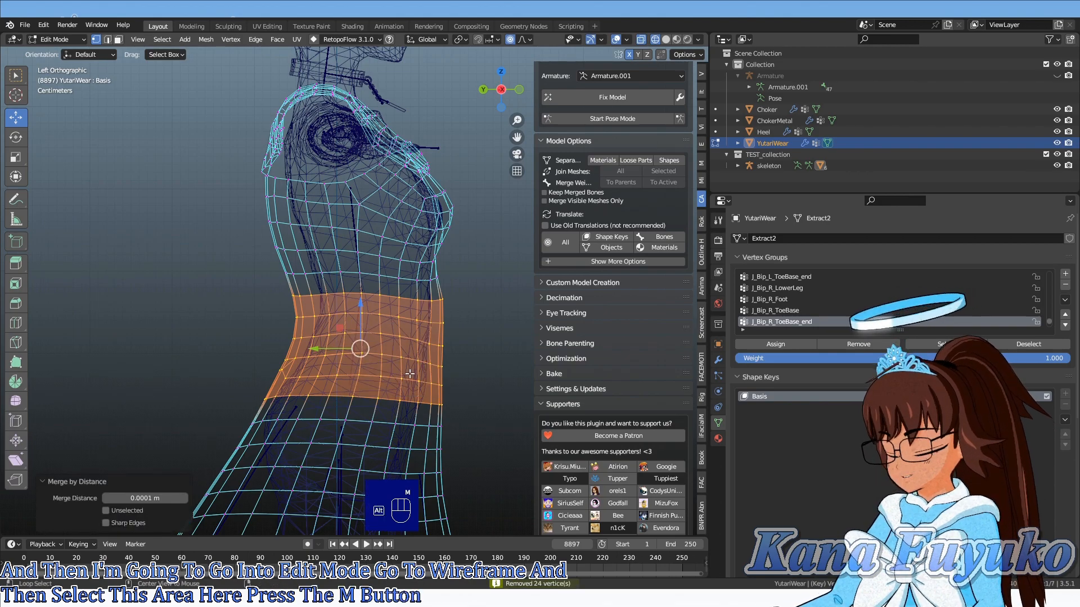
- Reset the normals of the waist area and the whole dress mesh, then return to solid Object Mode
{"action": "key", "text": "alt+n"}
{"action": "left_click", "coordinate": [370, 525]}
{"action": "scroll", "coordinate": [369, 525], "scroll_direction": "down", "scroll_amount": 2}
{"action": "key", "text": "a"}
{"action": "key", "text": "alt+n"}
{"action": "left_click", "coordinate": [359, 387]}
{"action": "key", "text": "z"}
{"action": "left_click", "coordinate": [336, 324]}
{"action": "mouse_move", "coordinate": [348, 332]}
{"action": "middle_mouse_down"}
{"action": "mouse_move", "coordinate": [228, 345]}
{"action": "mouse_move", "coordinate": [207, 323]}
{"action": "middle_mouse_up"}
{"action": "key", "text": "Tab"}
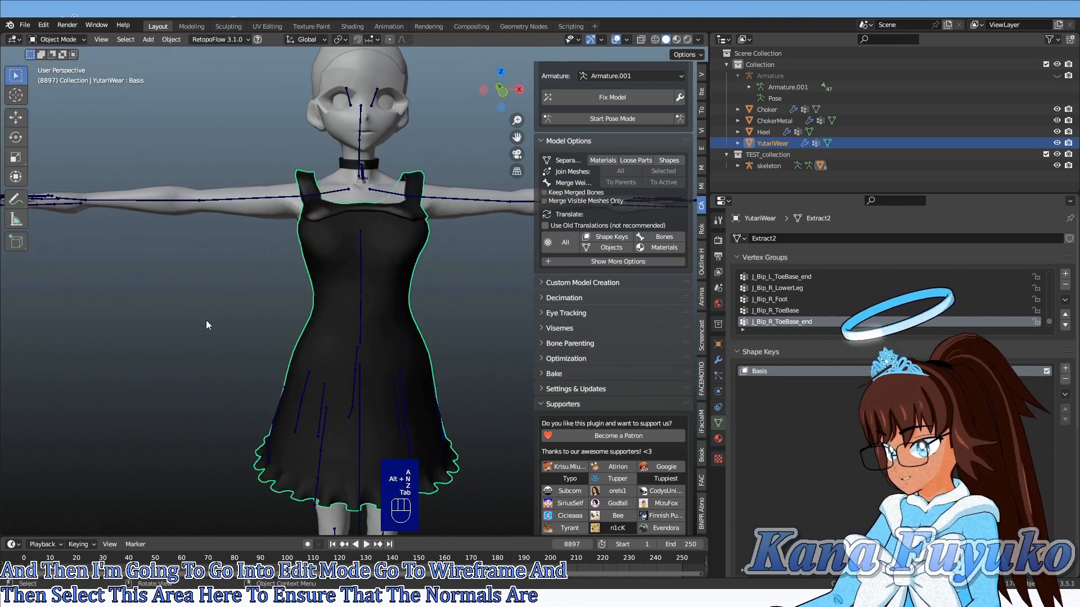
- Select the avatar's skeleton and switch it to Pose Mode
{"action": "left_click", "coordinate": [360, 296]}
{"action": "left_click", "coordinate": [56, 40]}
{"action": "left_click", "coordinate": [53, 81]}
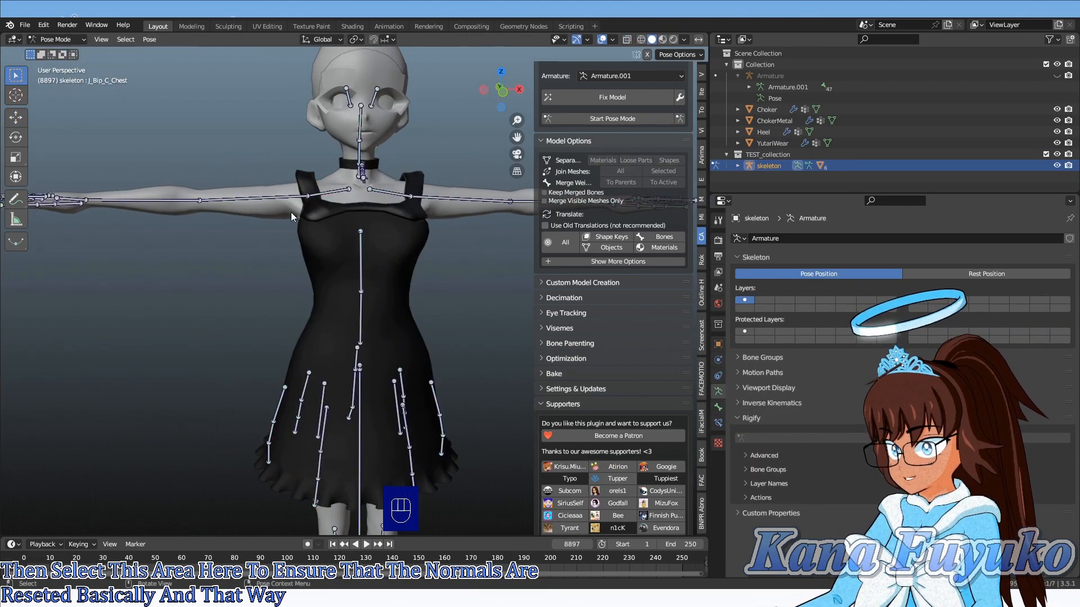
- Trackball-rotate the J_Bip_C_Spine bone by about 4° and 13.8° to test the dress's torso, then clear the rotation
{"action": "middle_click_drag", "start_coordinate": [356, 266], "coordinate": [357, 312]}
{"action": "left_click", "coordinate": [360, 315]}
{"action": "key", "text": "r"}
{"action": "key", "text": "r"}
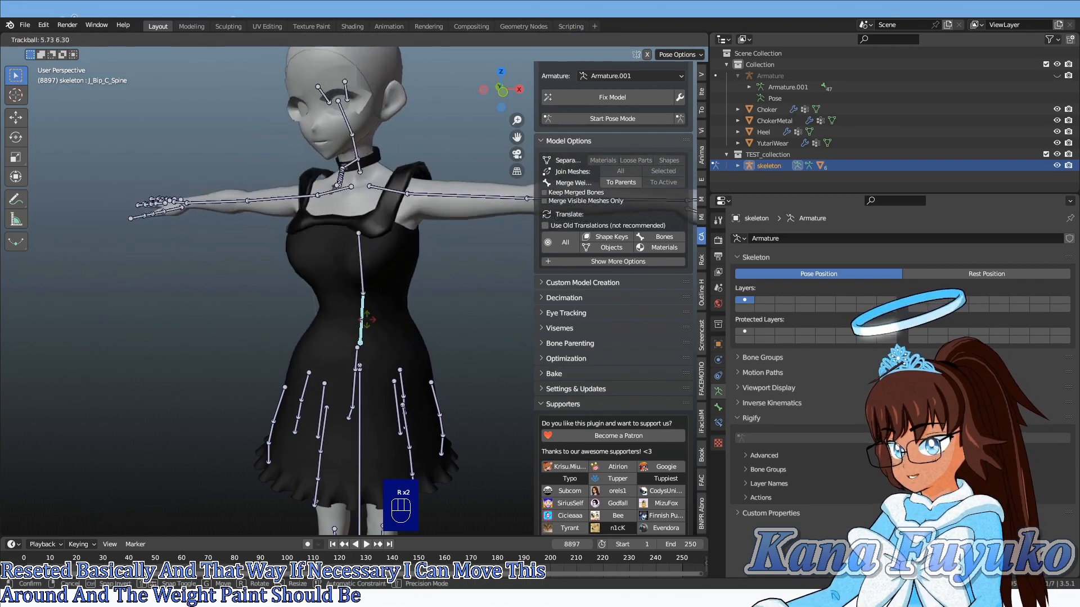
{"action": "left_click", "coordinate": [370, 319]}
{"action": "scroll", "coordinate": [369, 318], "scroll_direction": "up", "scroll_amount": 2}
{"action": "middle_click_drag", "start_coordinate": [343, 317], "coordinate": [375, 312]}
{"action": "scroll", "coordinate": [386, 315], "scroll_direction": "down", "scroll_amount": 3}
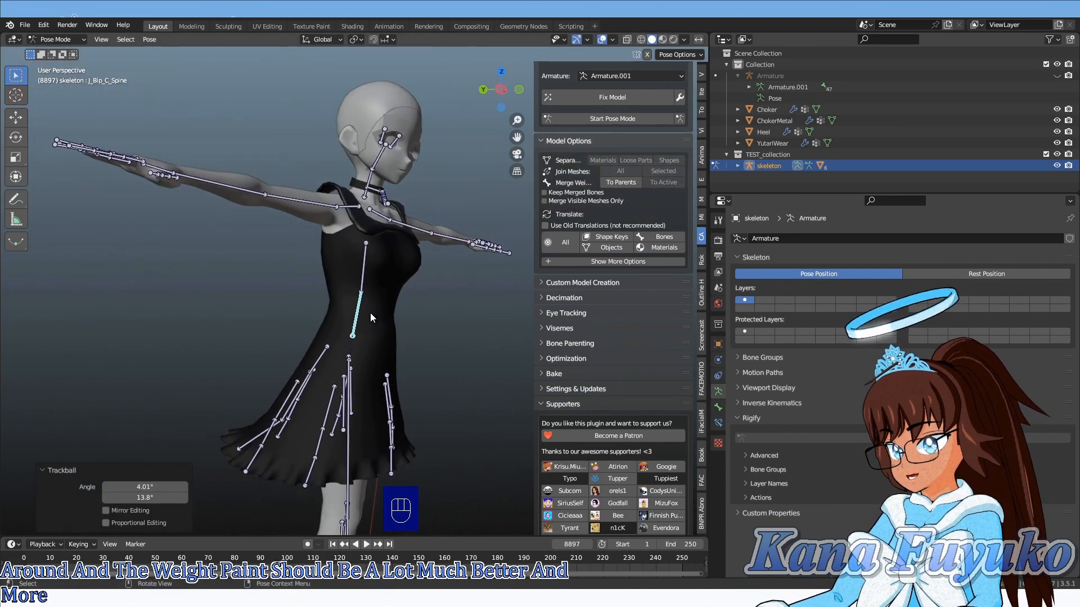
{"action": "middle_click_drag", "start_coordinate": [329, 350], "coordinate": [340, 306], "text": "shift"}
{"action": "key", "text": "alt+r"}
- Rotate the Tail bone at the skirt's back by about 42° to test the fabric, then clear its rotation
{"action": "left_click", "coordinate": [334, 314]}
{"action": "key", "text": "r"}
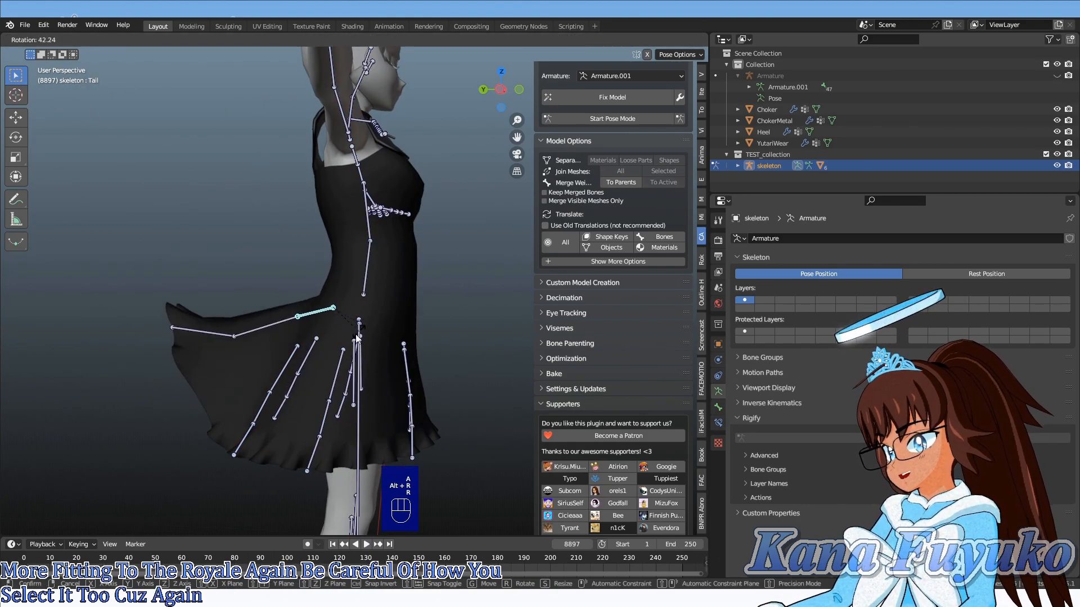
{"action": "left_click", "coordinate": [363, 336]}
{"action": "scroll", "coordinate": [322, 332], "scroll_direction": "up", "scroll_amount": 3}
{"action": "middle_click_drag", "start_coordinate": [321, 332], "coordinate": [478, 344]}
{"action": "middle_click_drag", "start_coordinate": [369, 342], "coordinate": [275, 337]}
{"action": "scroll", "coordinate": [421, 335], "scroll_direction": "down", "scroll_amount": 2}
{"action": "key", "text": "r"}
{"action": "key", "text": "r"}
{"action": "right_click", "coordinate": [412, 338]}
{"action": "key", "text": "alt+r"}
- Swing the J_Bip_R_UpperLeg bone forward with trackball and 31.1° plain rotations to test the skirt for clipping
{"action": "scroll", "coordinate": [191, 352], "scroll_direction": "down", "scroll_amount": 3}
{"action": "scroll", "coordinate": [286, 336], "scroll_direction": "up", "scroll_amount": 3}
{"action": "left_click", "coordinate": [322, 339]}
{"action": "scroll", "coordinate": [365, 359], "scroll_direction": "down", "scroll_amount": 3}
{"action": "middle_click_drag", "start_coordinate": [368, 360], "coordinate": [345, 360]}
{"action": "key", "text": "r"}
{"action": "key", "text": "r"}
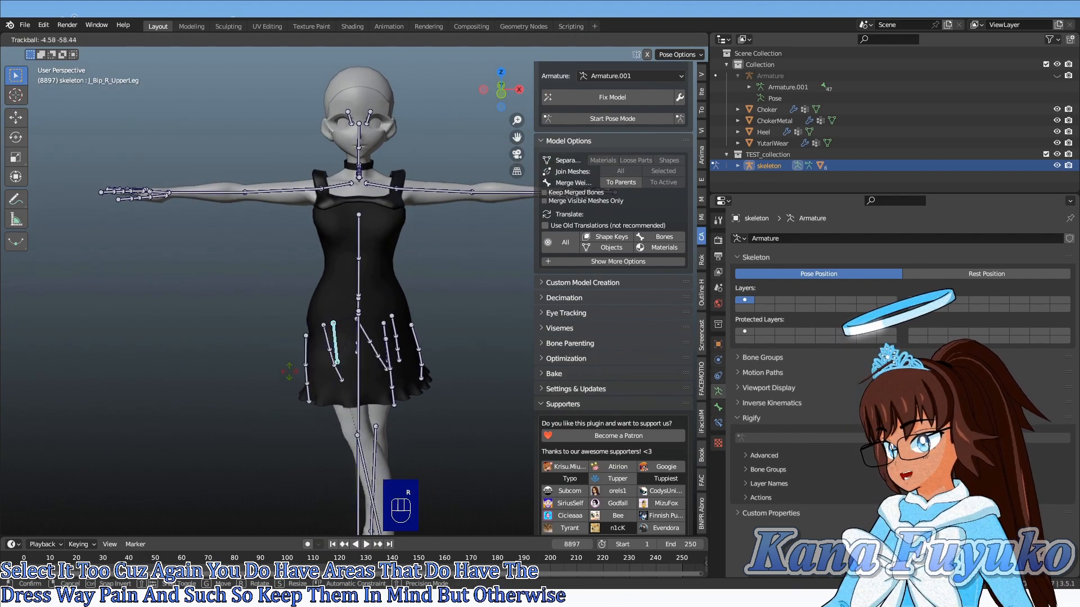
{"action": "left_click", "coordinate": [378, 346]}
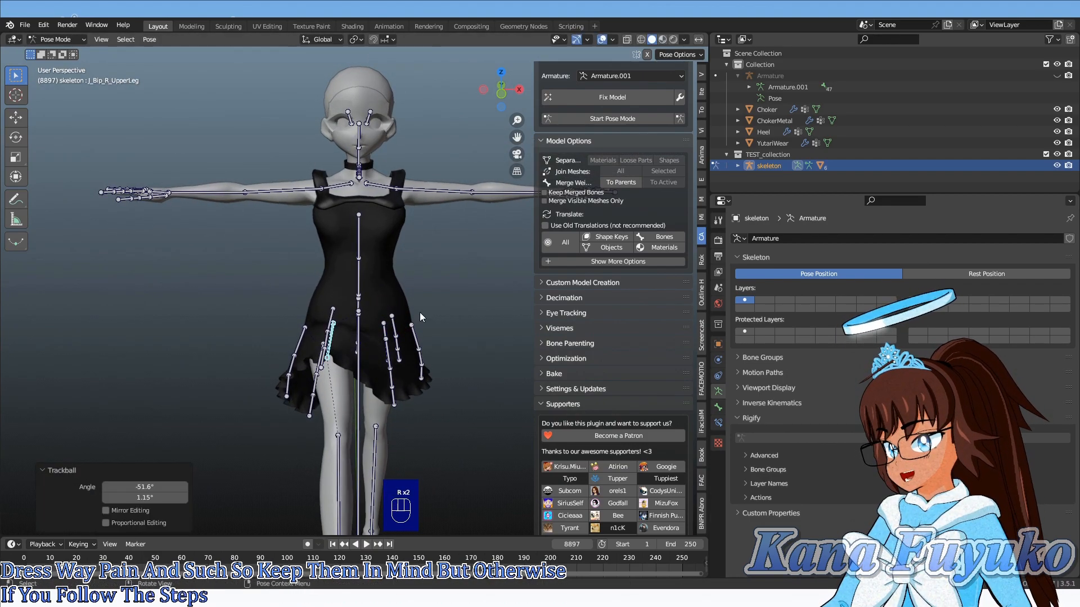
{"action": "key", "text": "r"}
{"action": "left_click", "coordinate": [405, 377]}
{"action": "middle_click_drag", "start_coordinate": [405, 378], "coordinate": [454, 342]}
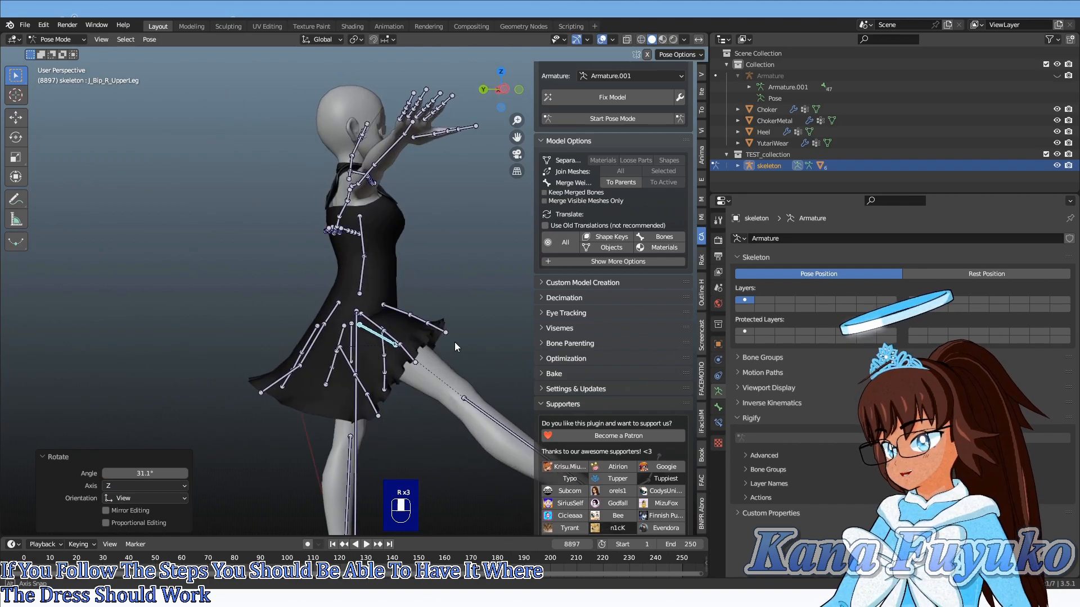
{"action": "key", "text": "r"}
{"action": "key", "text": "r"}
{"action": "right_click", "coordinate": [443, 336]}
{"action": "scroll", "coordinate": [393, 304], "scroll_direction": "up", "scroll_amount": 1}
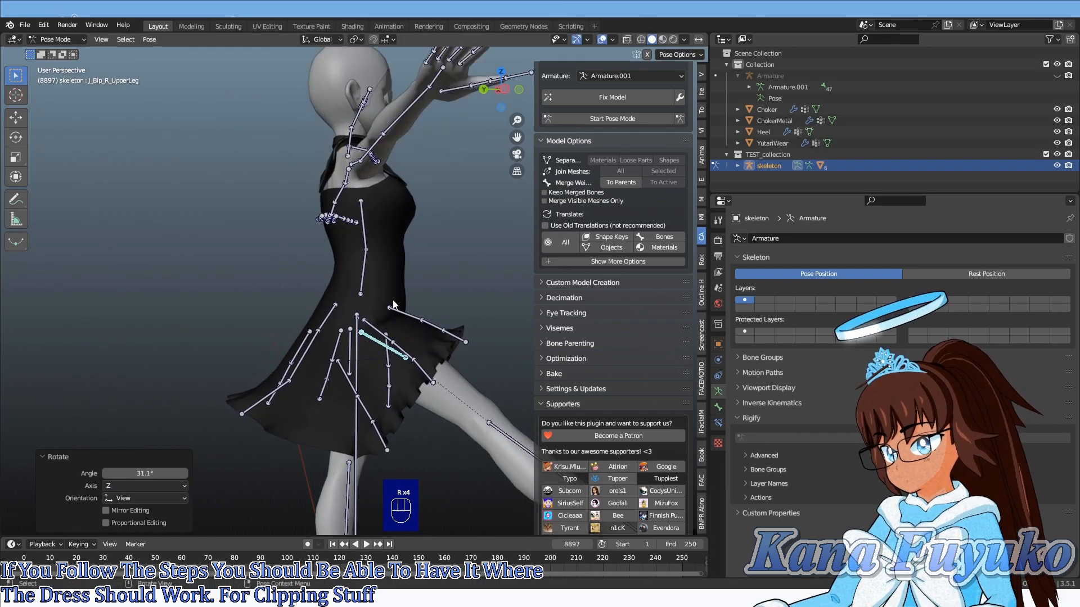
- Rotate the SkirtFront.R.001 bone to test the skirt's front, then clear the rotations of all bones
{"action": "left_click", "coordinate": [406, 315]}
{"action": "scroll", "coordinate": [406, 316], "scroll_direction": "up", "scroll_amount": 2}
{"action": "middle_click_drag", "start_coordinate": [406, 316], "coordinate": [323, 356]}
{"action": "key", "text": "r"}
{"action": "left_click", "coordinate": [264, 353]}
{"action": "key", "text": "a"}
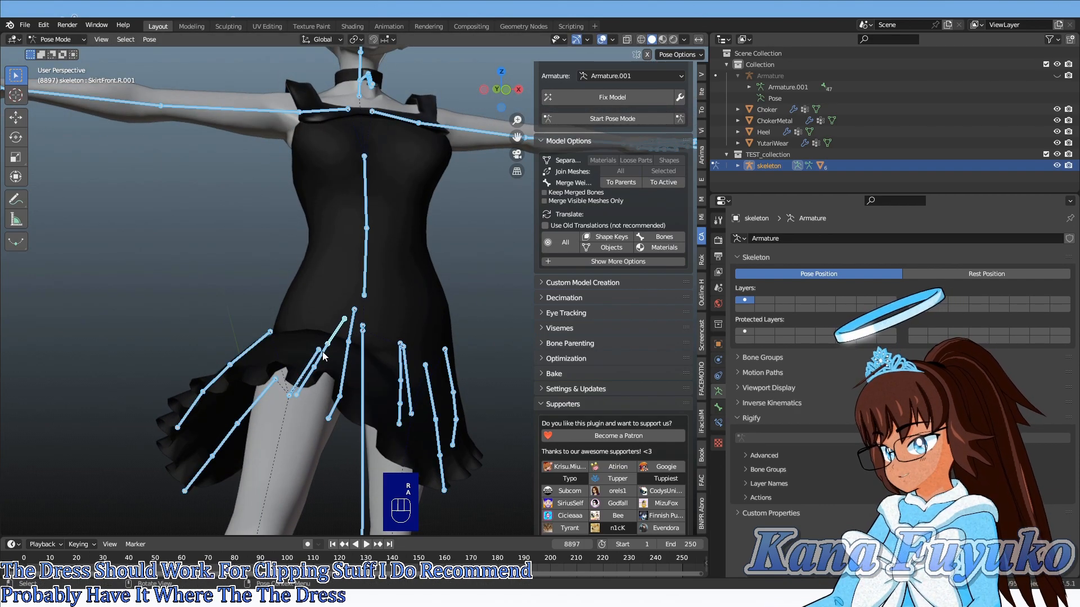
{"action": "key", "text": "alt+r"}
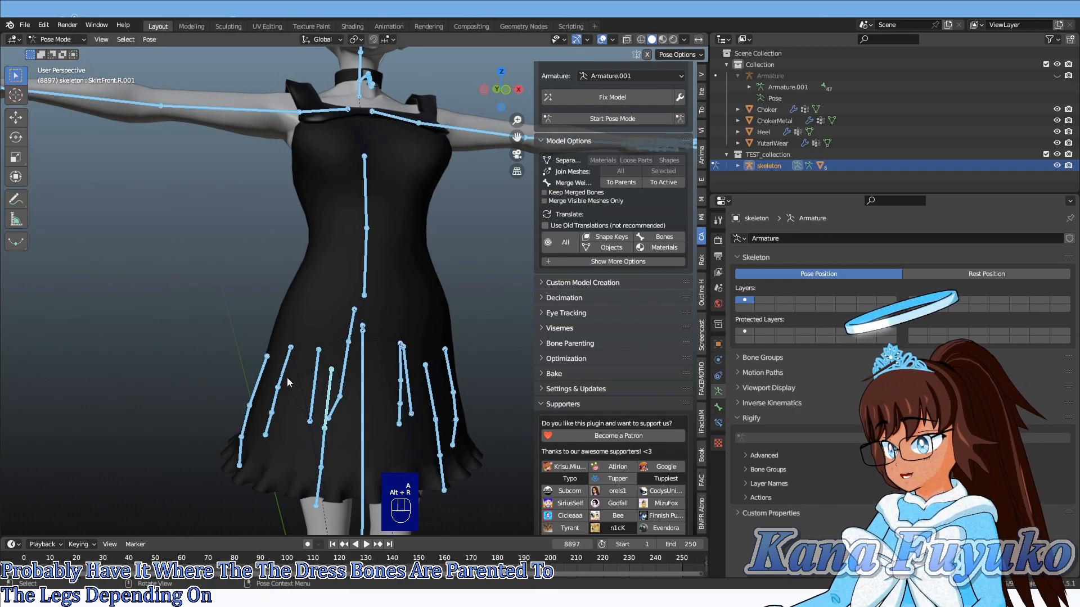
- Try trackball-rotating the neck bone to test how the choker follows, and cancel the rotation
{"action": "scroll", "coordinate": [288, 371], "scroll_direction": "down", "scroll_amount": 1}
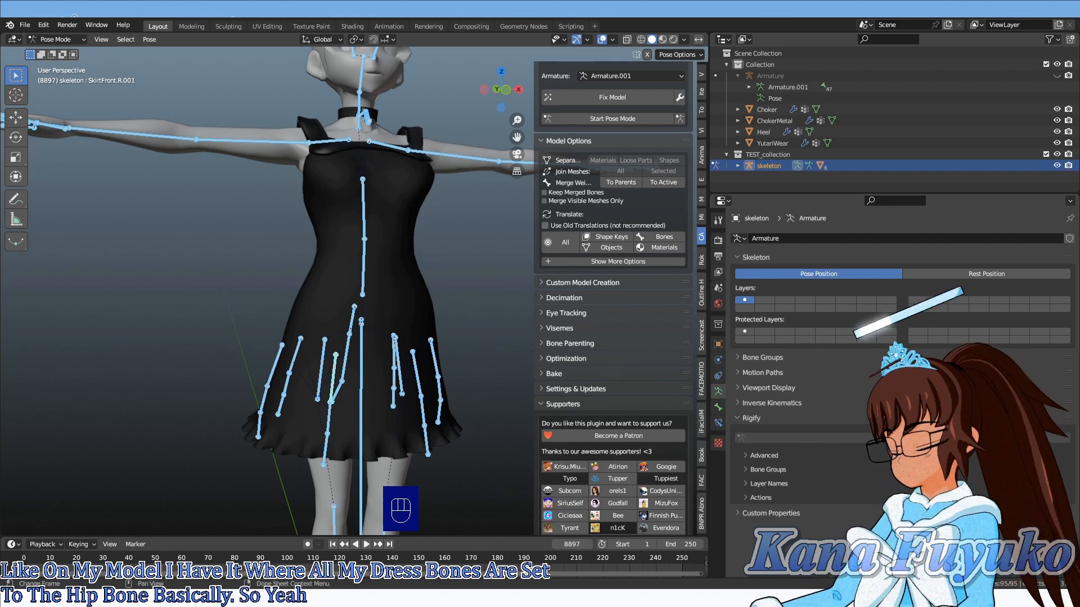
{"action": "middle_click_drag", "start_coordinate": [371, 401], "coordinate": [282, 284]}
{"action": "scroll", "coordinate": [304, 253], "scroll_direction": "down", "scroll_amount": 2}
{"action": "middle_click_drag", "start_coordinate": [332, 239], "coordinate": [379, 305], "text": "shift"}
{"action": "scroll", "coordinate": [298, 354], "scroll_direction": "up", "scroll_amount": 6}
{"action": "left_click", "coordinate": [377, 299]}
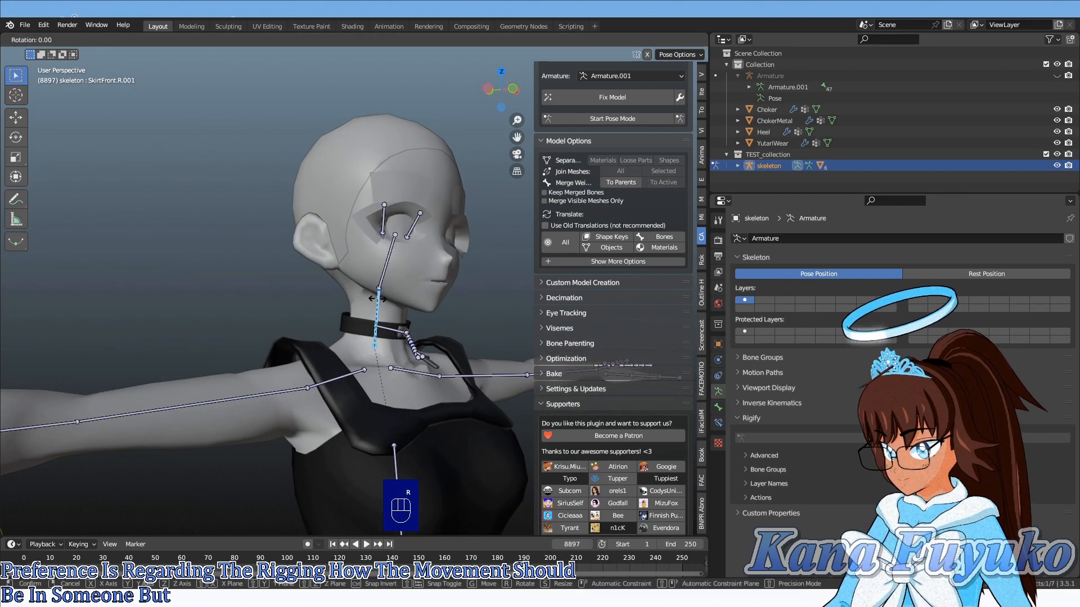
{"action": "key", "text": "r"}
{"action": "key", "text": "r"}
{"action": "right_click", "coordinate": [416, 313]}
{"action": "scroll", "coordinate": [413, 322], "scroll_direction": "down", "scroll_amount": 7}
- Bend the J_Bip_R_LowerLeg bone backward, adding a trackball rotation of 12° and -20.1°, to test the leg and shoe
{"action": "middle_click_drag", "start_coordinate": [362, 416], "coordinate": [325, 281], "text": "shift"}
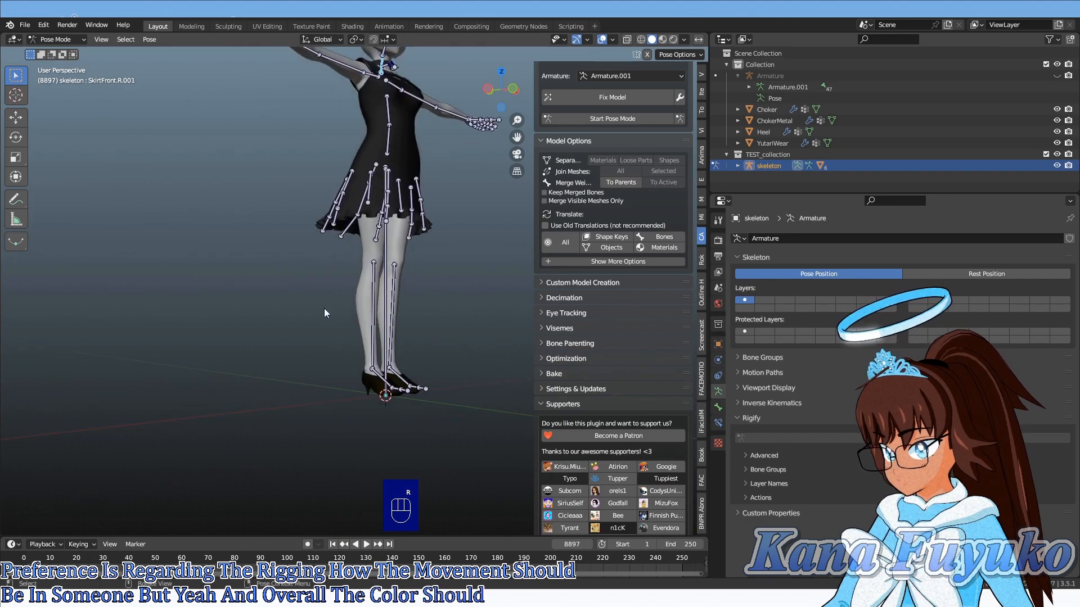
{"action": "scroll", "coordinate": [332, 286], "scroll_direction": "up", "scroll_amount": 3}
{"action": "left_click", "coordinate": [389, 326]}
{"action": "middle_click_drag", "start_coordinate": [388, 326], "coordinate": [445, 325]}
{"action": "key", "text": "r"}
{"action": "left_click", "coordinate": [343, 357]}
{"action": "middle_click_drag", "start_coordinate": [343, 358], "coordinate": [276, 371]}
{"action": "key", "text": "r"}
{"action": "key", "text": "r"}
{"action": "left_click", "coordinate": [271, 377]}
{"action": "middle_click_drag", "start_coordinate": [367, 337], "coordinate": [419, 328]}
{"action": "scroll", "coordinate": [343, 327], "scroll_direction": "up", "scroll_amount": 2}
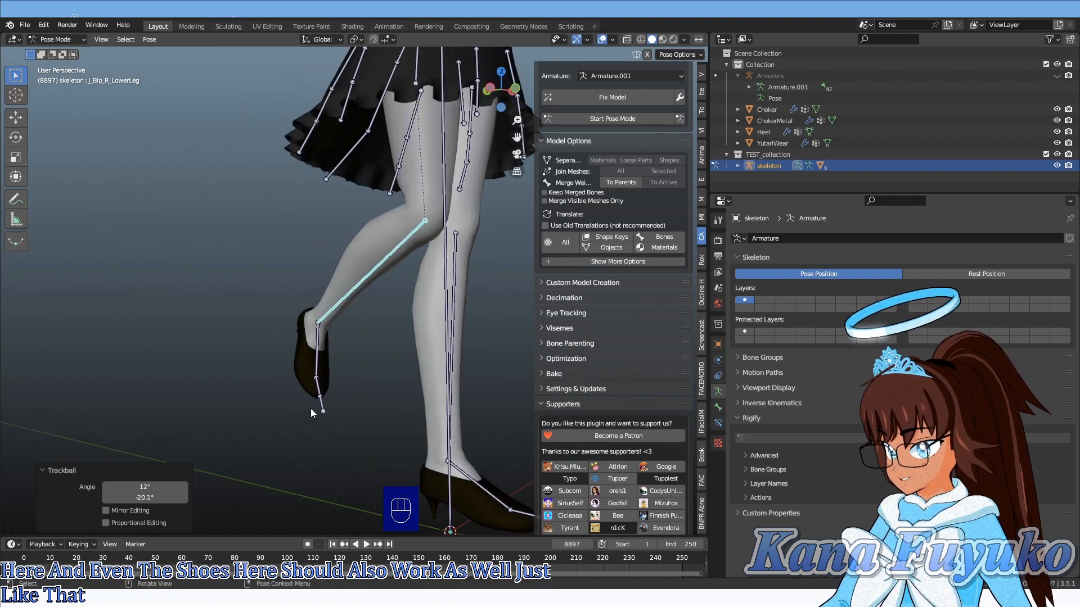
- Rotate the J_Bip_R_ToeBase bone -43.5° to test how the raised shoe bends at the toes
{"action": "left_click", "coordinate": [319, 388]}
{"action": "middle_click_drag", "start_coordinate": [318, 388], "coordinate": [402, 390]}
{"action": "key", "text": "r"}
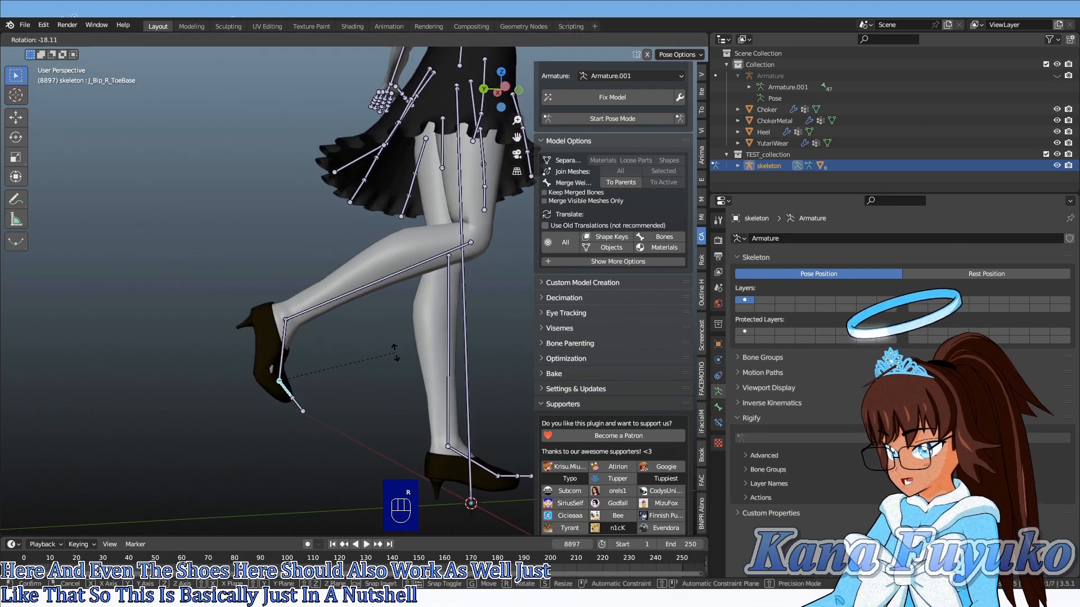
{"action": "left_click", "coordinate": [401, 288]}
{"action": "middle_click_drag", "start_coordinate": [301, 326], "coordinate": [239, 347]}
{"action": "scroll", "coordinate": [238, 348], "scroll_direction": "down", "scroll_amount": 2}
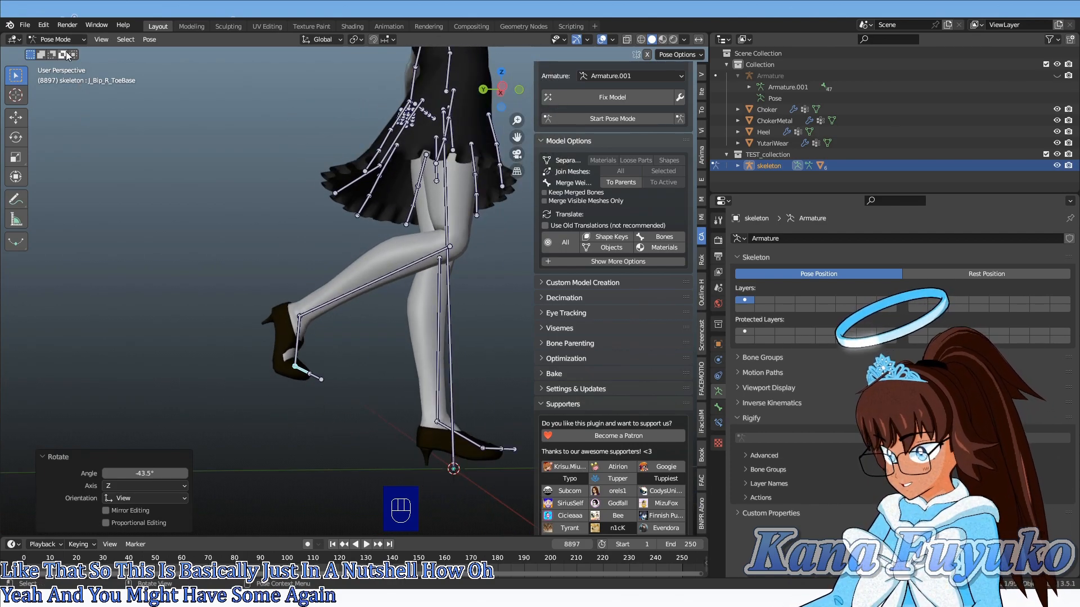
- Clear the rotations of all bones in Pose Mode and return to Object Mode
{"action": "left_click", "coordinate": [63, 40]}
{"action": "left_click", "coordinate": [74, 55]}
{"action": "middle_click_drag", "start_coordinate": [414, 305], "coordinate": [340, 224]}
{"action": "left_click", "coordinate": [66, 41]}
{"action": "left_click", "coordinate": [79, 83]}
{"action": "key", "text": "a"}
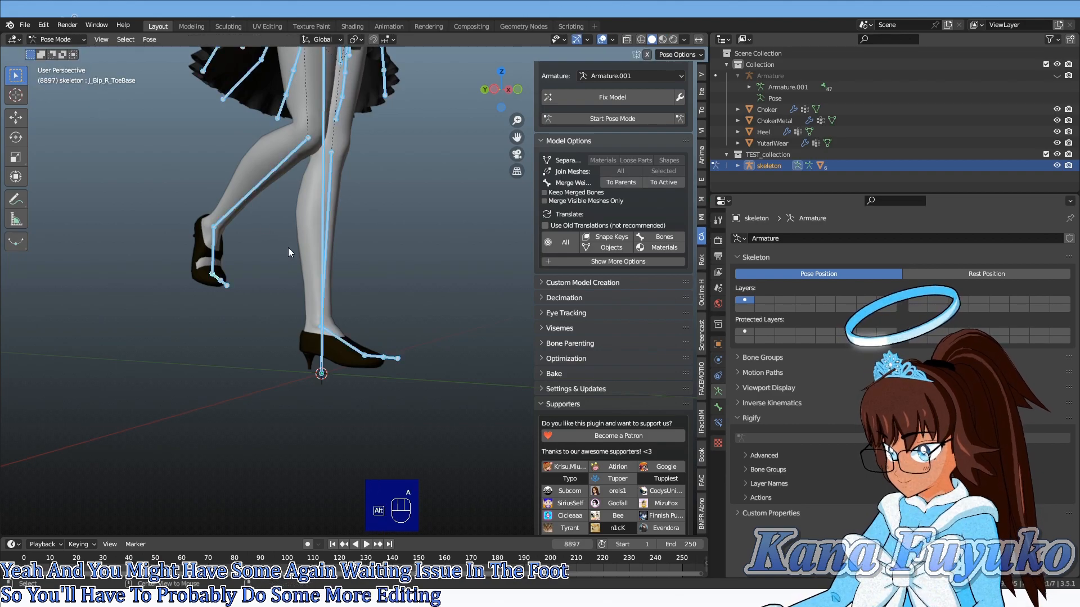
{"action": "key", "text": "alt+r"}
{"action": "left_click", "coordinate": [61, 39]}
{"action": "left_click", "coordinate": [75, 55]}
- Open the Body mesh in Edit Mode with wireframe shading in the left orthographic view
{"action": "left_click", "coordinate": [276, 241]}
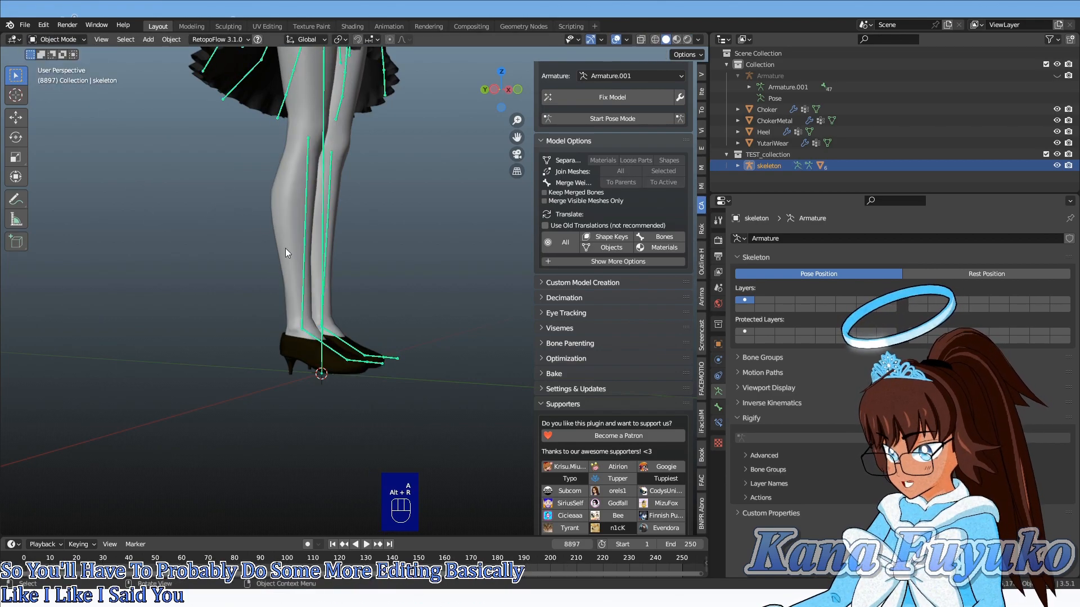
{"action": "key", "text": "Tab"}
{"action": "key", "text": "z"}
{"action": "left_click", "coordinate": [253, 370]}
{"action": "key", "text": "ctrl+KP_3"}
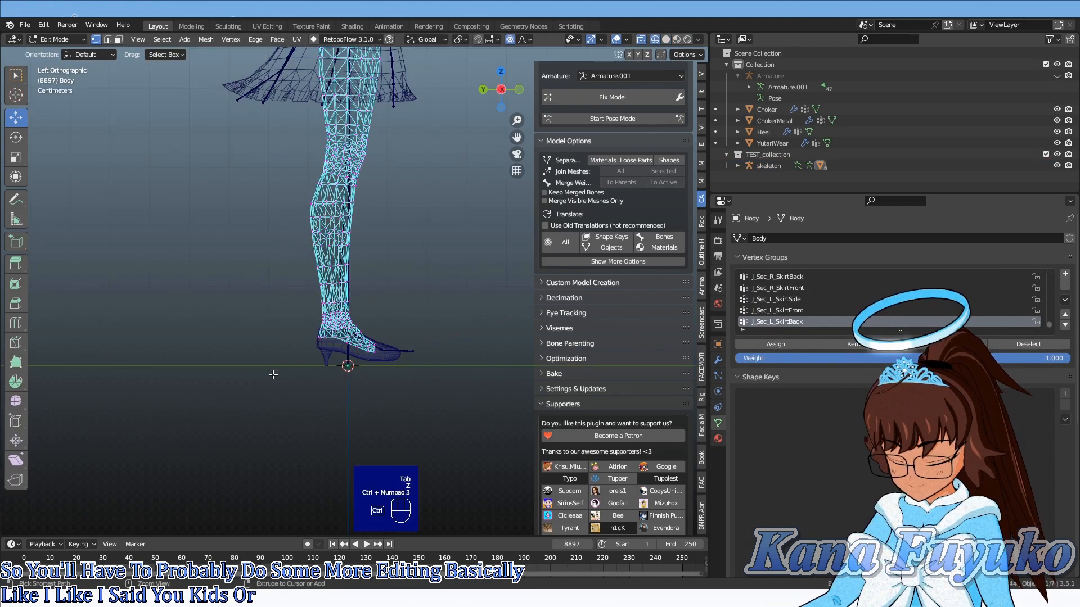
- Delete the body vertices around the foot's front end inside the shoe and return to Object Mode with solid shading
{"action": "scroll", "coordinate": [355, 378], "scroll_direction": "up", "scroll_amount": 8}
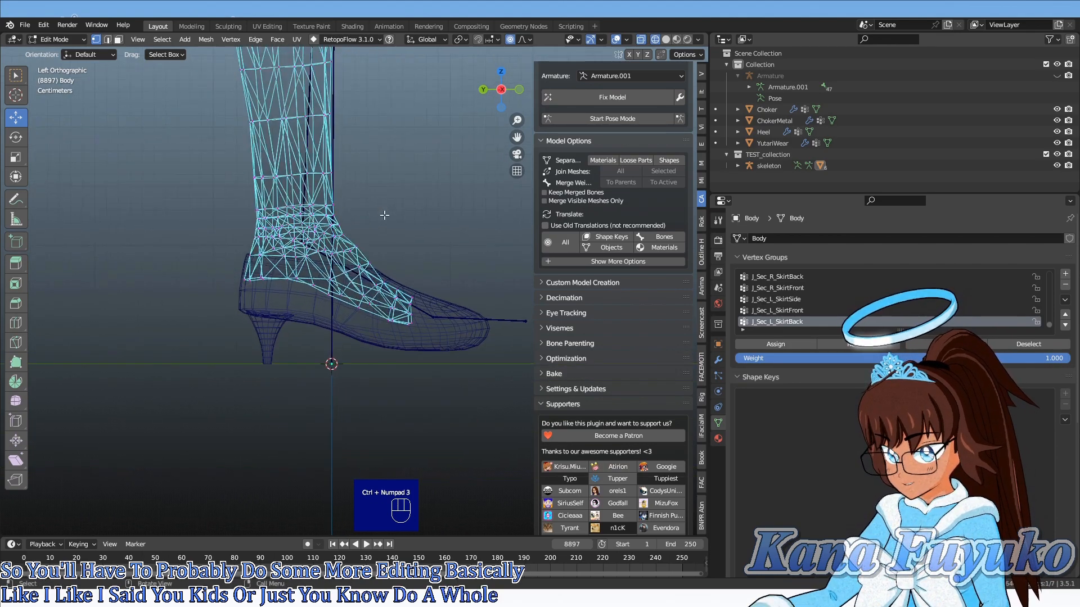
{"action": "left_click_drag", "start_coordinate": [428, 278], "coordinate": [526, 421]}
{"action": "scroll", "coordinate": [422, 312], "scroll_direction": "down", "scroll_amount": 3}
{"action": "key", "text": "x"}
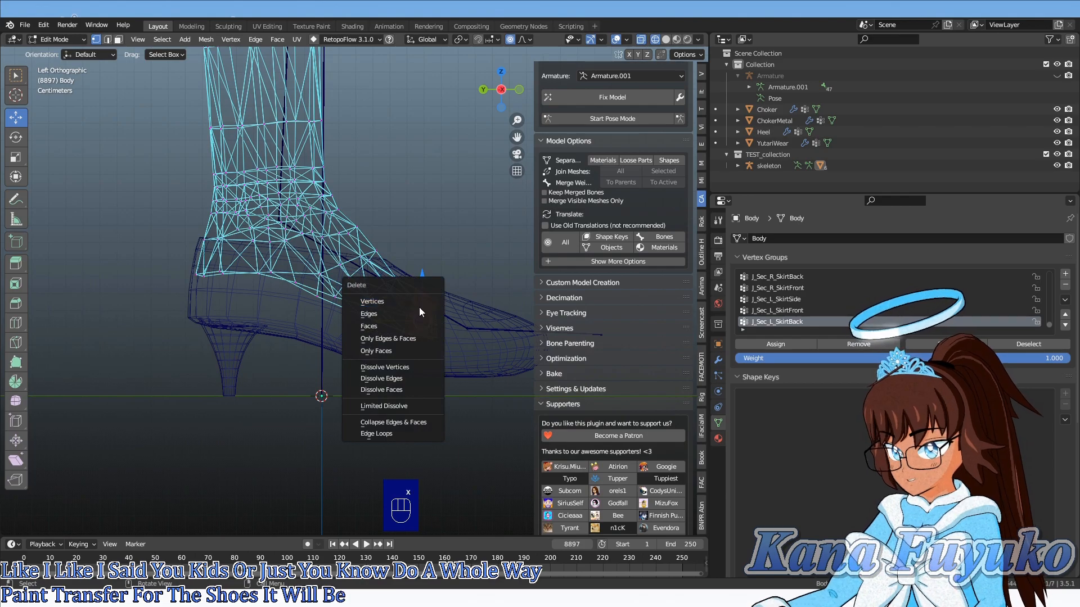
{"action": "left_click", "coordinate": [386, 302]}
{"action": "mouse_move", "coordinate": [386, 302]}
{"action": "middle_mouse_down"}
{"action": "mouse_move", "coordinate": [316, 321]}
{"action": "mouse_move", "coordinate": [279, 354]}
{"action": "mouse_move", "coordinate": [218, 366]}
{"action": "mouse_move", "coordinate": [351, 389]}
{"action": "mouse_move", "coordinate": [376, 360]}
{"action": "middle_mouse_up"}
{"action": "left_click", "coordinate": [255, 373]}
{"action": "key", "text": "Tab"}
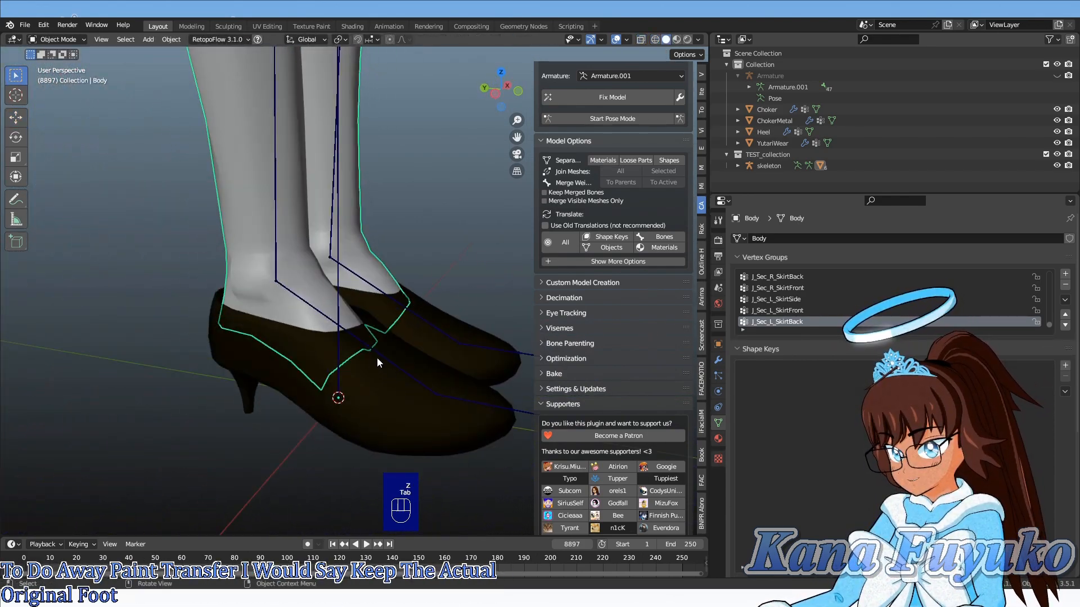
- Compare the foot mesh with the shoe around it in wireframe and solid shading
{"action": "left_click", "coordinate": [377, 359]}
{"action": "left_click", "coordinate": [378, 357]}
{"action": "left_click", "coordinate": [281, 351]}
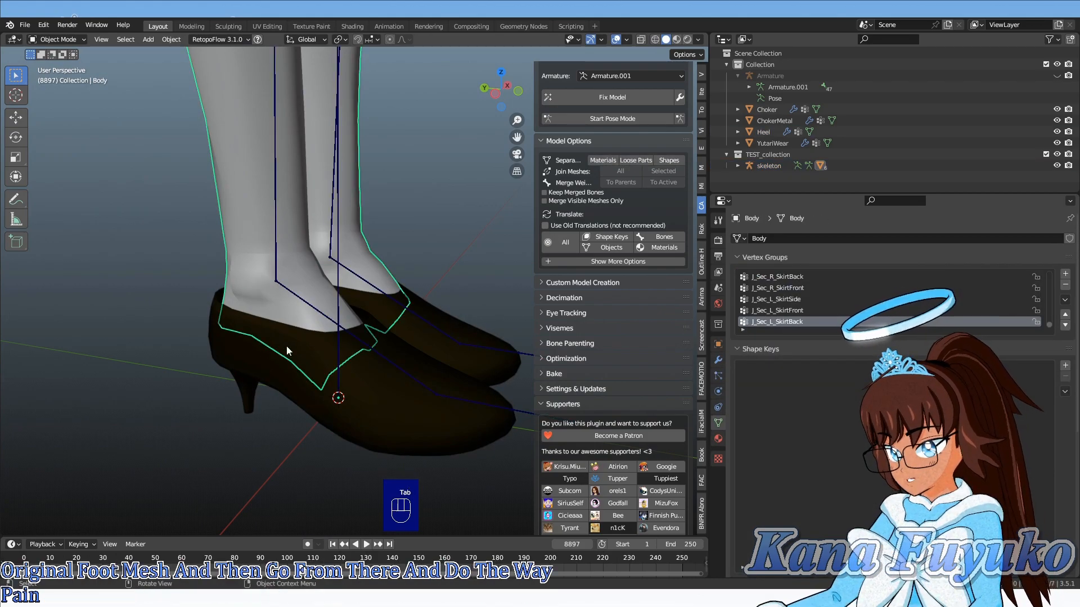
{"action": "left_click", "coordinate": [242, 380]}
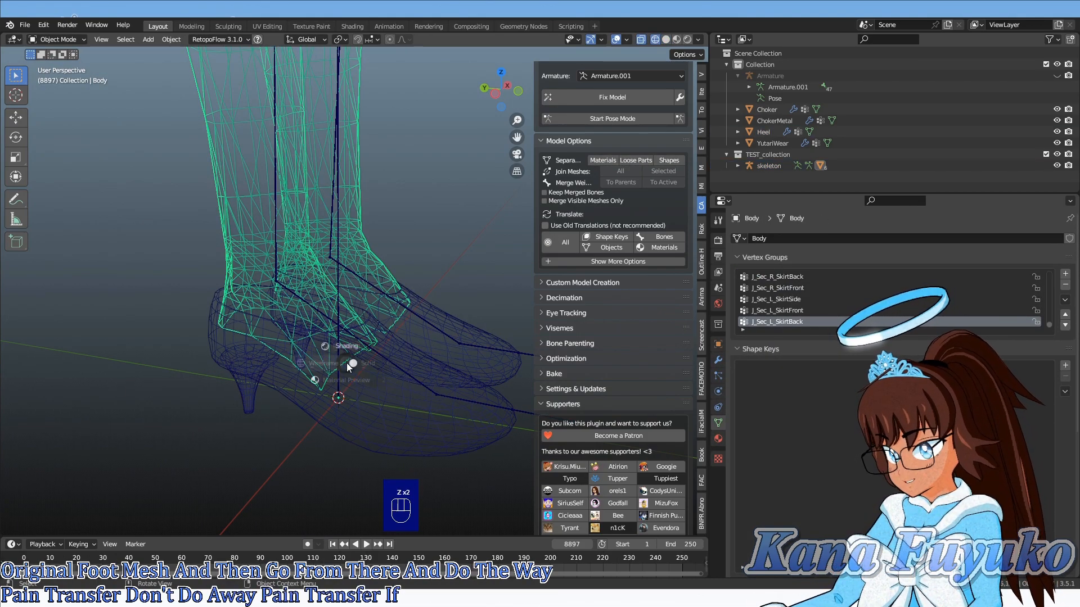
{"action": "left_click", "coordinate": [346, 363]}
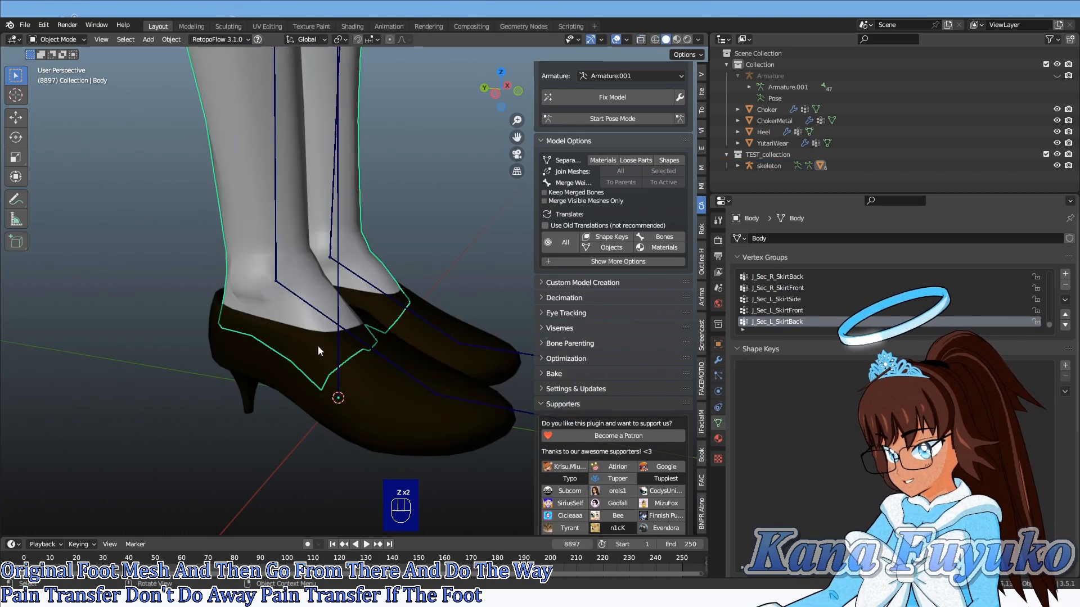
- Put the skeleton in Pose Mode and rotate the J_Bip_R_Foot bone 43.5° to test the shoe
{"action": "left_click", "coordinate": [288, 298]}
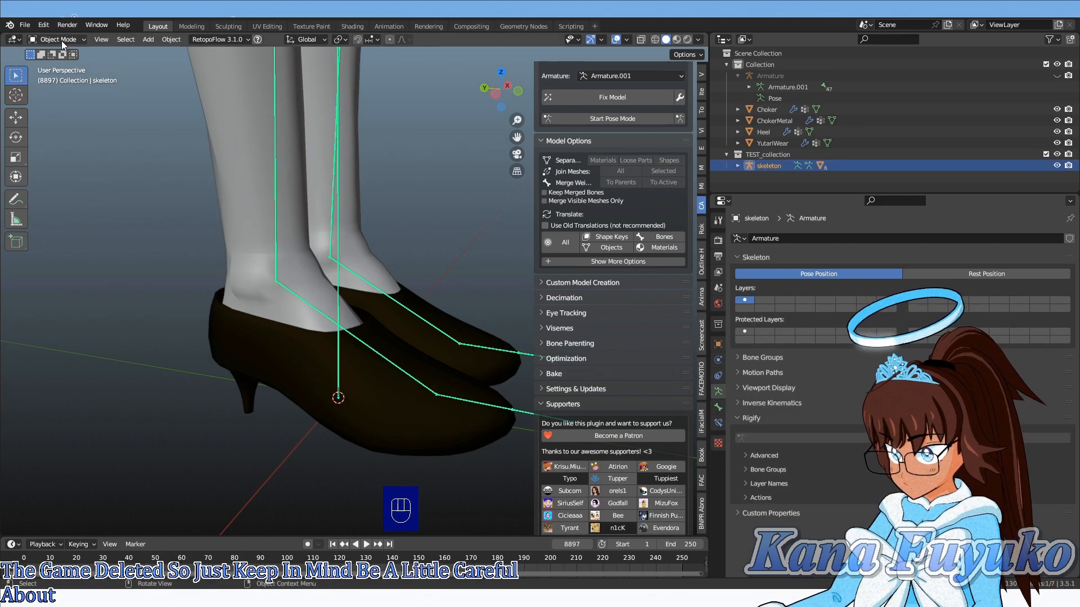
{"action": "left_click", "coordinate": [66, 77]}
{"action": "scroll", "coordinate": [410, 305], "scroll_direction": "down", "scroll_amount": 2}
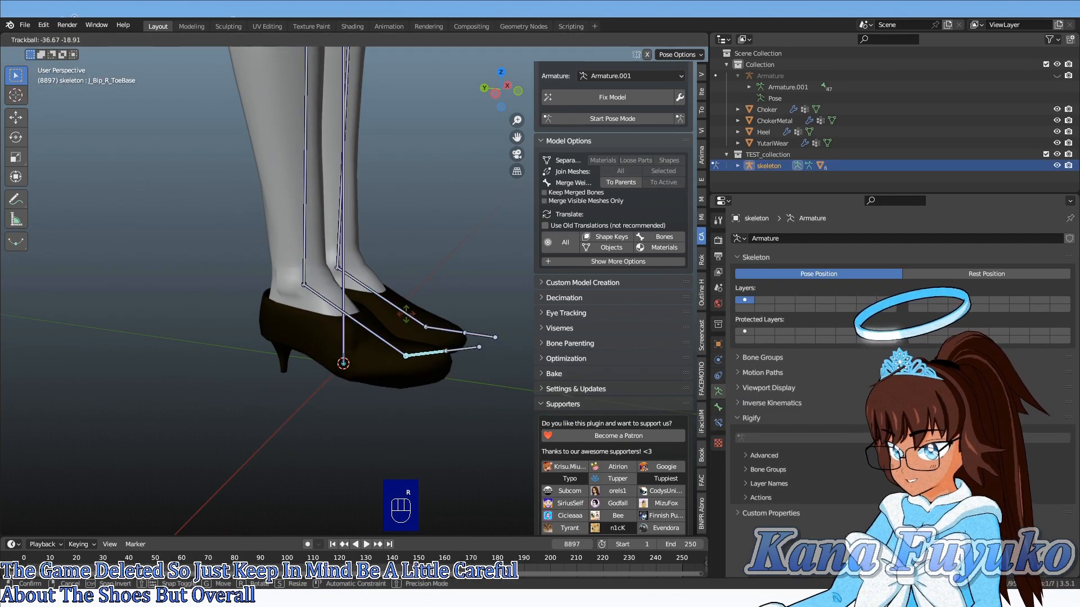
{"action": "left_click", "coordinate": [353, 326]}
{"action": "key", "text": "r"}
{"action": "key", "text": "r"}
{"action": "left_click", "coordinate": [305, 413]}
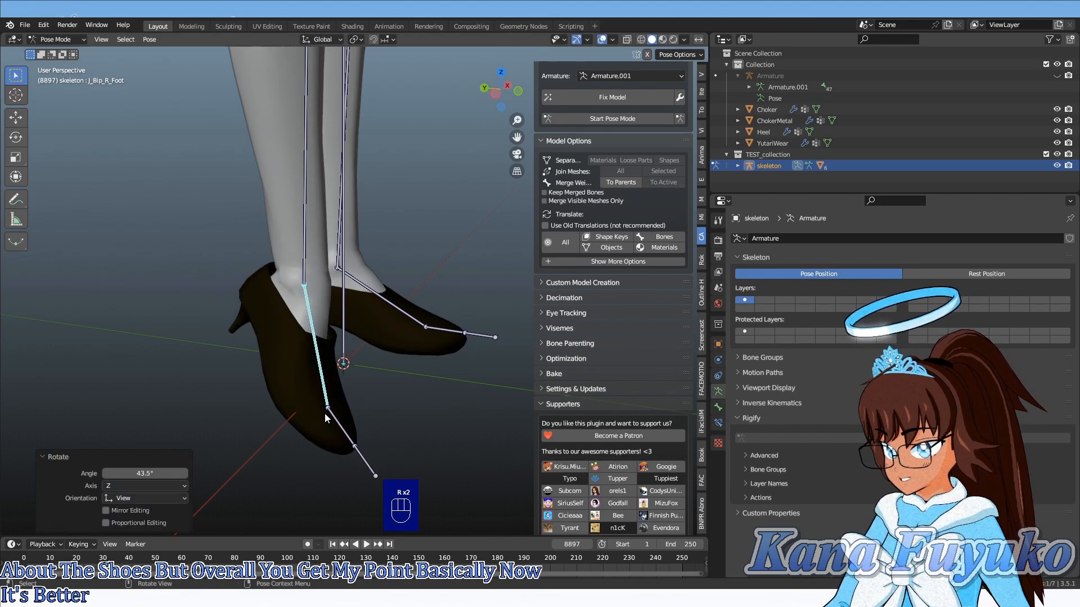
- Rotate the J_Bip_R_ToeBase bone -54.3° to test the shoe's bend at the toes
{"action": "middle_click_drag", "start_coordinate": [306, 414], "coordinate": [349, 404]}
{"action": "left_click", "coordinate": [403, 416]}
{"action": "key", "text": "r"}
{"action": "left_click", "coordinate": [447, 375]}
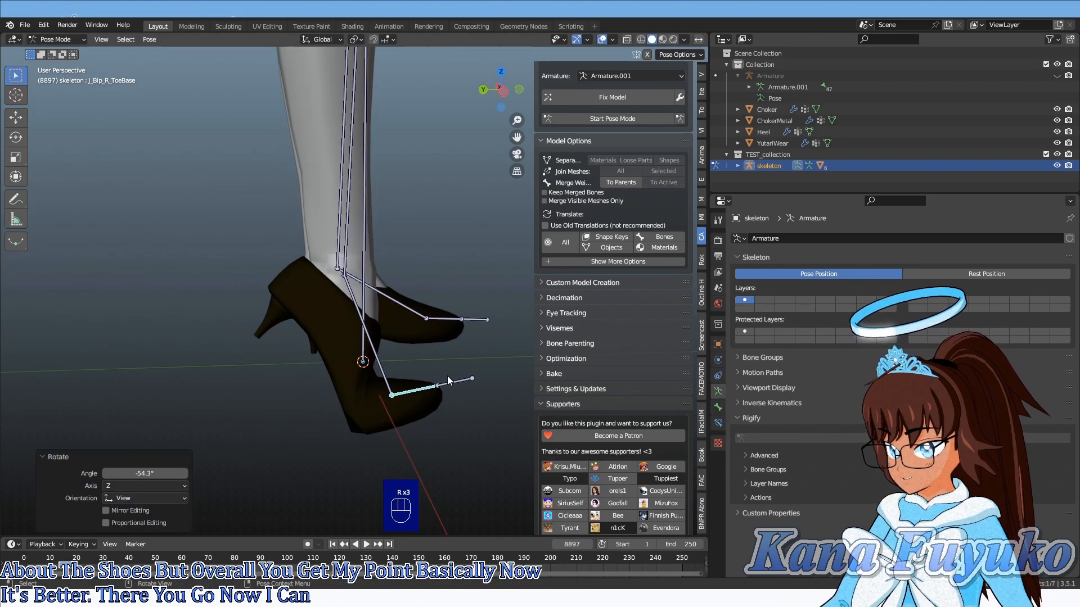
- Move the toe bones of both feet 0.032763 m along Y toward the heel in Edit Mode
{"action": "middle_click_drag", "start_coordinate": [447, 375], "coordinate": [399, 342]}
{"action": "key", "text": "Tab"}
{"action": "left_click", "coordinate": [422, 319]}
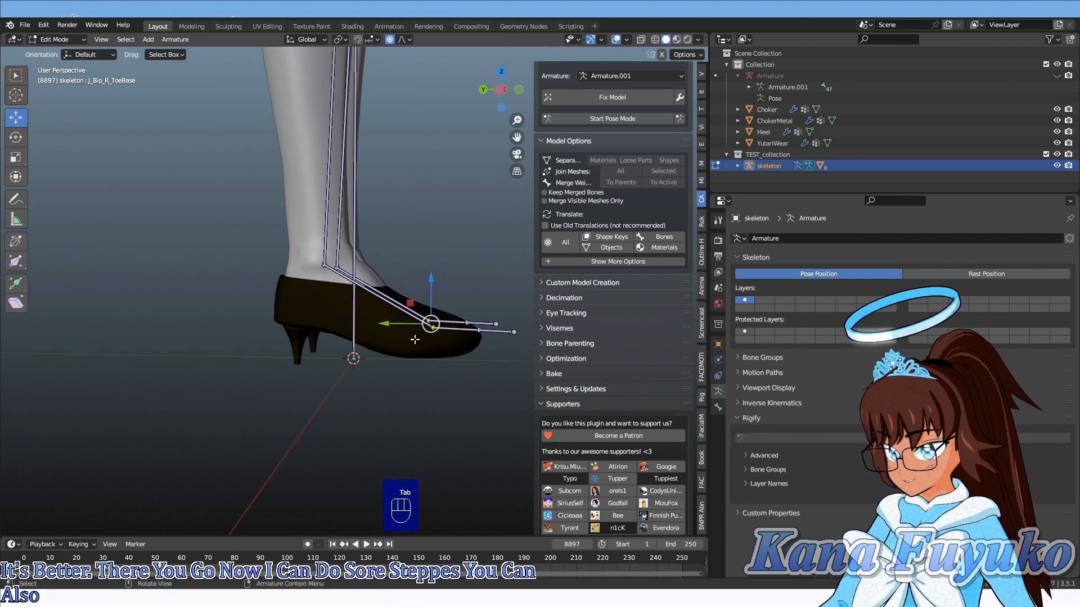
{"action": "left_click_drag", "start_coordinate": [451, 350], "coordinate": [450, 349], "text": "shift"}
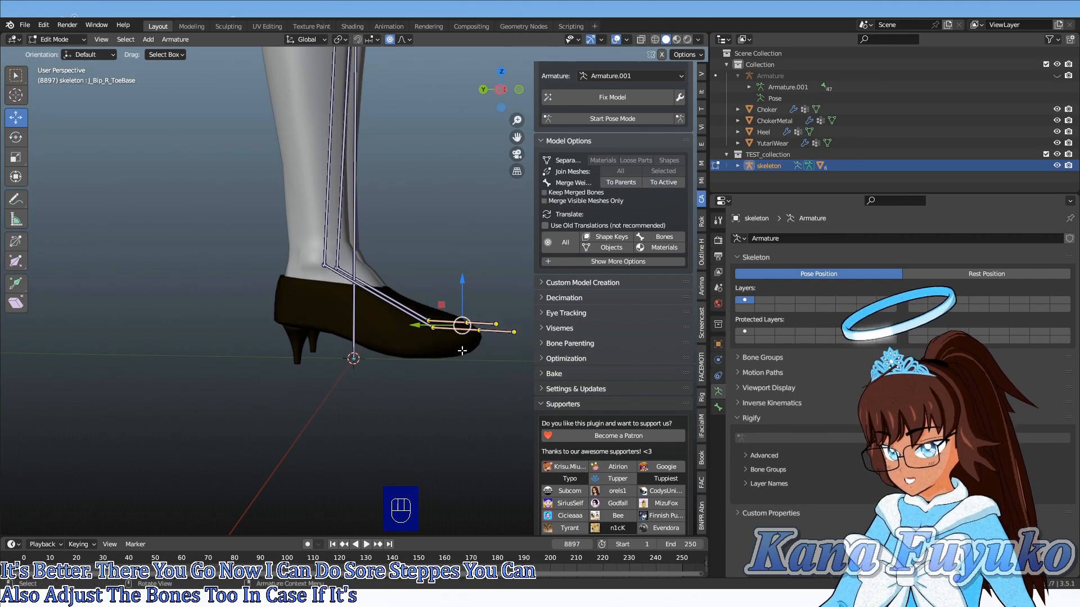
{"action": "key", "text": "ctrl+KP_3"}
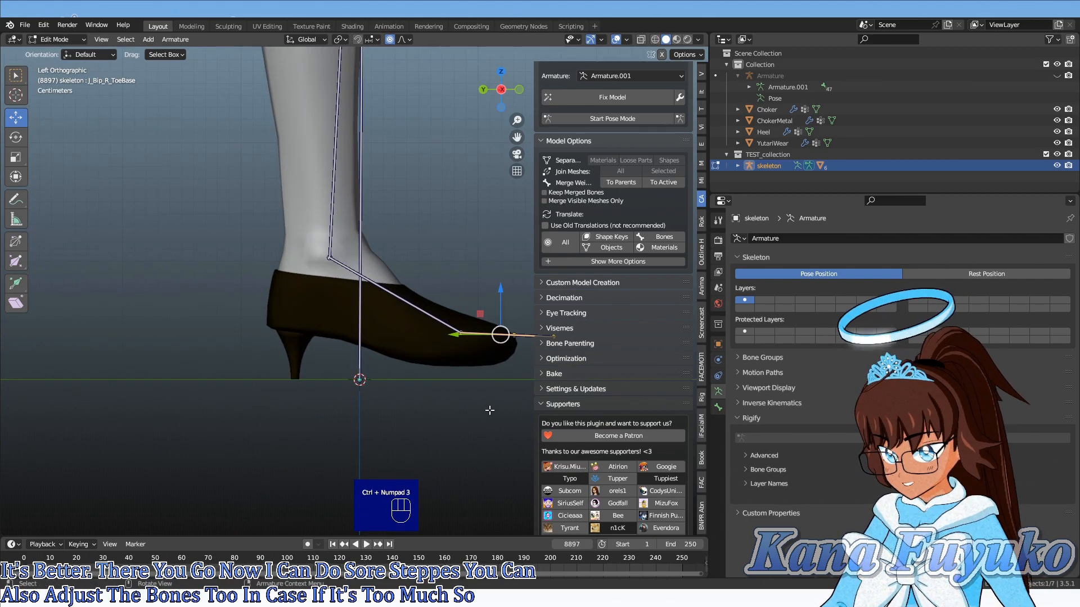
{"action": "key", "text": "g"}
{"action": "key", "text": "y"}
{"action": "left_click_drag", "start_coordinate": [429, 322], "coordinate": [429, 322]}
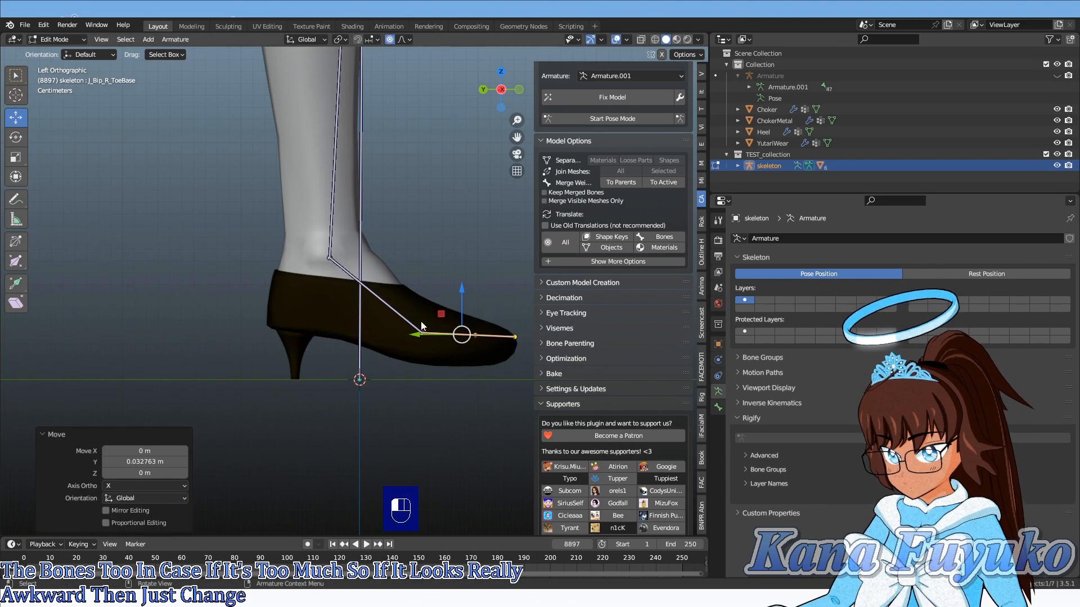
- Switch to wireframe shading and clear the rotations of all bones in Pose Mode
{"action": "key", "text": "z"}
{"action": "left_click", "coordinate": [359, 318]}
{"action": "middle_click_drag", "start_coordinate": [354, 306], "coordinate": [309, 316], "text": "shift"}
{"action": "scroll", "coordinate": [310, 317], "scroll_direction": "up", "scroll_amount": 2}
{"action": "left_click", "coordinate": [77, 38]}
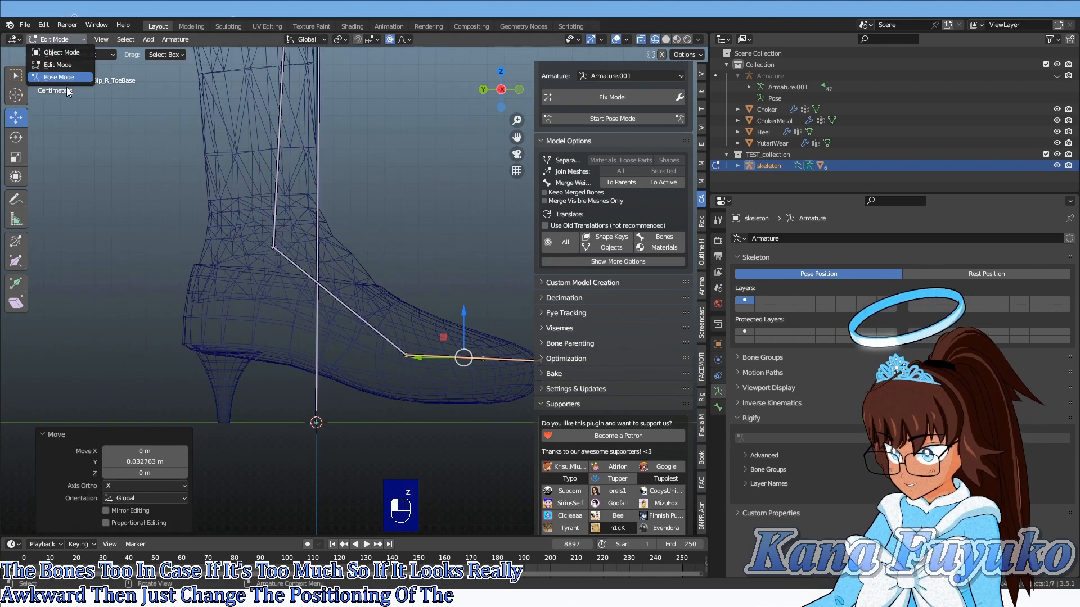
{"action": "left_click", "coordinate": [69, 77]}
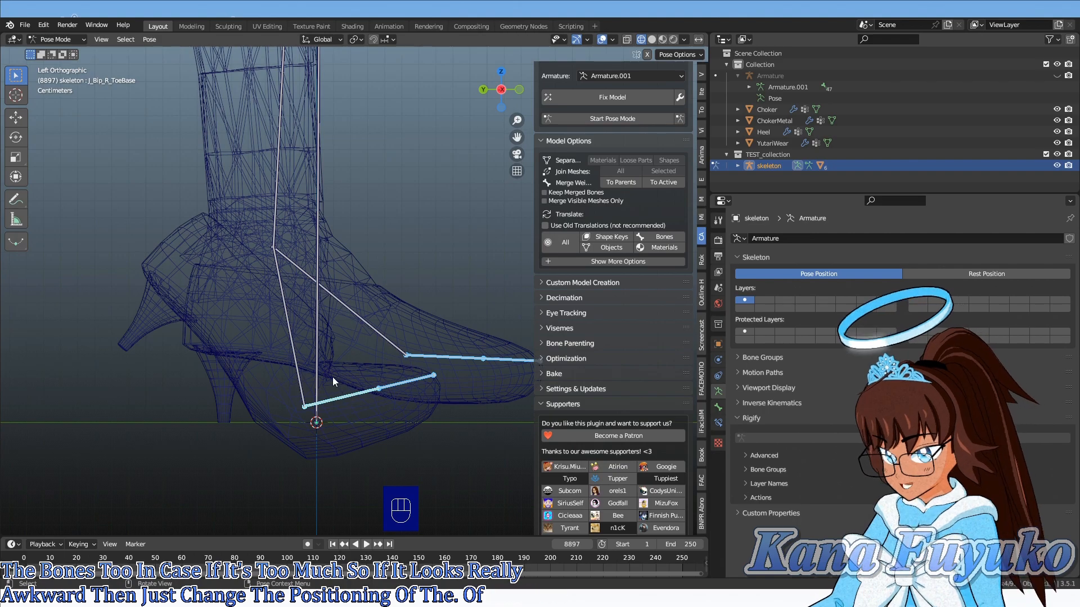
{"action": "key", "text": "a"}
{"action": "key", "text": "alt+r"}
- Rotate the J_Bip_R_Foot bone about 64° and the J_Bip_R_ToeBase bone -55.8° to test the adjusted toe joint
{"action": "left_click", "coordinate": [350, 319]}
{"action": "key", "text": "r"}
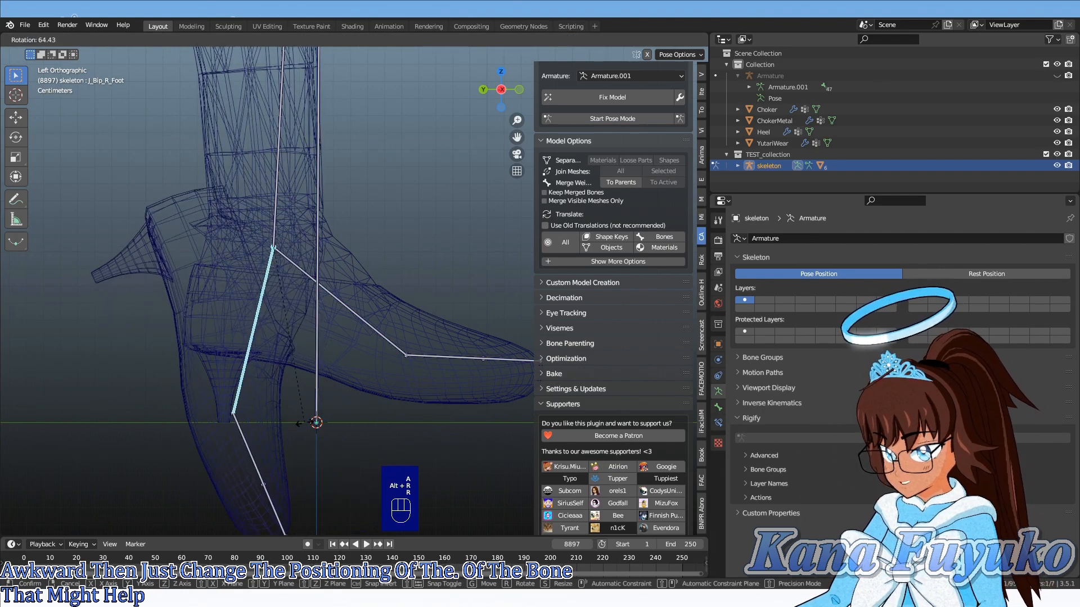
{"action": "left_click", "coordinate": [303, 423]}
{"action": "left_click", "coordinate": [254, 452]}
{"action": "key", "text": "r"}
{"action": "left_click", "coordinate": [403, 260]}
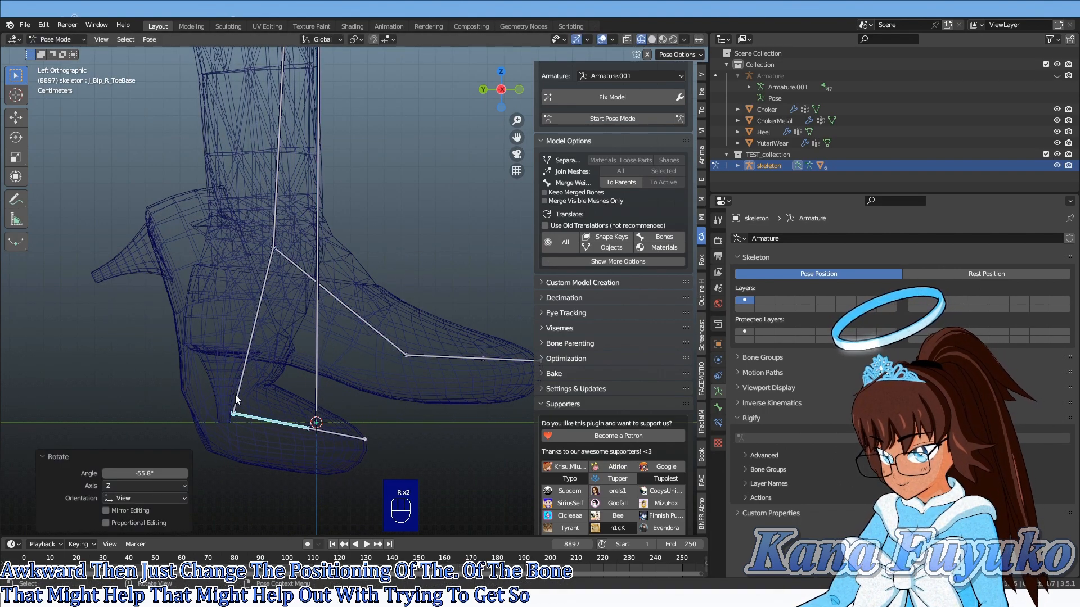
- Move the joints between the foot and toe bones further back in Edit Mode and return to Pose Mode
{"action": "key", "text": "Tab"}
{"action": "left_click_drag", "start_coordinate": [392, 348], "coordinate": [419, 409]}
{"action": "left_click_drag", "start_coordinate": [364, 355], "coordinate": [342, 353]}
{"action": "key", "text": "g"}
{"action": "left_click", "coordinate": [341, 344]}
{"action": "key", "text": "Tab"}
- Restore solid shading and clear the rotation and location of all bones
{"action": "middle_click_drag", "start_coordinate": [268, 393], "coordinate": [306, 395]}
{"action": "key", "text": "z"}
{"action": "left_click", "coordinate": [391, 394]}
{"action": "scroll", "coordinate": [389, 395], "scroll_direction": "down", "scroll_amount": 2}
{"action": "middle_click_drag", "start_coordinate": [389, 396], "coordinate": [279, 398]}
{"action": "key", "text": "a"}
{"action": "key", "text": "alt+r"}
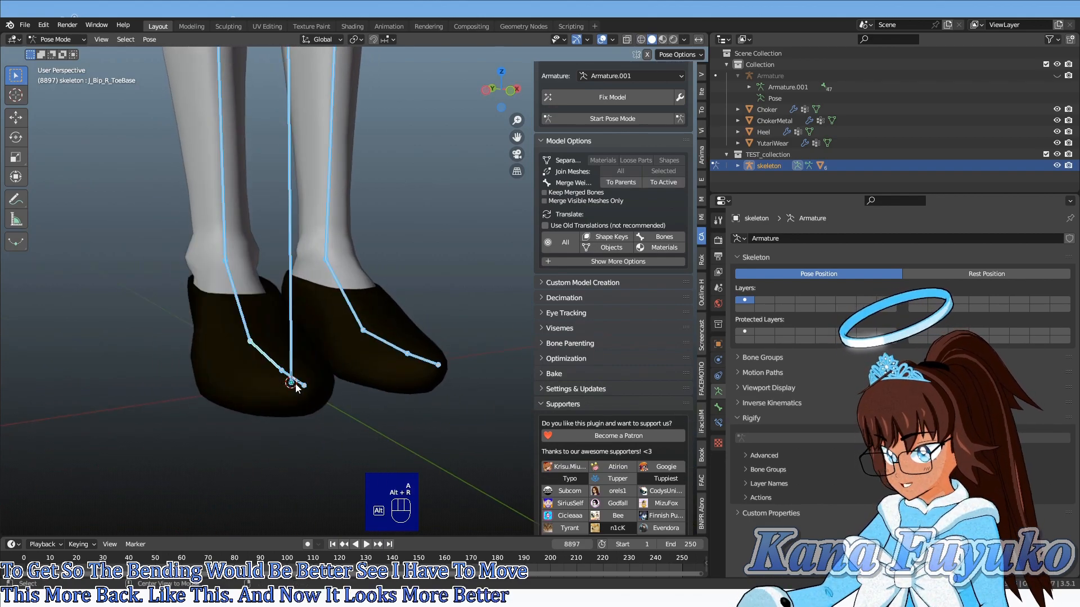
{"action": "key", "text": "alt+g"}
- Return to Object Mode, show the model in Material Preview and hide the skeleton
{"action": "scroll", "coordinate": [295, 381], "scroll_direction": "down", "scroll_amount": 5}
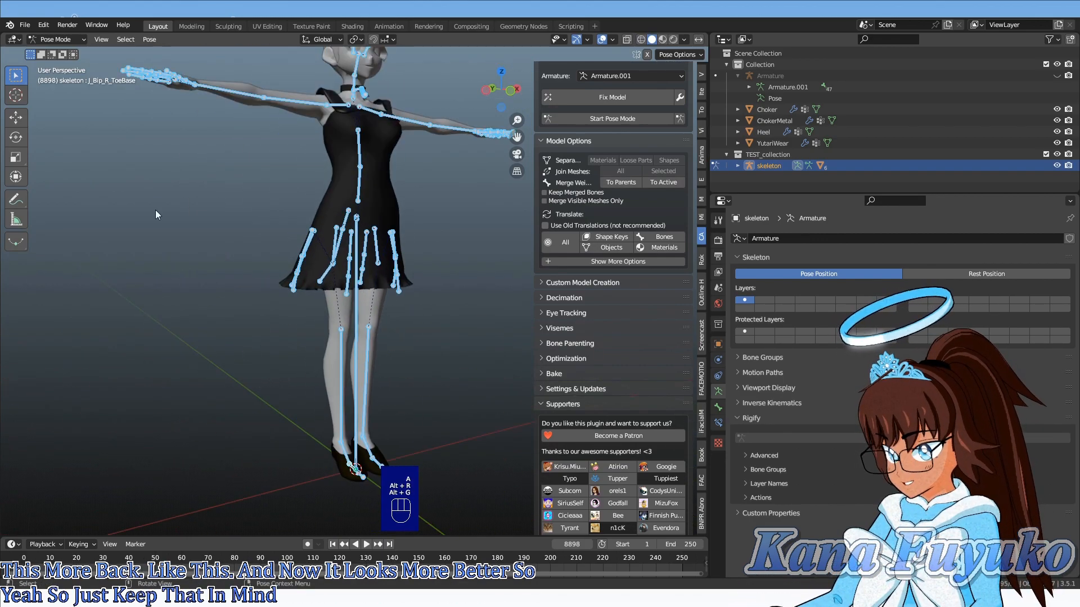
{"action": "left_click", "coordinate": [75, 40]}
{"action": "left_click", "coordinate": [75, 55]}
{"action": "key", "text": "z"}
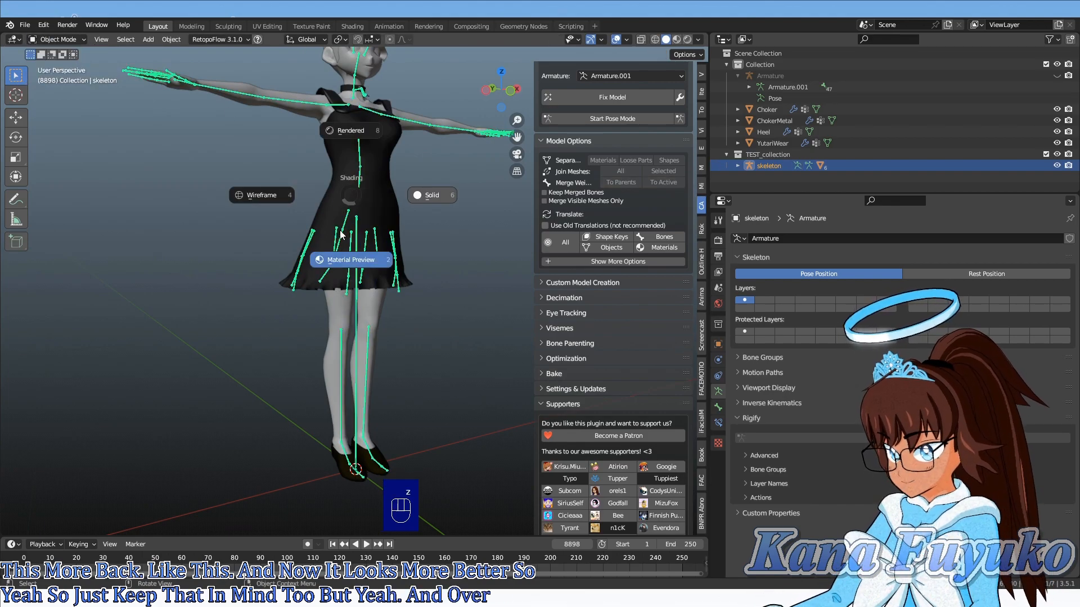
{"action": "left_click", "coordinate": [295, 234]}
{"action": "middle_click_drag", "start_coordinate": [343, 230], "coordinate": [367, 309], "text": "shift"}
{"action": "scroll", "coordinate": [347, 333], "scroll_direction": "up", "scroll_amount": 2}
{"action": "key", "text": "h"}
- Examine the dressed character from the shoes and skirt up to the choker and face
{"action": "scroll", "coordinate": [368, 312], "scroll_direction": "down", "scroll_amount": 1}
{"action": "middle_click_drag", "start_coordinate": [354, 397], "coordinate": [359, 246]}
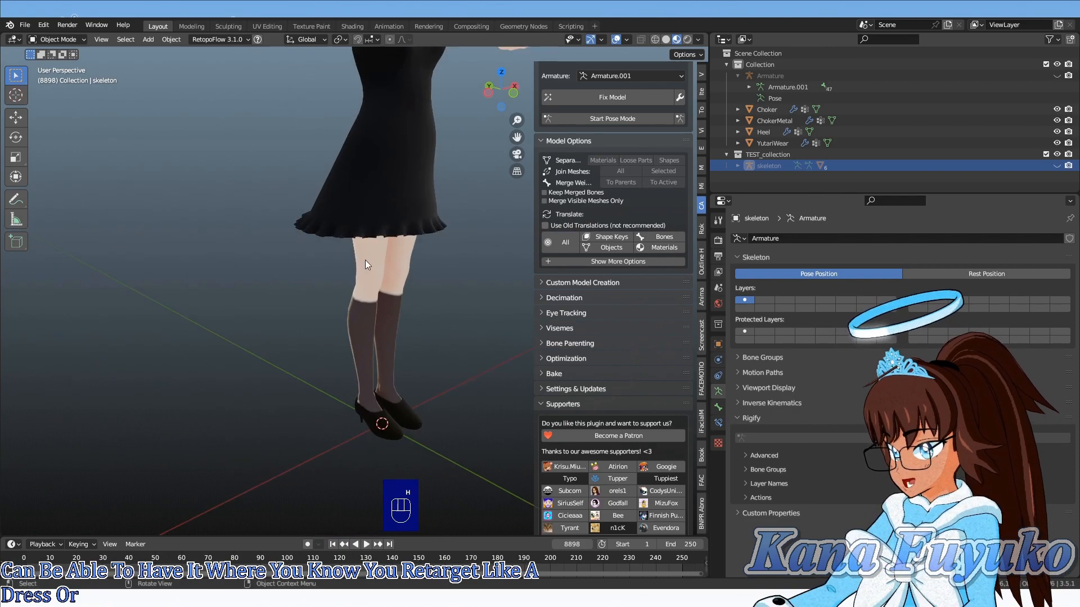
{"action": "scroll", "coordinate": [361, 248], "scroll_direction": "up", "scroll_amount": 2}
{"action": "scroll", "coordinate": [401, 419], "scroll_direction": "down", "scroll_amount": 1}
{"action": "middle_click_drag", "start_coordinate": [401, 419], "coordinate": [373, 345]}
{"action": "scroll", "coordinate": [371, 341], "scroll_direction": "down", "scroll_amount": 1}
{"action": "middle_click_drag", "start_coordinate": [353, 251], "coordinate": [331, 294], "text": "shift"}
{"action": "middle_click_drag", "start_coordinate": [335, 188], "coordinate": [339, 272], "text": "shift"}
{"action": "scroll", "coordinate": [341, 271], "scroll_direction": "up", "scroll_amount": 5}
{"action": "middle_click_drag", "start_coordinate": [377, 151], "coordinate": [346, 299], "text": "shift"}
{"action": "scroll", "coordinate": [411, 232], "scroll_direction": "up", "scroll_amount": 2}
{"action": "scroll", "coordinate": [417, 264], "scroll_direction": "down", "scroll_amount": 2}
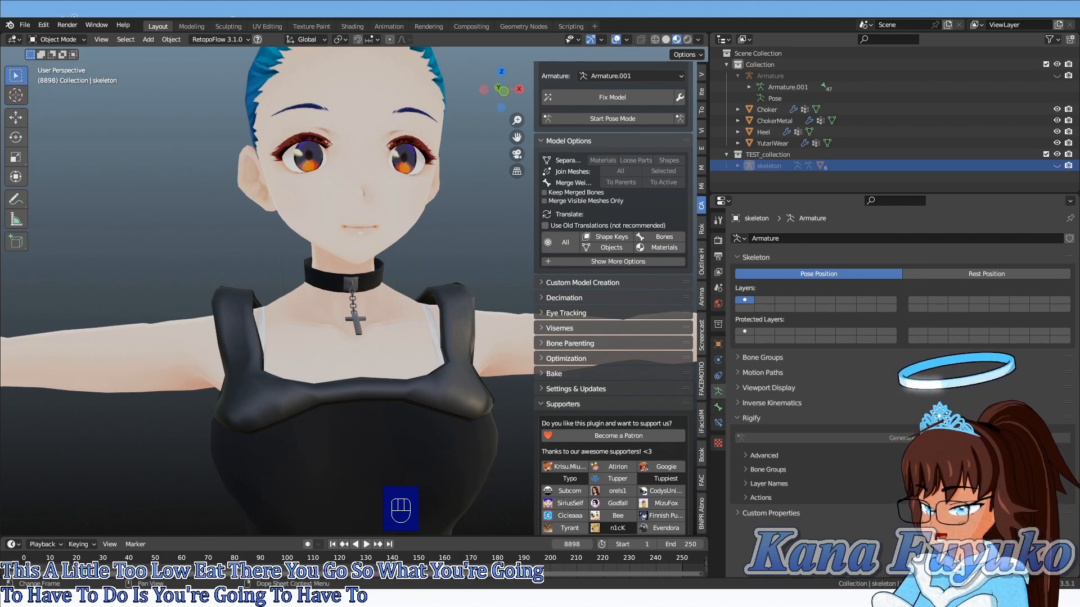
{"action": "middle_click_drag", "start_coordinate": [303, 461], "coordinate": [349, 246]}
- Select the dress, go through its material slots and make the YutariWear material active
{"action": "left_click", "coordinate": [333, 462]}
{"action": "scroll", "coordinate": [323, 458], "scroll_direction": "down", "scroll_amount": 2}
{"action": "scroll", "coordinate": [351, 251], "scroll_direction": "down", "scroll_amount": 3}
{"action": "middle_click_drag", "start_coordinate": [360, 315], "coordinate": [382, 302]}
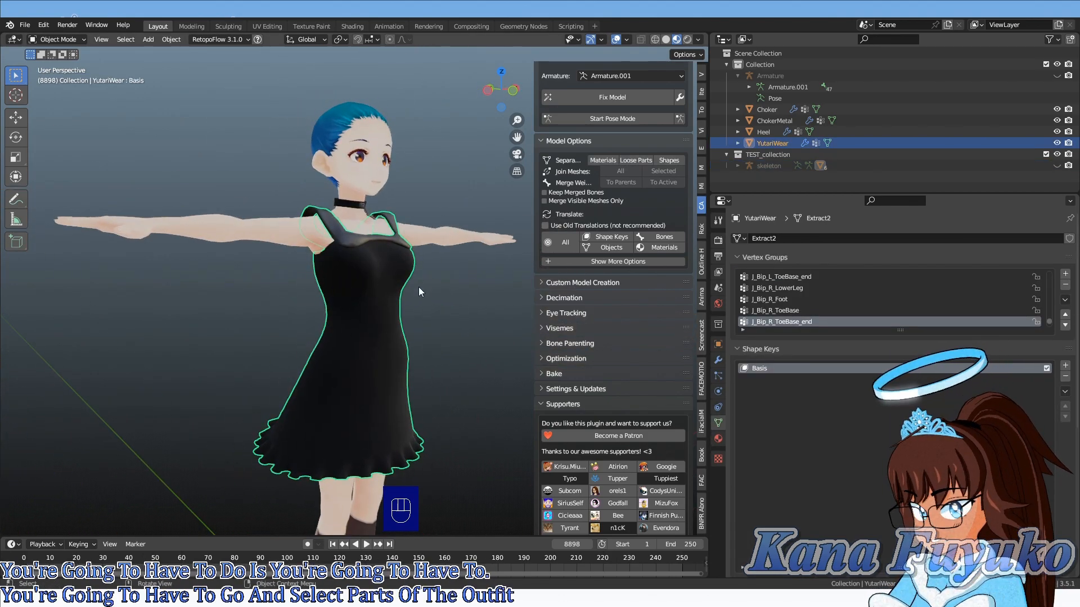
{"action": "left_click", "coordinate": [718, 439]}
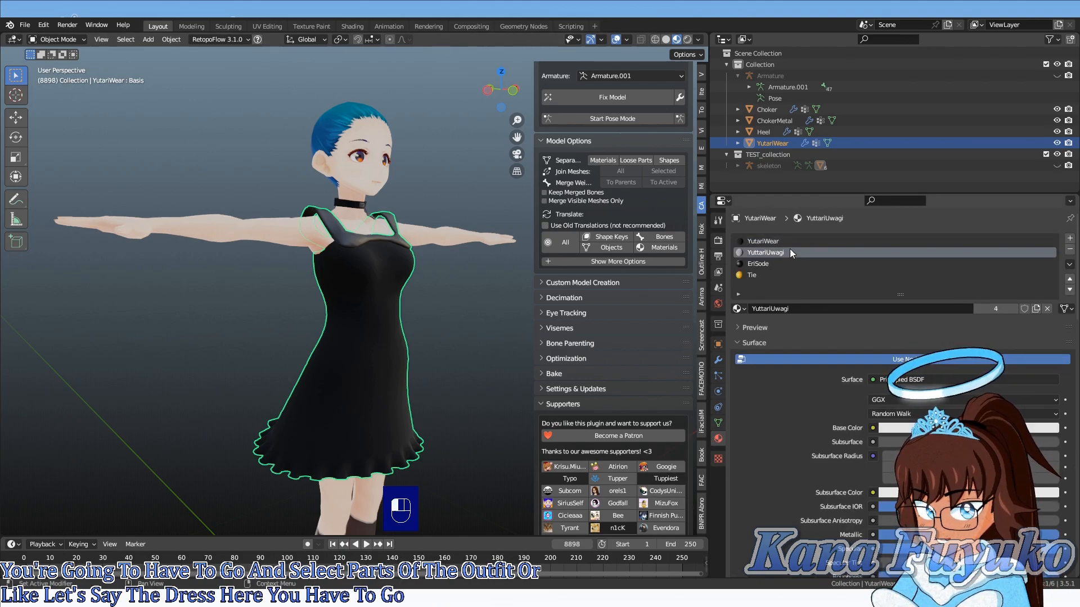
{"action": "left_click", "coordinate": [760, 242]}
{"action": "left_click", "coordinate": [759, 263]}
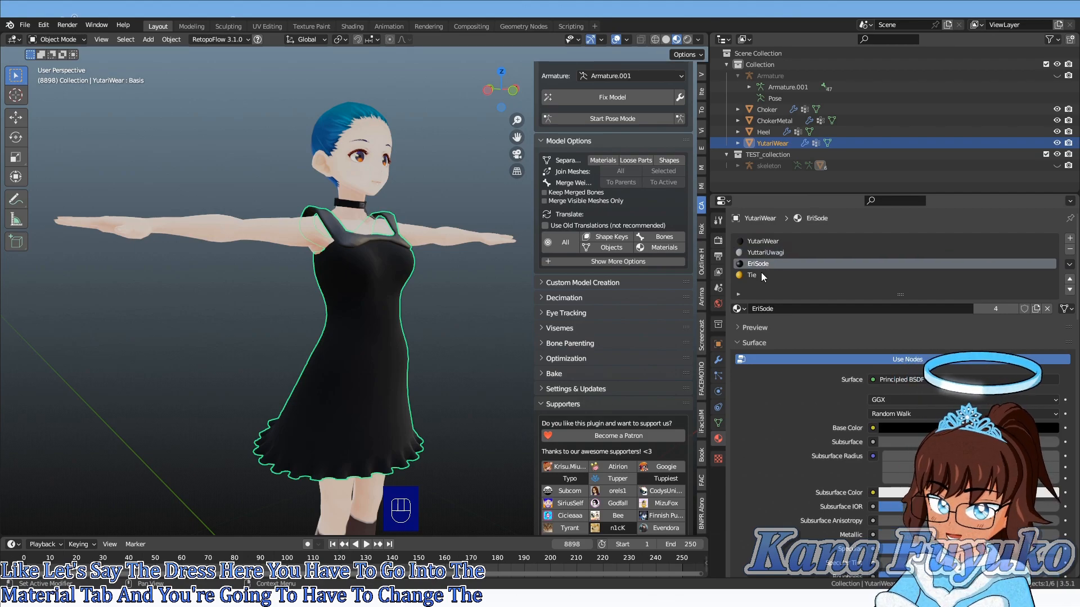
{"action": "left_click", "coordinate": [775, 242]}
- Set the YutariWear material's base color to a bright blue and check the dress from several angles
{"action": "scroll", "coordinate": [488, 301], "scroll_direction": "up", "scroll_amount": 3}
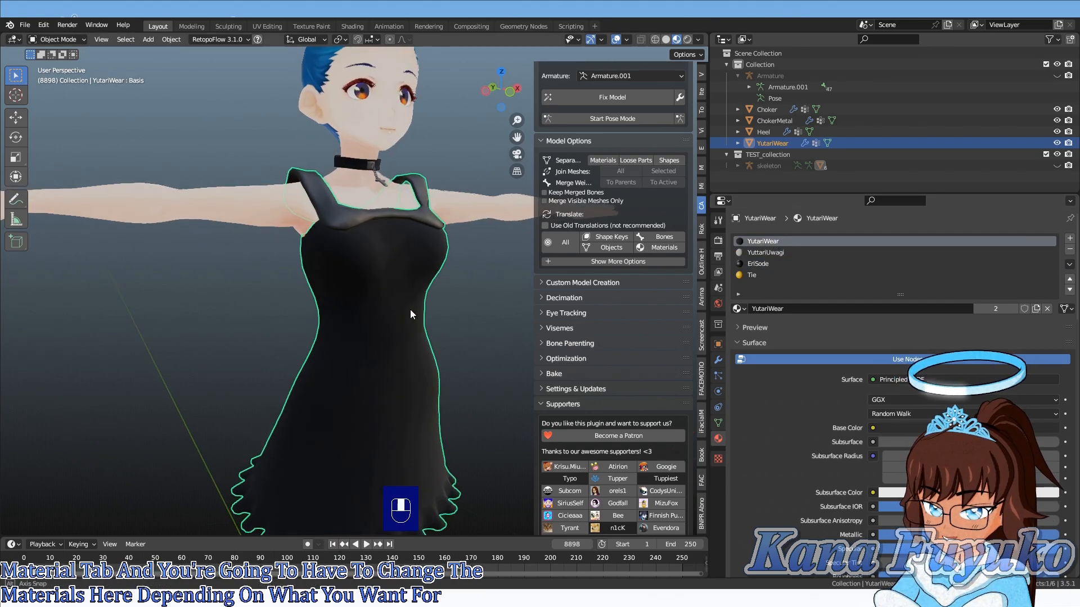
{"action": "left_click", "coordinate": [1001, 428]}
{"action": "mouse_move", "coordinate": [1001, 305]}
{"action": "left_mouse_down"}
{"action": "mouse_move", "coordinate": [1001, 271]}
{"action": "mouse_move", "coordinate": [989, 274]}
{"action": "mouse_move", "coordinate": [1004, 292]}
{"action": "mouse_move", "coordinate": [998, 280]}
{"action": "left_mouse_up"}
{"action": "left_click_drag", "start_coordinate": [1049, 308], "coordinate": [1016, 280]}
{"action": "scroll", "coordinate": [596, 377], "scroll_direction": "down", "scroll_amount": 2}
{"action": "scroll", "coordinate": [450, 394], "scroll_direction": "down", "scroll_amount": 1}
{"action": "middle_click_drag", "start_coordinate": [420, 400], "coordinate": [461, 383]}
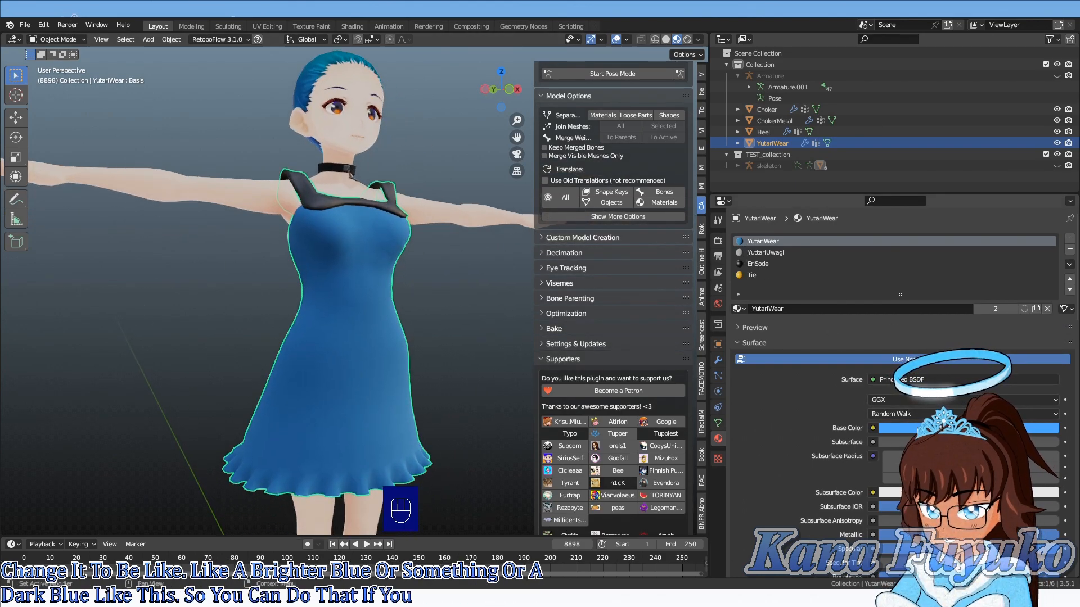
{"action": "middle_click_drag", "start_coordinate": [393, 334], "coordinate": [346, 369]}
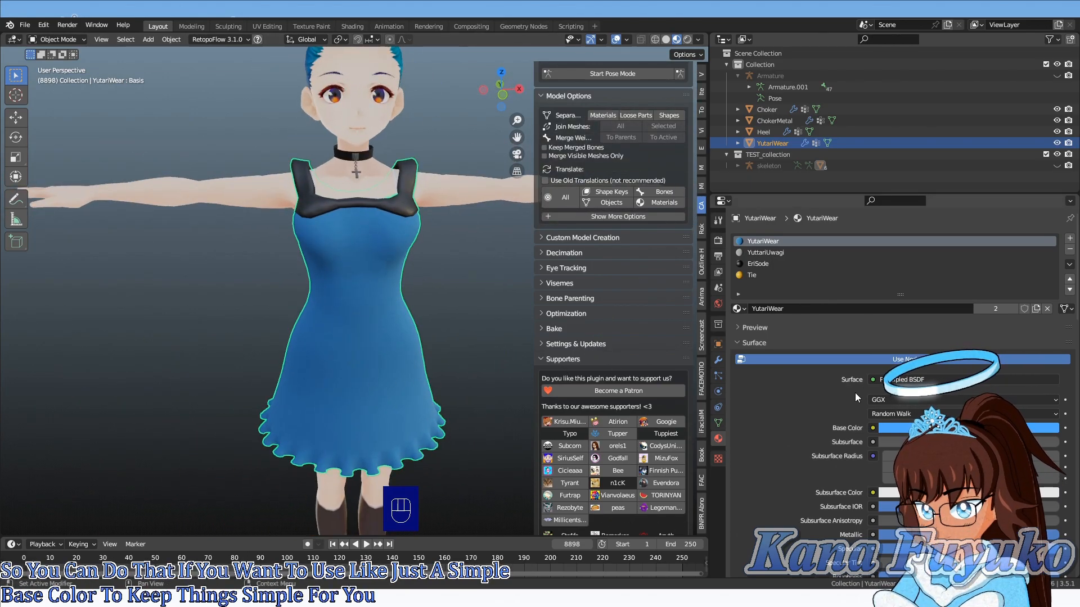
{"action": "middle_click_drag", "start_coordinate": [387, 346], "coordinate": [446, 312]}
{"action": "scroll", "coordinate": [294, 310], "scroll_direction": "up", "scroll_amount": 6}
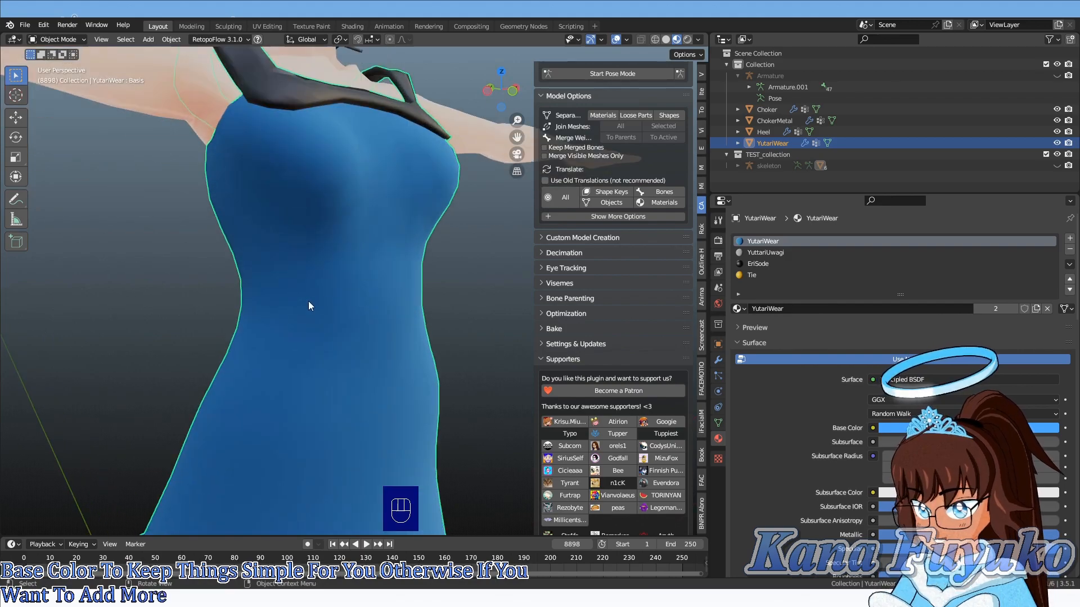
- Try an Image Texture as the YutariWear material's base color, and undo that change
{"action": "scroll", "coordinate": [293, 306], "scroll_direction": "down", "scroll_amount": 6}
{"action": "scroll", "coordinate": [451, 363], "scroll_direction": "up", "scroll_amount": 2}
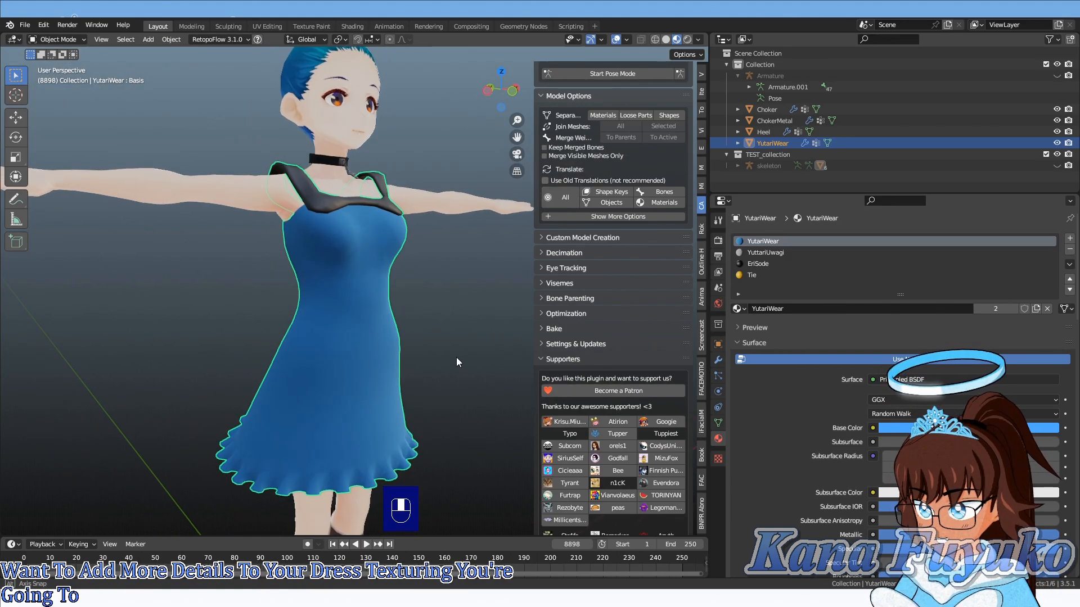
{"action": "middle_click_drag", "start_coordinate": [457, 356], "coordinate": [437, 356]}
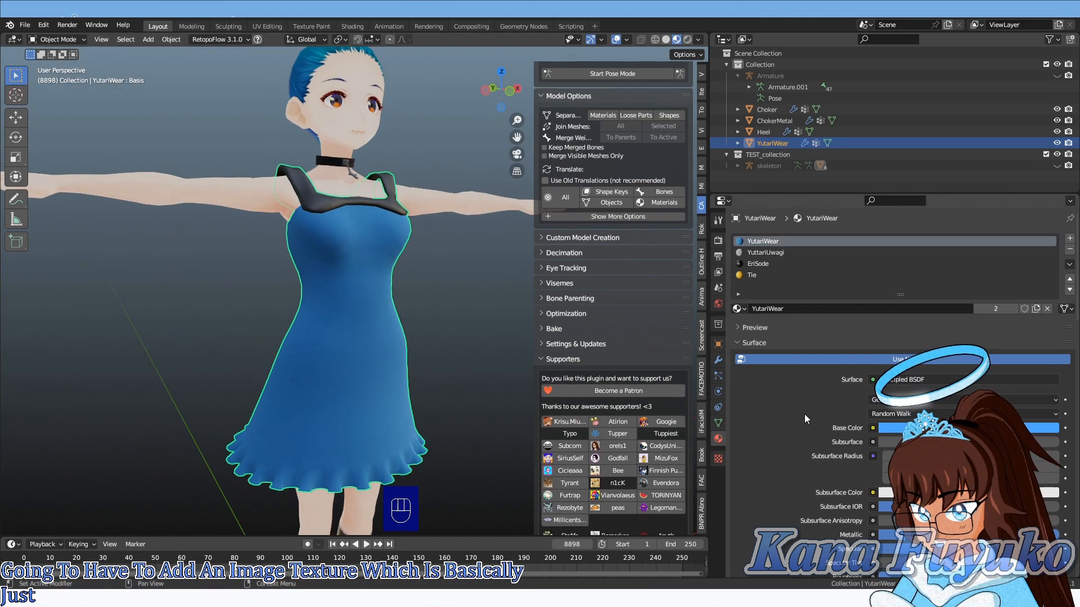
{"action": "left_click", "coordinate": [873, 428]}
{"action": "left_click", "coordinate": [872, 427]}
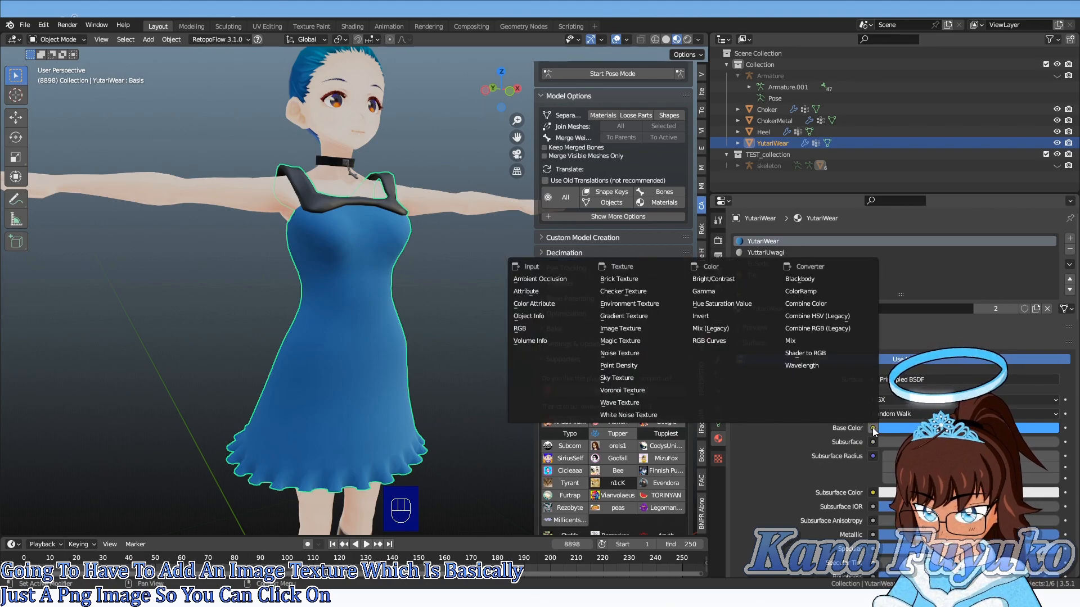
{"action": "left_click", "coordinate": [621, 328]}
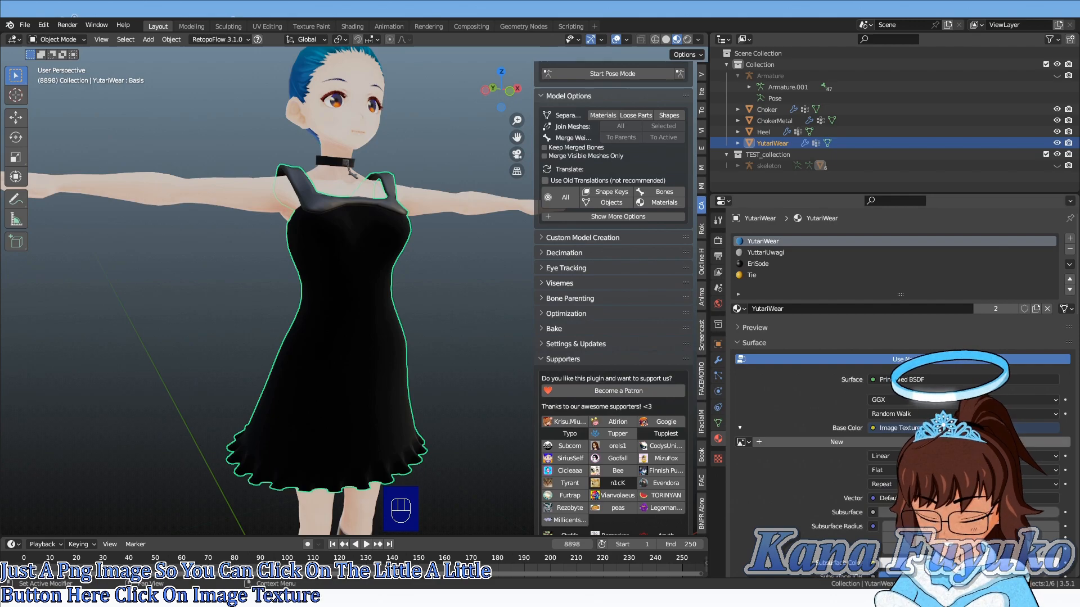
{"action": "key", "text": "ctrl+z"}
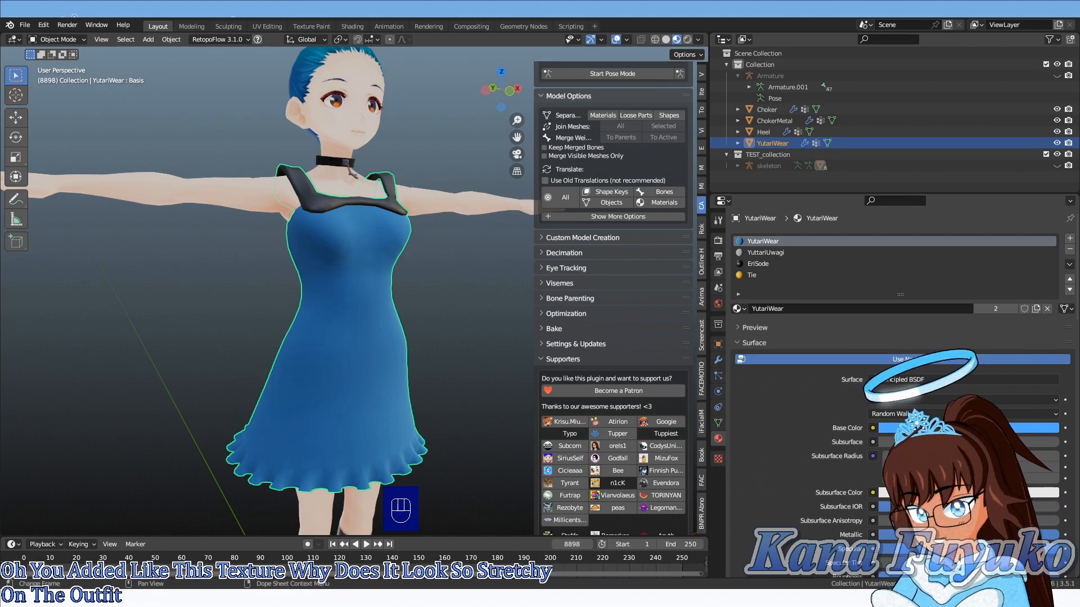
- Examine the dress's UV layout in the UV Editing workspace and return to the Layout workspace
{"action": "left_click", "coordinate": [276, 25]}
{"action": "scroll", "coordinate": [268, 289], "scroll_direction": "up", "scroll_amount": 4}
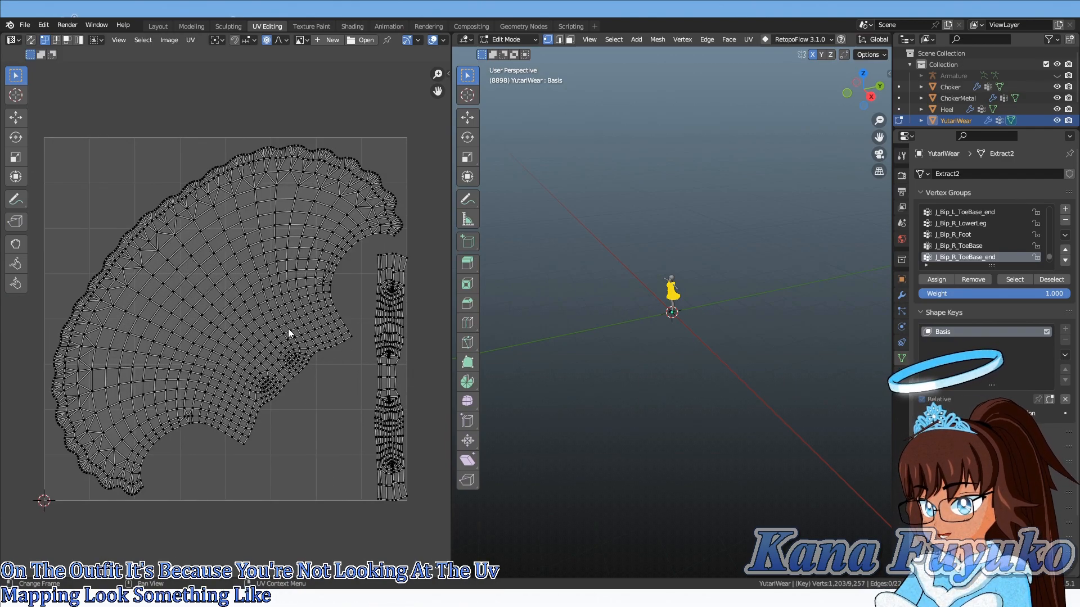
{"action": "scroll", "coordinate": [295, 312], "scroll_direction": "down", "scroll_amount": 1}
{"action": "scroll", "coordinate": [295, 312], "scroll_direction": "up", "scroll_amount": 1}
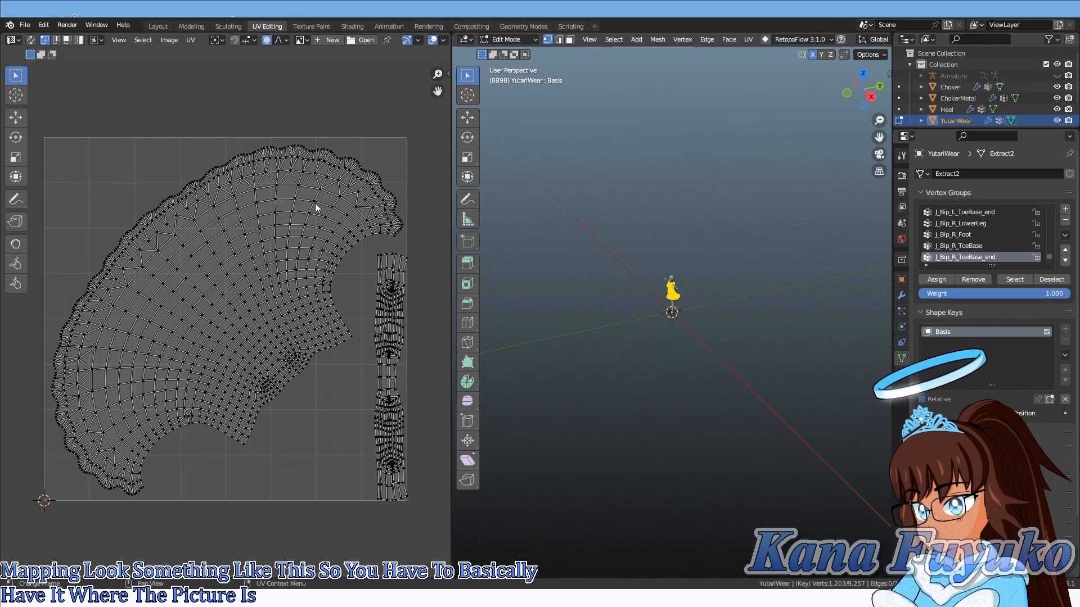
{"action": "left_click", "coordinate": [158, 26]}
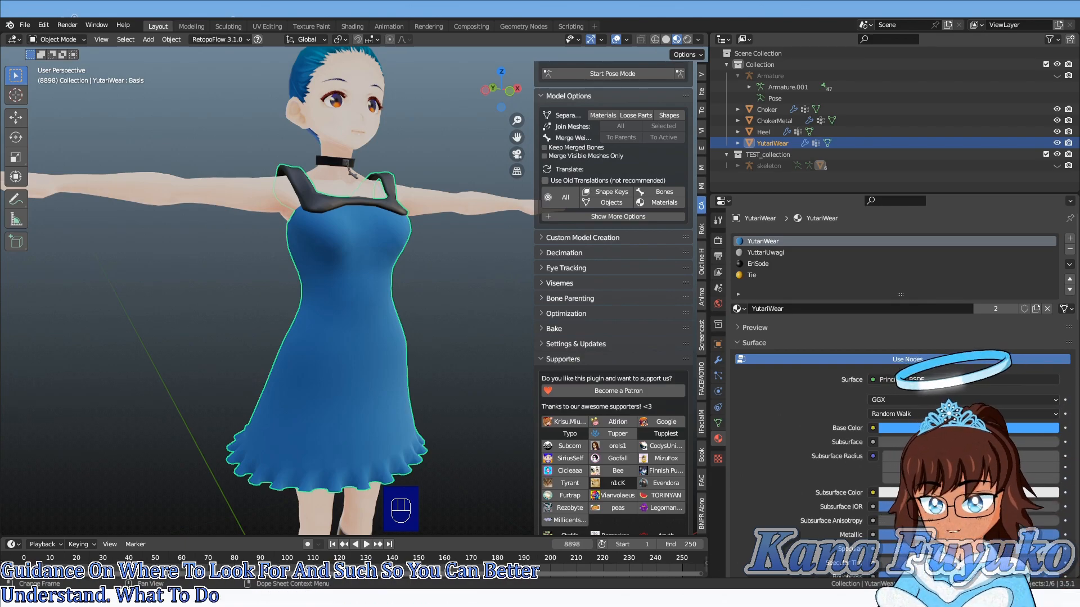
- Examine the dressed character from the side and front, from the face down to the shoes
{"action": "middle_click_drag", "start_coordinate": [359, 231], "coordinate": [248, 245]}
{"action": "scroll", "coordinate": [311, 279], "scroll_direction": "up", "scroll_amount": 1}
{"action": "left_click", "coordinate": [310, 168]}
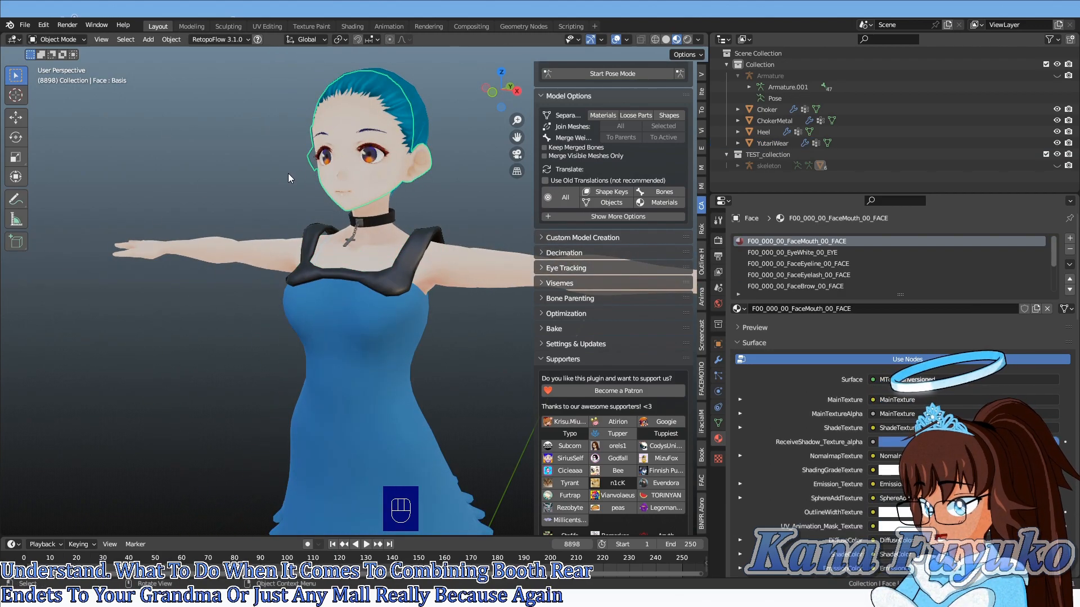
{"action": "middle_click_drag", "start_coordinate": [375, 204], "coordinate": [430, 246]}
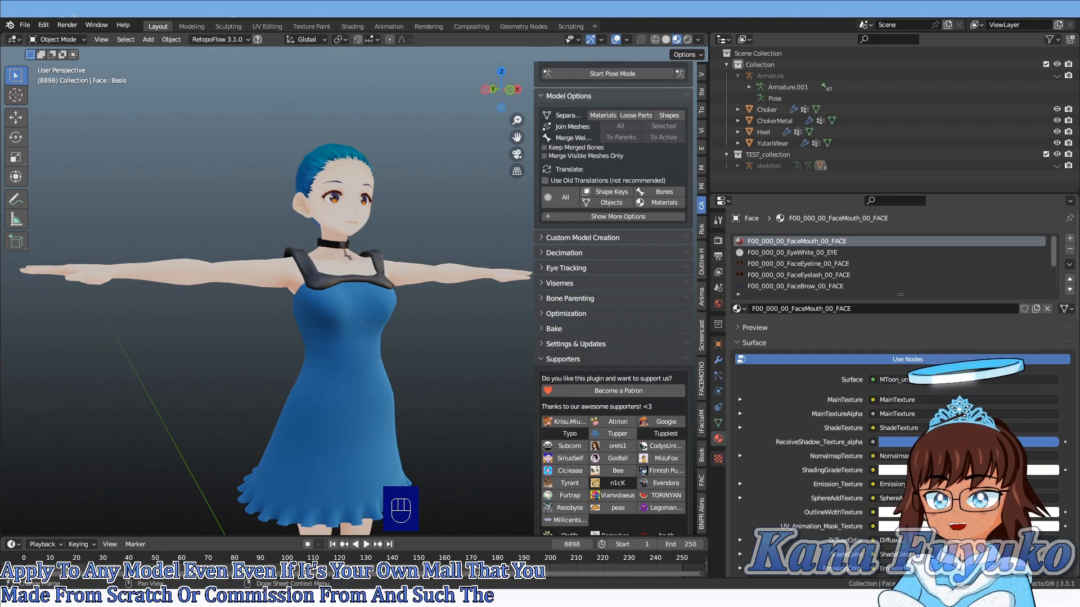
{"action": "middle_click_drag", "start_coordinate": [324, 301], "coordinate": [393, 303]}
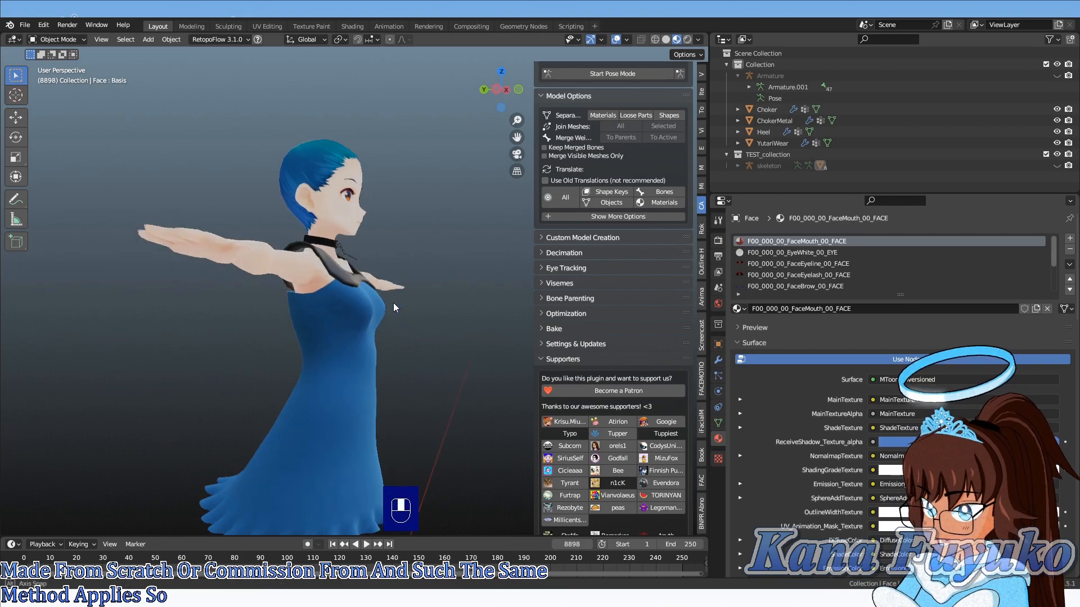
{"action": "middle_click_drag", "start_coordinate": [348, 415], "coordinate": [254, 309], "text": "shift"}
{"action": "scroll", "coordinate": [358, 236], "scroll_direction": "down", "scroll_amount": 3}
{"action": "scroll", "coordinate": [328, 276], "scroll_direction": "up", "scroll_amount": 3}
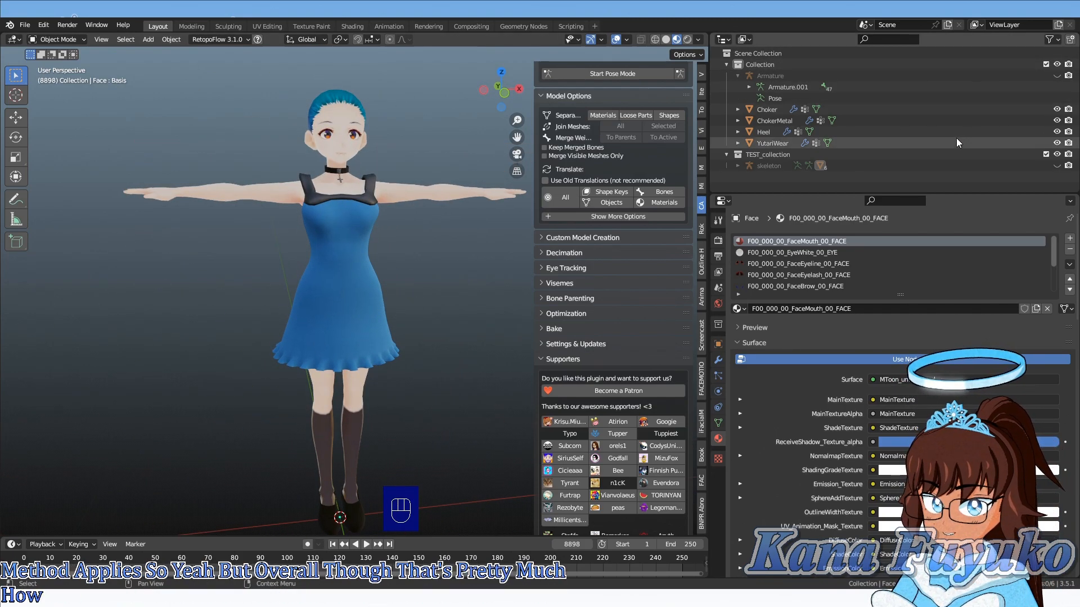
- Expand the skeleton in the scene hierarchy and move Choker, ChokerMetal, Heel and YutariWear under it
{"action": "left_click", "coordinate": [763, 167]}
{"action": "left_click", "coordinate": [737, 166]}
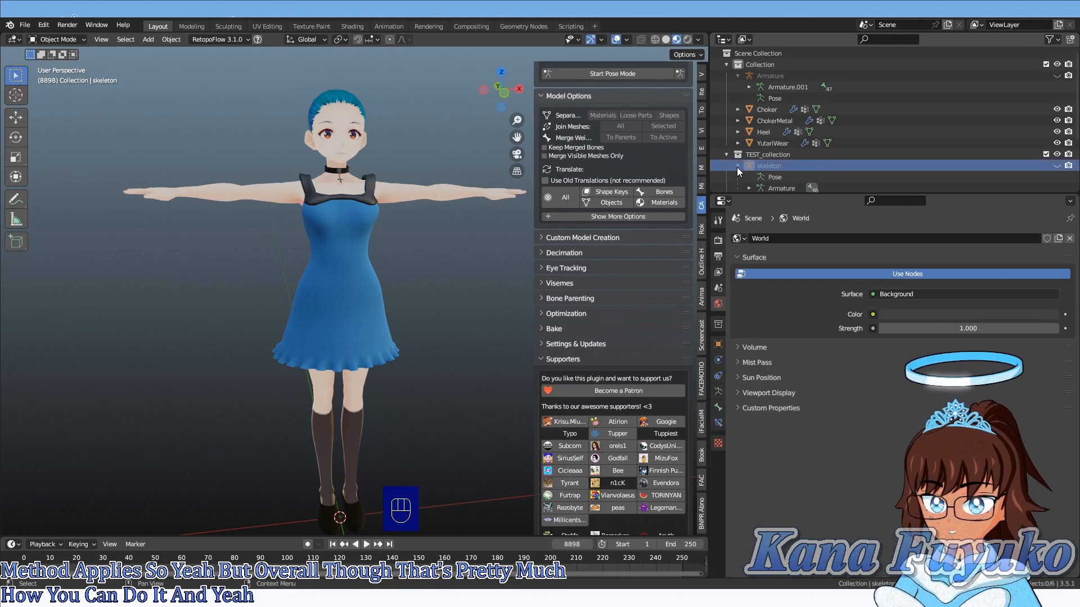
{"action": "scroll", "coordinate": [754, 149], "scroll_direction": "down", "scroll_amount": 1}
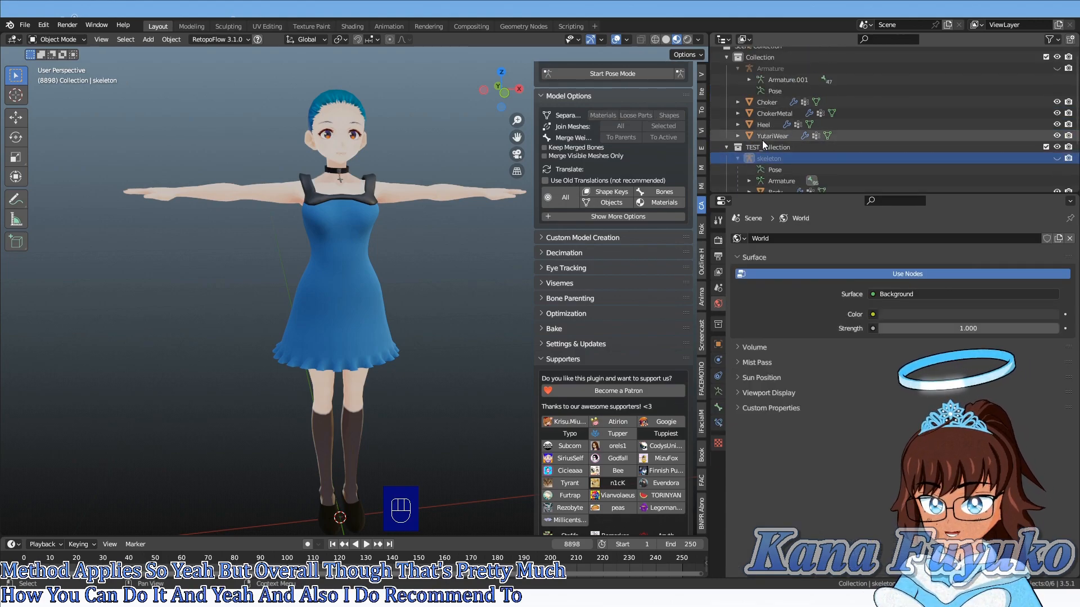
{"action": "left_click", "coordinate": [762, 137]}
{"action": "left_click", "coordinate": [767, 104], "text": "shift"}
{"action": "left_click_drag", "start_coordinate": [767, 103], "coordinate": [767, 187]}
{"action": "scroll", "coordinate": [759, 169], "scroll_direction": "down", "scroll_amount": 3}
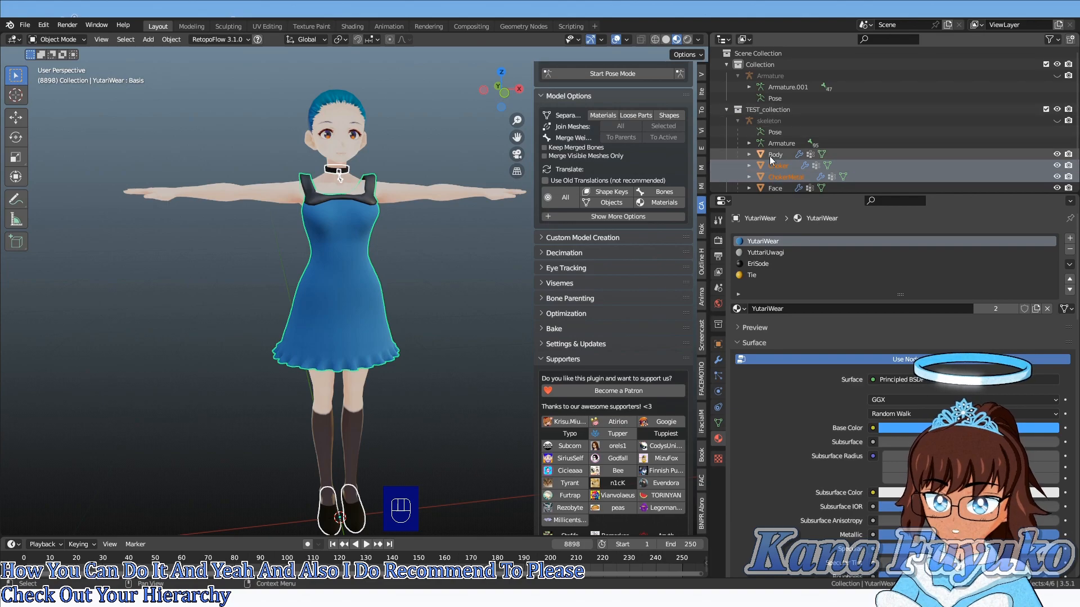
- Delete TEST_collection and the leftover Armature from the scene hierarchy, keeping the skeleton and its meshes
{"action": "left_click", "coordinate": [767, 81]}
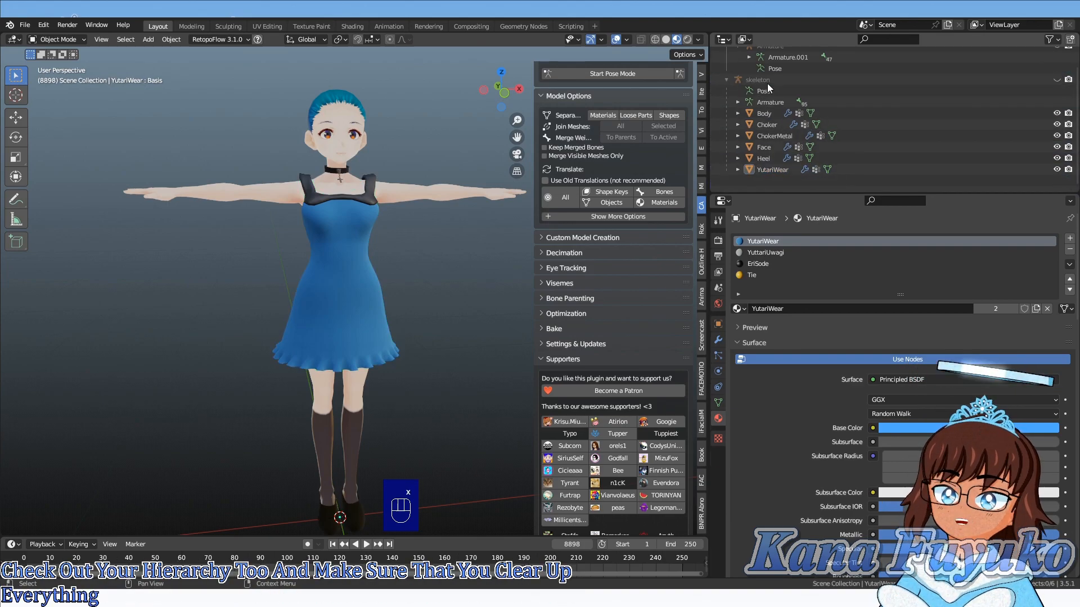
{"action": "key", "text": "x"}
{"action": "key", "text": "x"}
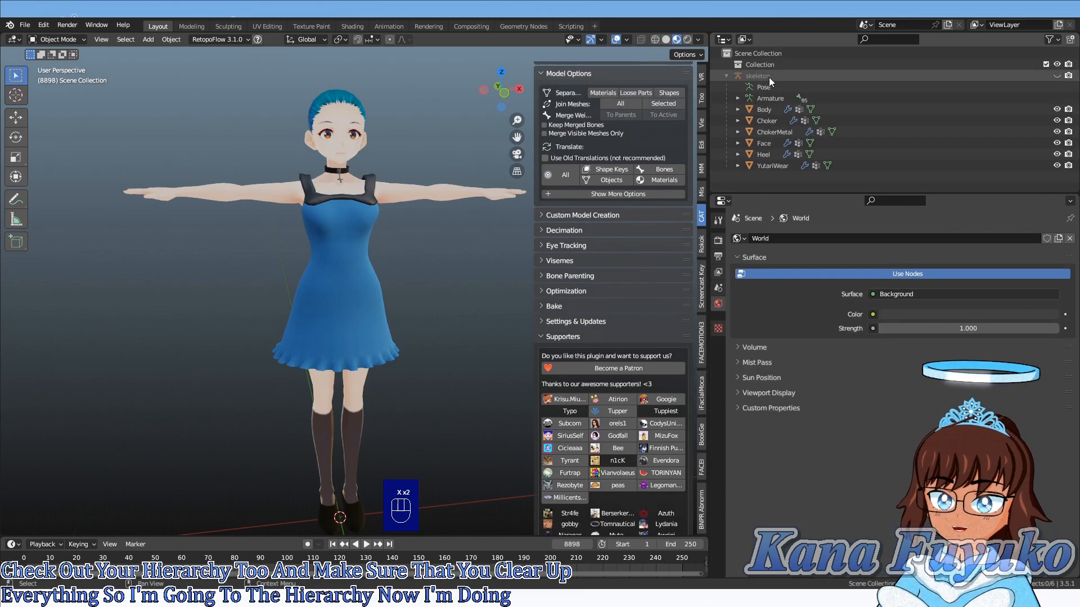
- Unhide the skeleton, put it in Pose Mode and rotate both arms down beside the body
{"action": "left_click", "coordinate": [1057, 75]}
{"action": "left_click", "coordinate": [751, 76]}
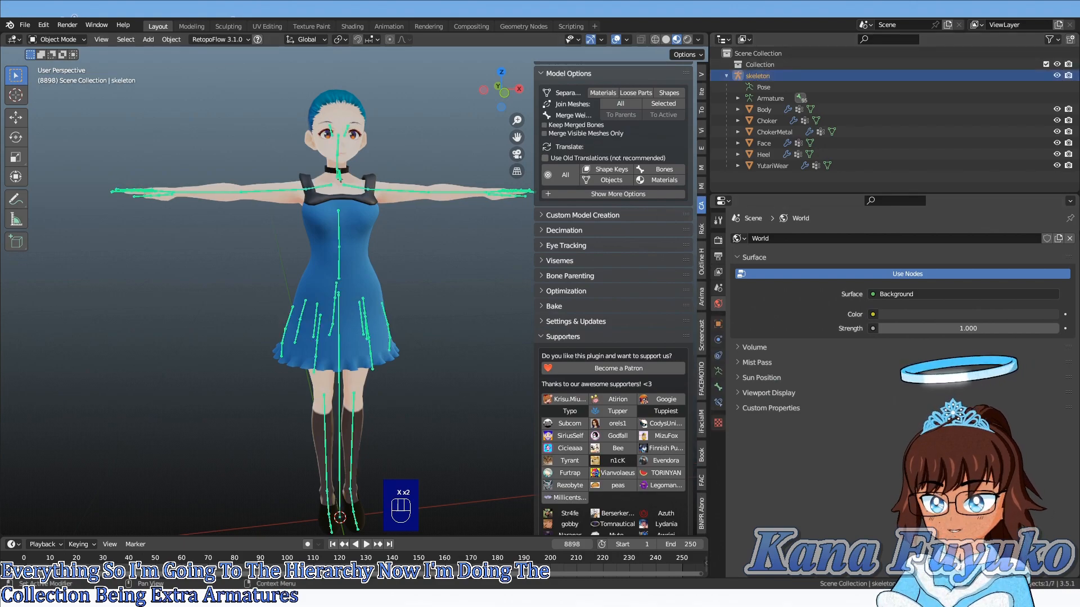
{"action": "left_click", "coordinate": [56, 39]}
{"action": "left_click", "coordinate": [54, 78]}
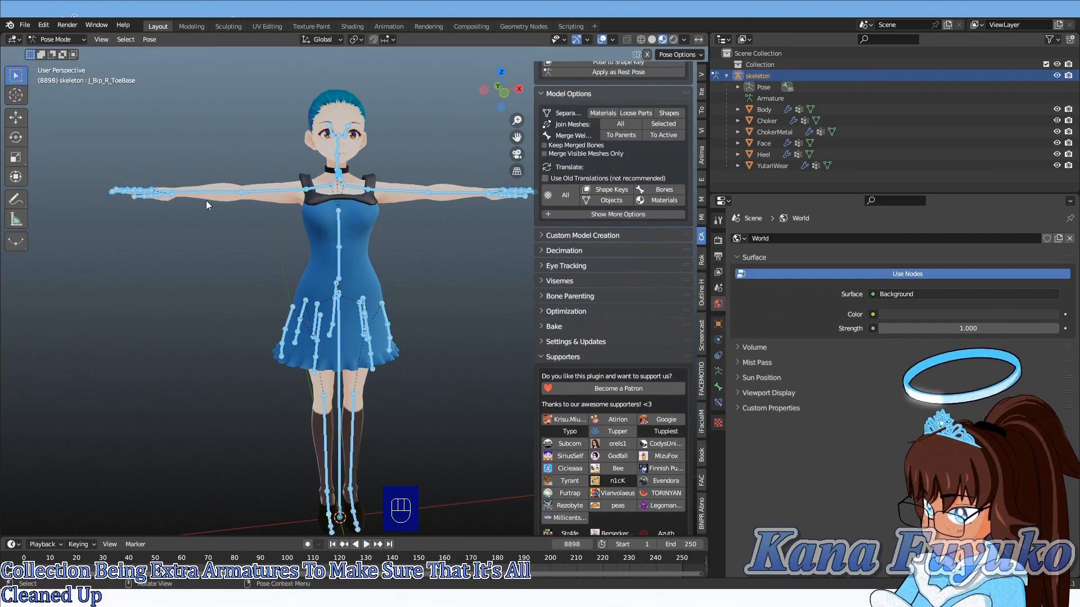
{"action": "key", "text": "r"}
{"action": "left_click", "coordinate": [394, 209]}
{"action": "left_click", "coordinate": [398, 192]}
{"action": "key", "text": "r"}
{"action": "left_click", "coordinate": [384, 233]}
- Tilt the neck bone with a trackball rotation of about 1.15° and -10.3°, and rotate the head bone about -11.4°
{"action": "left_click", "coordinate": [330, 166]}
{"action": "key", "text": "r"}
{"action": "key", "text": "r"}
{"action": "left_click", "coordinate": [332, 163]}
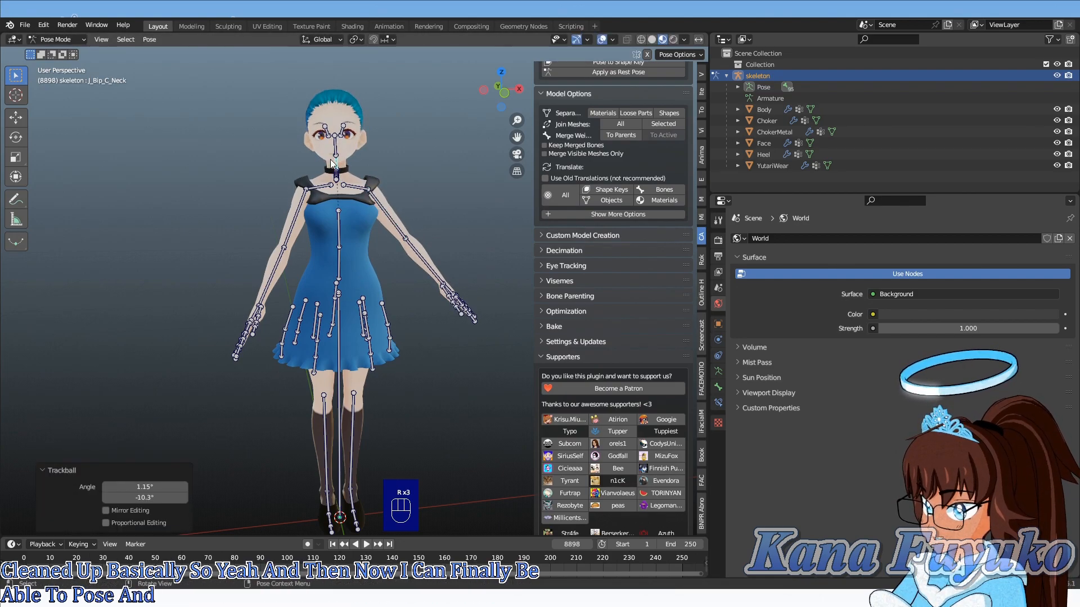
{"action": "left_click", "coordinate": [337, 147]}
{"action": "key", "text": "r"}
{"action": "left_click", "coordinate": [435, 149]}
{"action": "middle_click_drag", "start_coordinate": [316, 203], "coordinate": [333, 195]}
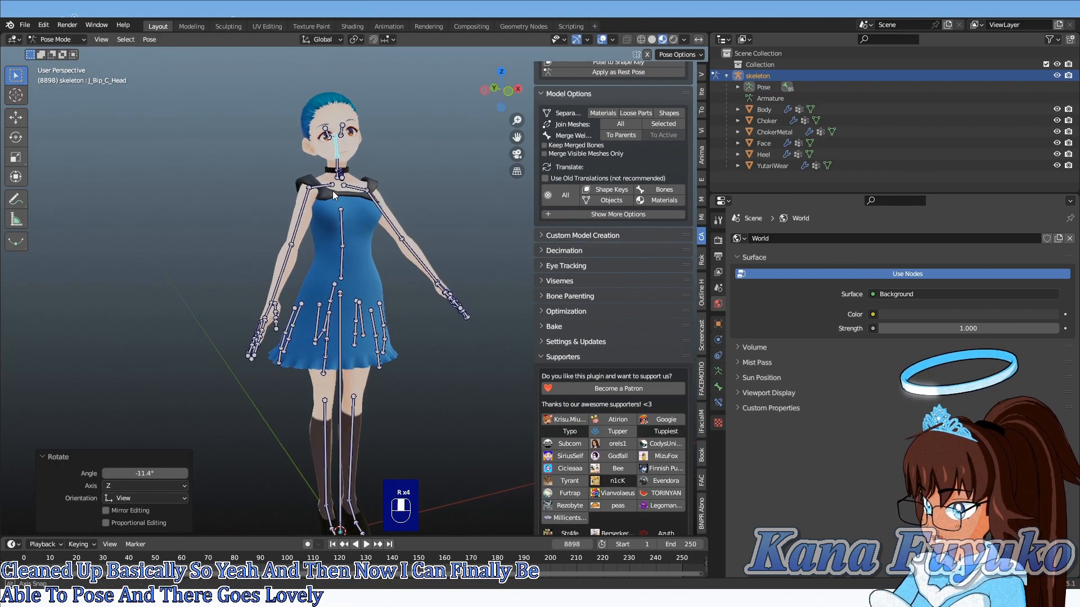
- Bend the right lower leg backward at the knee using trackball rotations and a view-axis rotation of about 38.6°
{"action": "left_click", "coordinate": [322, 428]}
{"action": "key", "text": "r"}
{"action": "key", "text": "r"}
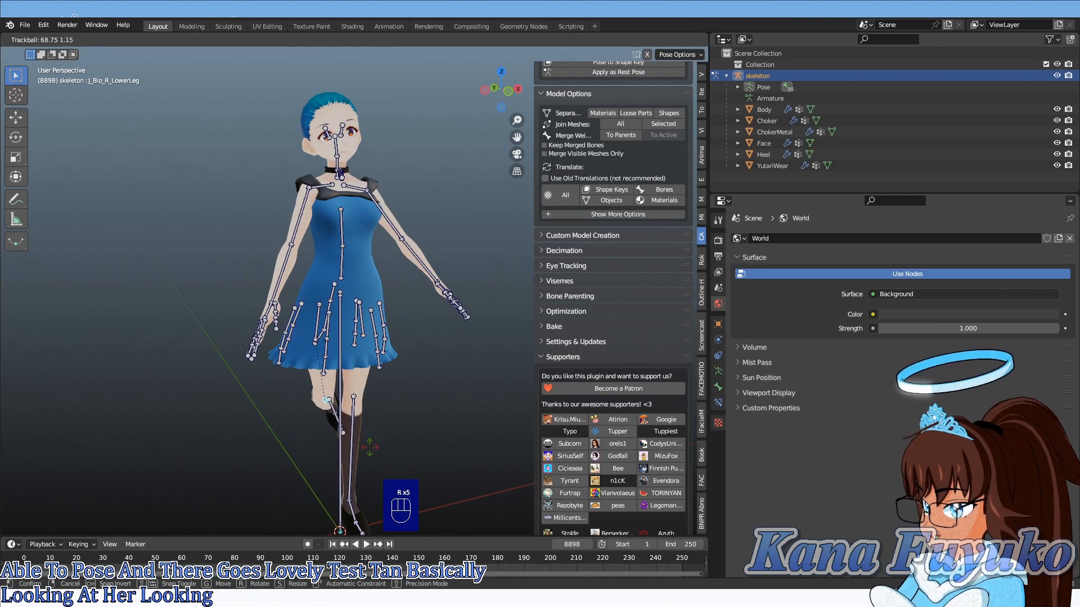
{"action": "left_click", "coordinate": [445, 386]}
{"action": "key", "text": "r"}
{"action": "left_click", "coordinate": [388, 471]}
{"action": "key", "text": "r"}
{"action": "key", "text": "r"}
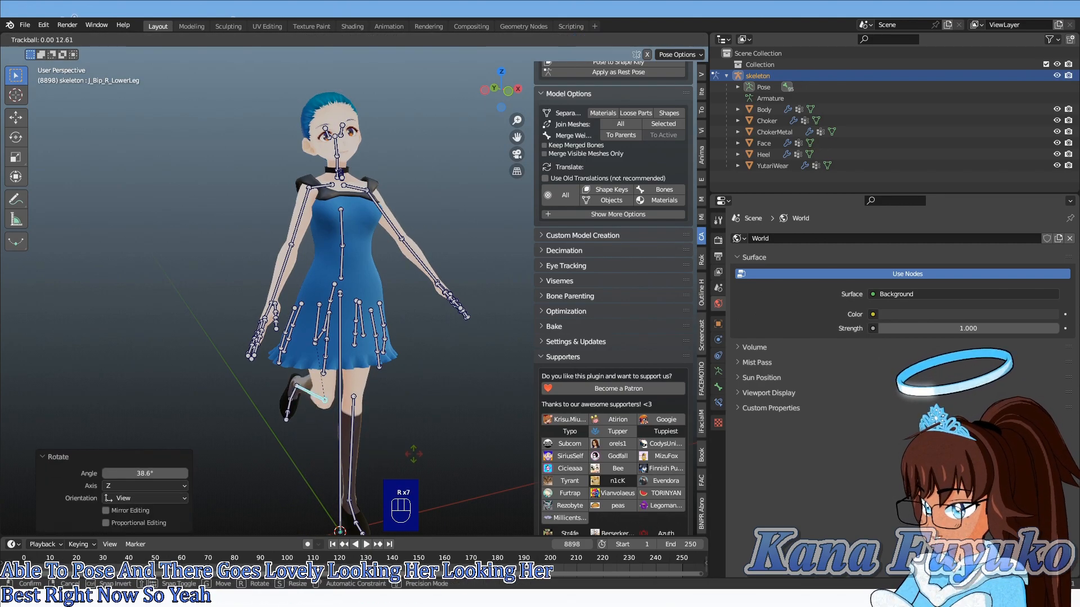
{"action": "left_click", "coordinate": [413, 446]}
{"action": "mouse_move", "coordinate": [333, 414]}
{"action": "middle_mouse_down"}
{"action": "mouse_move", "coordinate": [380, 409]}
{"action": "mouse_move", "coordinate": [332, 402]}
{"action": "middle_mouse_up"}
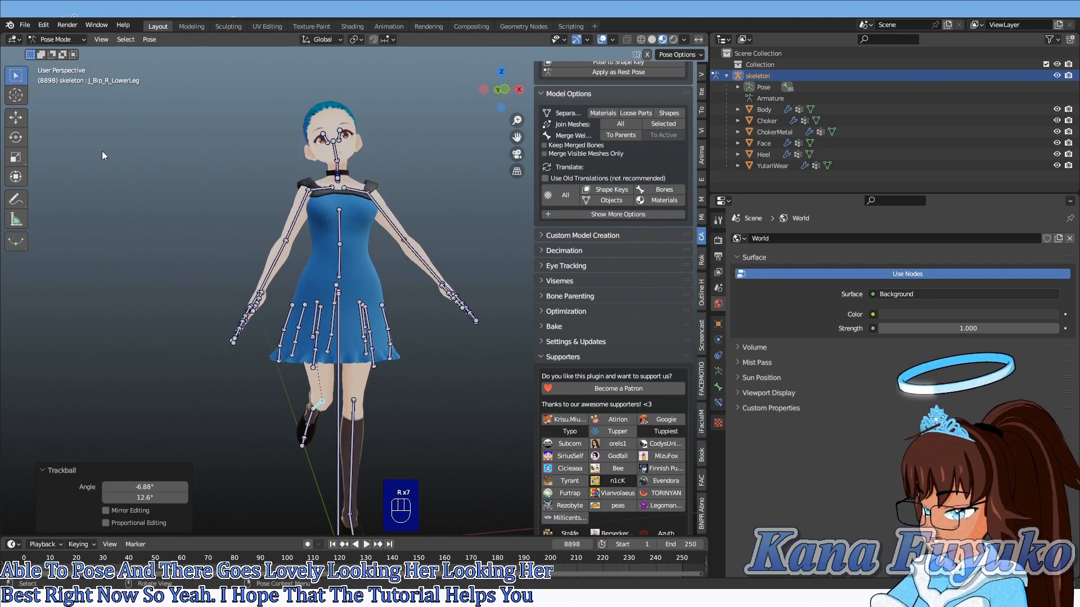
- Return to Object Mode and hide the skeleton to view the posed character
{"action": "left_click", "coordinate": [55, 39]}
{"action": "left_click", "coordinate": [62, 52]}
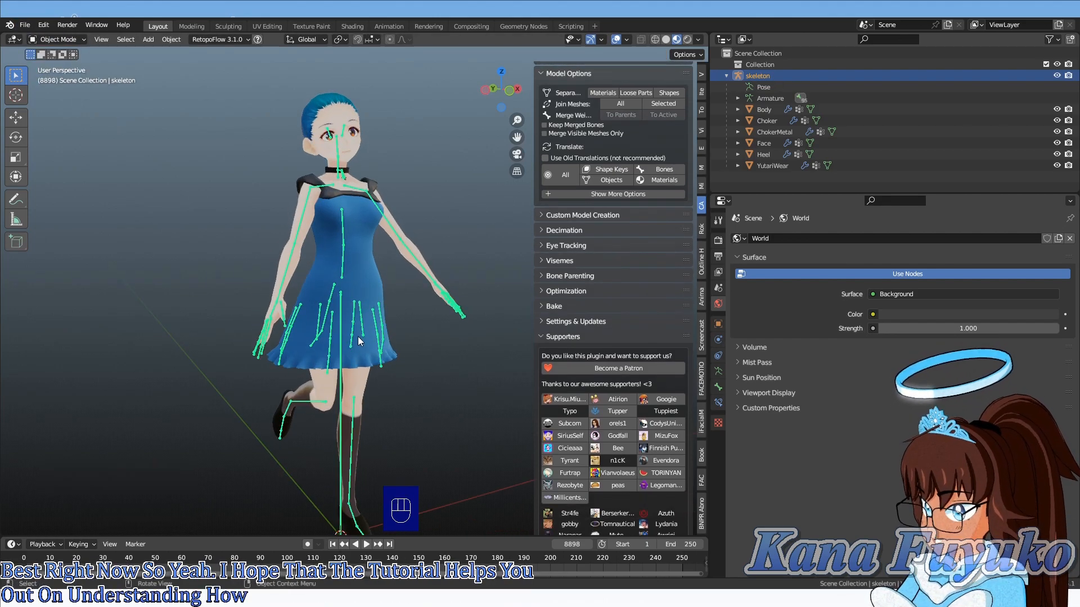
{"action": "key", "text": "h"}
{"action": "middle_click_drag", "start_coordinate": [329, 331], "coordinate": [325, 270]}
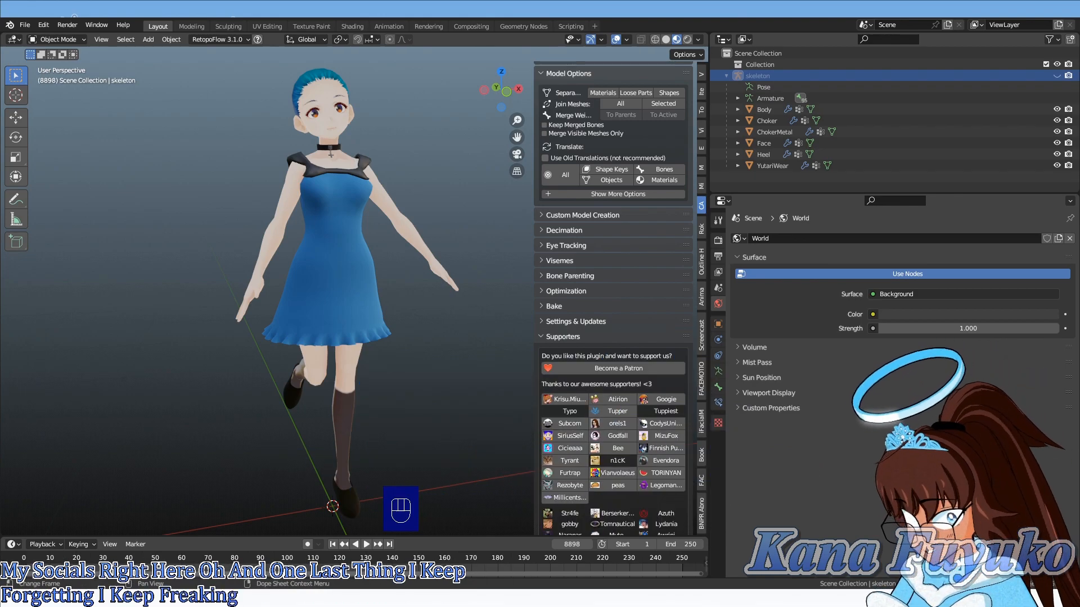
- Select the dress and add a new shape key after Basis
{"action": "left_click", "coordinate": [307, 272]}
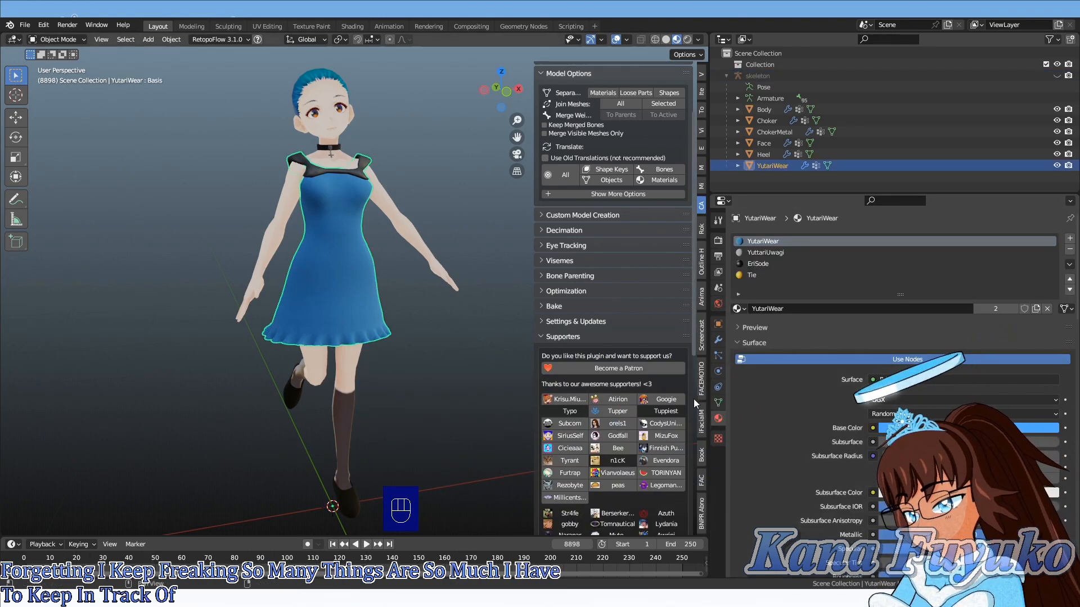
{"action": "left_click", "coordinate": [717, 403]}
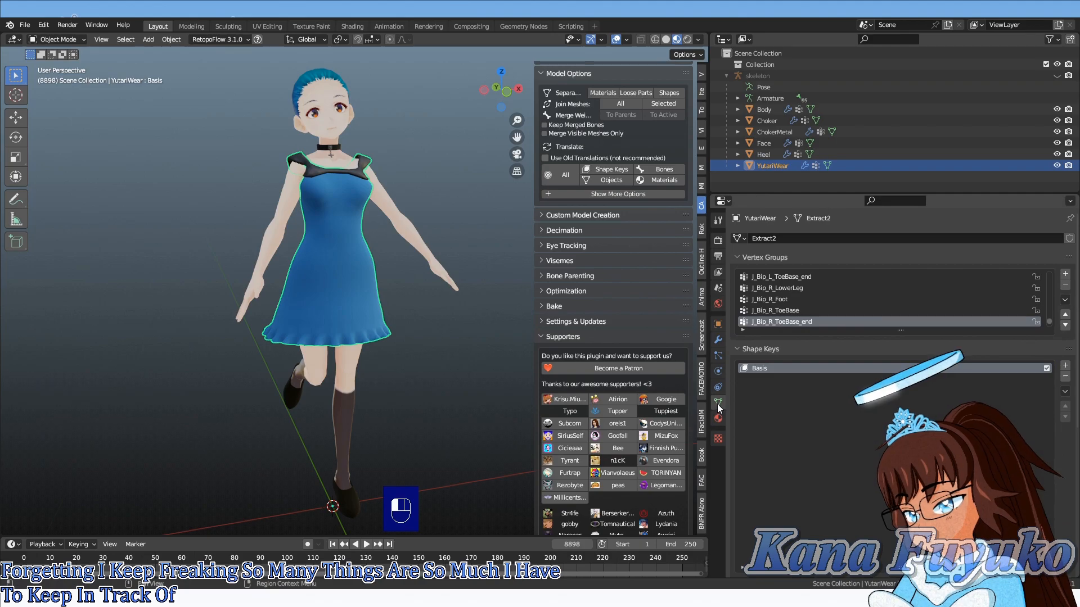
{"action": "left_click", "coordinate": [1065, 366]}
- In Edit Mode with wireframe shading, select the dress's hem ruffle and scale it outward with proportional editing
{"action": "scroll", "coordinate": [416, 335], "scroll_direction": "up", "scroll_amount": 1}
{"action": "key", "text": "Tab"}
{"action": "key", "text": "z"}
{"action": "left_click", "coordinate": [166, 337]}
{"action": "middle_click_drag", "start_coordinate": [298, 456], "coordinate": [279, 444]}
{"action": "left_click_drag", "start_coordinate": [506, 481], "coordinate": [207, 316]}
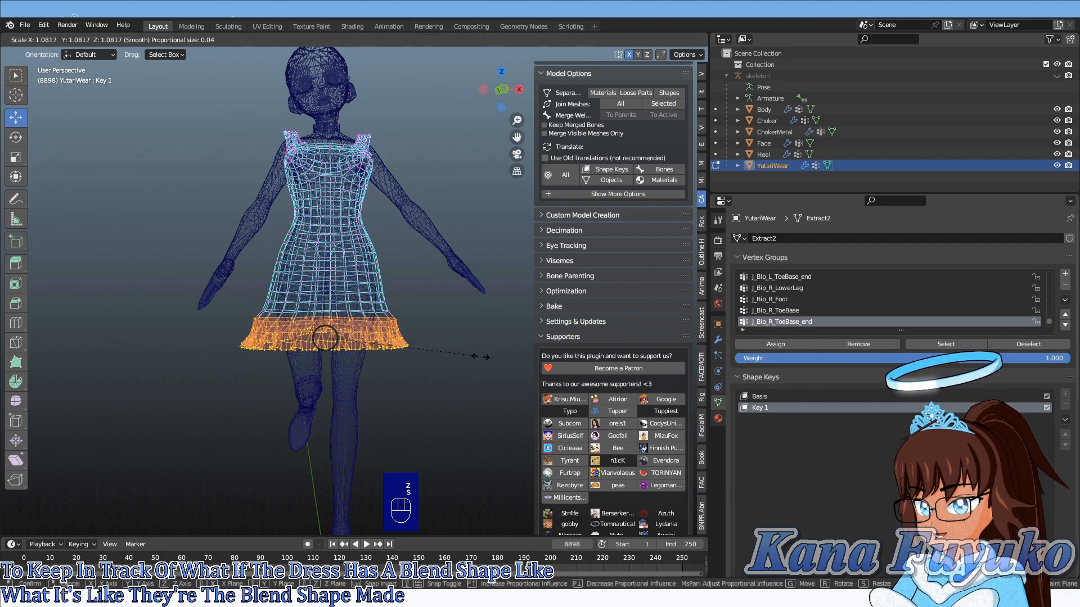
{"action": "key", "text": "s"}
{"action": "scroll", "coordinate": [466, 371], "scroll_direction": "down", "scroll_amount": 14}
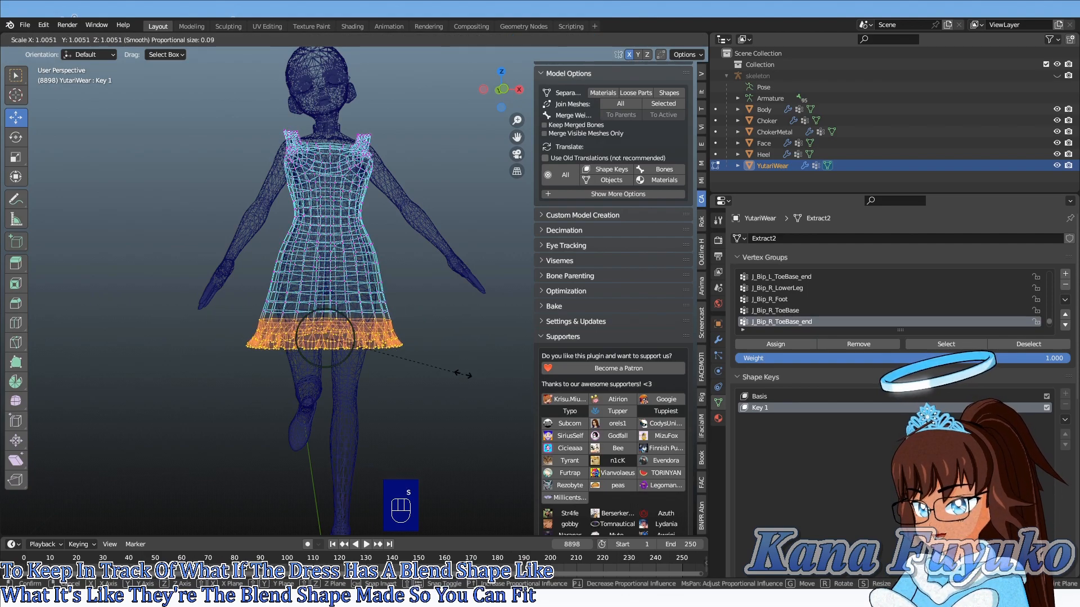
{"action": "left_click", "coordinate": [498, 382]}
- Back in Object Mode, set the dress's new shape key value to 1.000 and show the model in Material Preview
{"action": "key", "text": "Tab"}
{"action": "key", "text": "z"}
{"action": "left_click", "coordinate": [610, 388]}
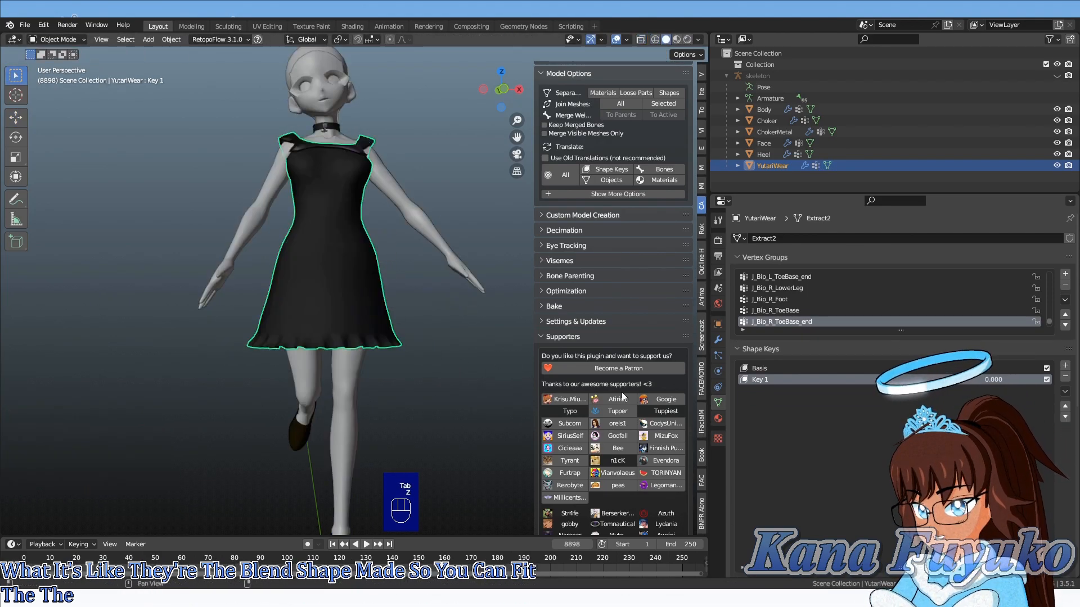
{"action": "middle_click_drag", "start_coordinate": [424, 388], "coordinate": [505, 389]}
{"action": "left_click_drag", "start_coordinate": [996, 381], "coordinate": [1044, 381]}
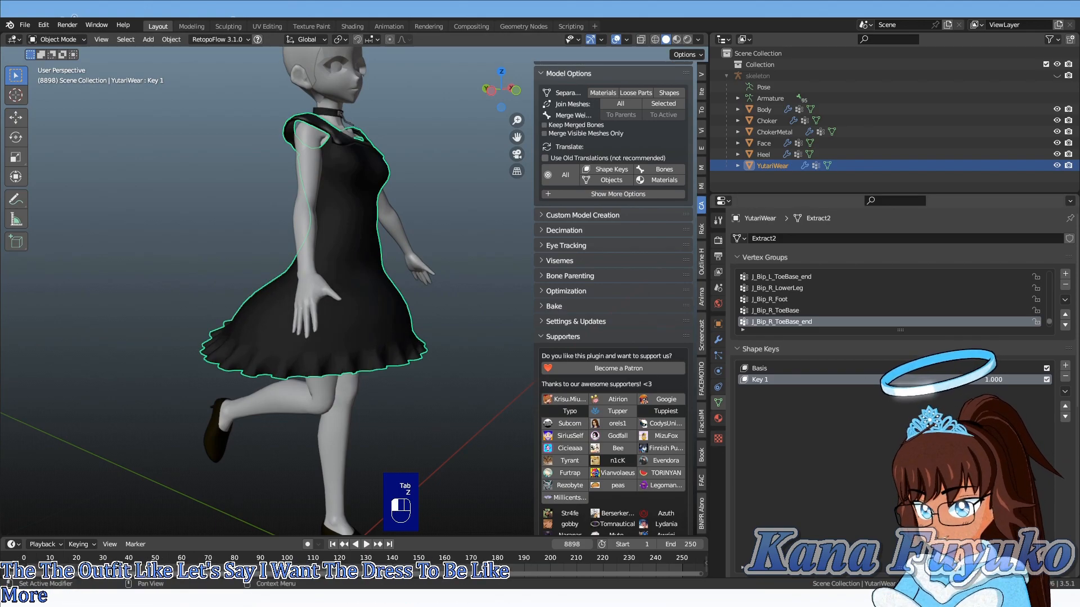
{"action": "mouse_move", "coordinate": [248, 366]}
{"action": "middle_mouse_down"}
{"action": "mouse_move", "coordinate": [161, 359]}
{"action": "mouse_move", "coordinate": [340, 370]}
{"action": "middle_mouse_up"}
{"action": "key", "text": "z"}
{"action": "left_click", "coordinate": [339, 423]}
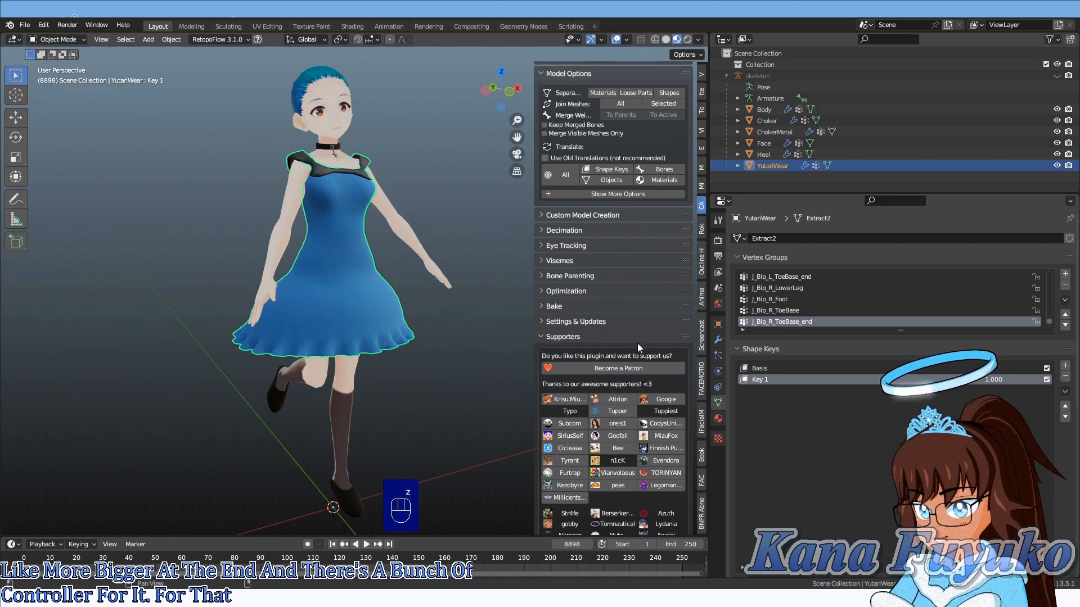
- Try applying all of the dress's shape keys, and undo back to Edit Mode with the hem ruffle selected
{"action": "scroll", "coordinate": [970, 331], "scroll_direction": "down", "scroll_amount": 3}
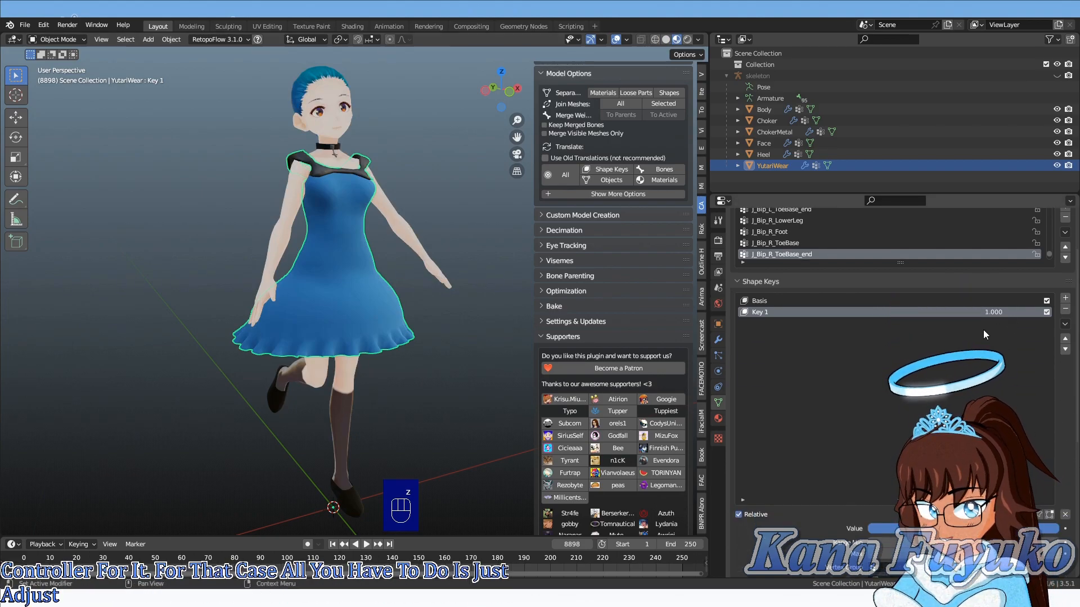
{"action": "left_click", "coordinate": [1064, 323]}
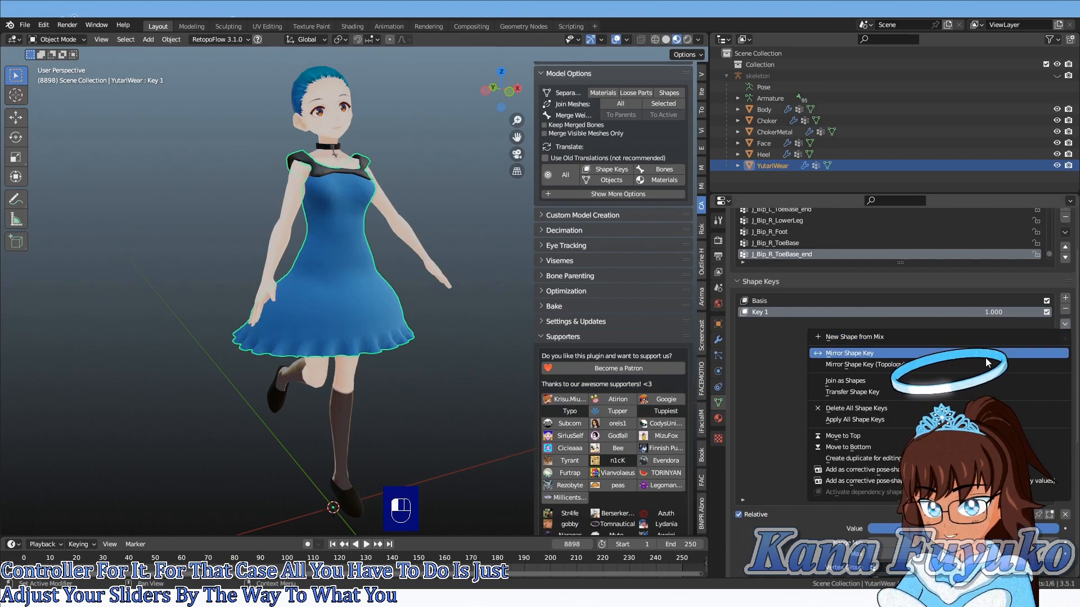
{"action": "left_click", "coordinate": [877, 421]}
{"action": "key", "text": "ctrl+z"}
{"action": "key", "text": "ctrl+z"}
{"action": "key", "text": "ctrl+z"}
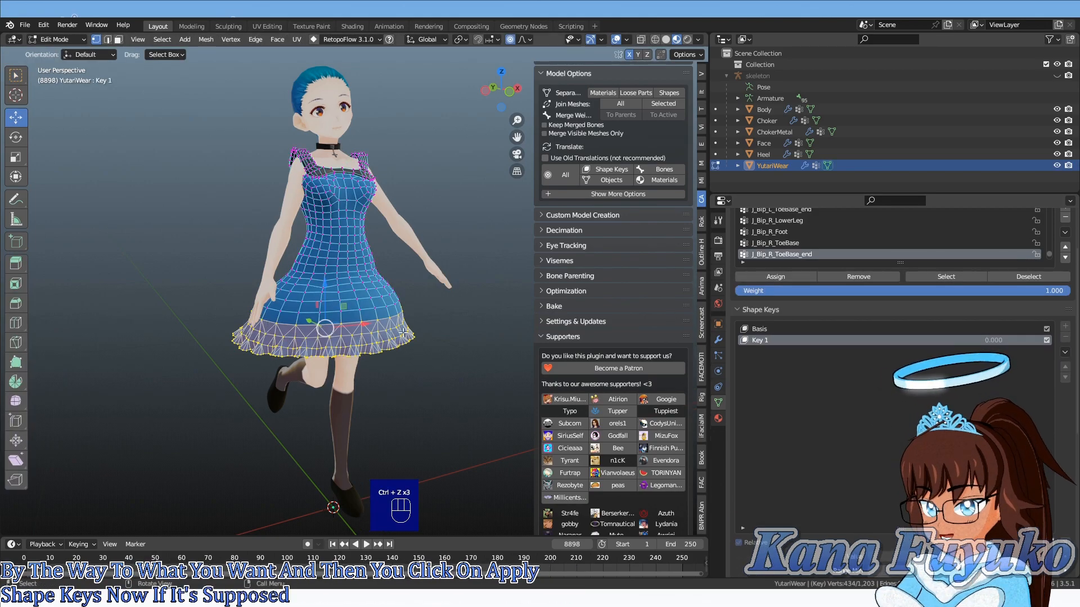
- Return to Object Mode and remove Key 1 from the dress, leaving only the Basis shape key
{"action": "key", "text": "Tab"}
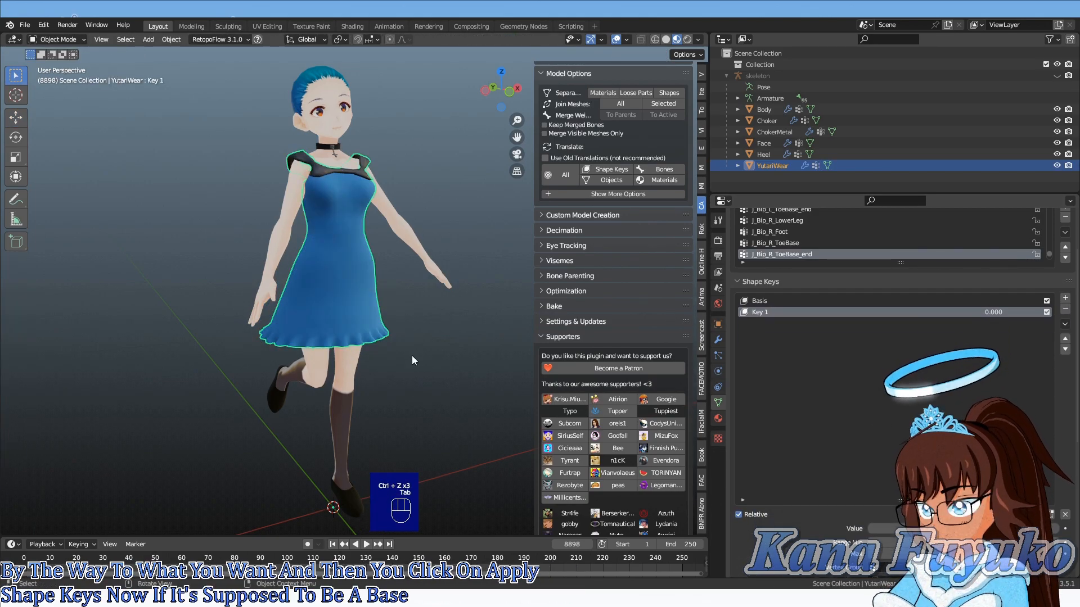
{"action": "left_click", "coordinate": [1064, 308]}
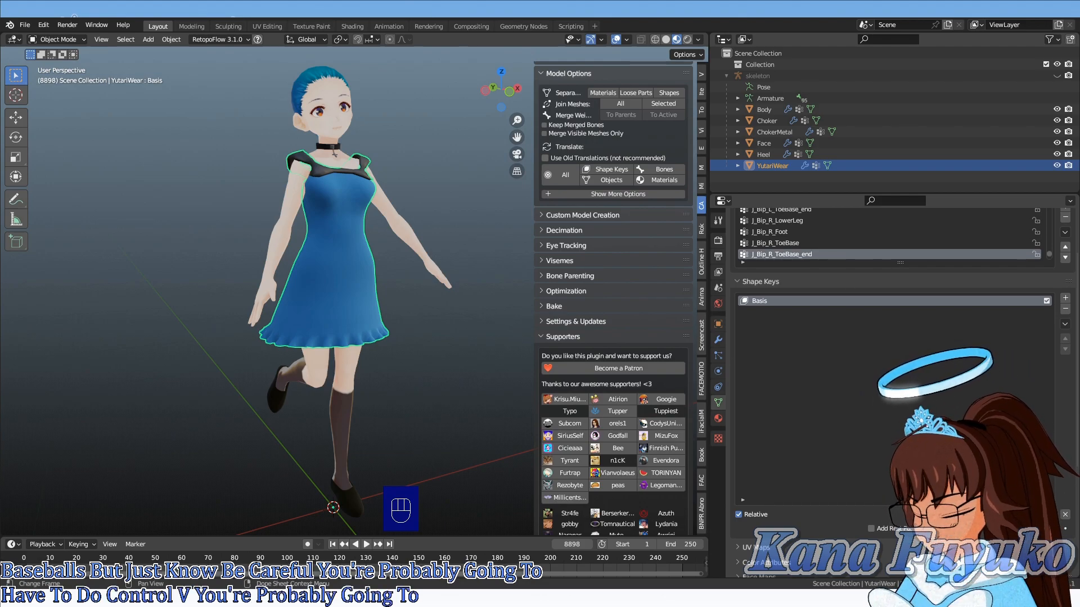
{"action": "left_click", "coordinate": [1064, 324]}
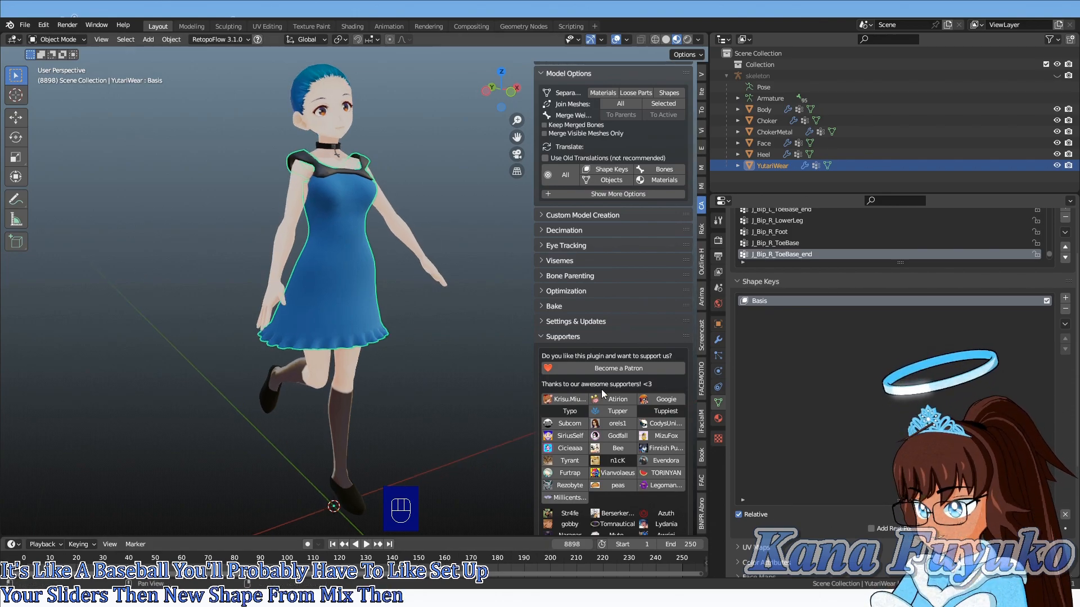
{"action": "scroll", "coordinate": [1057, 428], "scroll_direction": "down", "scroll_amount": 6}
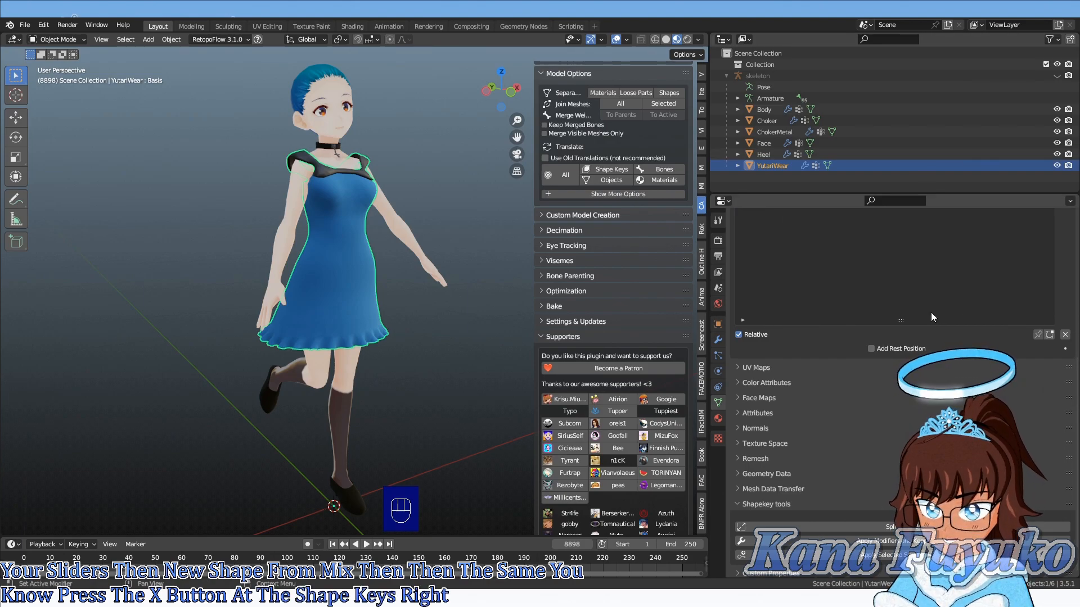
{"action": "scroll", "coordinate": [801, 311], "scroll_direction": "up", "scroll_amount": 6}
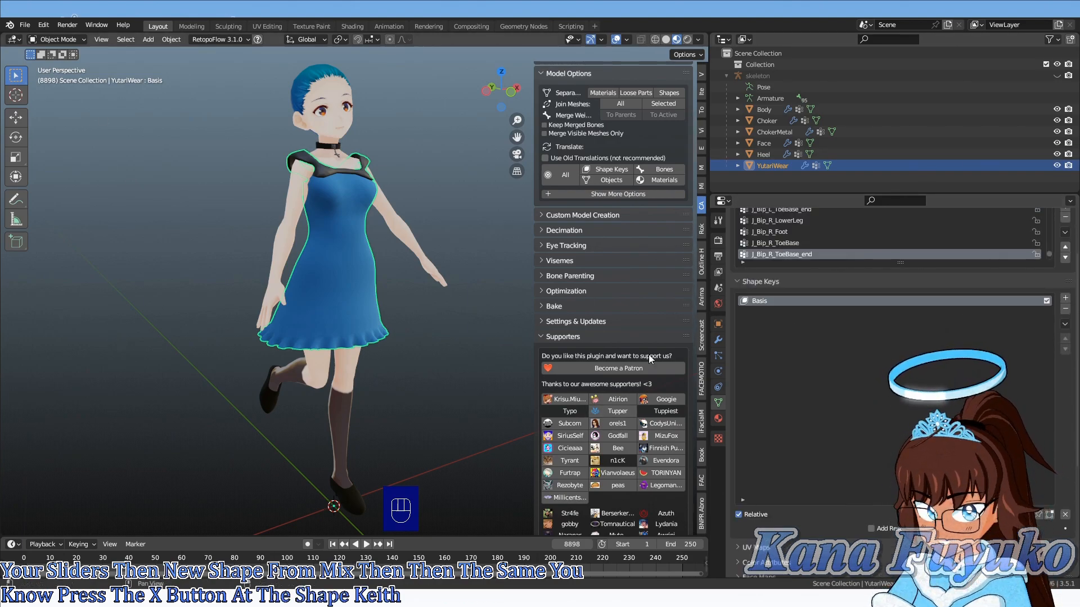